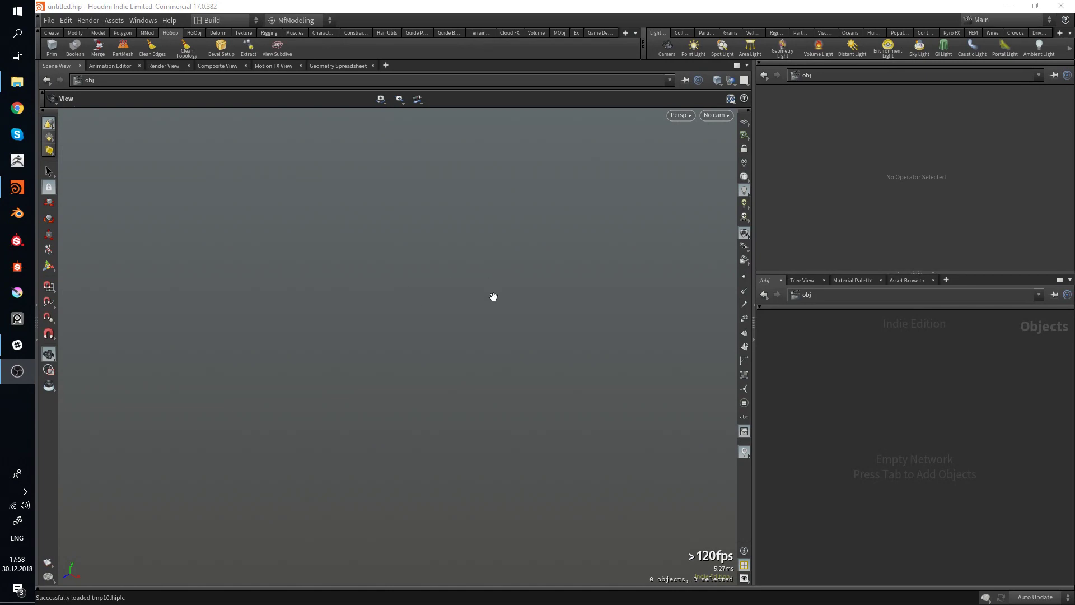
# Examine the tool sets on the HGSop and HGObj shelves.
pyautogui.click(194, 33)
pyautogui.click(176, 34)
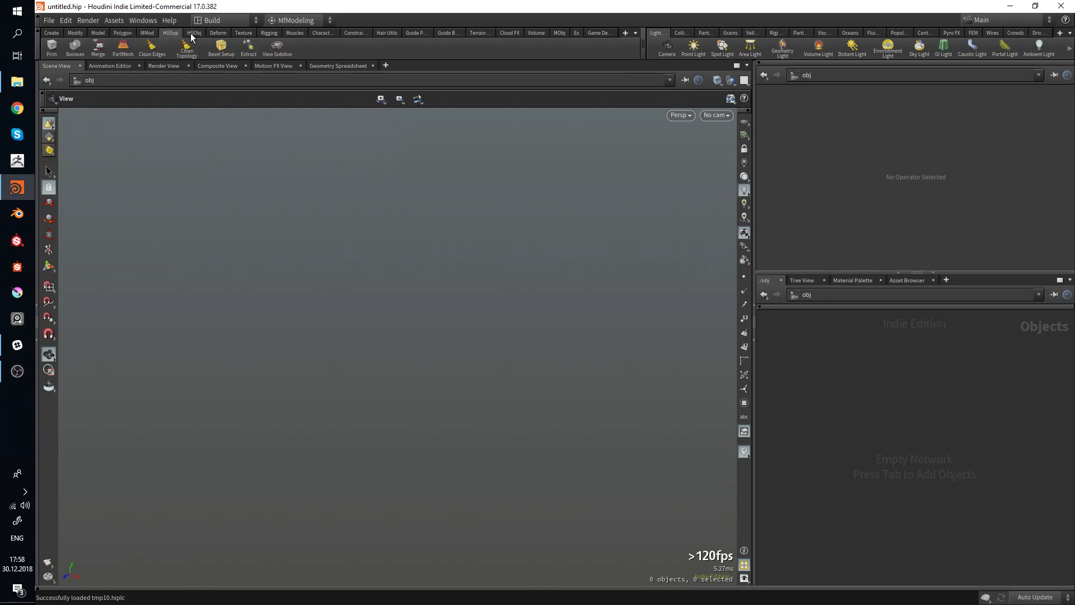
pyautogui.click(189, 34)
pyautogui.click(173, 35)
pyautogui.click(194, 32)
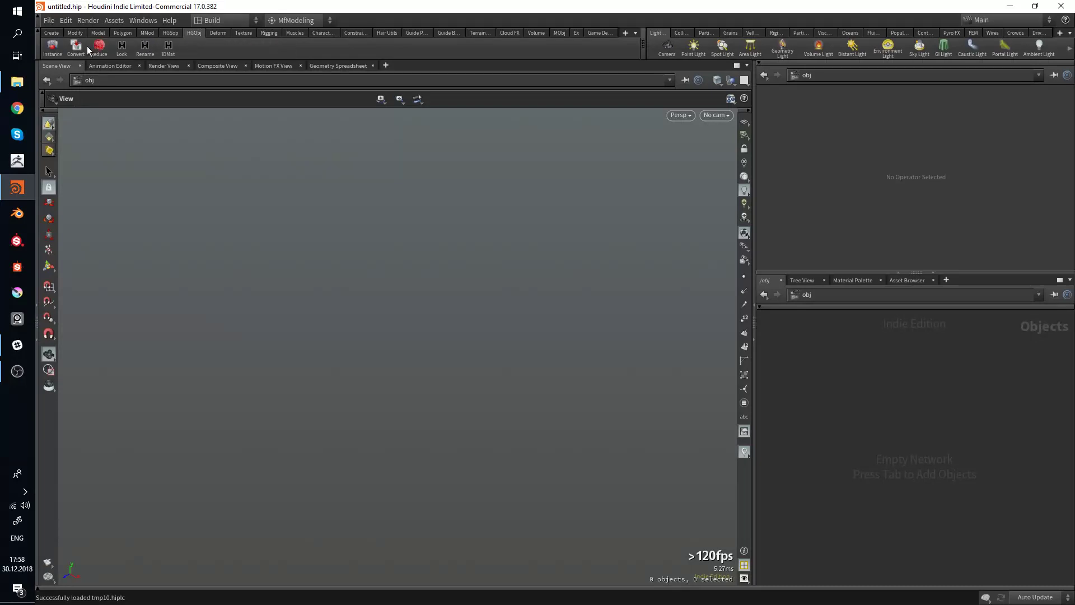
pyautogui.click(171, 34)
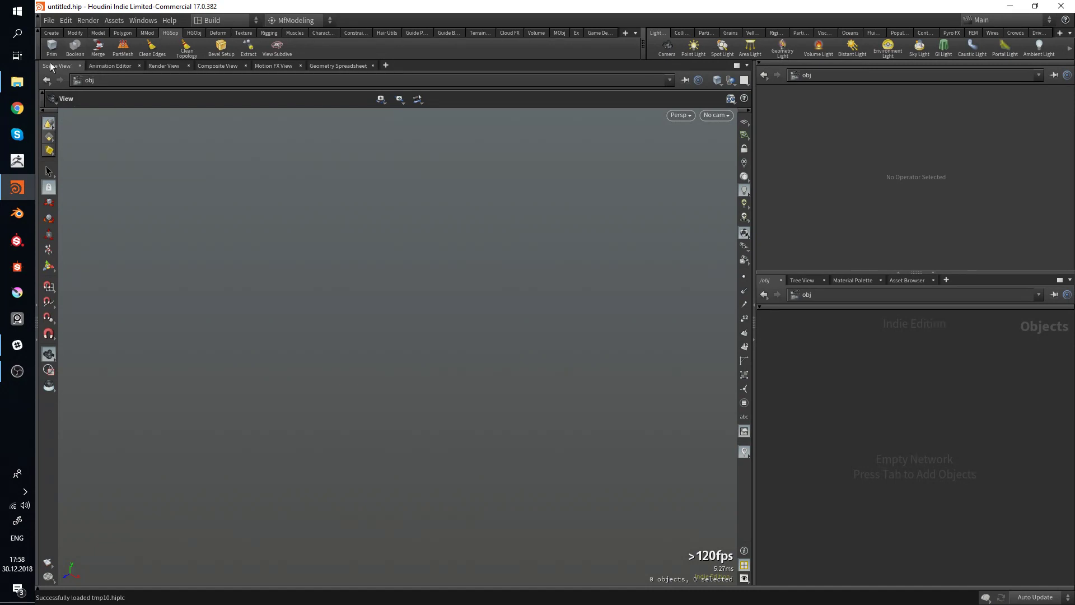
# Create a box object at the scene origin with size 1 on every axis.
pyautogui.press('c')
pyautogui.click(429, 388)
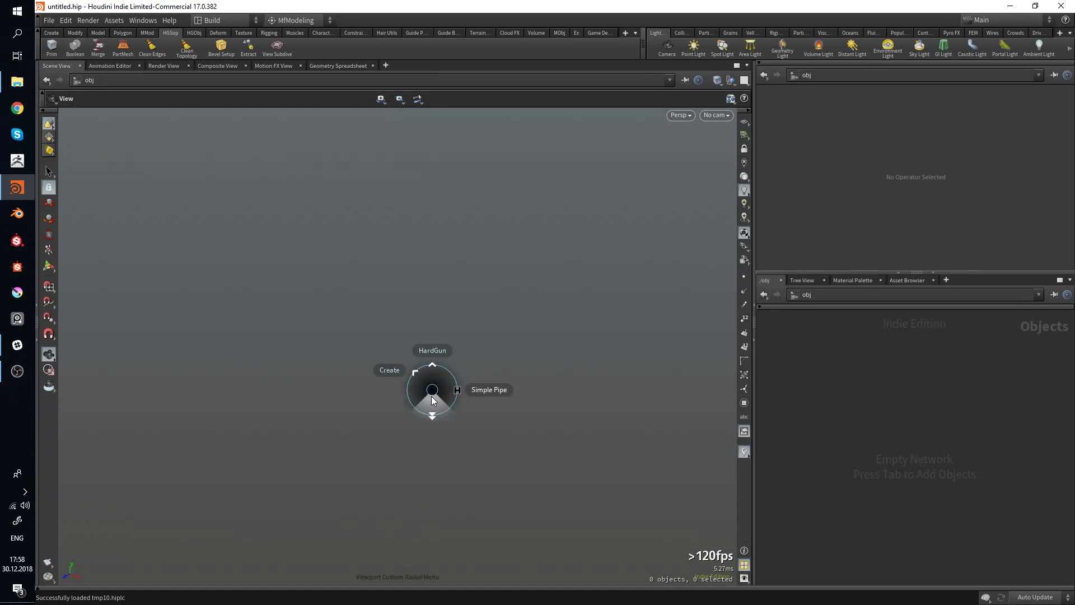
pyautogui.click(394, 329)
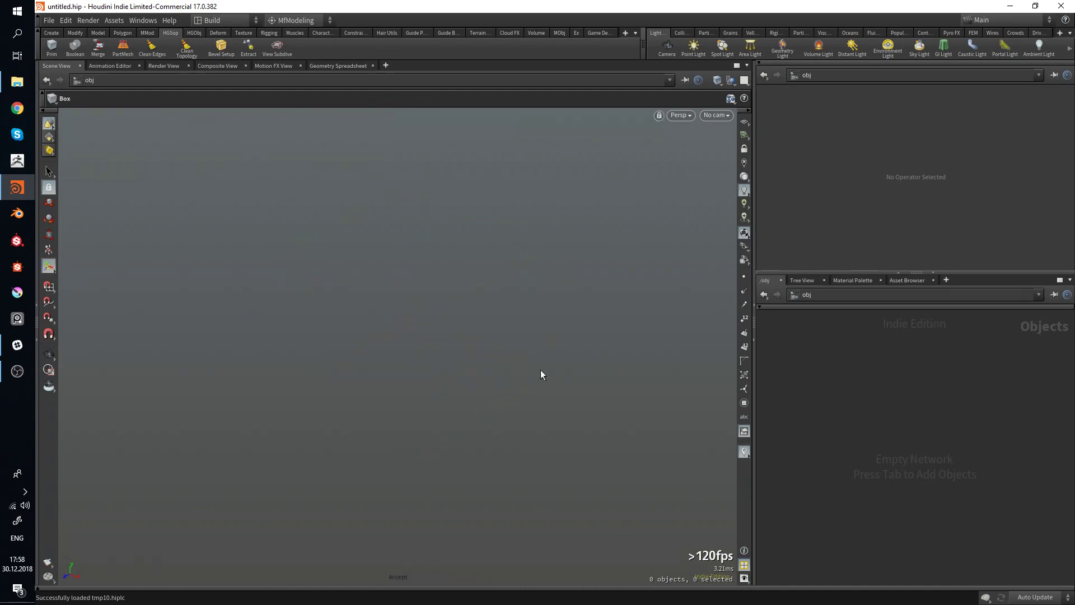
pyautogui.press('Return')
pyautogui.keyDown('alt'); pyautogui.moveTo(390, 336); pyautogui.dragTo(429, 285); pyautogui.keyUp('alt')
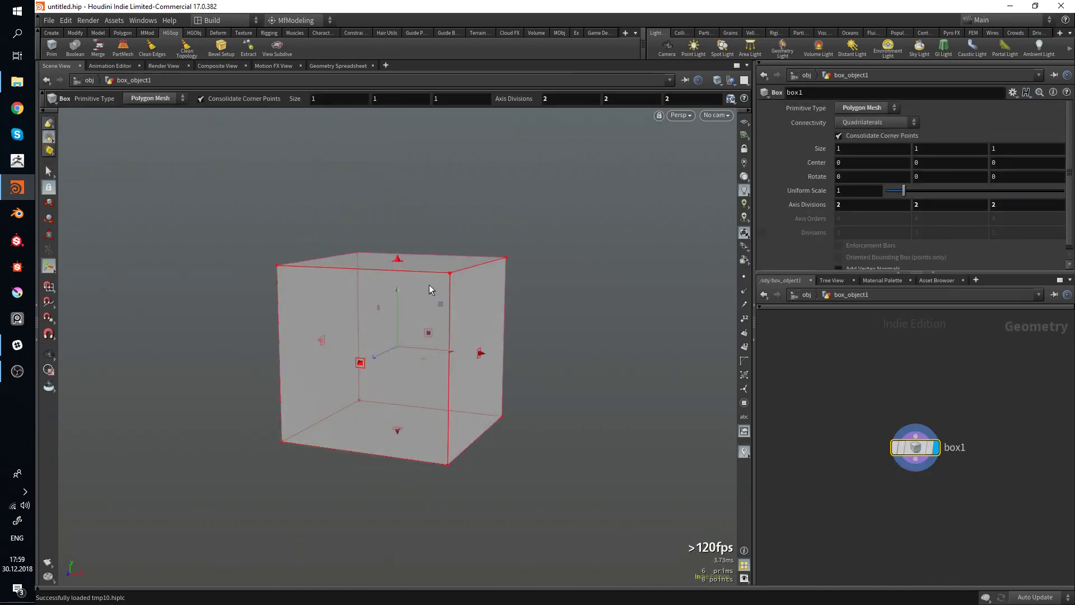
pyautogui.keyDown('alt'); pyautogui.moveTo(585, 326); pyautogui.dragTo(552, 329); pyautogui.keyUp('alt')
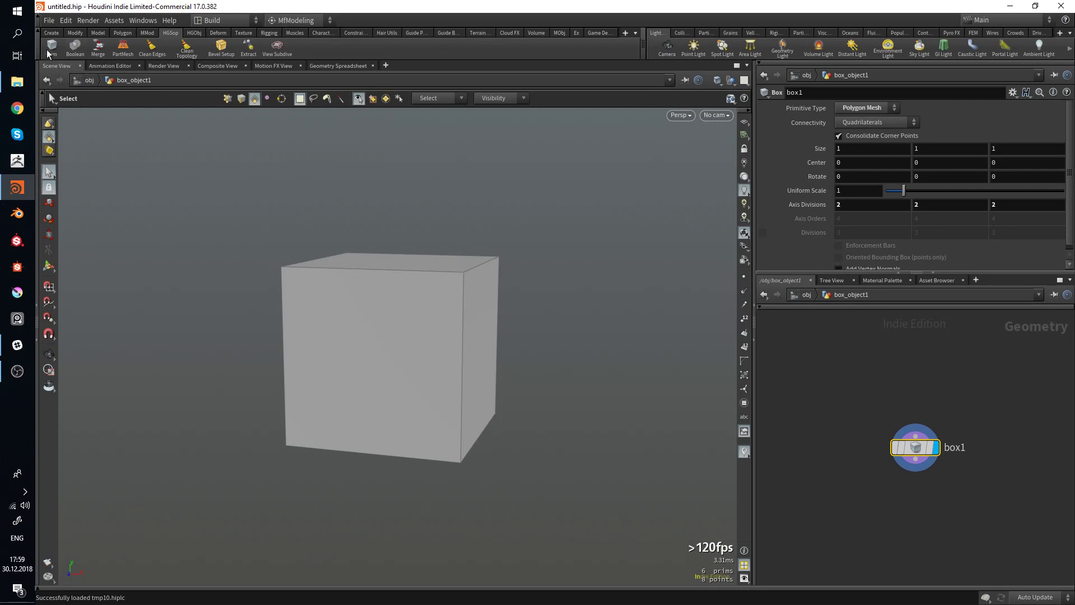
# Switch the viewport to orthographic projection and return to selection mode.
pyautogui.press('Escape')
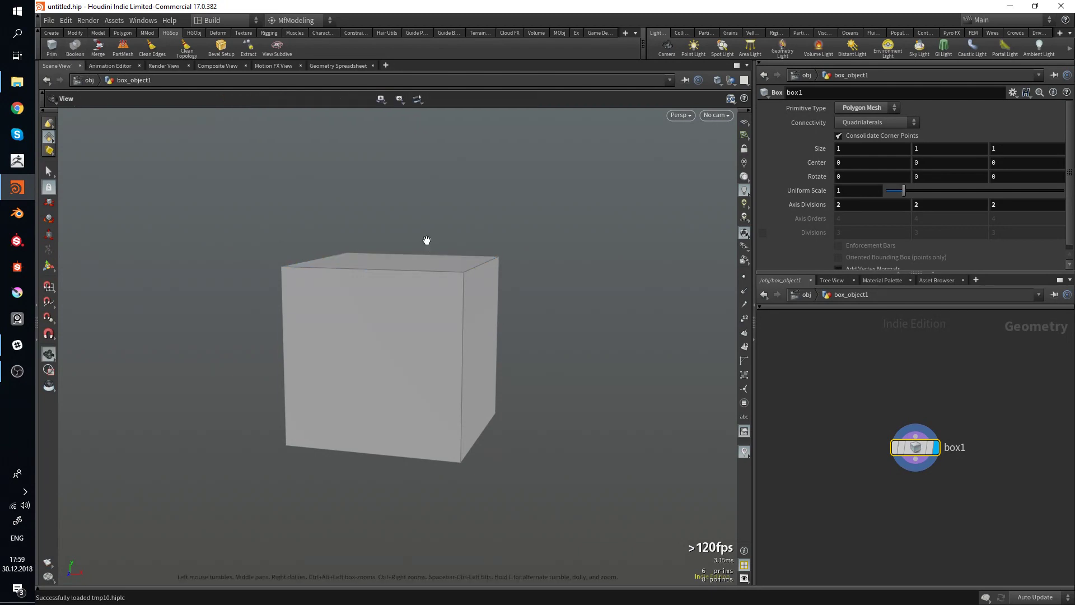
pyautogui.click(529, 273)
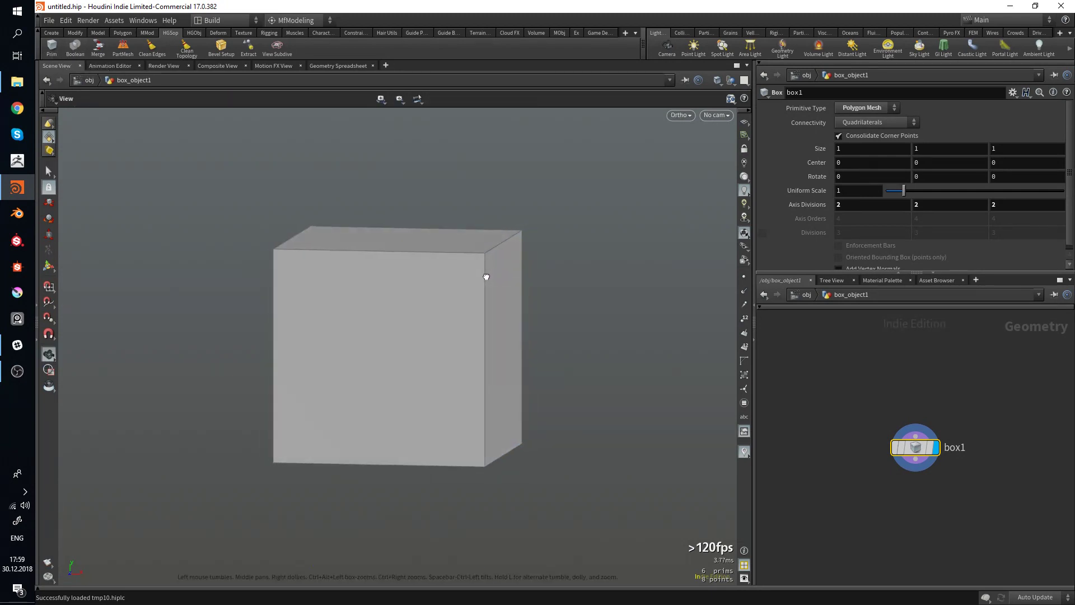
pyautogui.press('s')
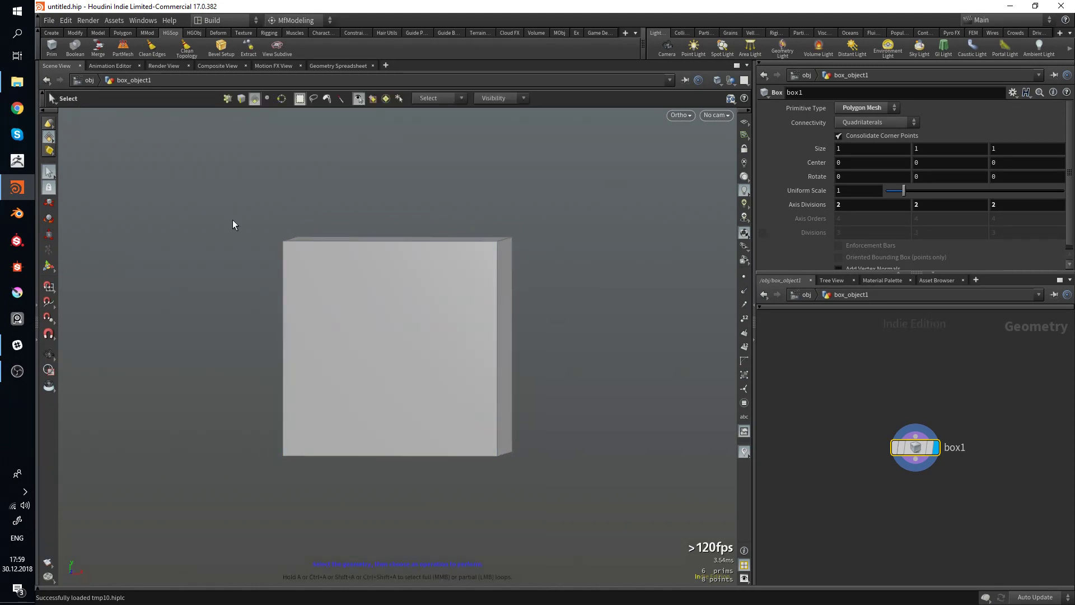
# Add a Curve primitive to the box's network with the HGSop Prim tool.
pyautogui.click(51, 47)
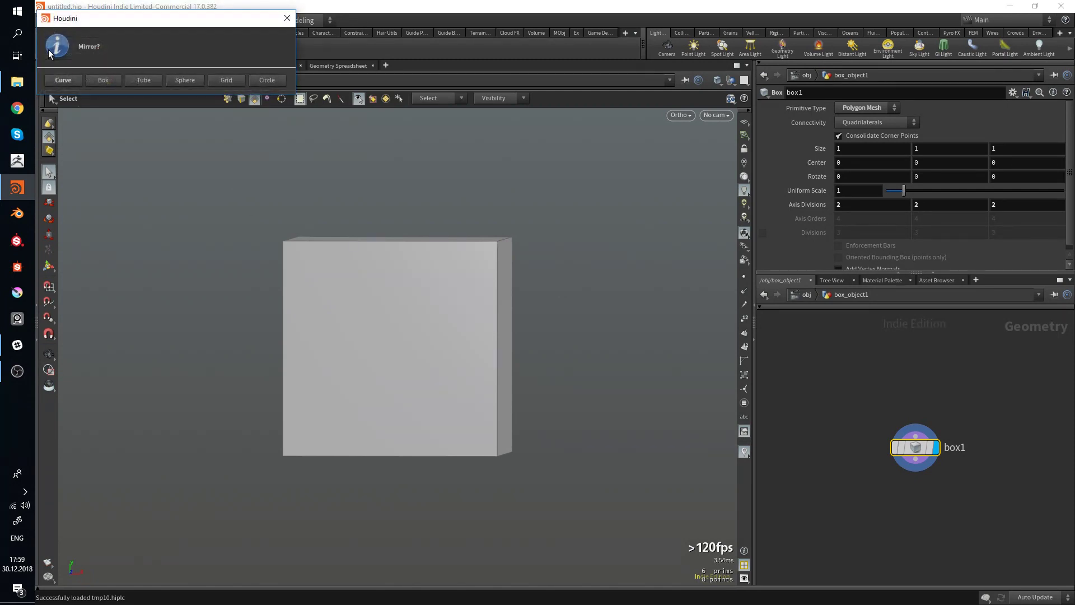
pyautogui.moveTo(84, 16); pyautogui.dragTo(217, 143)
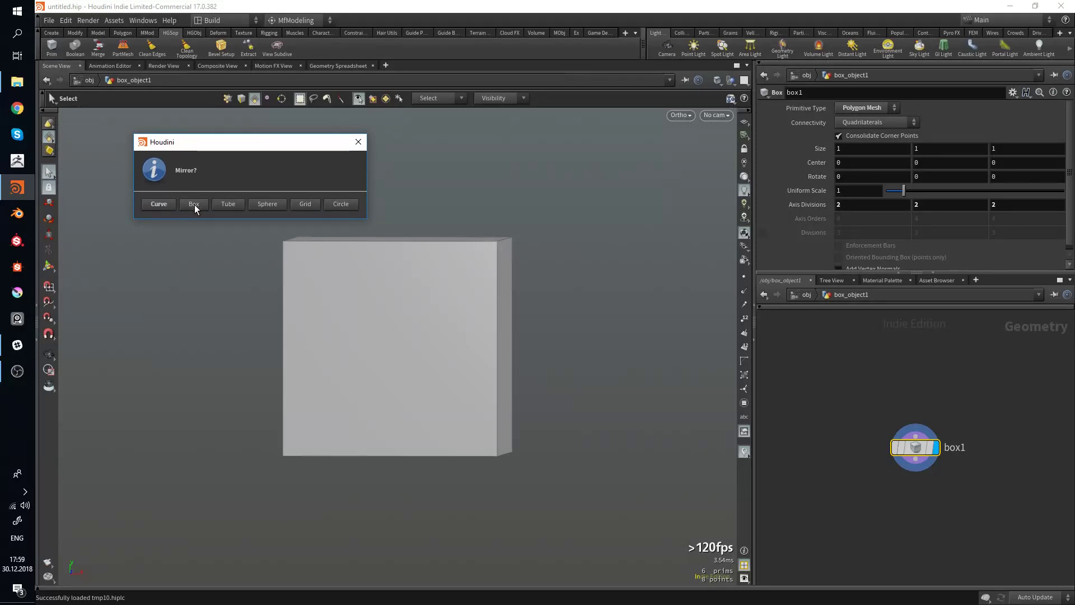
pyautogui.click(160, 203)
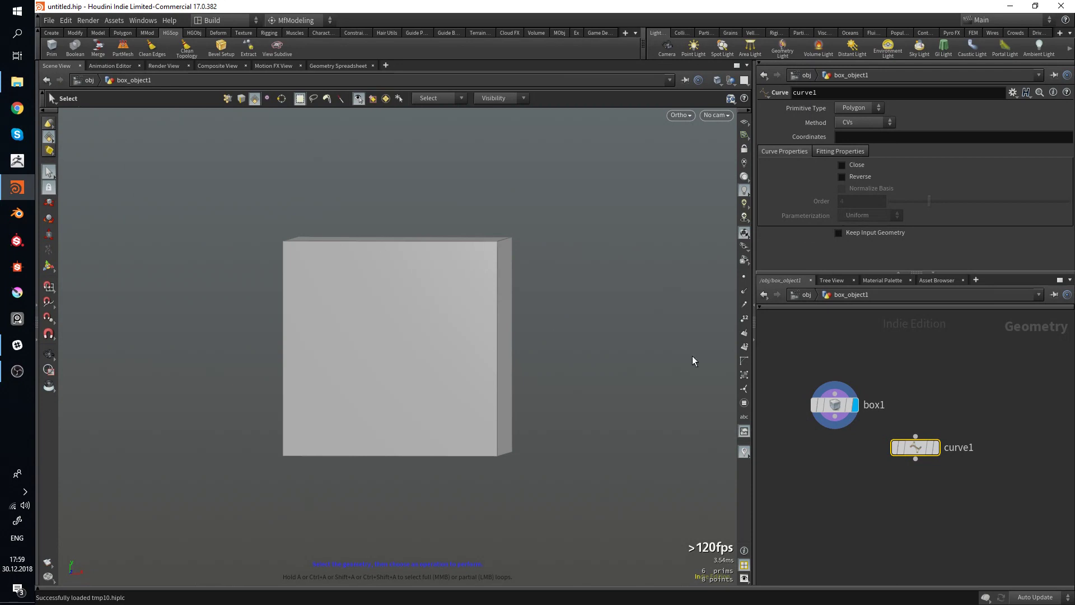
# Draw an open four-point polygon curve whose first segment crosses the box's upper right corner.
pyautogui.moveTo(916, 453)
pyautogui.press('Return')
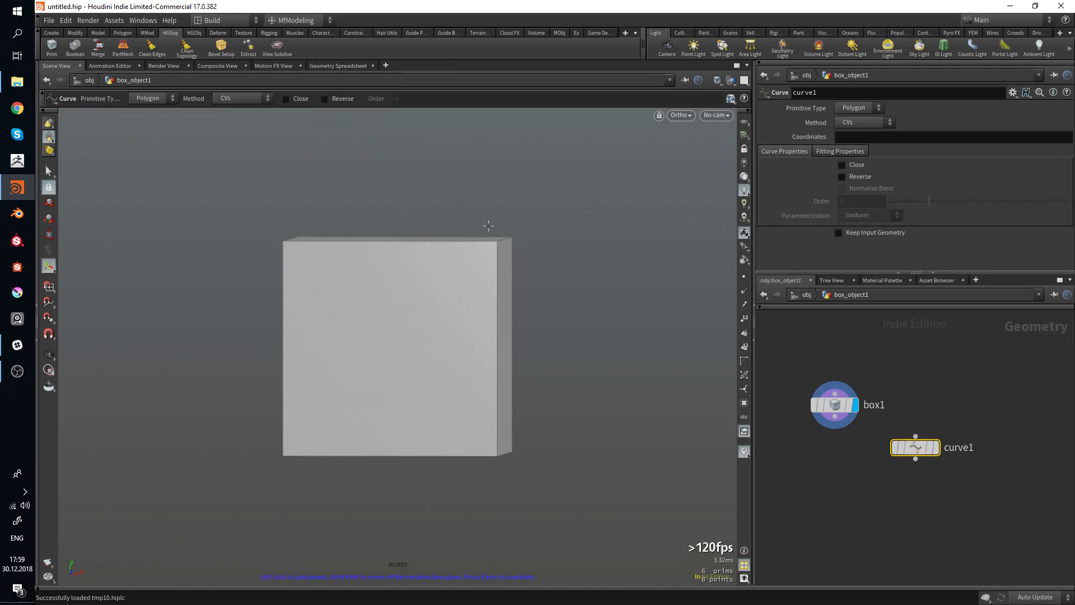
pyautogui.click(453, 213)
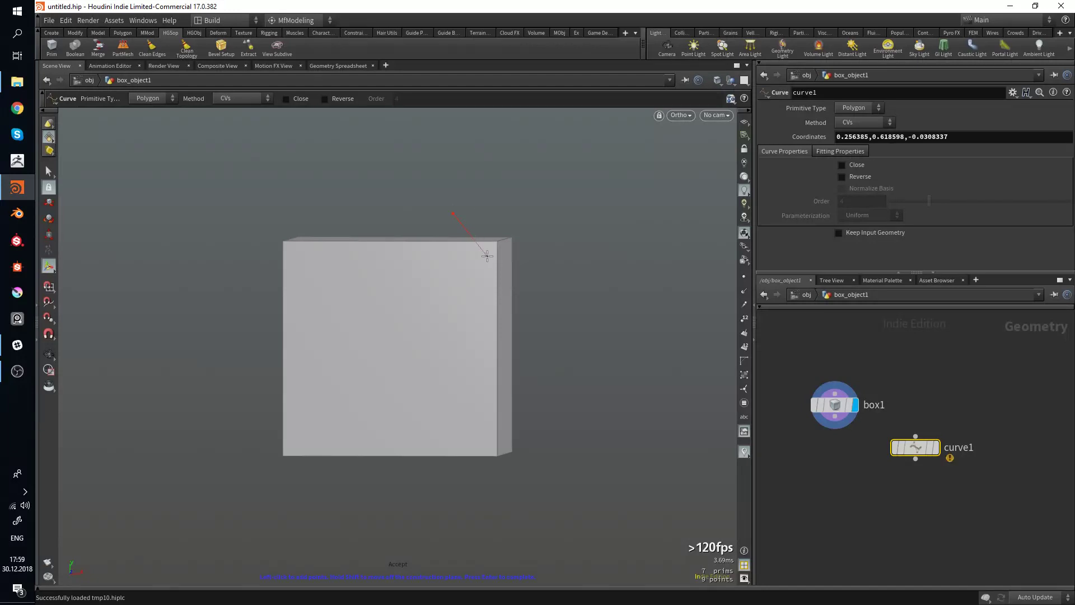
pyautogui.click(543, 319)
pyautogui.click(623, 243)
pyautogui.click(509, 173)
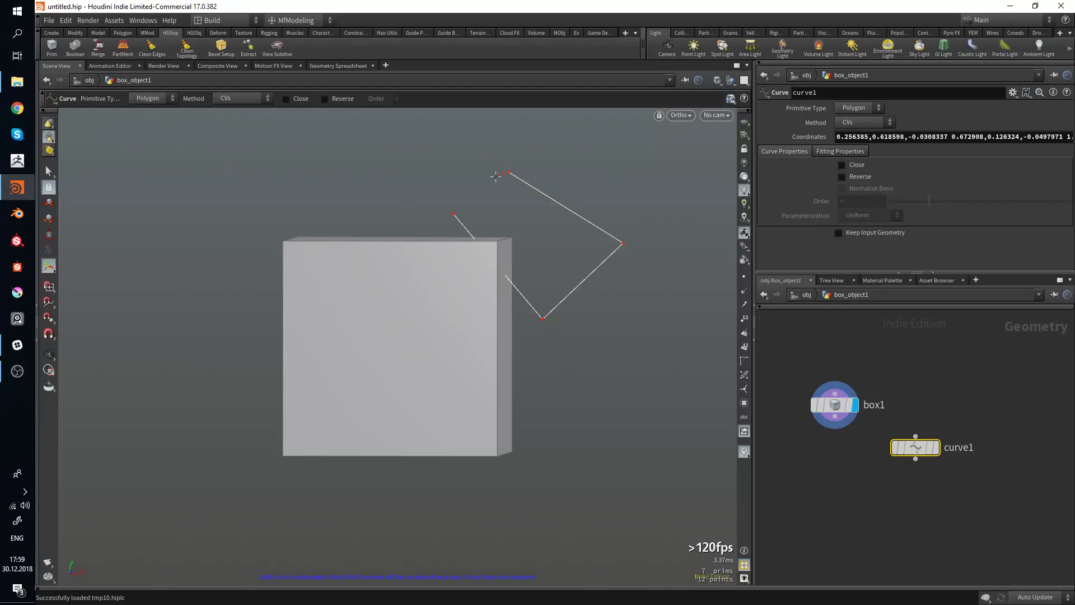
pyautogui.press('Return')
pyautogui.press('Escape')
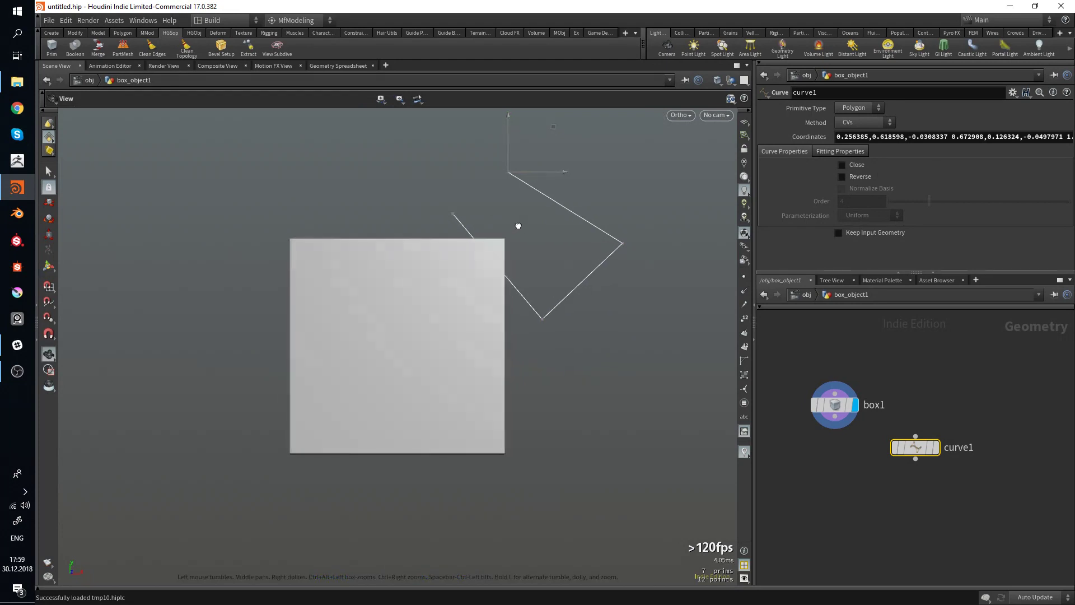
# Select the box and curve nodes together and start the HGSop Boolean tool.
pyautogui.keyDown('alt'); pyautogui.moveTo(518, 225); pyautogui.dragTo(510, 230); pyautogui.keyUp('alt')
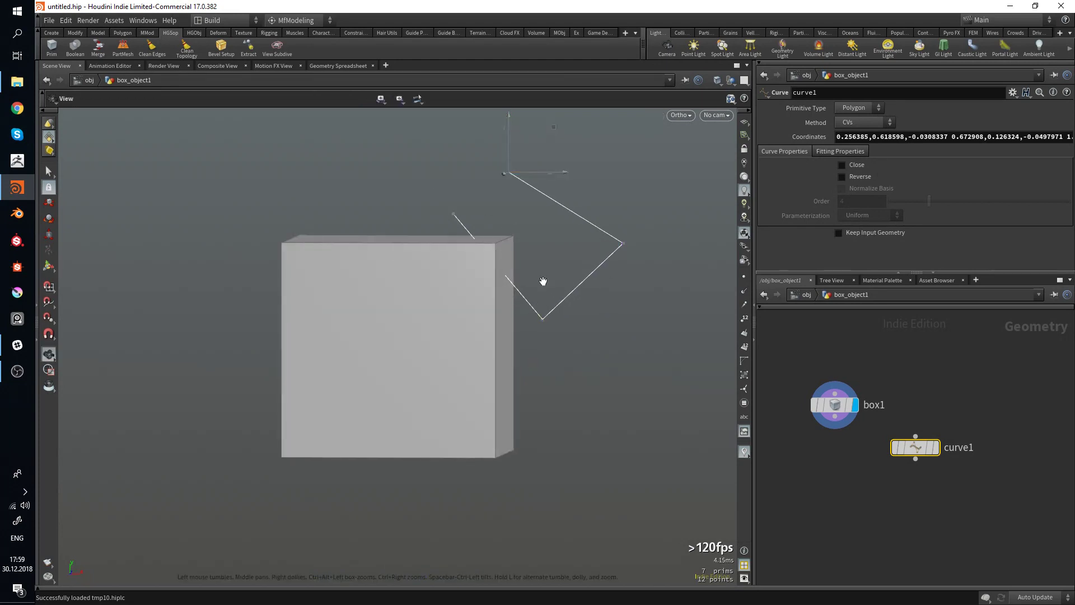
pyautogui.keyDown('alt'); pyautogui.moveTo(542, 280); pyautogui.dragTo(547, 283); pyautogui.keyUp('alt')
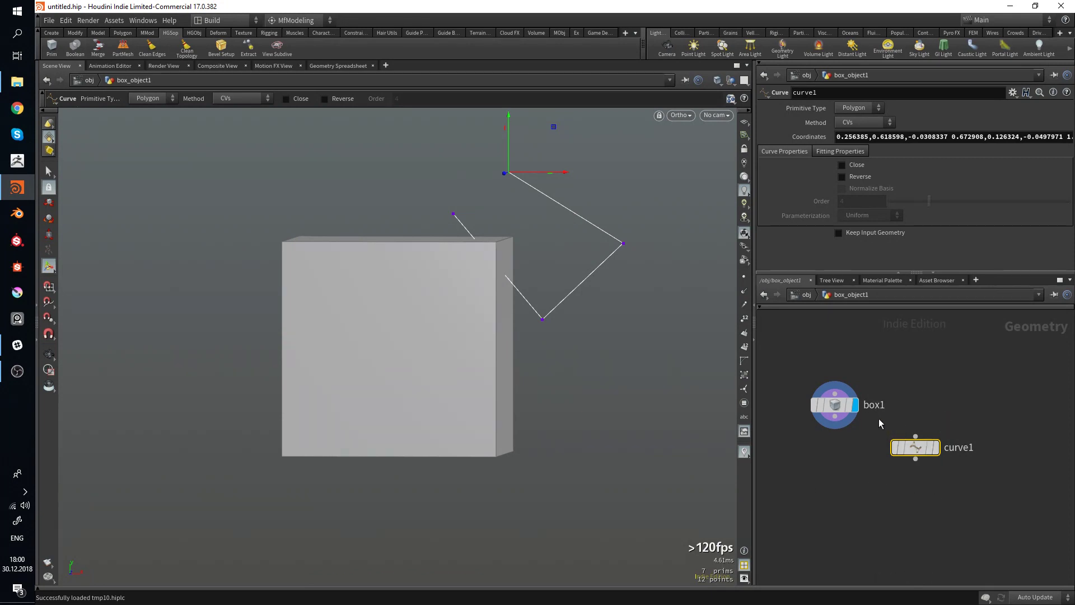
pyautogui.keyDown('shift'); pyautogui.click(836, 406); pyautogui.keyUp('shift')
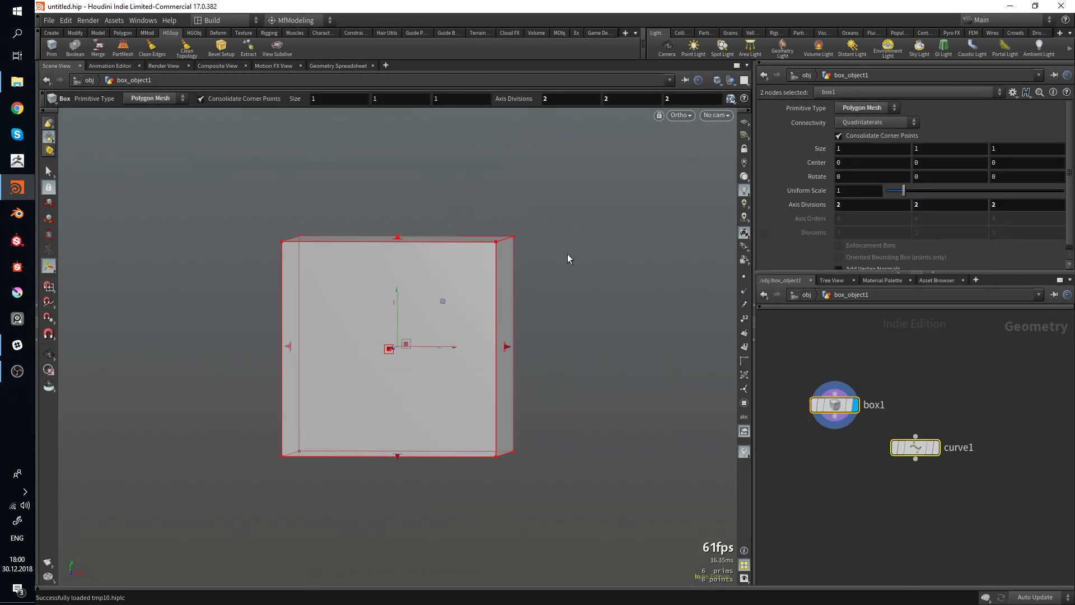
pyautogui.click(75, 50)
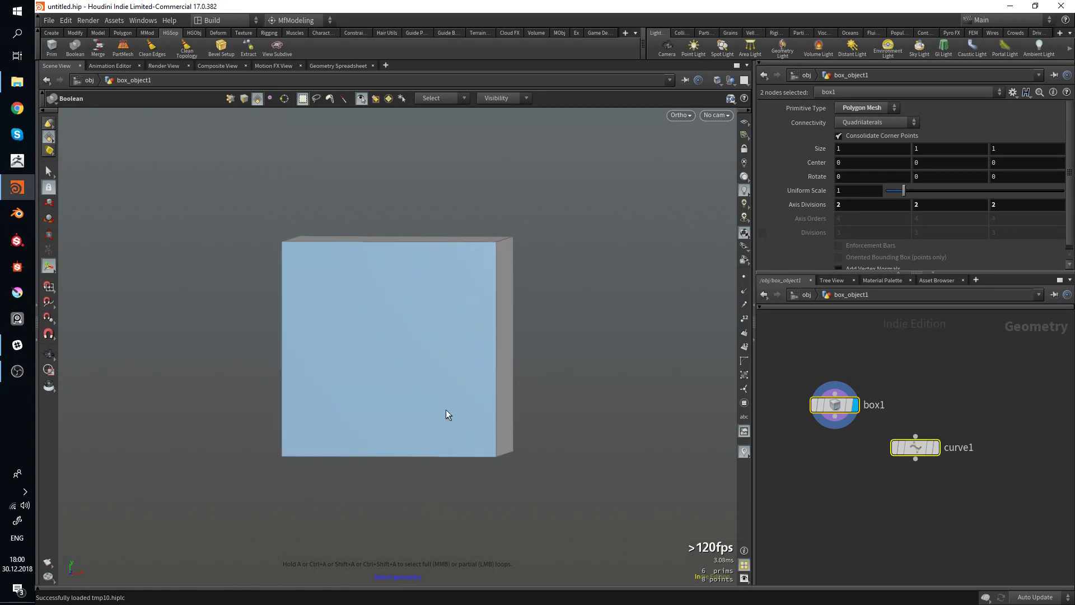
# Try selecting the whole box and a single side face for the Boolean, and clear the face selection.
pyautogui.doubleClick(463, 390)
pyautogui.press('space')
pyautogui.moveTo(527, 401); pyautogui.dragTo(401, 419)
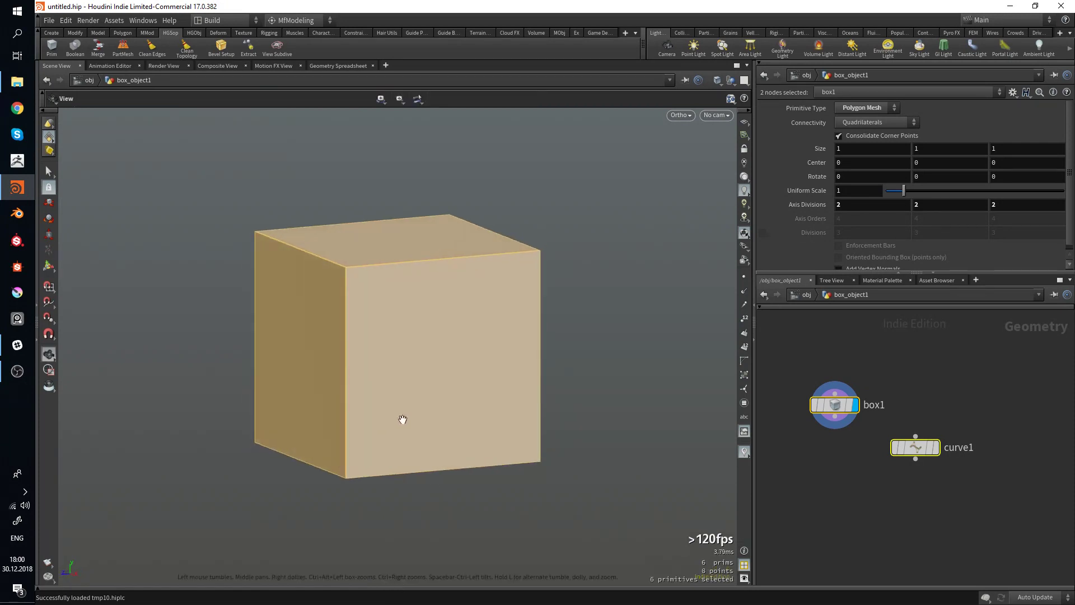
pyautogui.click(431, 408)
pyautogui.moveTo(335, 412); pyautogui.dragTo(362, 408)
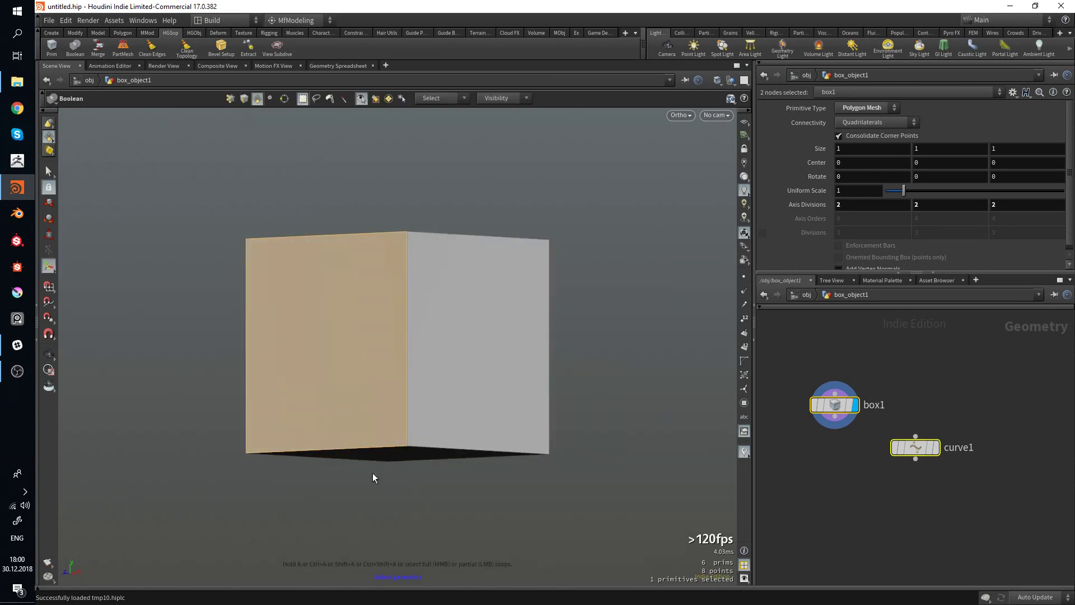
pyautogui.click(416, 503)
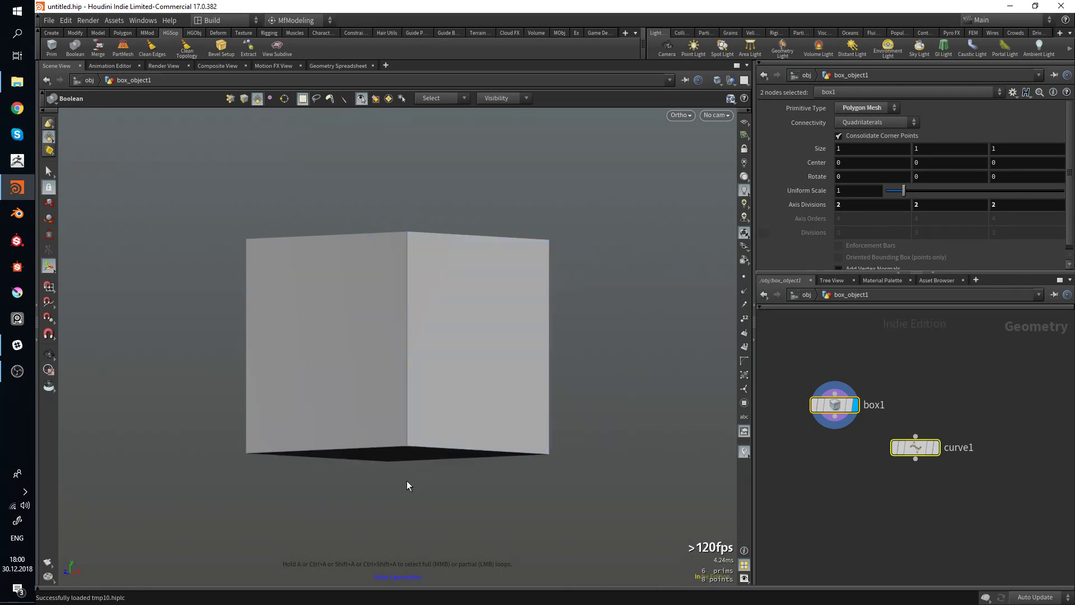
# Apply a Substract Boolean with no faces selected, mirroring the first mesh in X without clipping it.
pyautogui.press('Return')
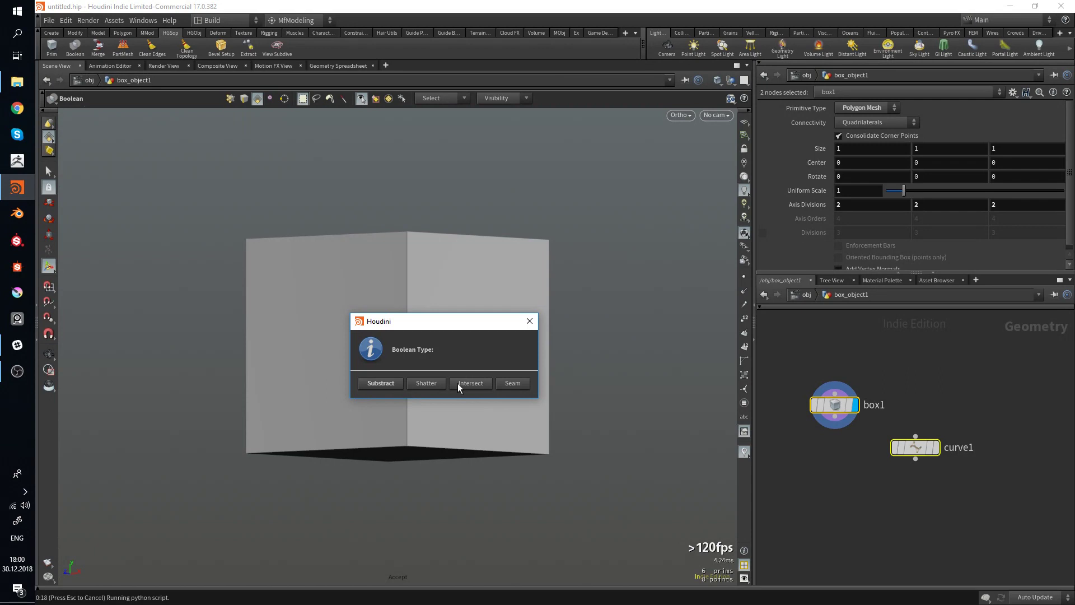
pyautogui.click(391, 384)
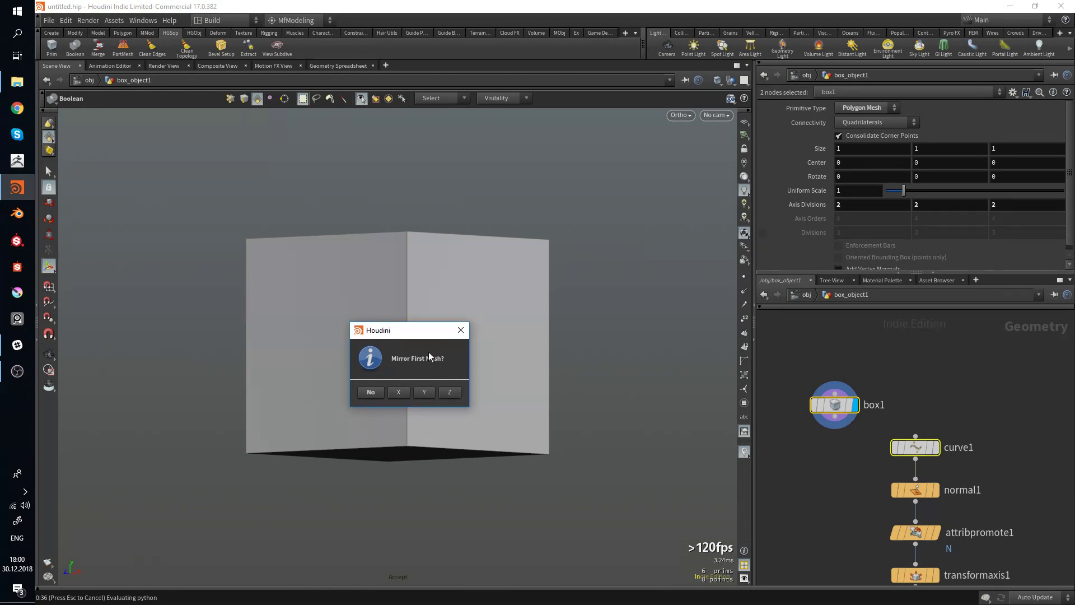
pyautogui.moveTo(415, 342); pyautogui.dragTo(402, 322)
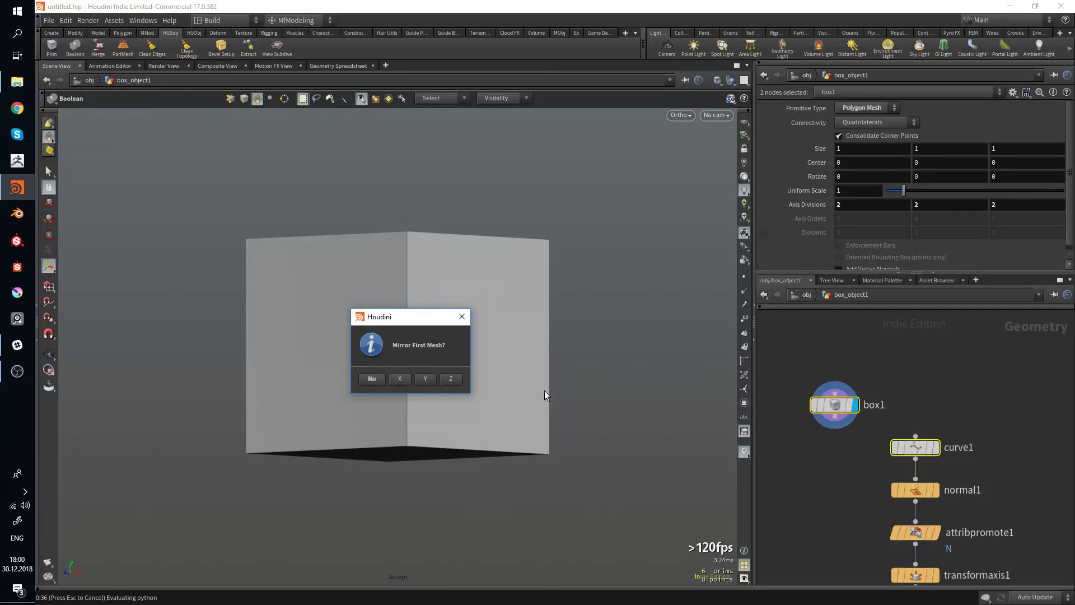
pyautogui.click(400, 380)
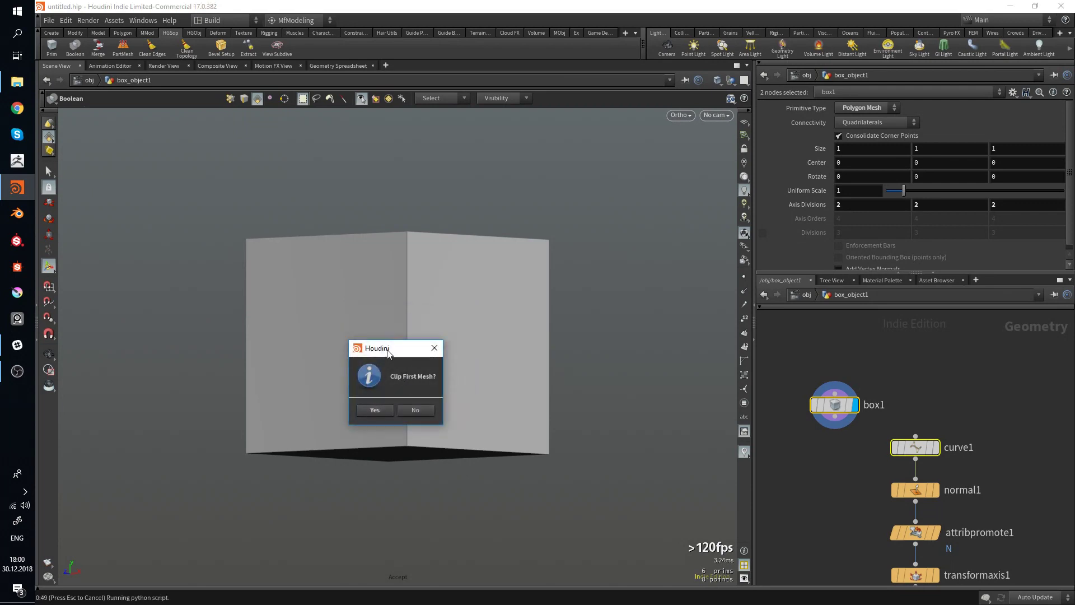
pyautogui.moveTo(389, 353); pyautogui.dragTo(439, 278)
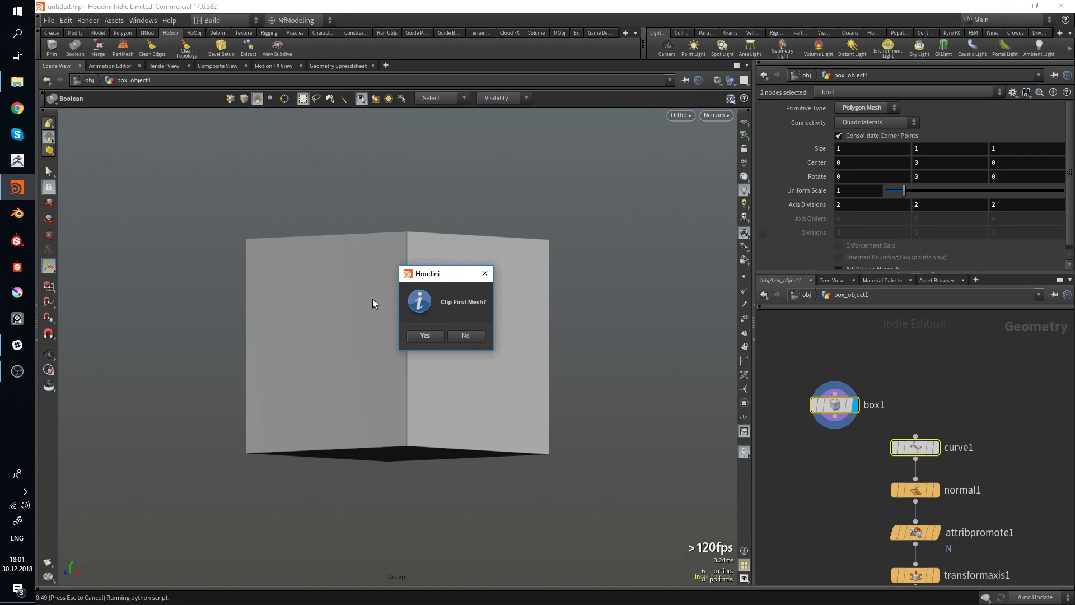
pyautogui.click(371, 351)
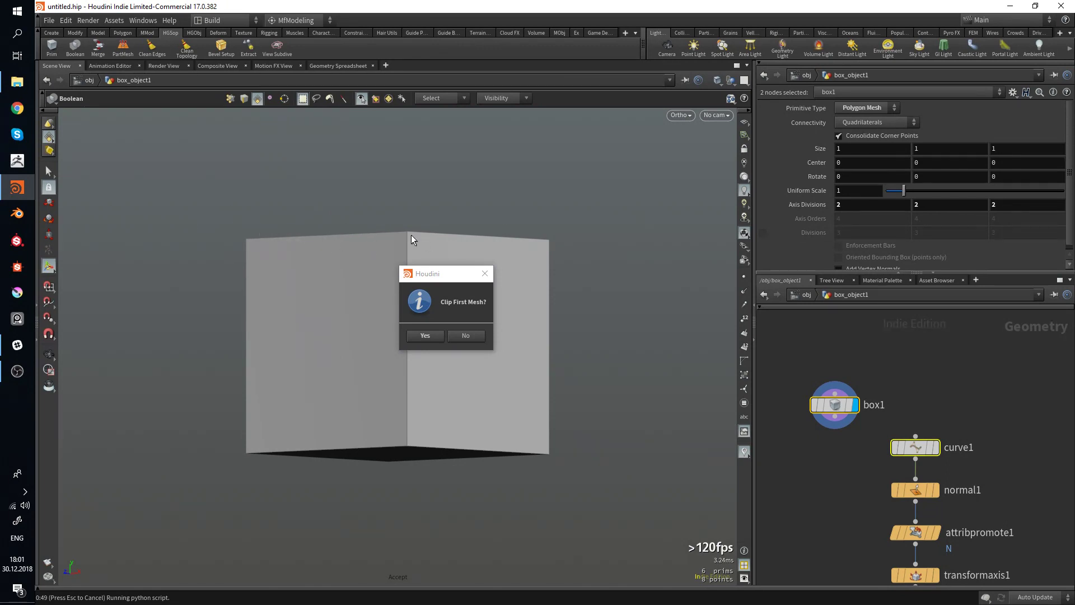
pyautogui.click(464, 336)
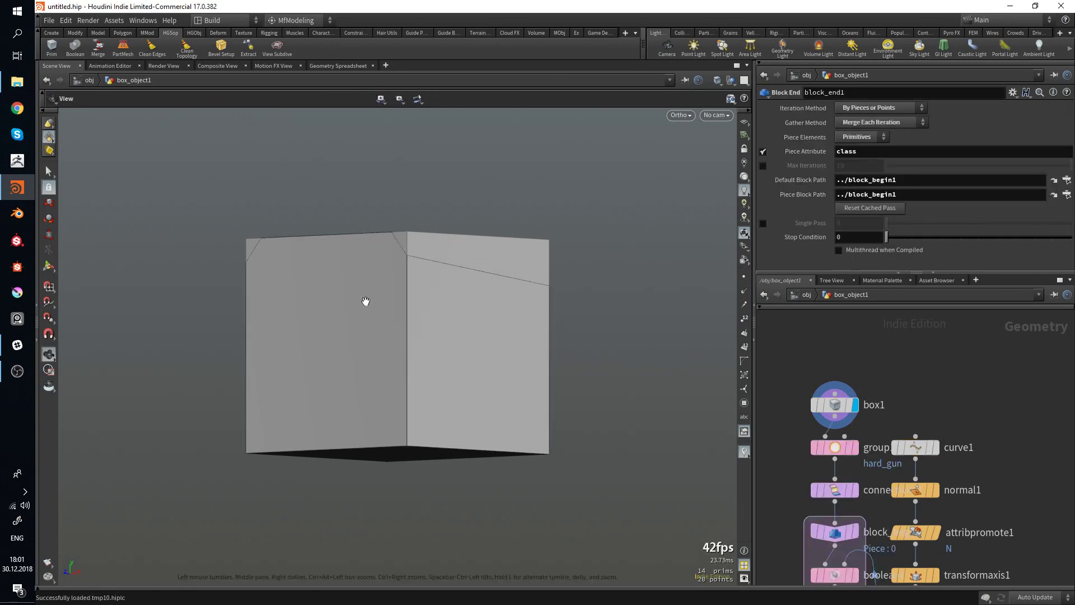
# Lay out all nodes in the box's geometry network after inspecting the mirrored corner cuts.
pyautogui.moveTo(364, 300); pyautogui.dragTo(554, 333)
pyautogui.scroll(-4, 992, 385)
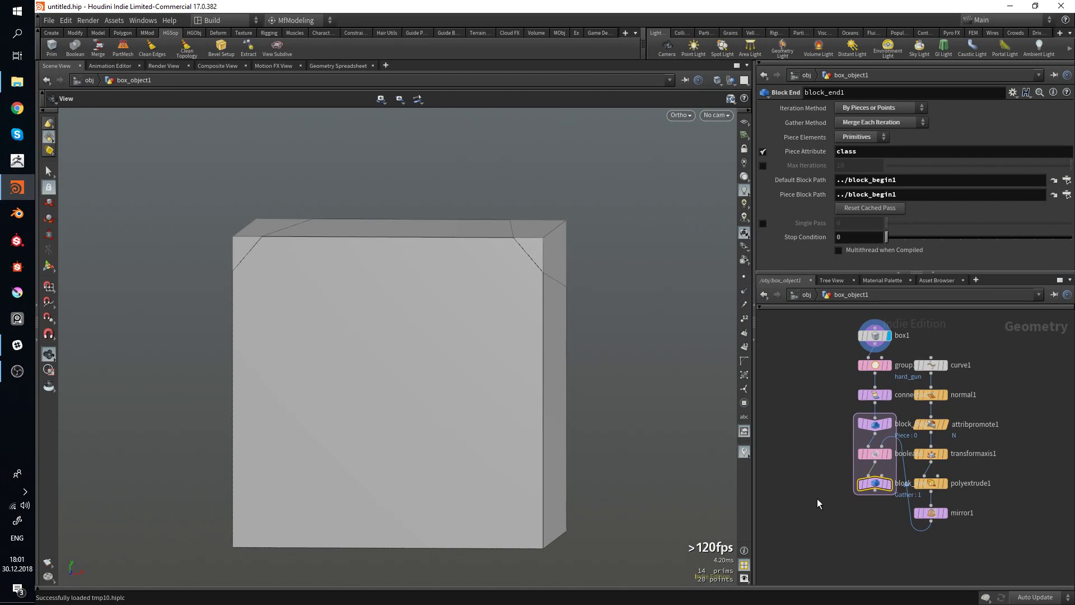
pyautogui.press('l')
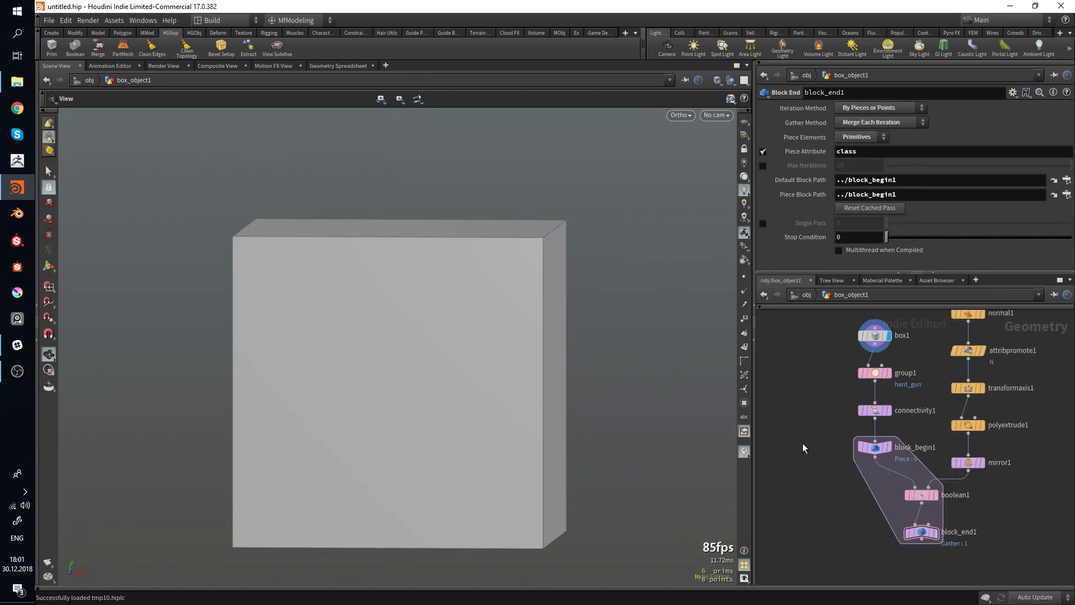
pyautogui.moveTo(802, 442); pyautogui.dragTo(773, 476, button='middle')
pyautogui.scroll(-3, 780, 465)
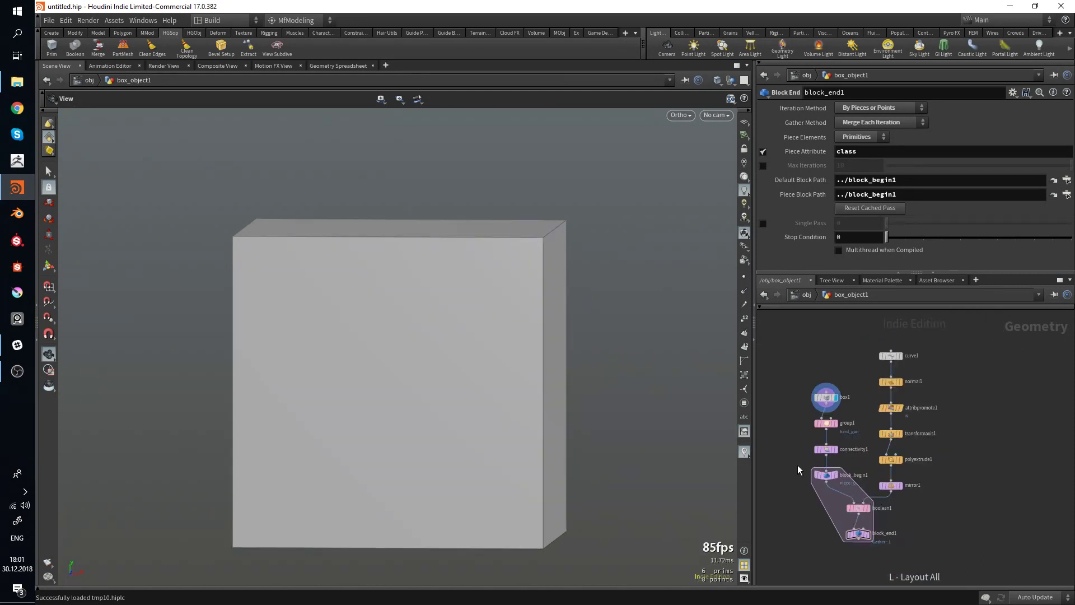
pyautogui.moveTo(797, 526); pyautogui.dragTo(799, 494, button='middle')
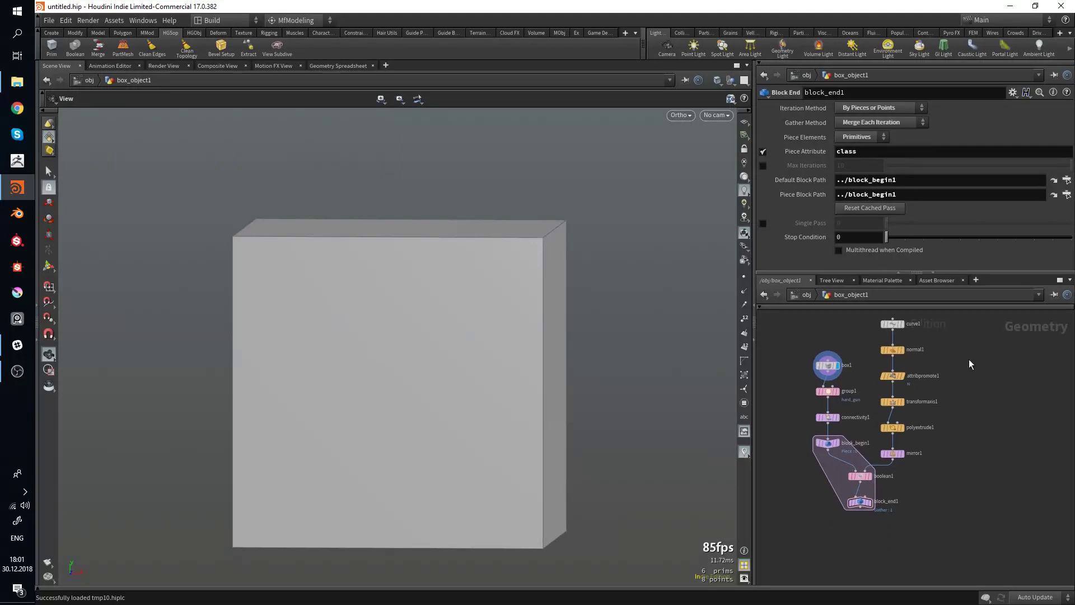
# Move the curve node chain away from the box chain and review the settings of its nodes from curve1 through polyextrude1.
pyautogui.moveTo(953, 321); pyautogui.dragTo(927, 479)
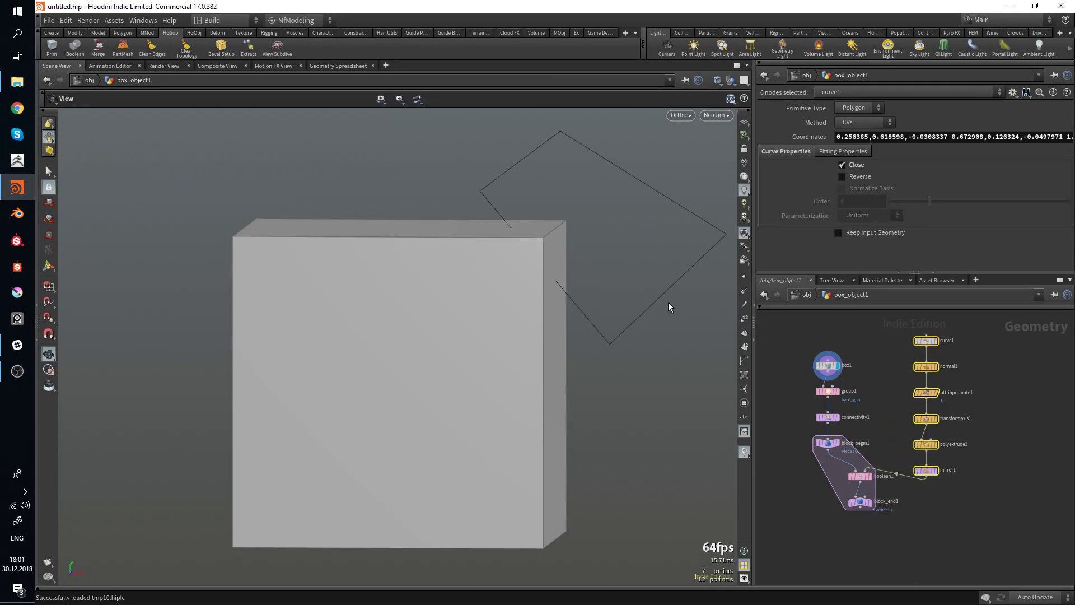
pyautogui.click(899, 395)
pyautogui.click(927, 341)
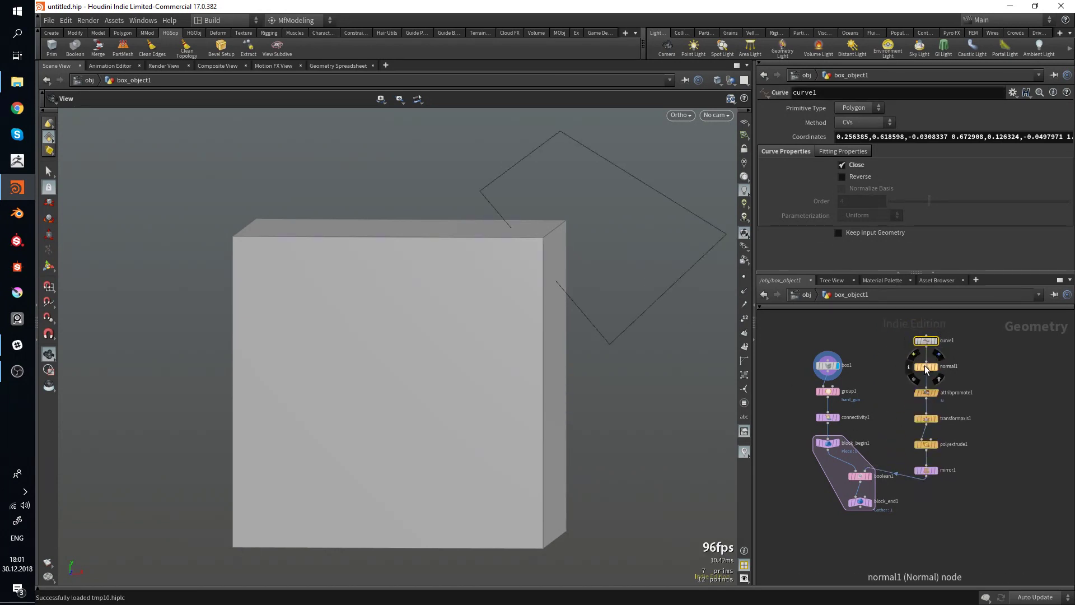
pyautogui.click(925, 366)
pyautogui.click(926, 392)
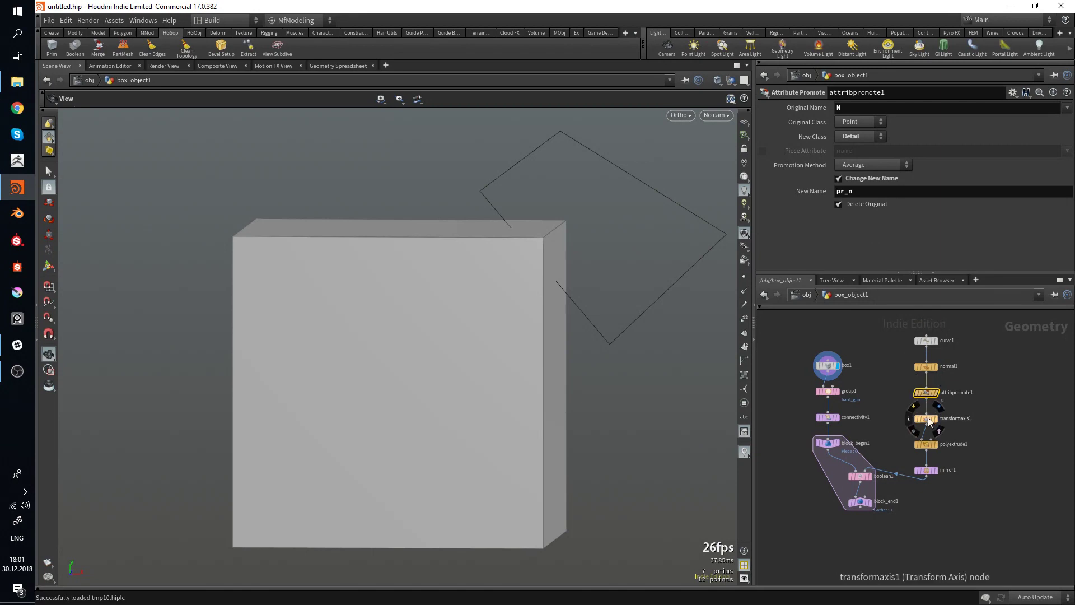
pyautogui.click(926, 419)
pyautogui.click(926, 444)
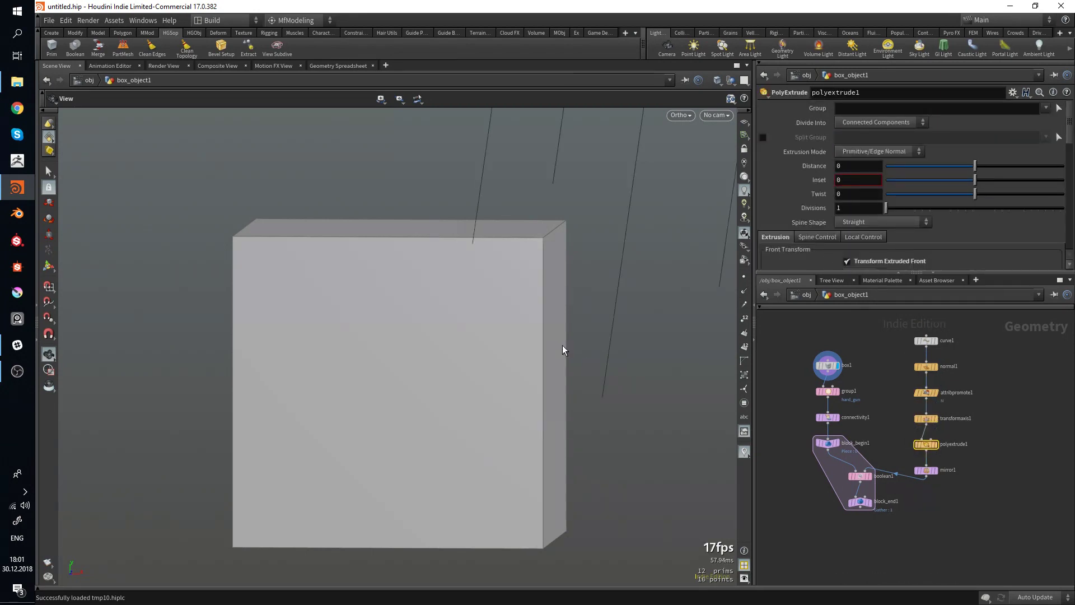
# Display the polyextrude1 and mirror1 outputs one after the other and examine the extruded and mirrored cutter.
pyautogui.click(935, 444)
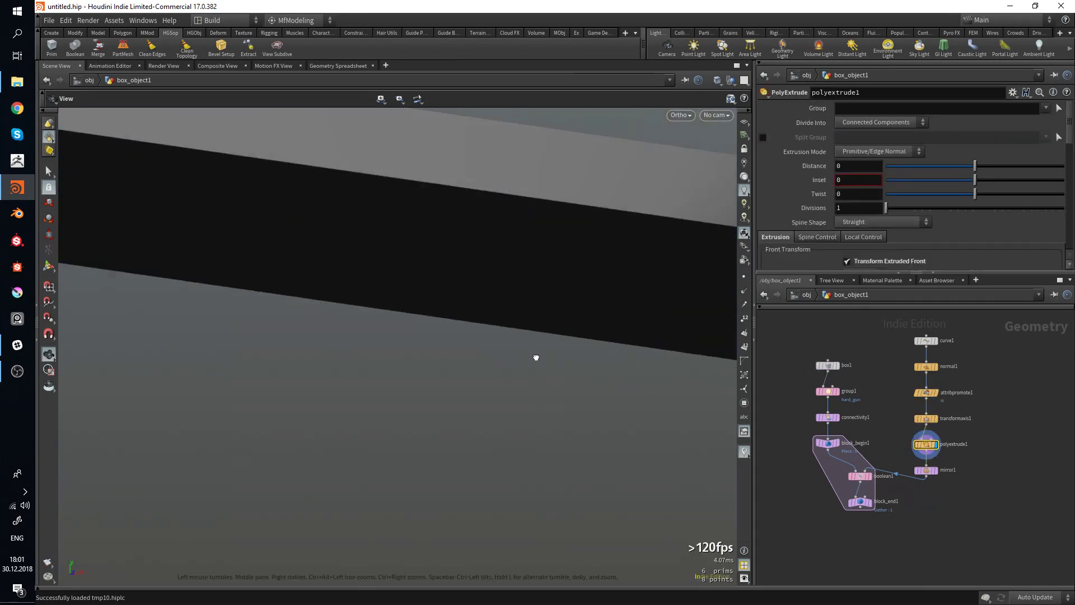
pyautogui.scroll(-10, 535, 357)
pyautogui.moveTo(482, 350); pyautogui.dragTo(516, 375)
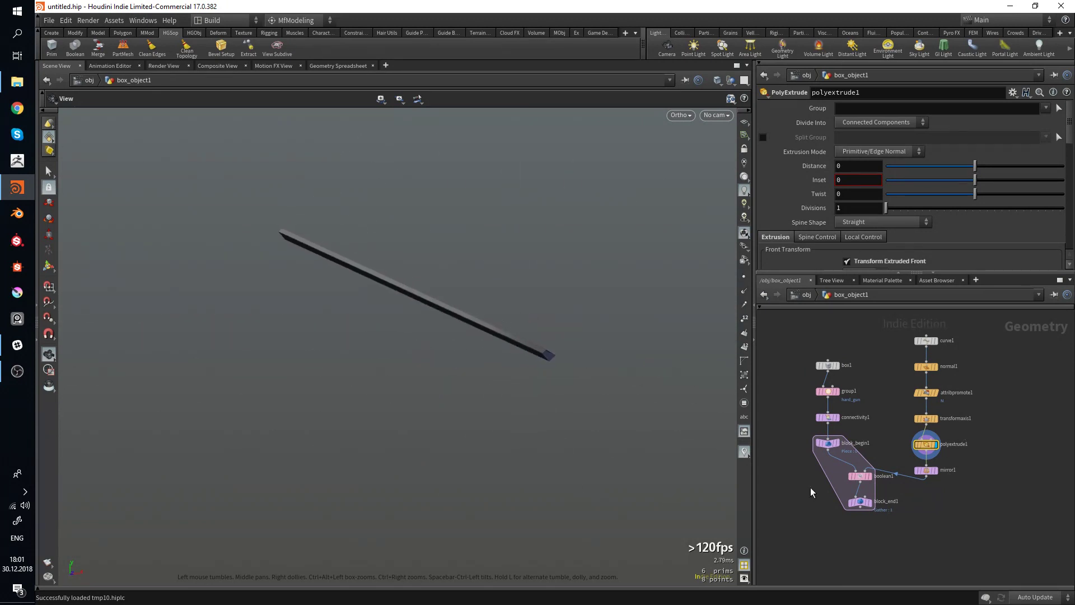
pyautogui.click(936, 471)
pyautogui.click(924, 471)
pyautogui.moveTo(483, 371)
pyautogui.mouseDown()
pyautogui.moveTo(442, 391)
pyautogui.moveTo(477, 375)
pyautogui.mouseUp()
# Review the boolean1 settings and display the block_end1 result framed in the viewport.
pyautogui.click(862, 476)
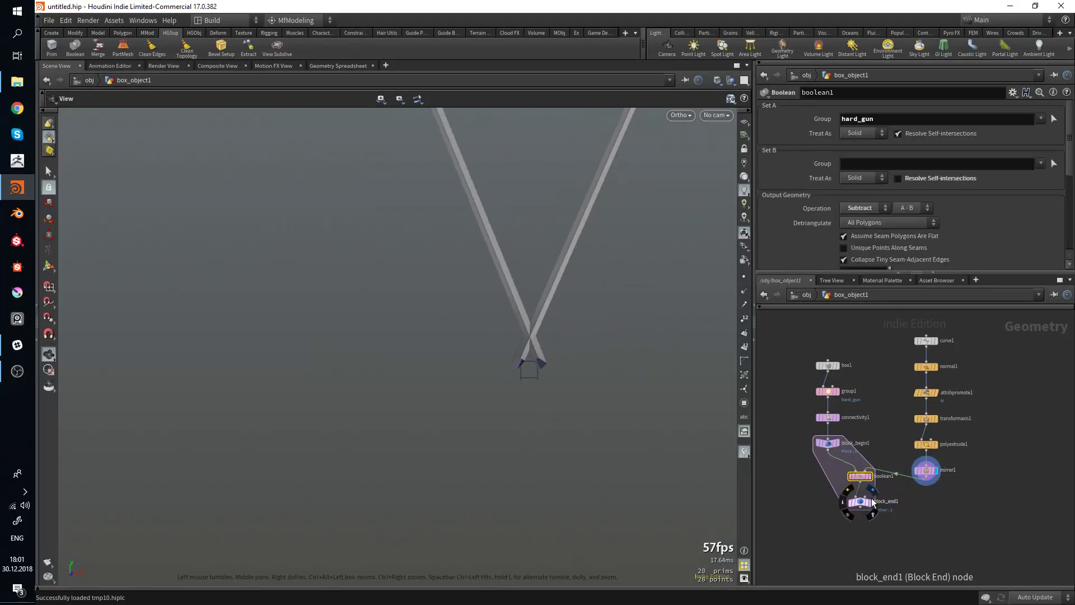
pyautogui.click(870, 502)
pyautogui.click(859, 502)
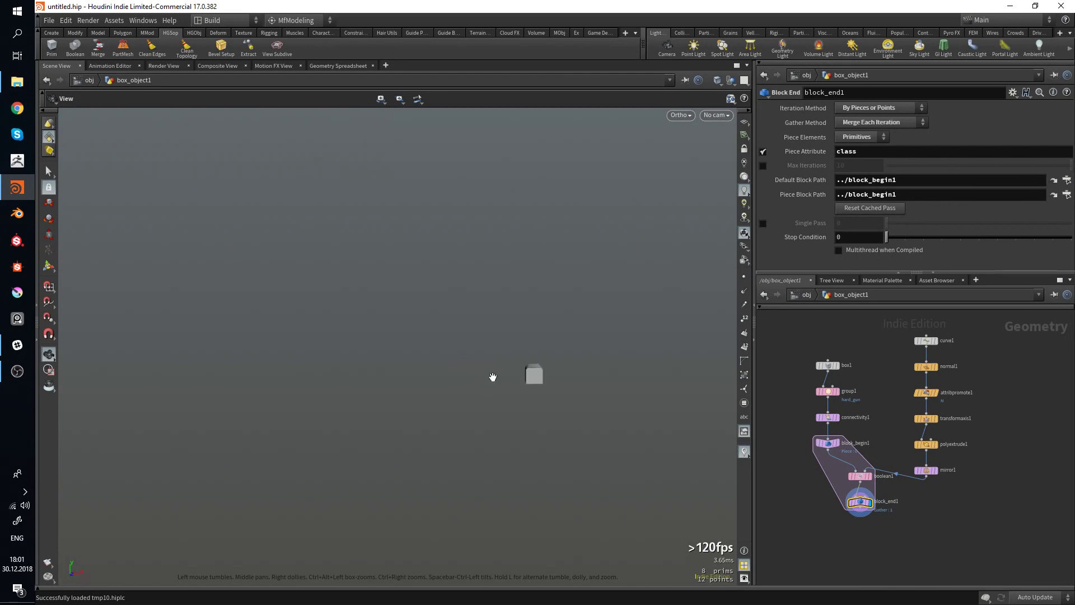
pyautogui.hotkey('space', 'f')
pyautogui.moveTo(512, 384); pyautogui.dragTo(527, 319)
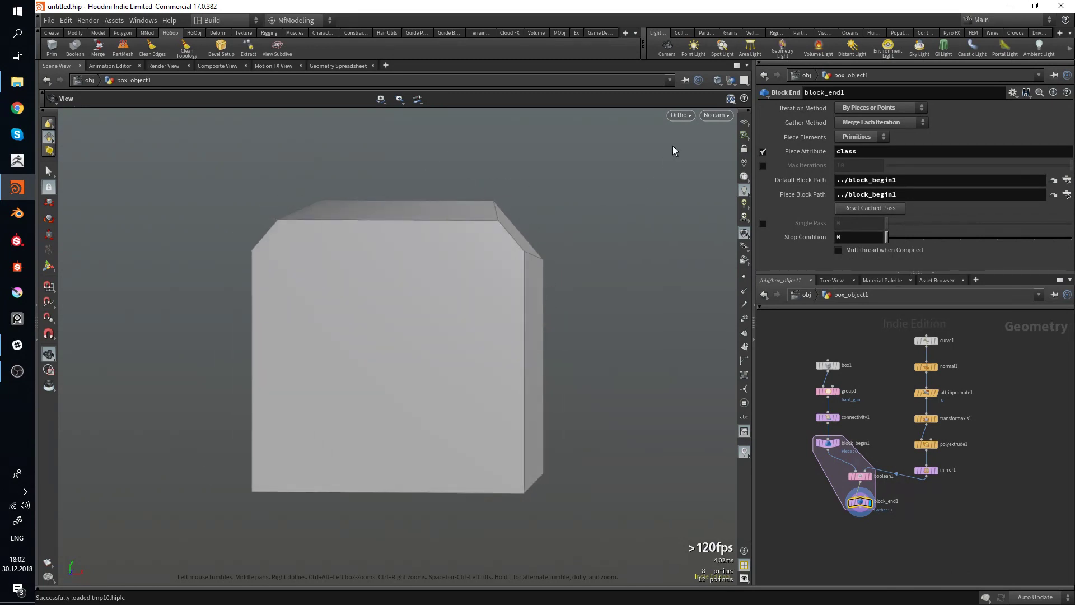
# Compare the cut box in orthographic and perspective projection, ending in the orthographic view.
pyautogui.click(678, 115)
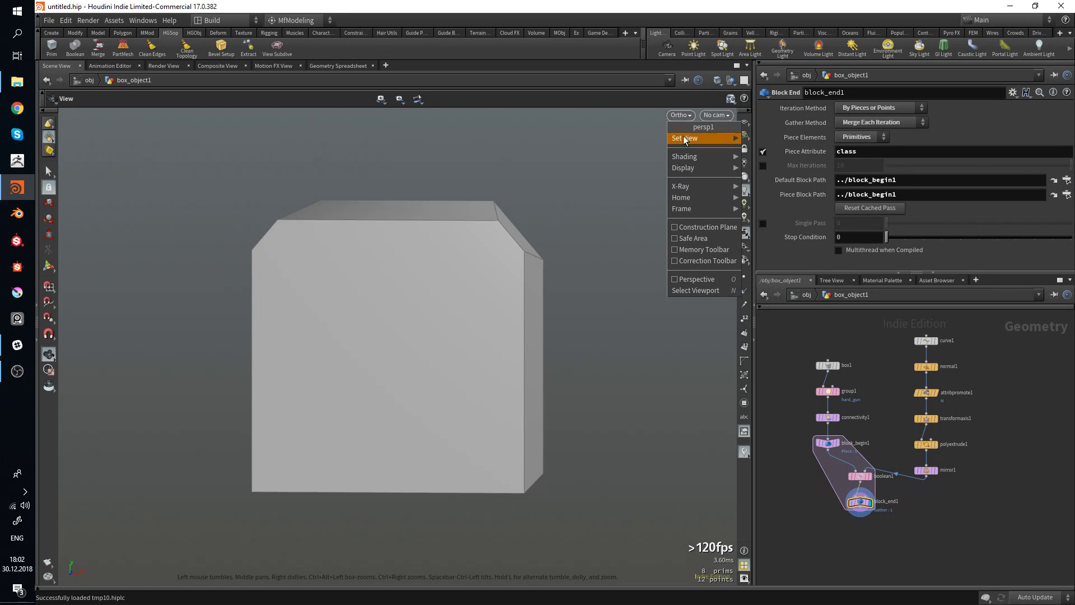
pyautogui.moveTo(686, 140)
pyautogui.moveTo(689, 170)
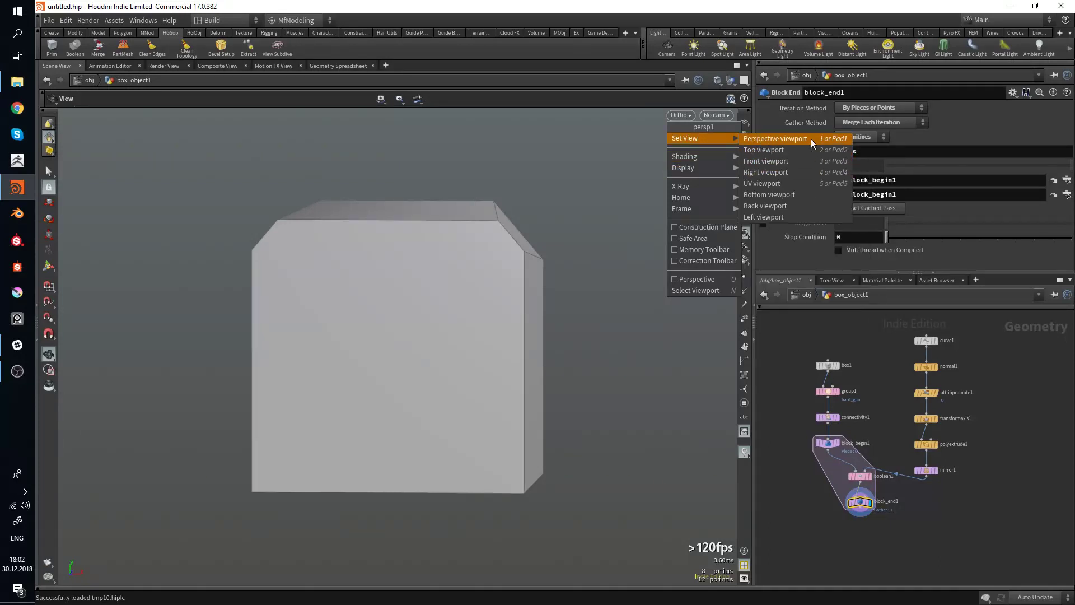
pyautogui.click(637, 163)
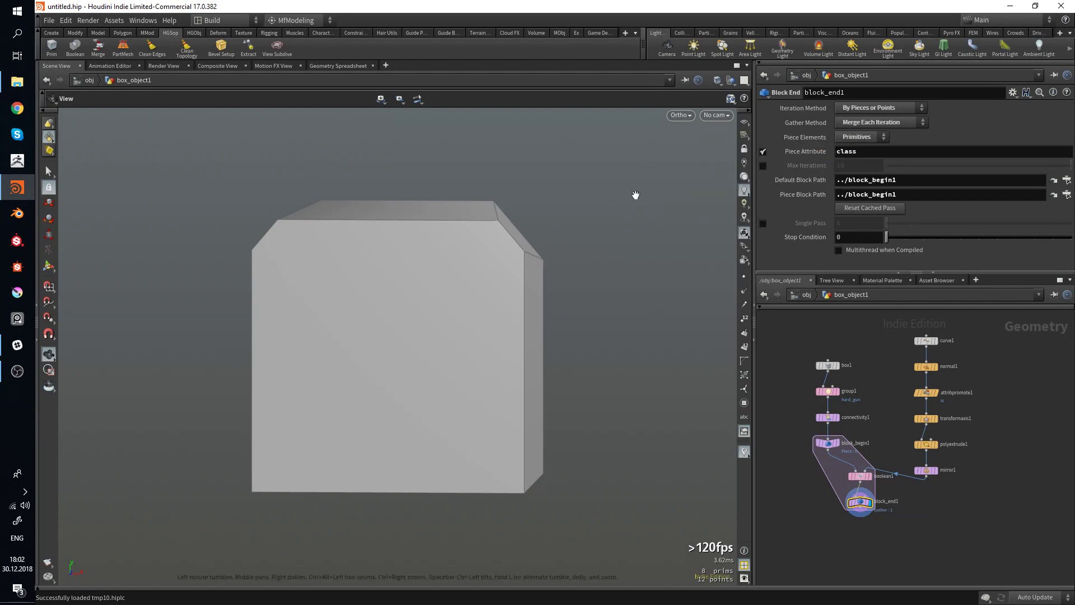
pyautogui.press('o')
pyautogui.press('o')
pyautogui.press('o')
pyautogui.press('o')
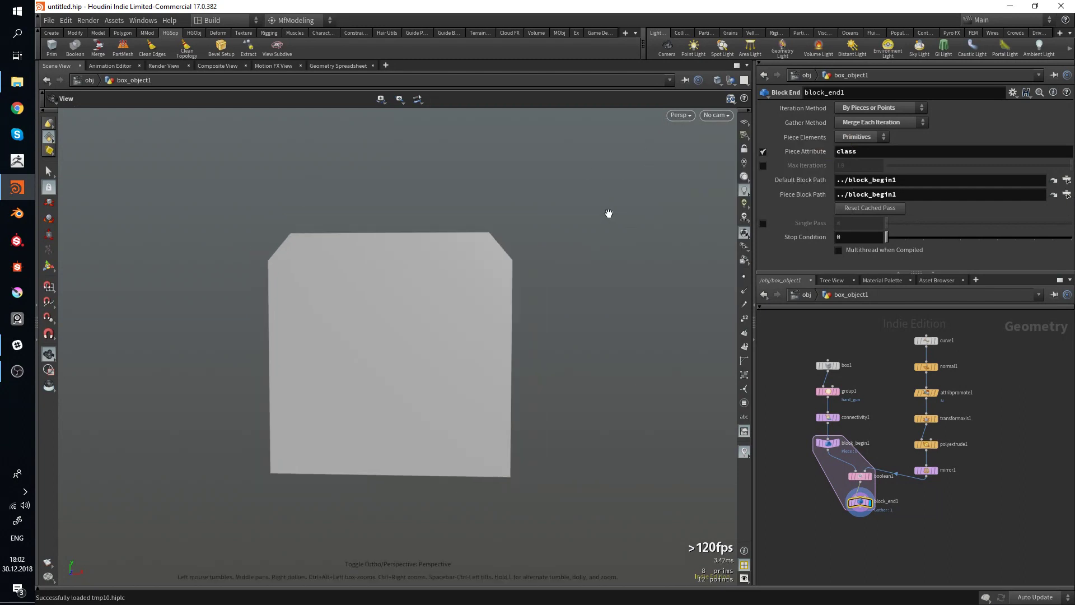
pyautogui.press('o')
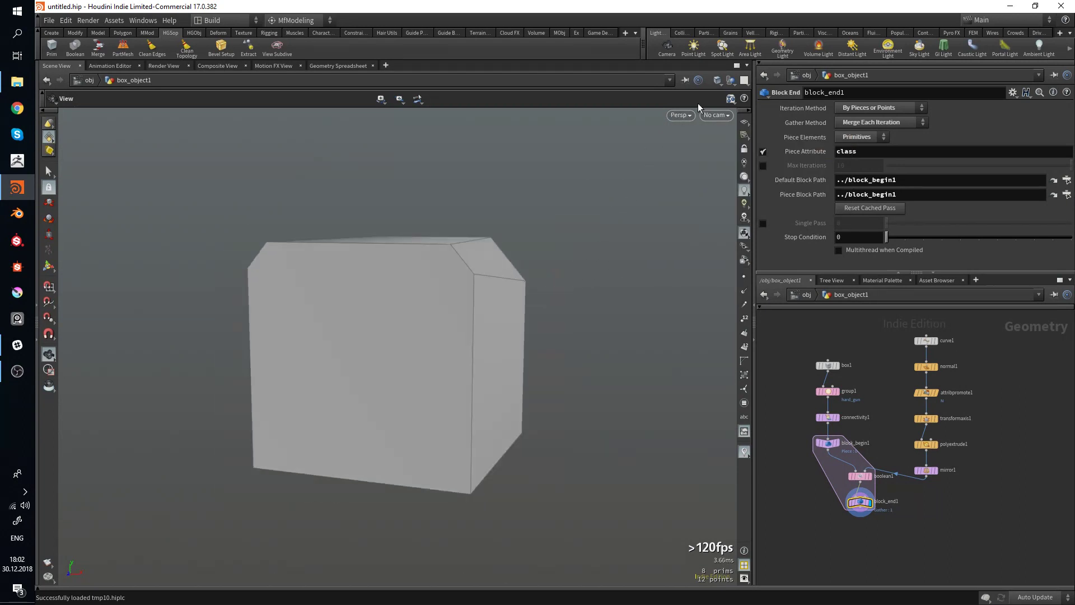
pyautogui.press('o')
pyautogui.press('o')
pyautogui.press('o')
pyautogui.click(679, 115)
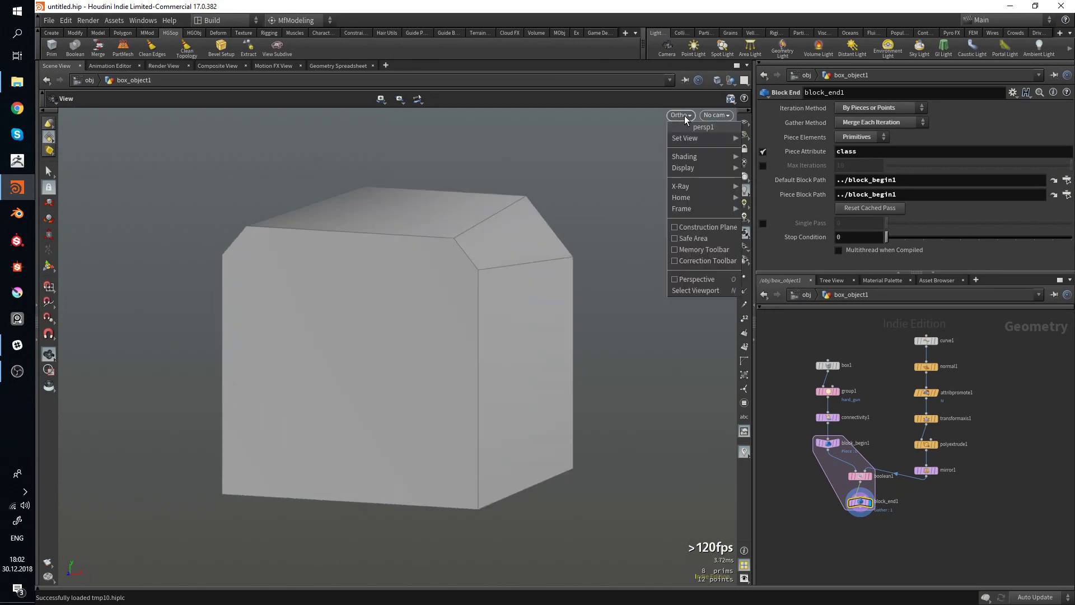
pyautogui.moveTo(692, 141)
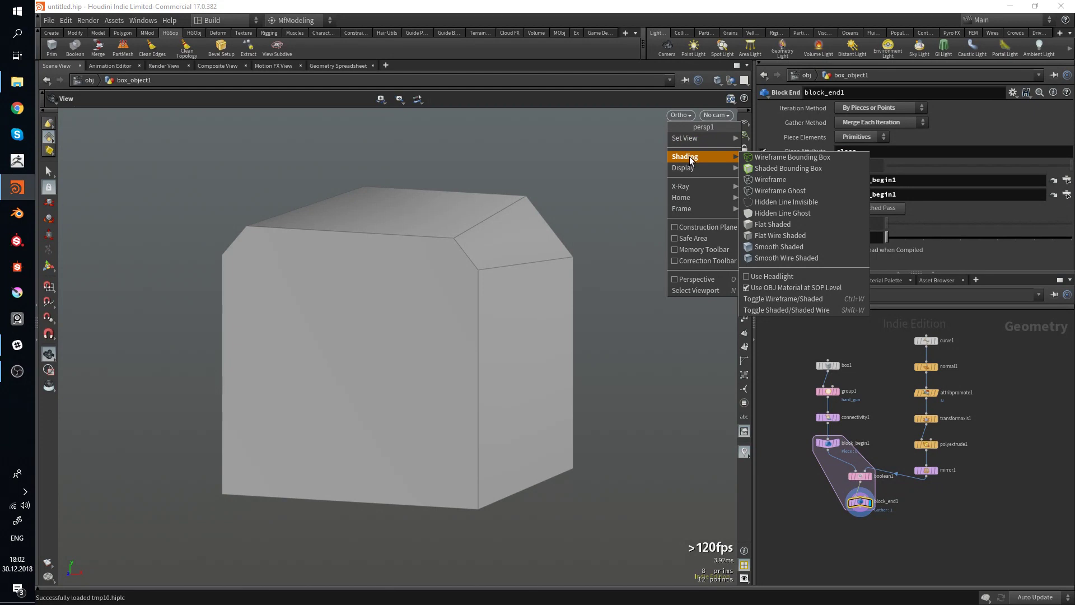
pyautogui.click(619, 223)
pyautogui.moveTo(422, 294)
pyautogui.mouseDown()
pyautogui.moveTo(529, 281)
pyautogui.moveTo(509, 287)
pyautogui.moveTo(542, 247)
pyautogui.moveTo(544, 280)
pyautogui.mouseUp()
pyautogui.scroll(2, 509, 287)
pyautogui.moveTo(544, 280); pyautogui.dragTo(444, 304, button='right')
pyautogui.moveTo(547, 356); pyautogui.dragTo(490, 335, button='middle')
pyautogui.moveTo(490, 335); pyautogui.dragTo(470, 319)
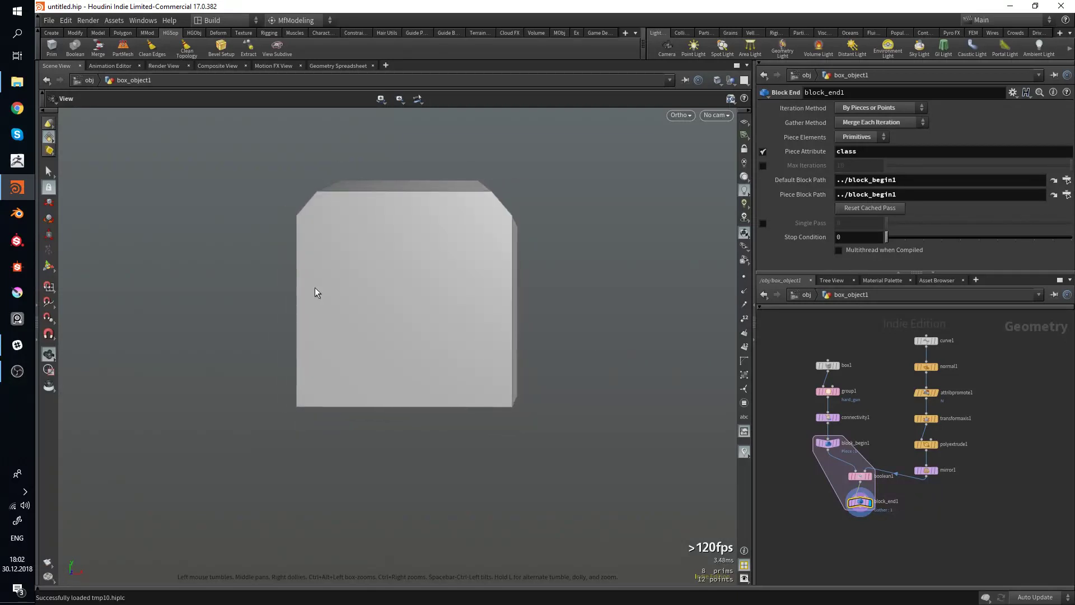
# Try placing a box primitive about 0.28 in size on the cut box's front face with the HGSop Prim tool, and undo it.
pyautogui.click(50, 49)
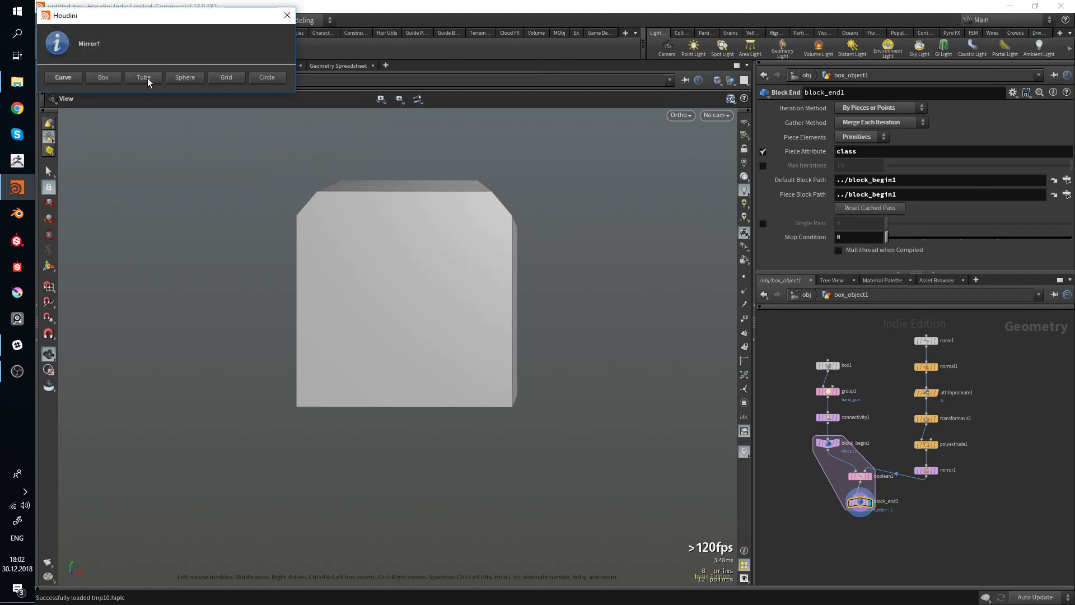
pyautogui.click(104, 78)
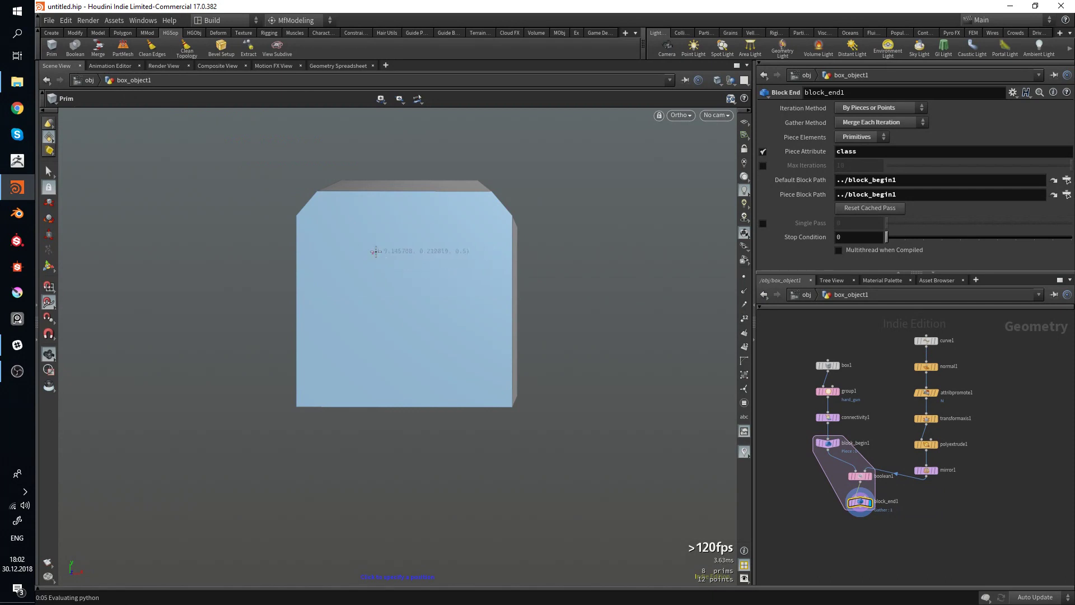
pyautogui.keyDown('alt'); pyautogui.moveTo(395, 223); pyautogui.dragTo(335, 299); pyautogui.keyUp('alt')
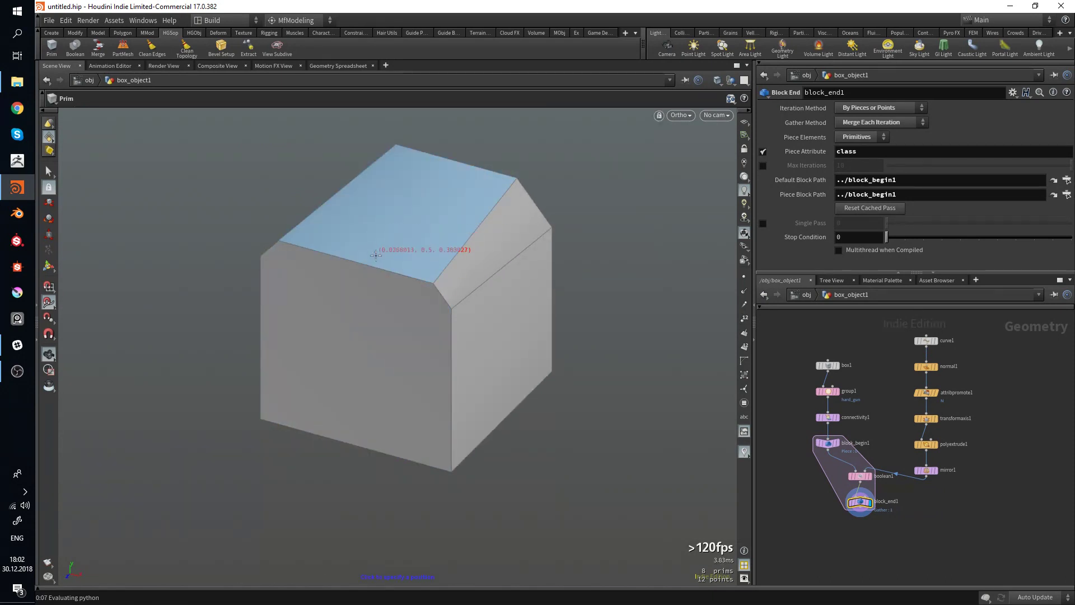
pyautogui.press('Escape')
pyautogui.keyDown('alt'); pyautogui.moveTo(375, 351); pyautogui.dragTo(367, 278); pyautogui.keyUp('alt')
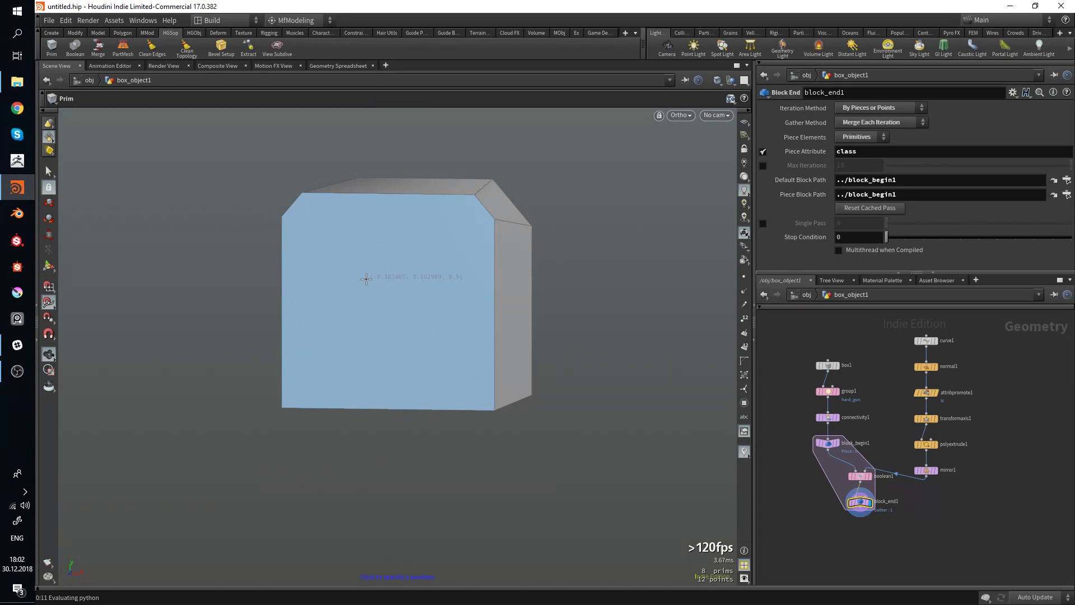
pyautogui.click(395, 285)
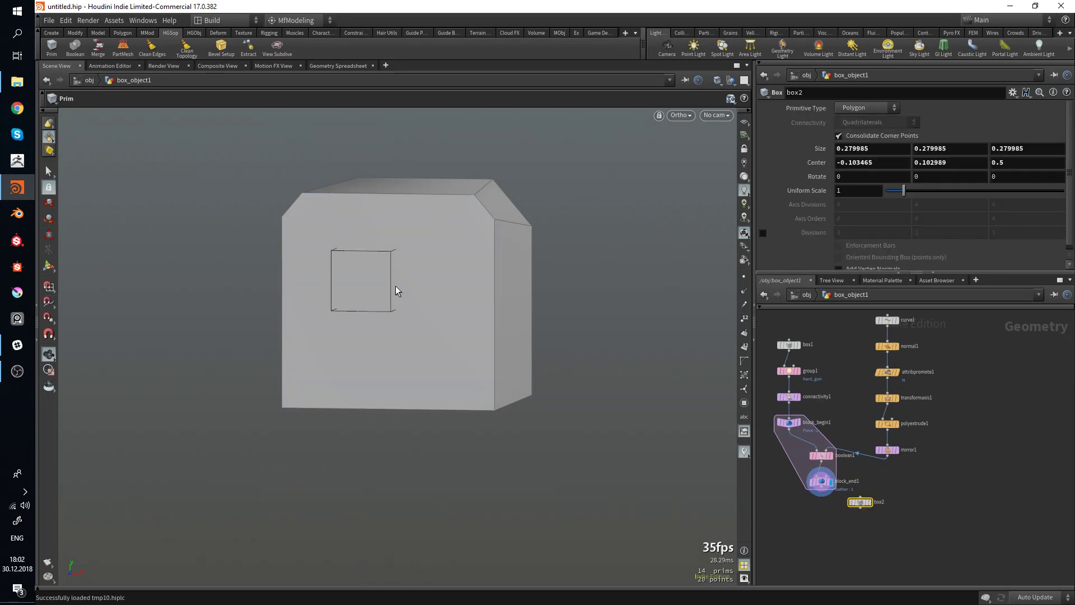
pyautogui.press('Escape')
pyautogui.moveTo(376, 293); pyautogui.dragTo(341, 319)
pyautogui.hotkey('ctrl', 'z')
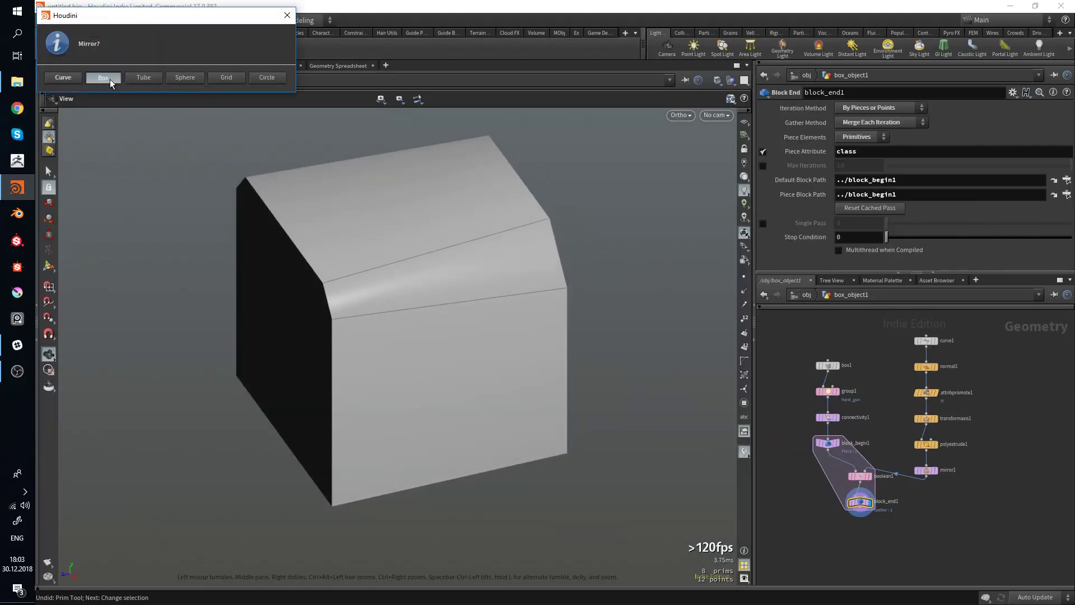
# Try placing a box primitive on a side face of the cut box with the Prim tool, and undo it.
pyautogui.click(55, 46)
pyautogui.click(453, 365)
pyautogui.moveTo(547, 372); pyautogui.dragTo(437, 341)
pyautogui.hotkey('ctrl', 'z')
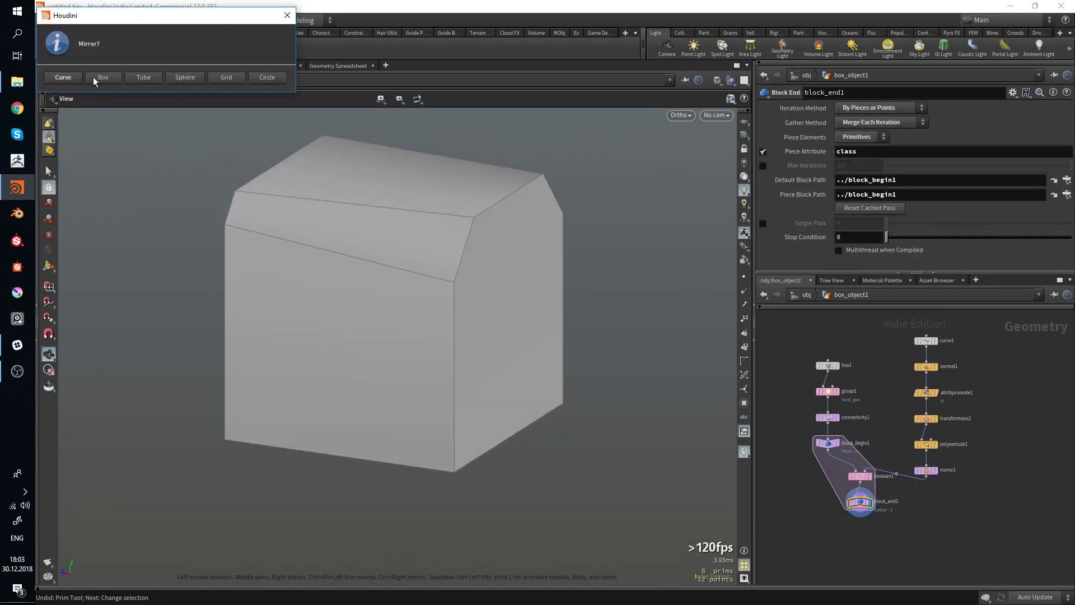
# Try placing a box primitive about 0.24 in size on the cut box's back face, and undo it.
pyautogui.click(51, 47)
pyautogui.moveTo(497, 297); pyautogui.dragTo(348, 282)
pyautogui.click(468, 324)
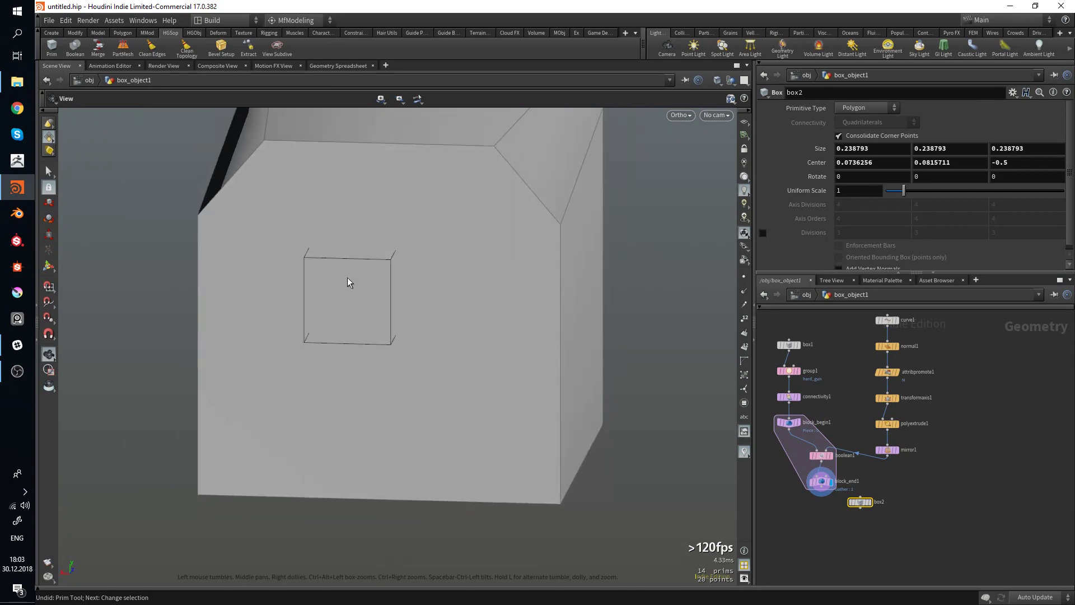
pyautogui.moveTo(688, 406); pyautogui.dragTo(547, 369, button='right')
pyautogui.hotkey('ctrl', 'z')
# Try placing a large box primitive about 0.86 in size on the cut box's top face, and undo it.
pyautogui.moveTo(547, 369); pyautogui.dragTo(257, 257)
pyautogui.click(51, 50)
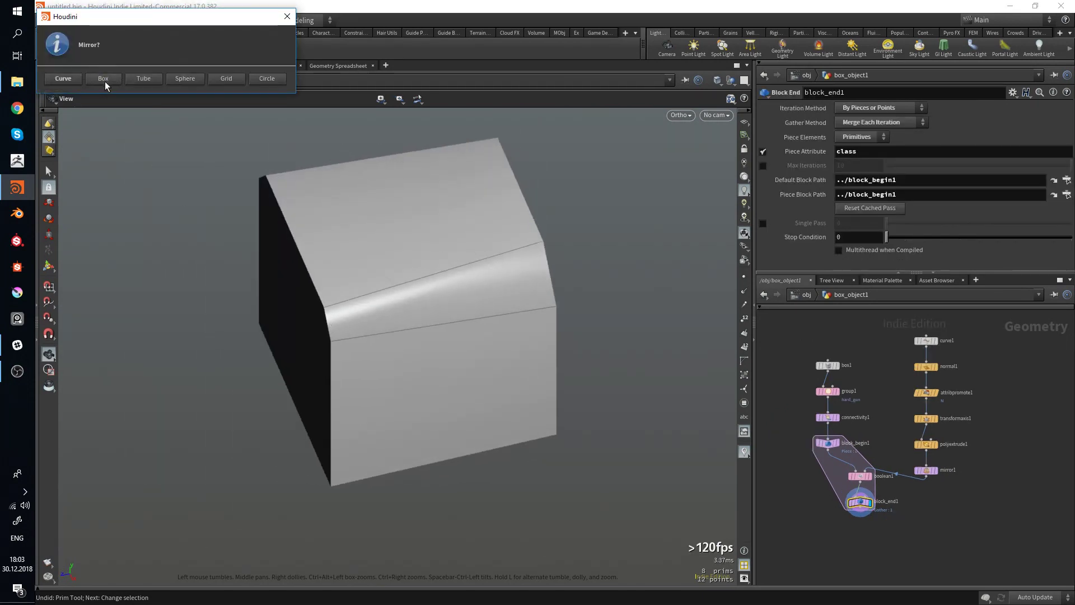
pyautogui.click(450, 251)
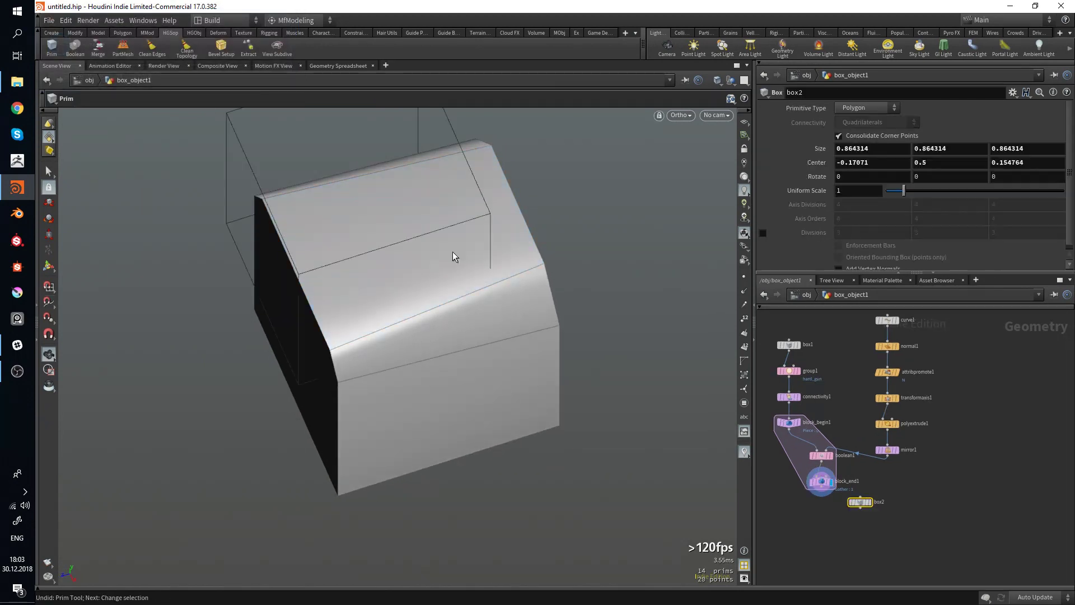
pyautogui.moveTo(452, 252); pyautogui.dragTo(468, 326)
pyautogui.hotkey('ctrl', 'z')
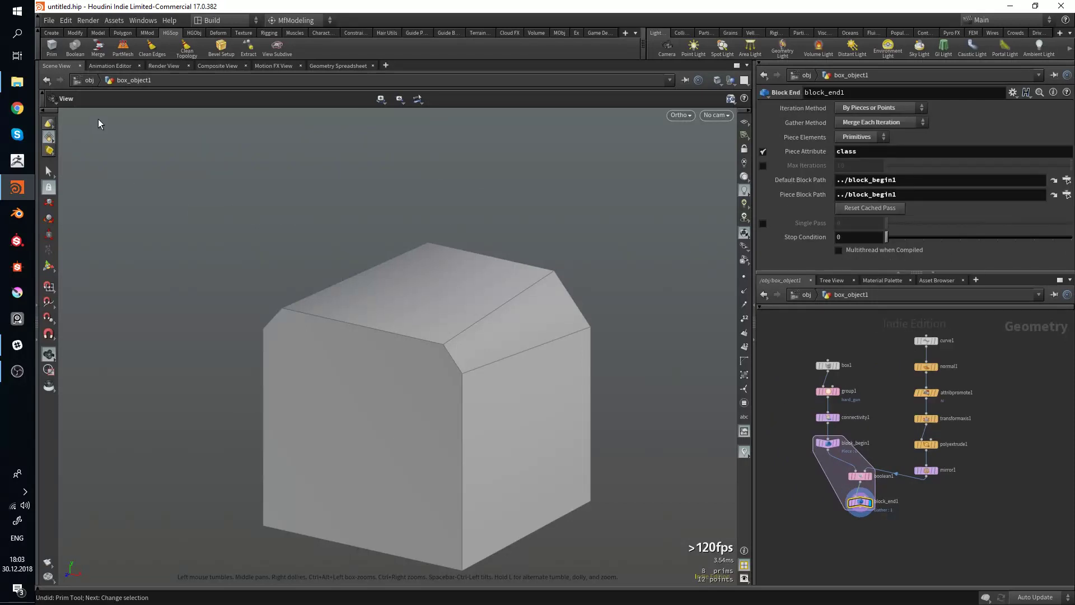
# Try placing a tube primitive on the cut box's top face with the Prim tool, and undo it.
pyautogui.click(48, 47)
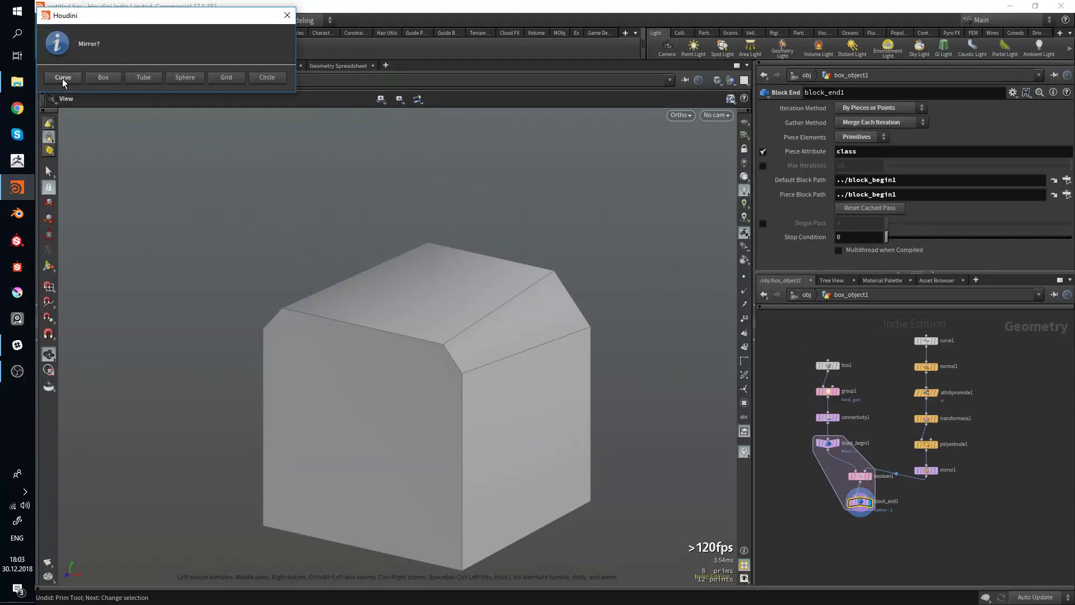
pyautogui.click(143, 80)
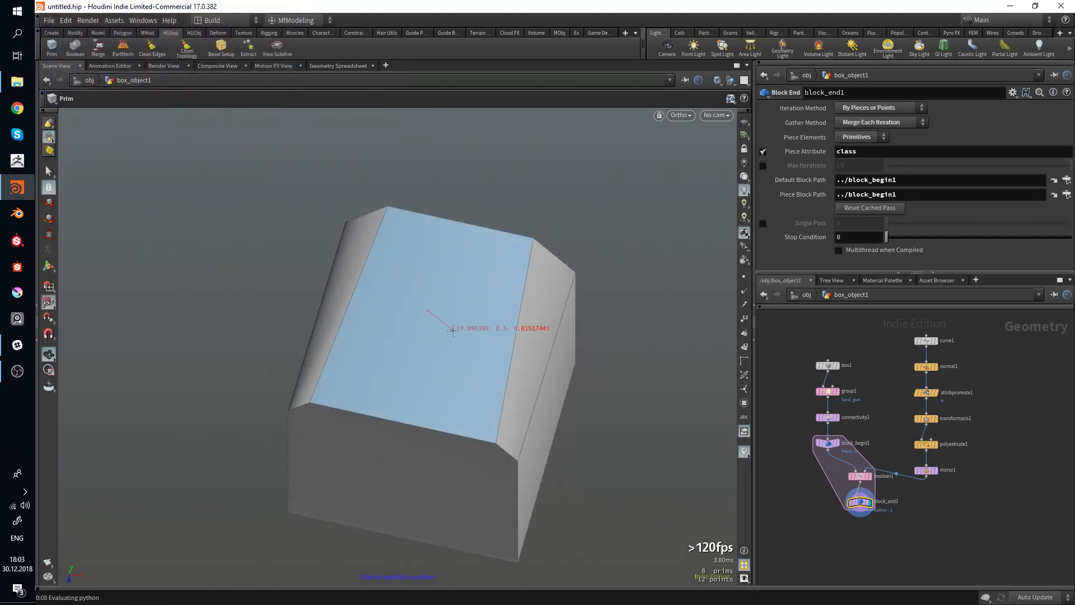
pyautogui.click(453, 330)
pyautogui.moveTo(455, 337); pyautogui.dragTo(446, 377)
pyautogui.hotkey('ctrl', 'z')
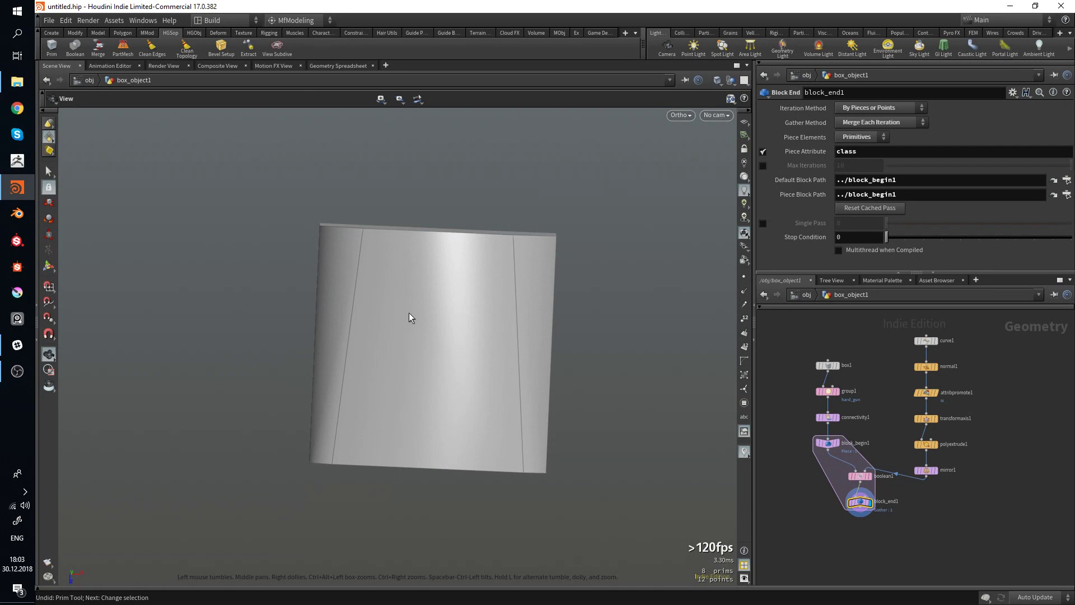
# Try drawing another tube on the top face from a rotated view, and undo the placement.
pyautogui.moveTo(408, 317); pyautogui.dragTo(499, 365)
pyautogui.click(53, 49)
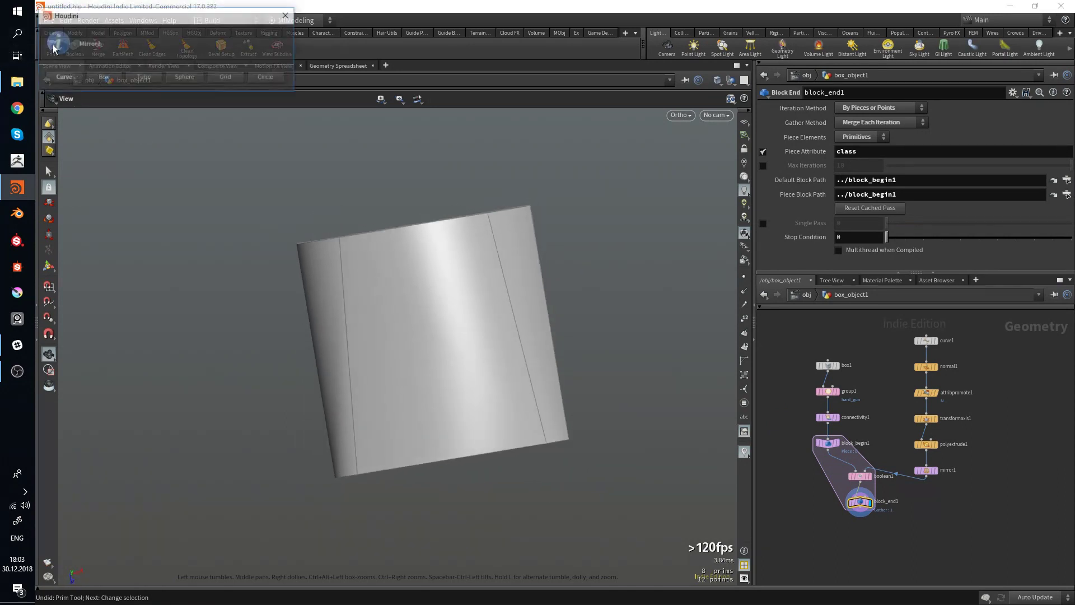
pyautogui.click(138, 79)
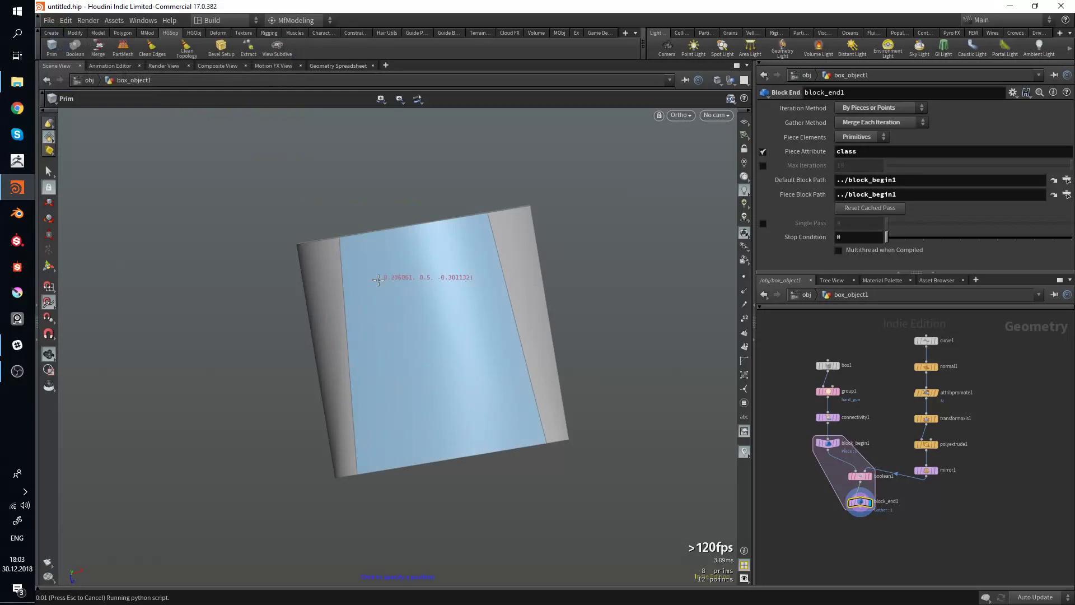
pyautogui.click(437, 333)
pyautogui.moveTo(487, 396); pyautogui.dragTo(220, 205)
pyautogui.hotkey('ctrl', 'z')
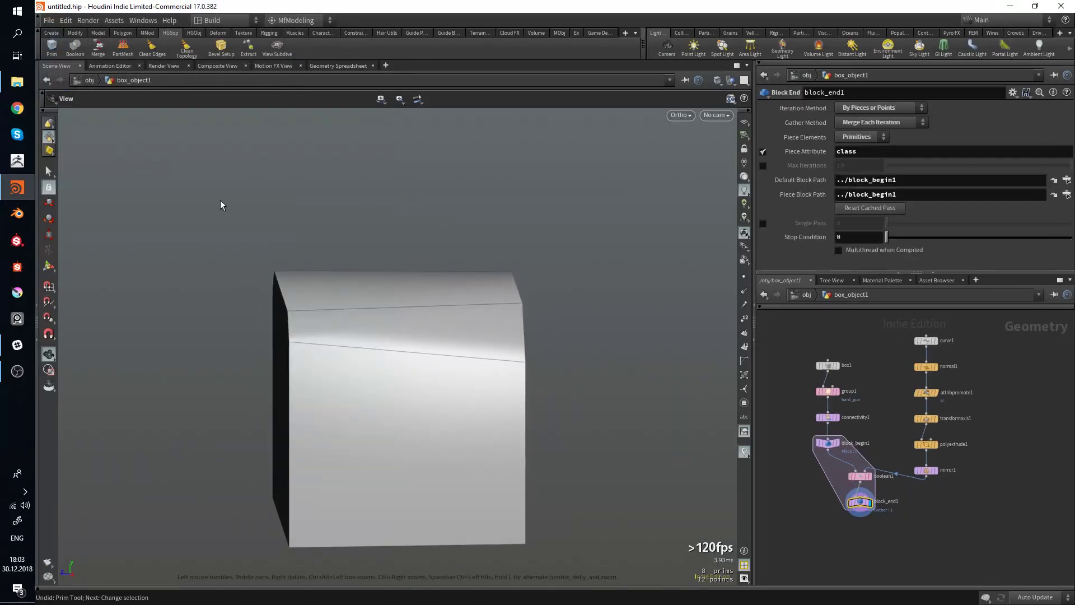
# Try placing a tube about 0.12 in radius on the cut box's X-facing side face, and undo it.
pyautogui.click(51, 49)
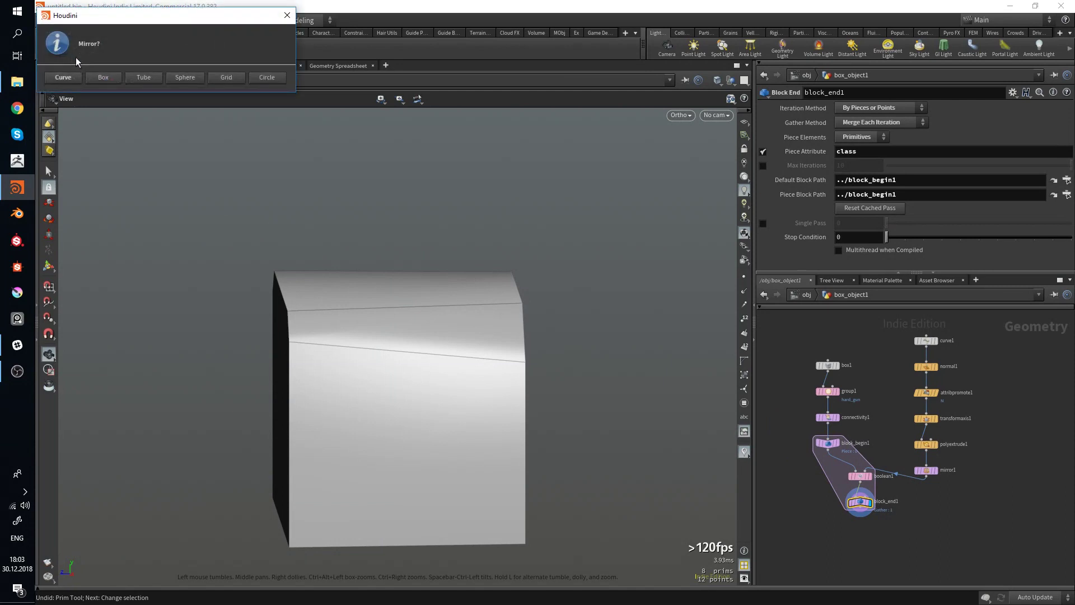
pyautogui.click(144, 78)
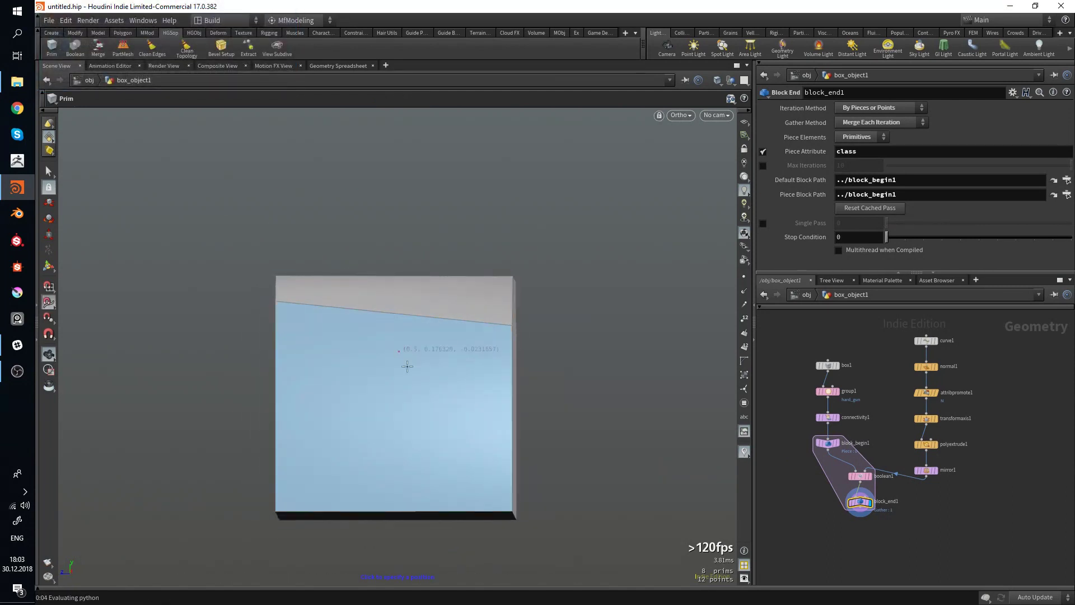
pyautogui.click(384, 392)
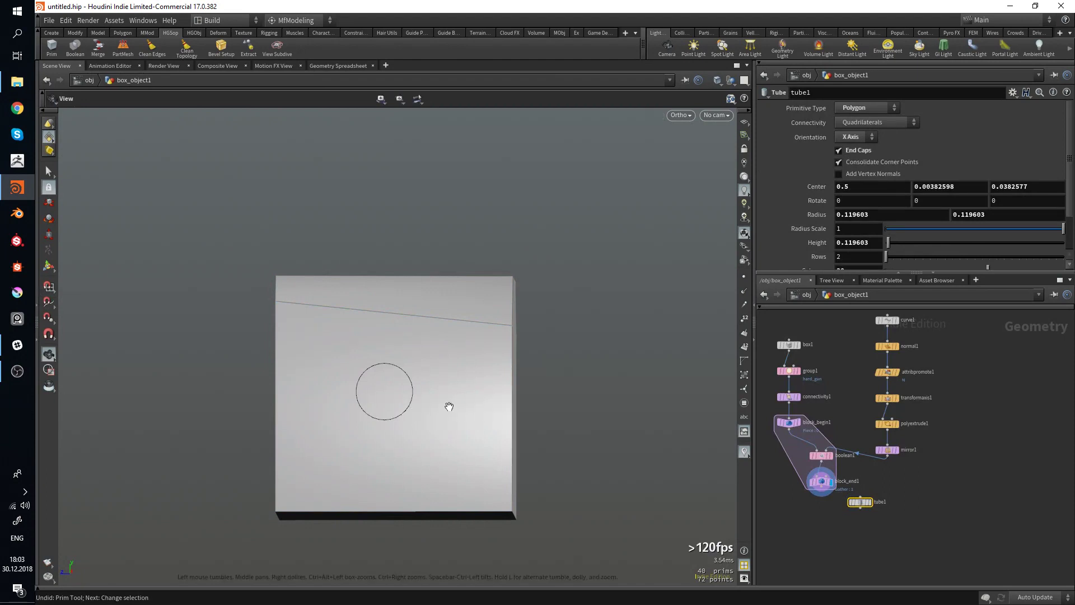
pyautogui.moveTo(449, 406); pyautogui.dragTo(249, 394)
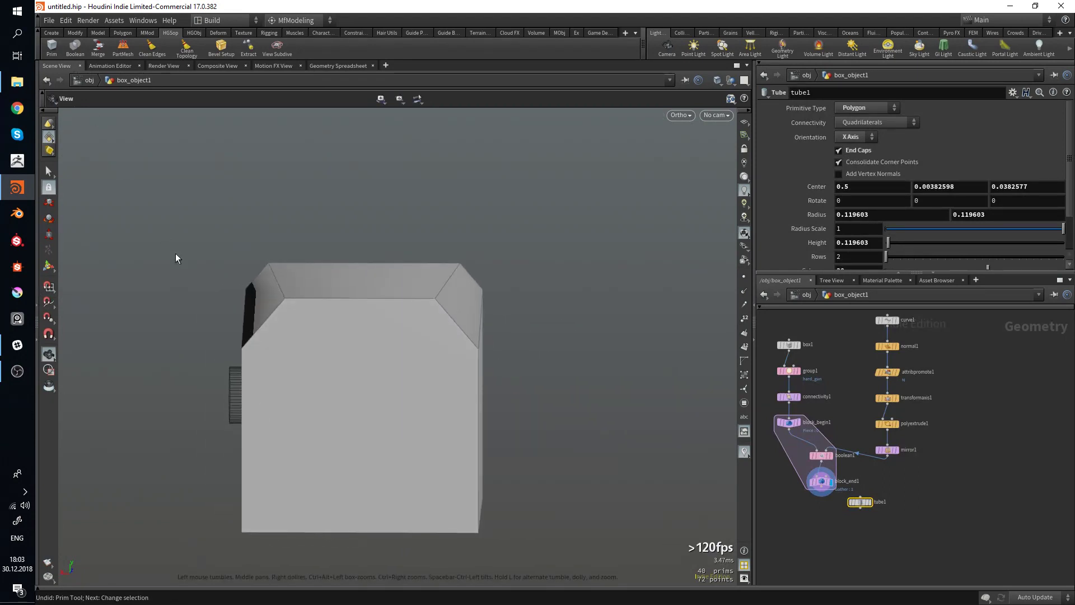
pyautogui.hotkey('ctrl', 'z')
# Try placing a tube about 0.13 in radius on the cut box's back face, and undo it.
pyautogui.click(52, 48)
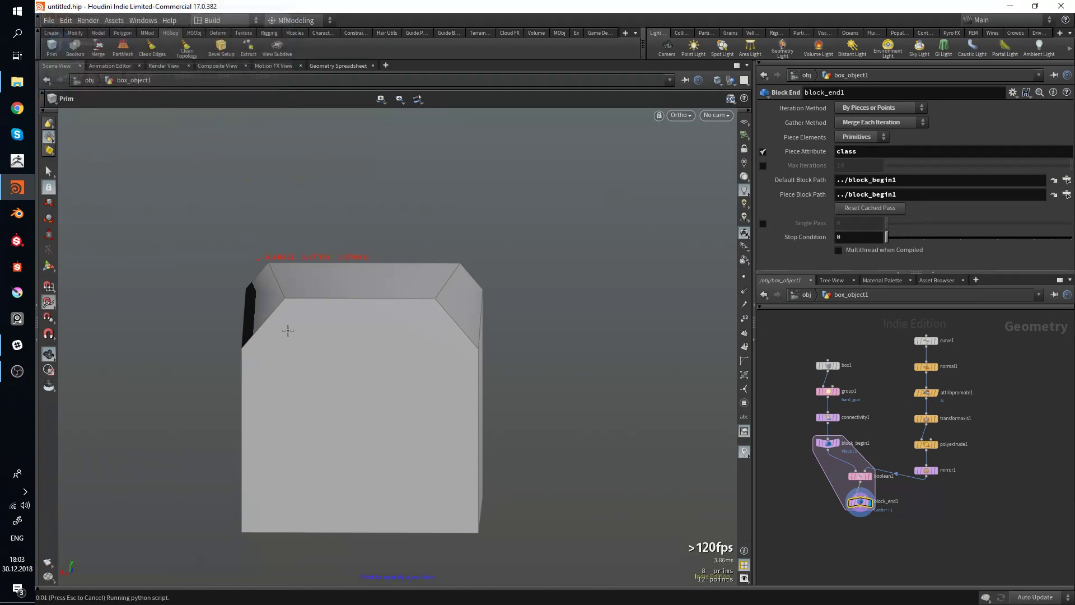
pyautogui.keyDown('alt'); pyautogui.moveTo(343, 435); pyautogui.dragTo(610, 427); pyautogui.keyUp('alt')
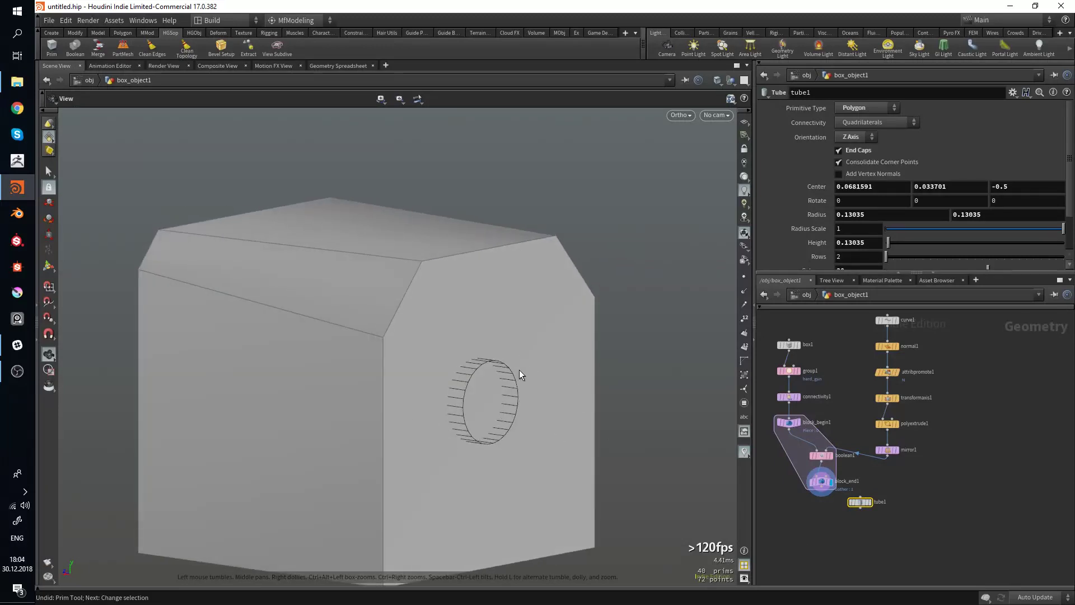
pyautogui.hotkey('ctrl', 'z')
# Place a tube primitive about 0.18 in radius on the cut box's front face with the Prim tool.
pyautogui.moveTo(485, 386)
pyautogui.mouseDown()
pyautogui.moveTo(393, 405)
pyautogui.moveTo(517, 389)
pyautogui.moveTo(388, 350)
pyautogui.moveTo(456, 360)
pyautogui.moveTo(442, 372)
pyautogui.moveTo(479, 368)
pyautogui.mouseUp()
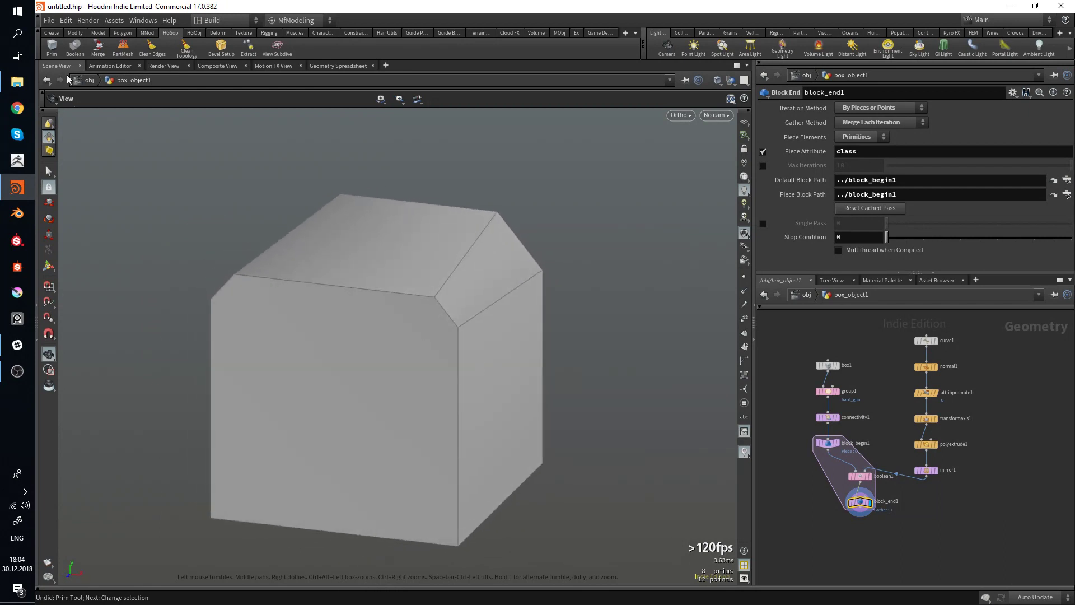
pyautogui.click(52, 51)
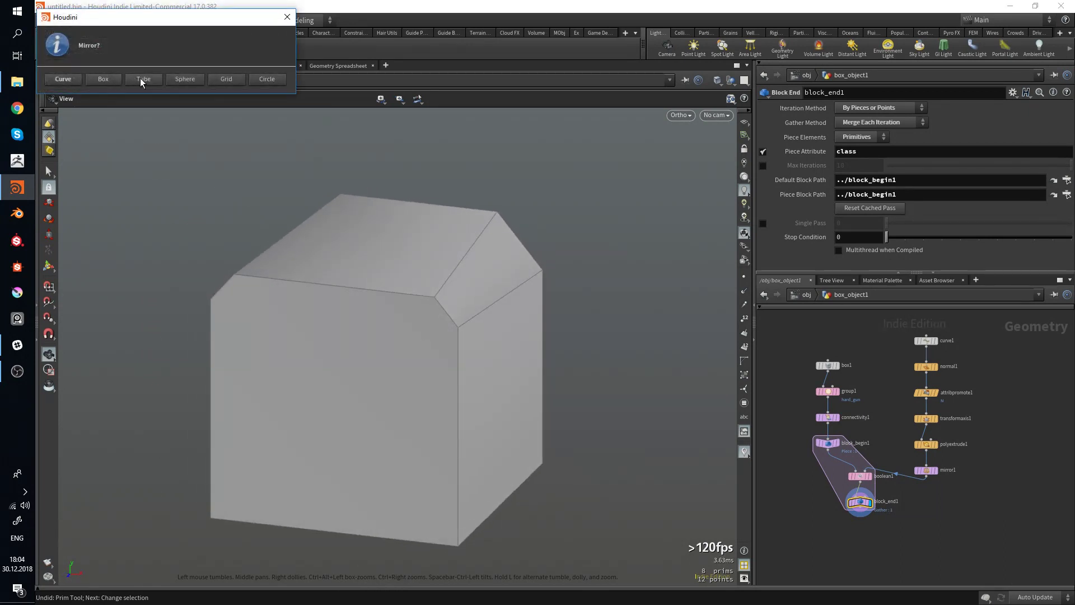
pyautogui.click(142, 81)
pyautogui.keyDown('alt'); pyautogui.moveTo(420, 465); pyautogui.dragTo(359, 342); pyautogui.keyUp('alt')
pyautogui.click(359, 341)
pyautogui.moveTo(409, 409)
pyautogui.mouseDown()
pyautogui.moveTo(423, 408)
pyautogui.moveTo(412, 424)
pyautogui.mouseUp()
pyautogui.moveTo(357, 342); pyautogui.dragTo(287, 334)
# Set the viewport display of Current Model Geometry to Flat Wire Shaded and turn on Ghosted.
pyautogui.press('d')
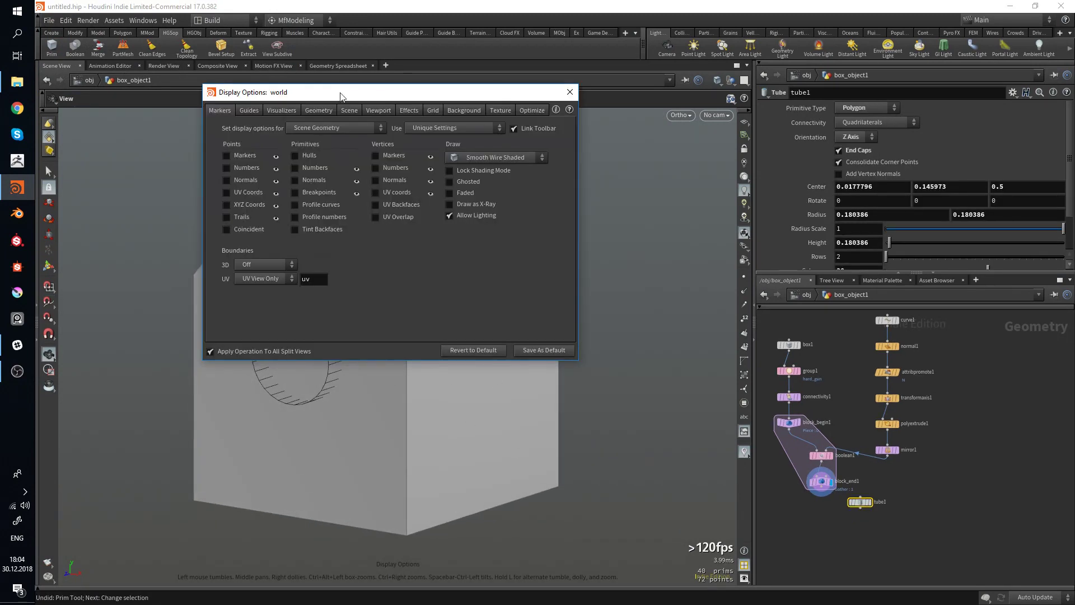
pyautogui.moveTo(340, 96); pyautogui.dragTo(446, 178)
pyautogui.click(440, 212)
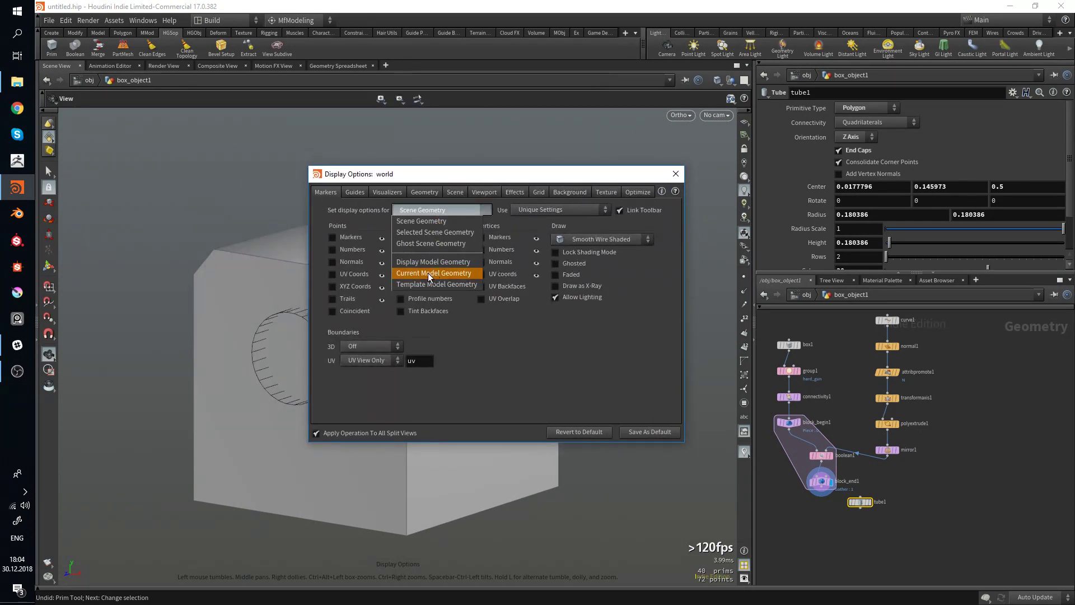
pyautogui.click(434, 274)
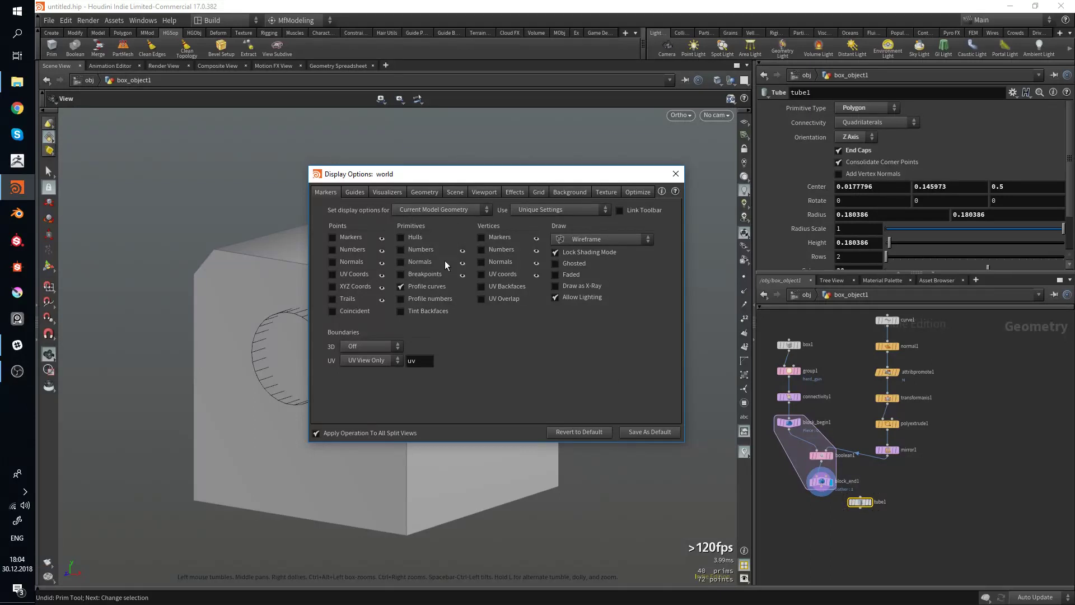
pyautogui.click(584, 241)
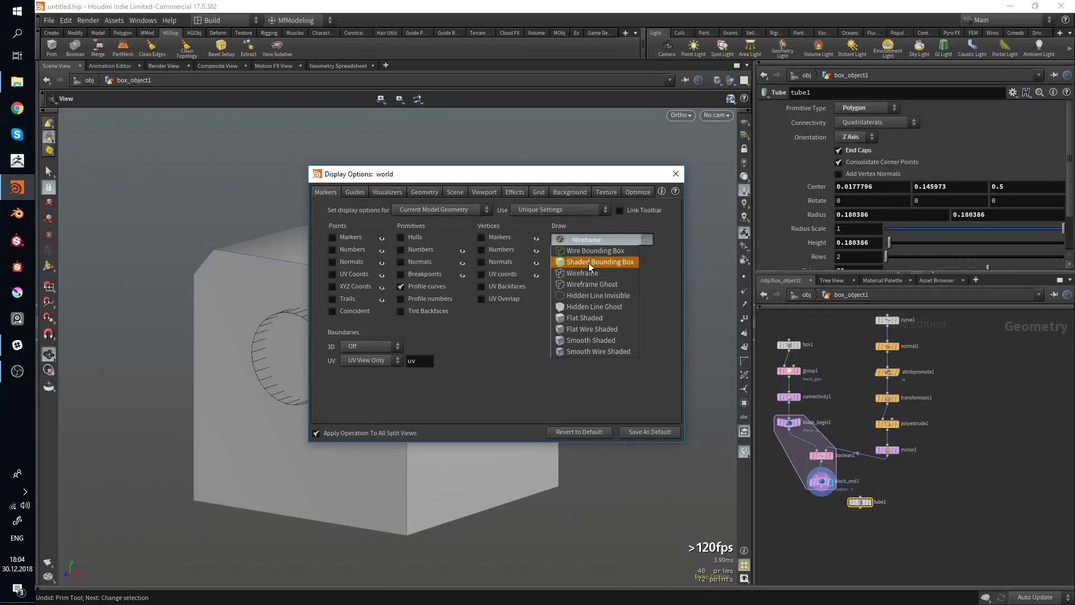
pyautogui.click(592, 331)
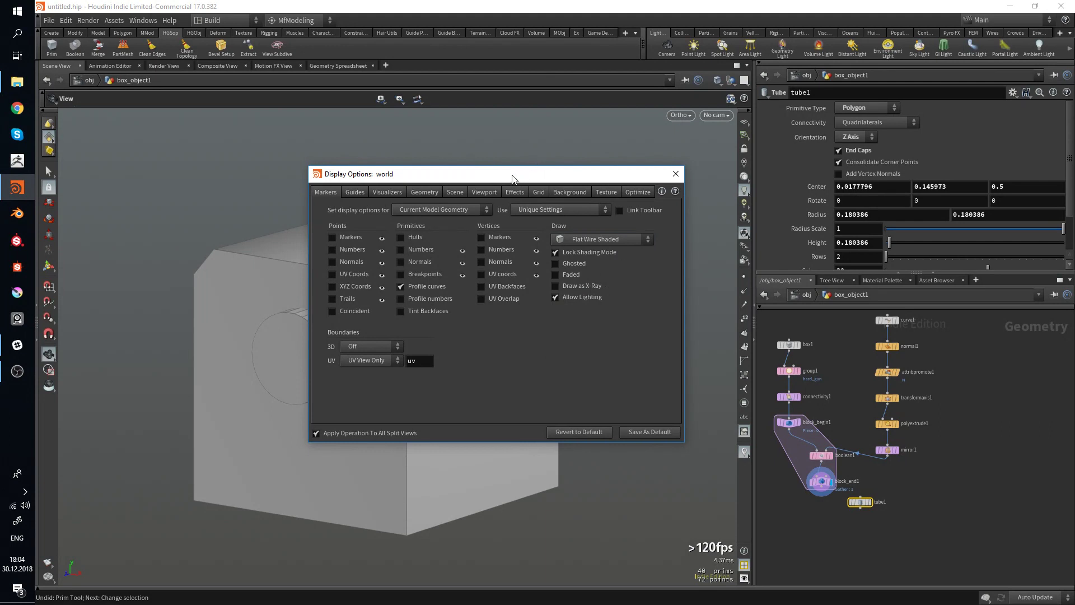
pyautogui.moveTo(512, 176); pyautogui.dragTo(681, 179)
pyautogui.click(742, 266)
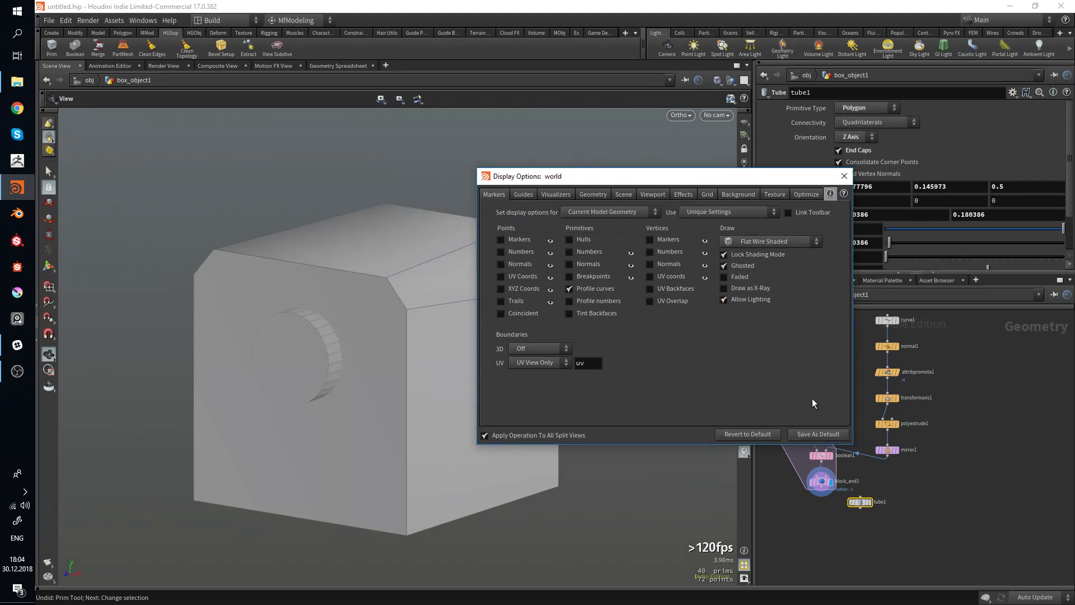
pyautogui.click(844, 176)
# Select all the tube's primitives and scale them to about 0.43 in X and Y.
pyautogui.moveTo(291, 269); pyautogui.dragTo(408, 319)
pyautogui.doubleClick(522, 320)
pyautogui.press('e')
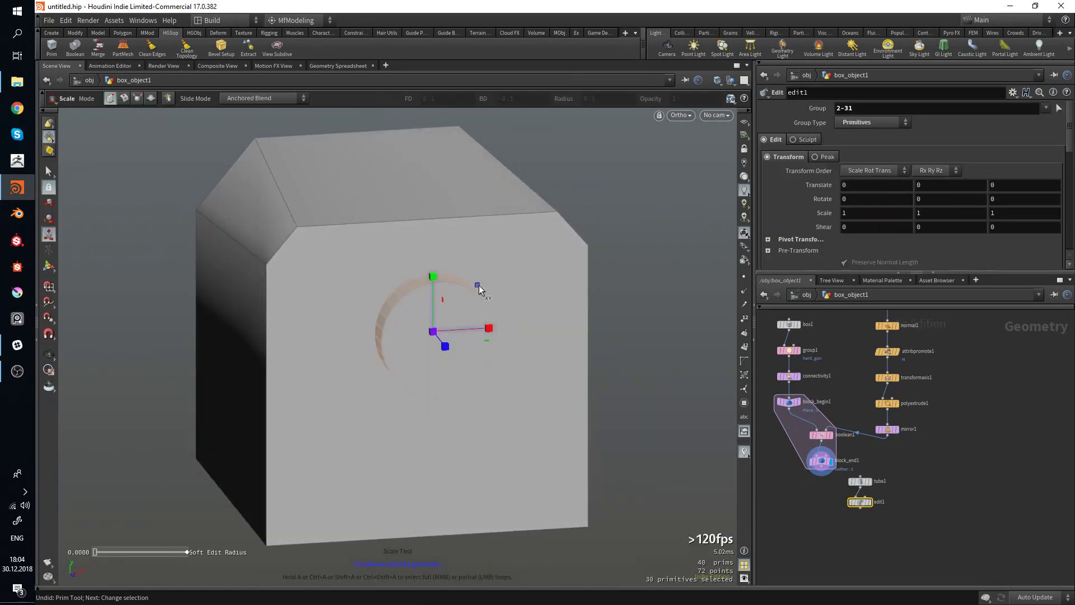
pyautogui.moveTo(478, 286); pyautogui.dragTo(597, 321)
pyautogui.keyDown('alt'); pyautogui.moveTo(597, 322); pyautogui.dragTo(487, 337, button='middle'); pyautogui.keyUp('alt')
# Select the lower half of the tube's side faces and apply PolyExtrude to them.
pyautogui.press('s')
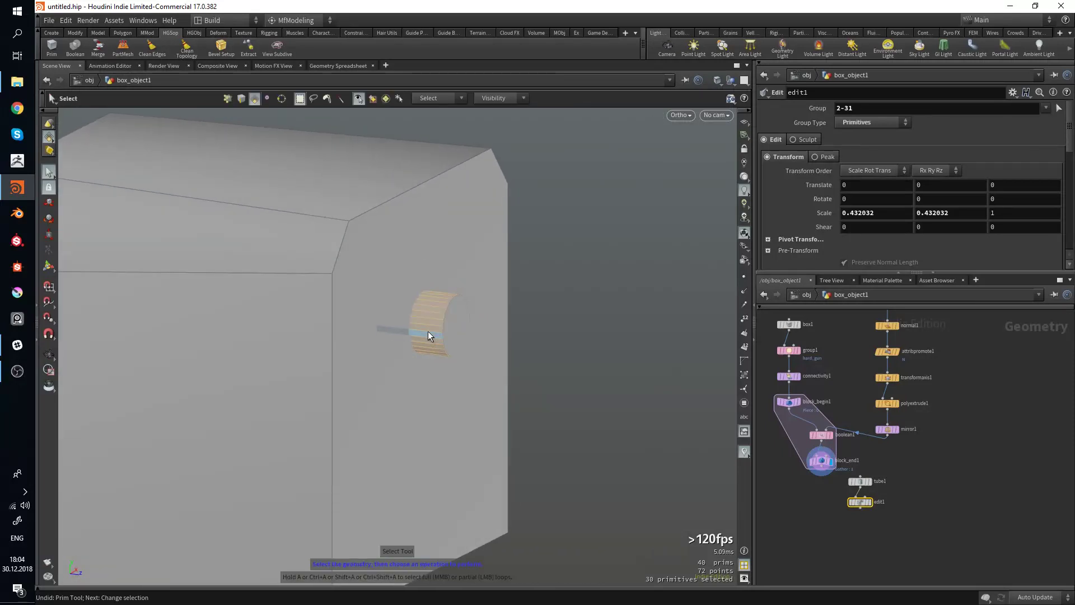
pyautogui.click(428, 331)
pyautogui.moveTo(442, 348)
pyautogui.keyDown('alt'); pyautogui.mouseDown()
pyautogui.moveTo(338, 271)
pyautogui.moveTo(287, 288)
pyautogui.moveTo(456, 343)
pyautogui.moveTo(435, 363)
pyautogui.mouseUp(); pyautogui.keyUp('alt')
pyautogui.keyDown('shift'); pyautogui.click(285, 281); pyautogui.keyUp('shift')
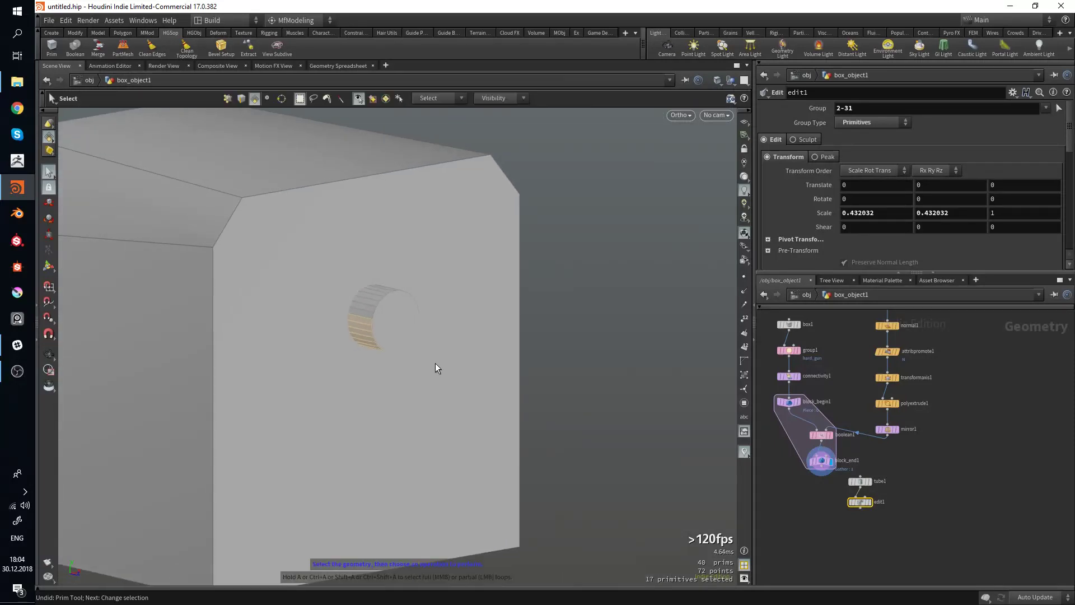
pyautogui.hotkey('shift', 'e')
# Turn on the extrusion's front transform and move the extruded front about 0.11 downward along its local Z.
pyautogui.press('t')
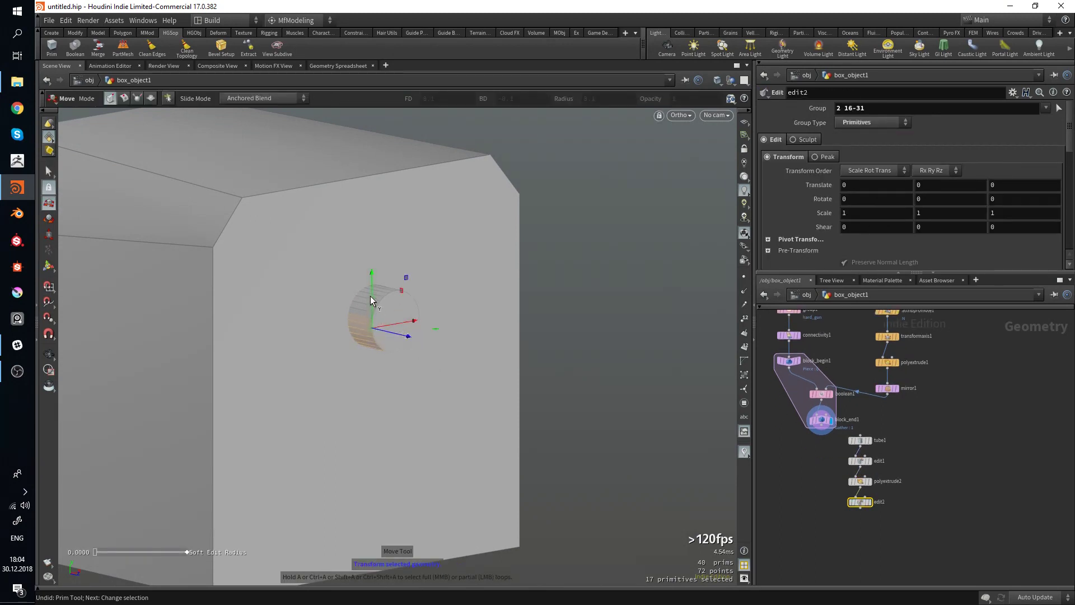
pyautogui.hotkey('space', 'g')
pyautogui.keyDown('alt'); pyautogui.moveTo(472, 332); pyautogui.dragTo(311, 335, button='right'); pyautogui.keyUp('alt')
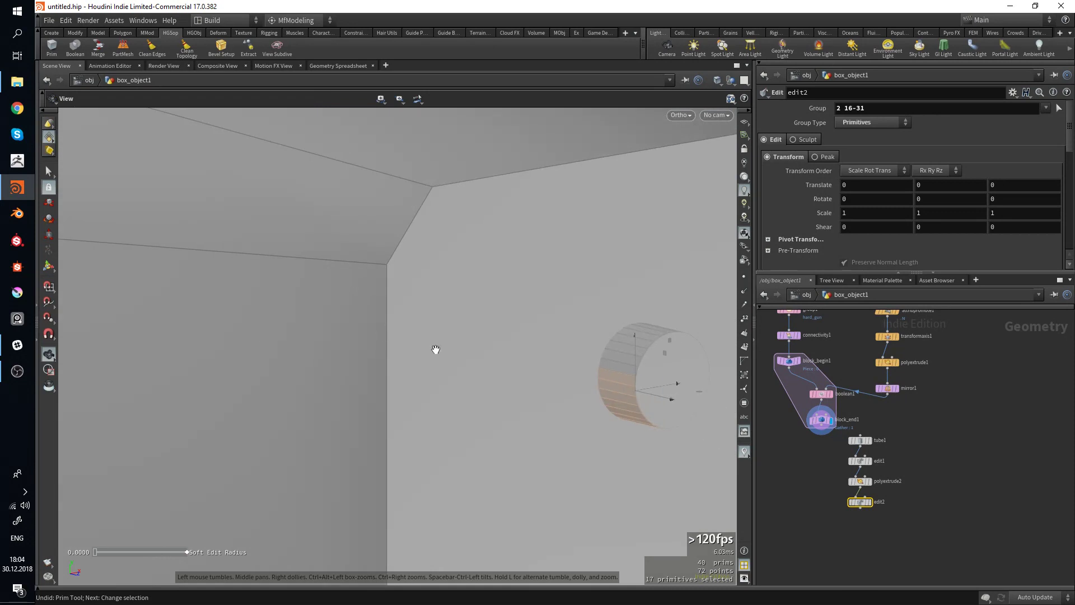
pyautogui.press('f')
pyautogui.hotkey('ctrl', 'z')
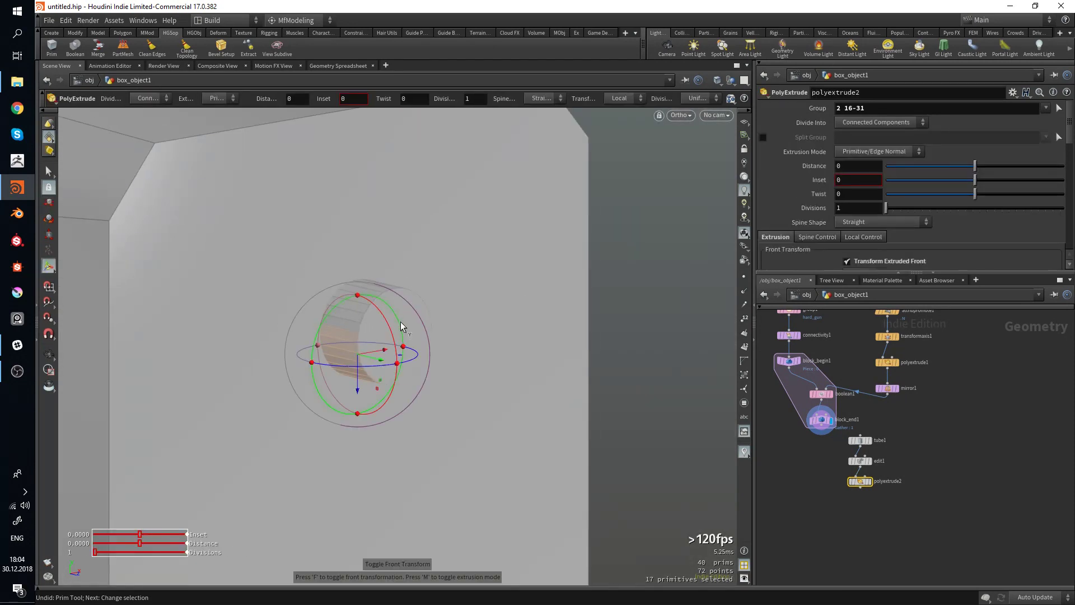
pyautogui.moveTo(354, 383)
pyautogui.mouseDown()
pyautogui.moveTo(355, 431)
pyautogui.moveTo(358, 390)
pyautogui.mouseUp()
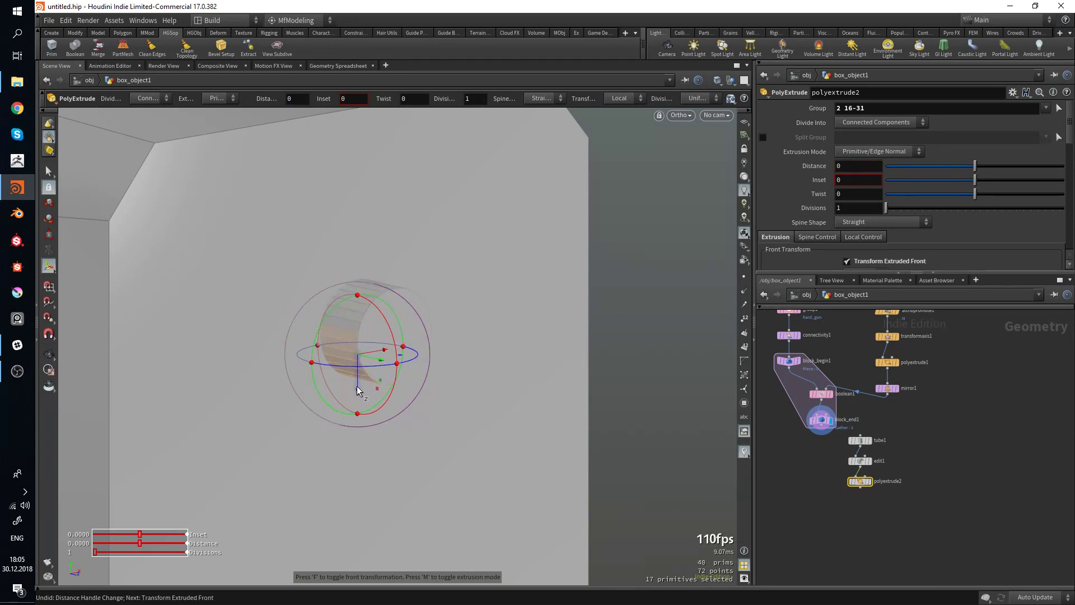
pyautogui.hotkey('ctrl', 'z')
pyautogui.press('e')
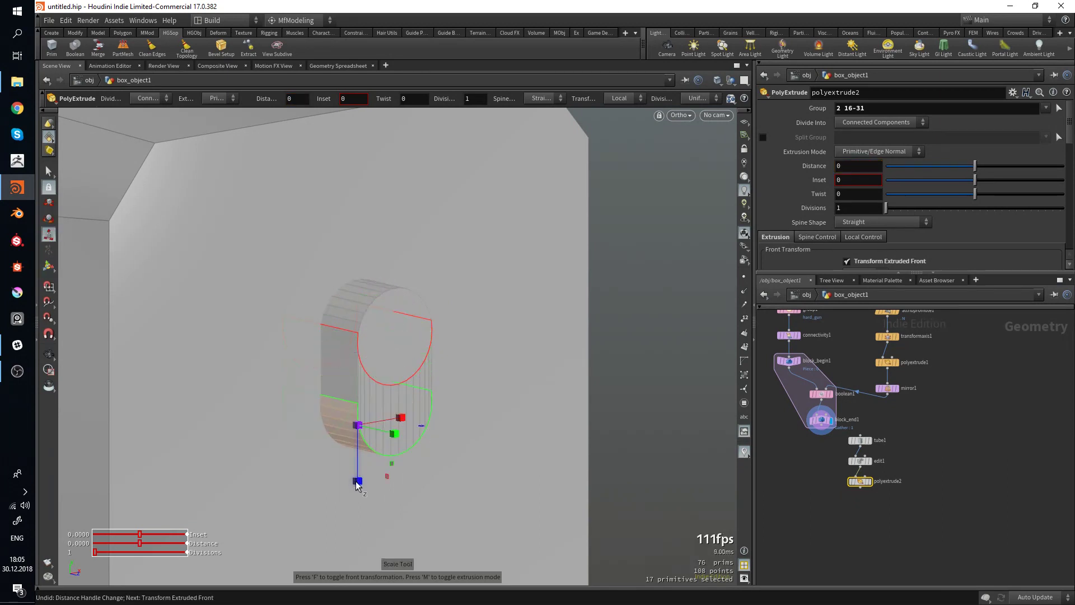
# Flatten the extruded front by setting its Z scale to 0.
pyautogui.moveTo(356, 482); pyautogui.dragTo(363, 488)
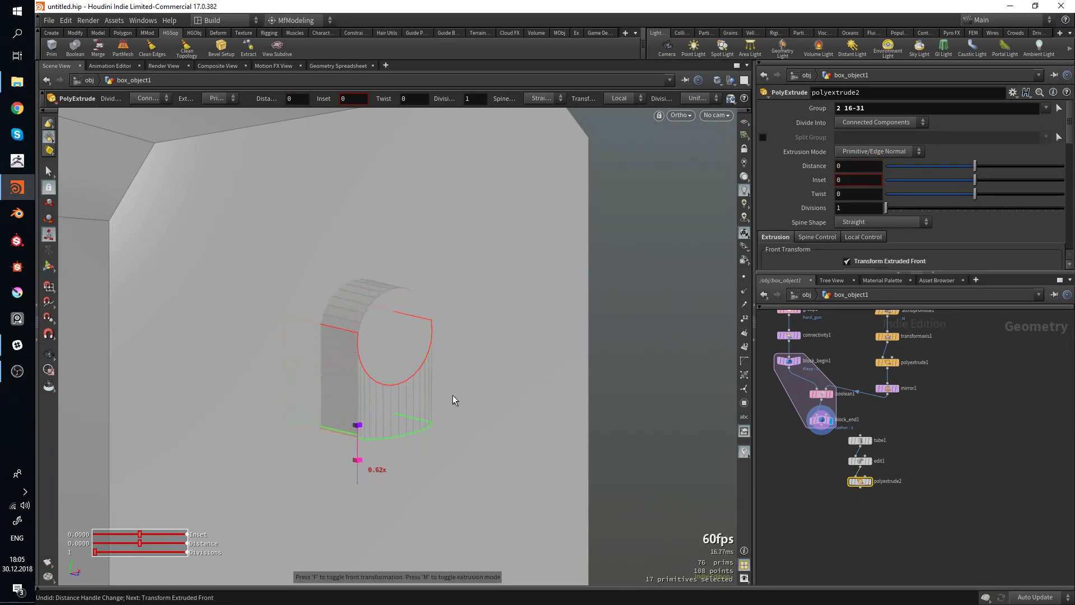
pyautogui.scroll(-5, 915, 176)
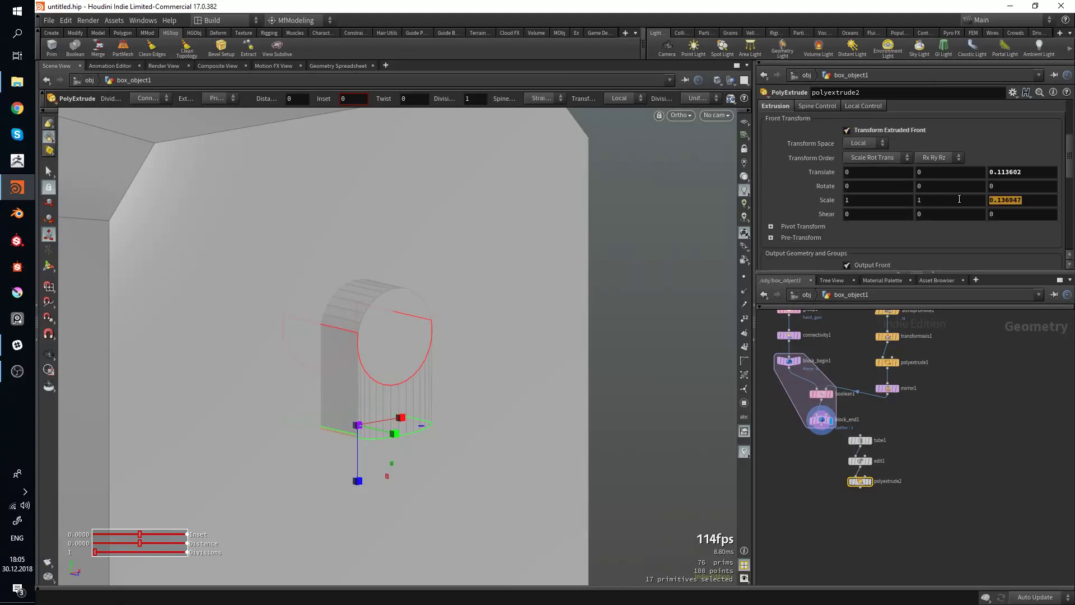
pyautogui.press('Return')
pyautogui.keyDown('alt'); pyautogui.moveTo(395, 304); pyautogui.dragTo(405, 340); pyautogui.keyUp('alt')
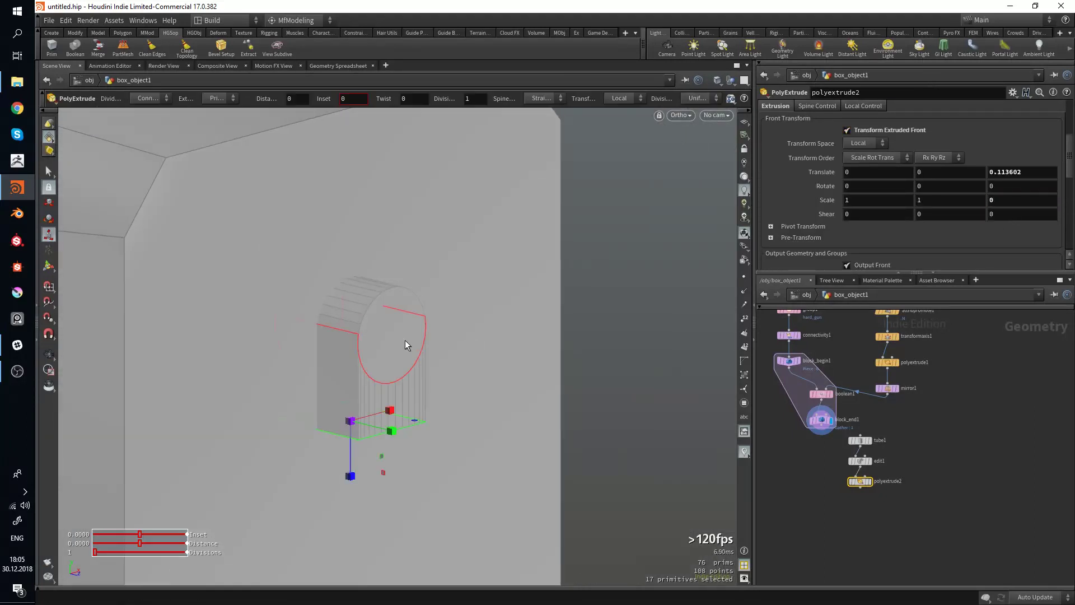
# Add an Edit operation with the Move tool after the tube's PolyExtrude.
pyautogui.press('Tab')
pyautogui.press('Escape')
pyautogui.press('Escape')
pyautogui.moveTo(389, 364); pyautogui.dragTo(469, 383)
pyautogui.press('r')
pyautogui.press('Escape')
pyautogui.press('Return')
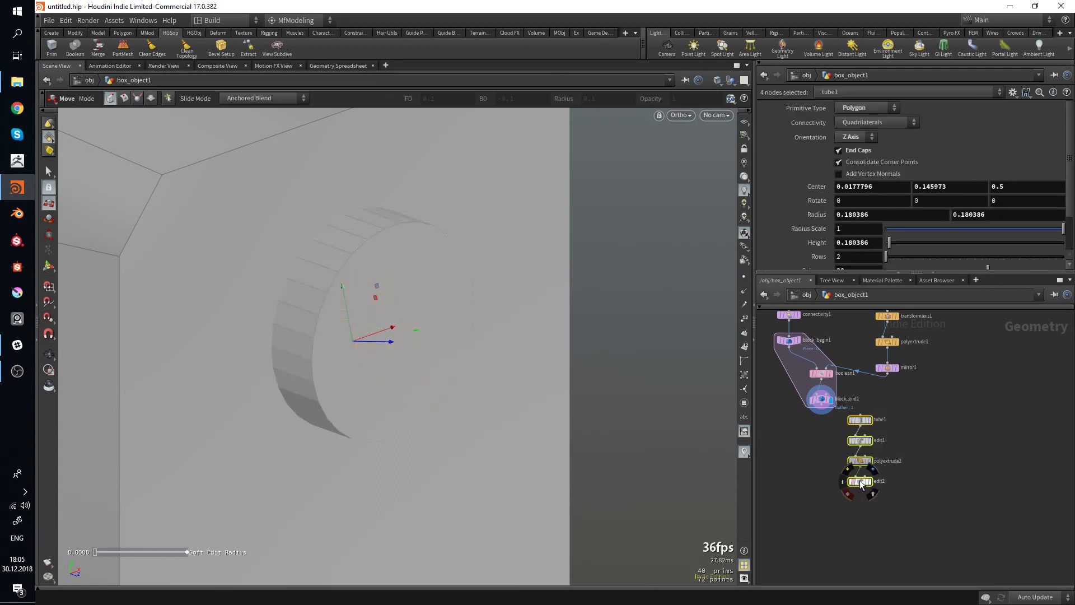
# Move the tube's four-node chain away from the main branch, beside the mirrored curve chain in the network.
pyautogui.moveTo(859, 479); pyautogui.dragTo(937, 434)
pyautogui.moveTo(831, 417); pyautogui.dragTo(839, 439, button='middle')
pyautogui.click(830, 420)
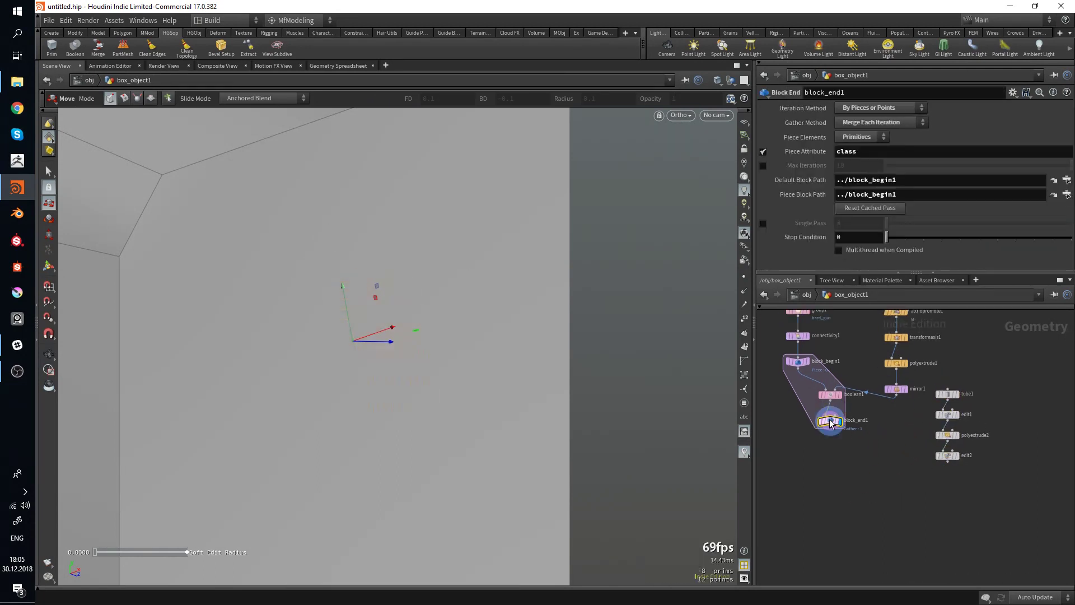
pyautogui.press('Escape')
pyautogui.moveTo(426, 313); pyautogui.dragTo(403, 336)
# Subtract the edit2 tube shape from the block_end1 cut box with the Boolean tool, without mirroring the first mesh.
pyautogui.click(947, 456)
pyautogui.keyDown('shift'); pyautogui.click(830, 420); pyautogui.keyUp('shift')
pyautogui.press('s')
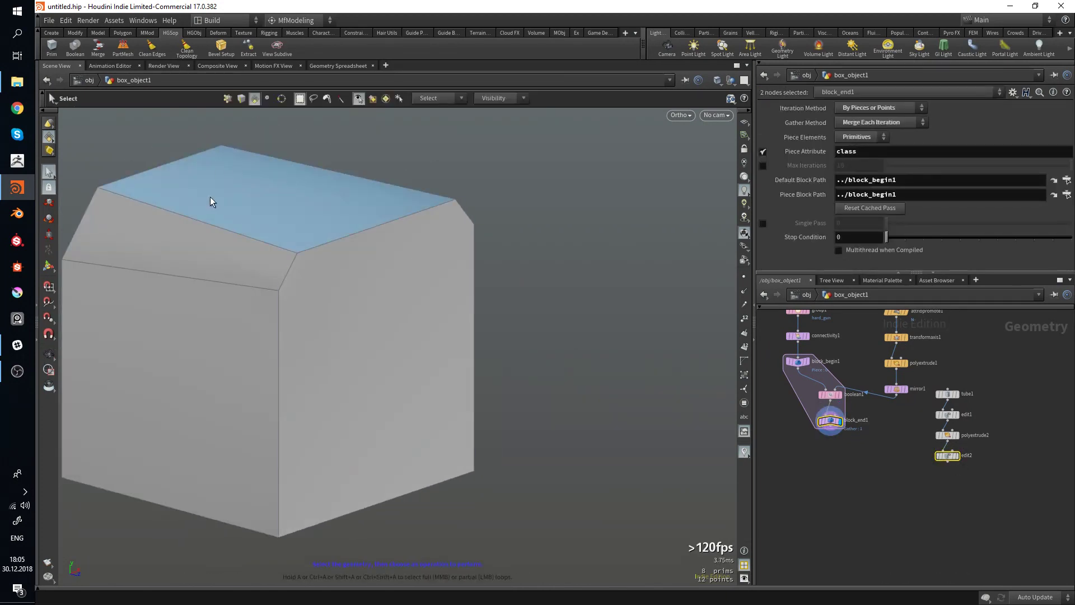
pyautogui.click(75, 48)
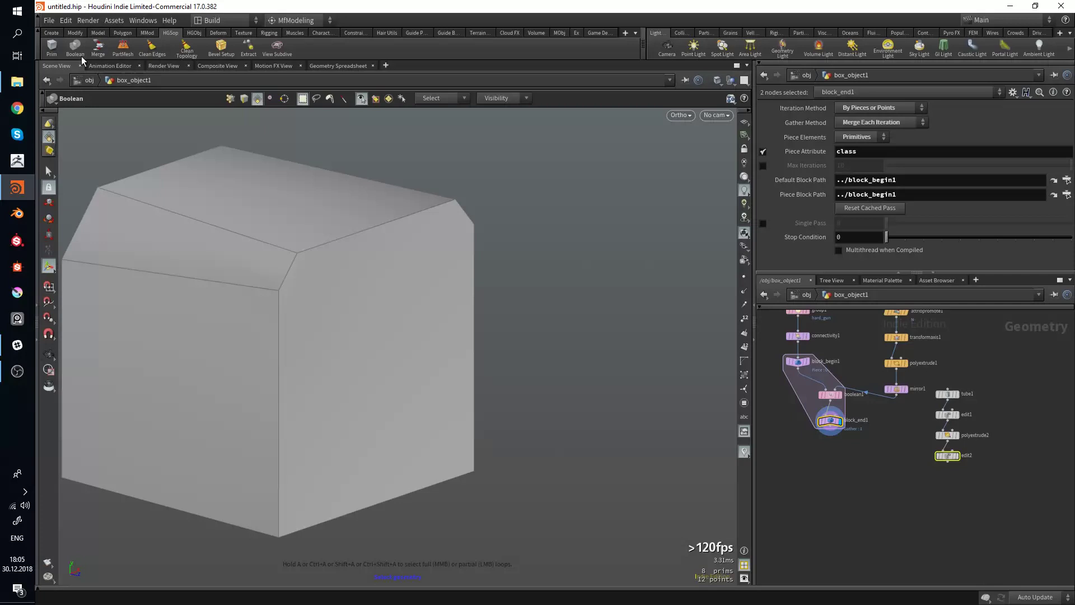
pyautogui.doubleClick(364, 313)
pyautogui.press('Return')
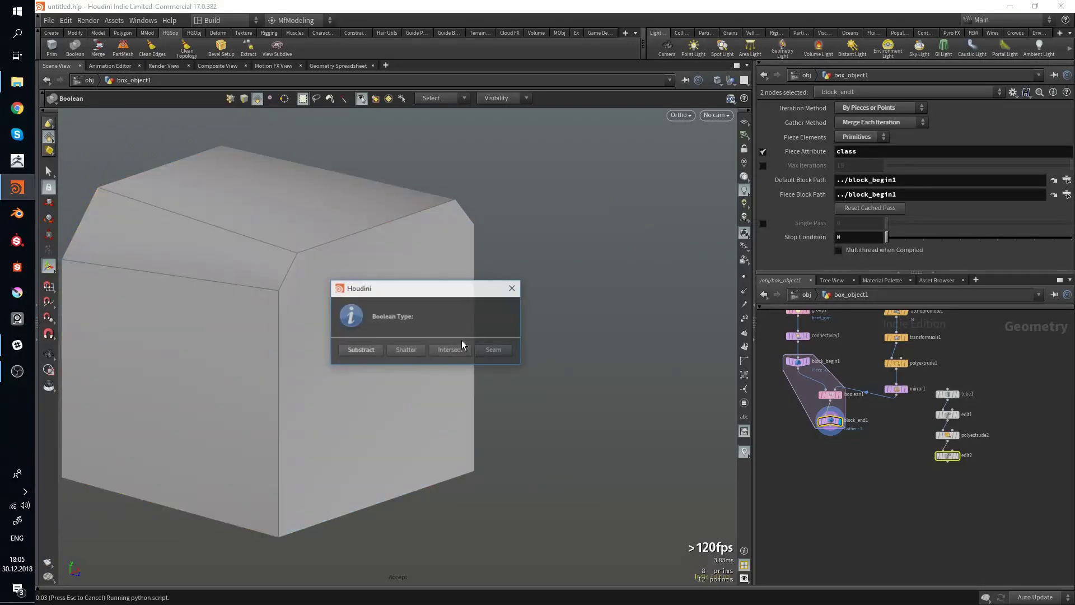
pyautogui.click(361, 351)
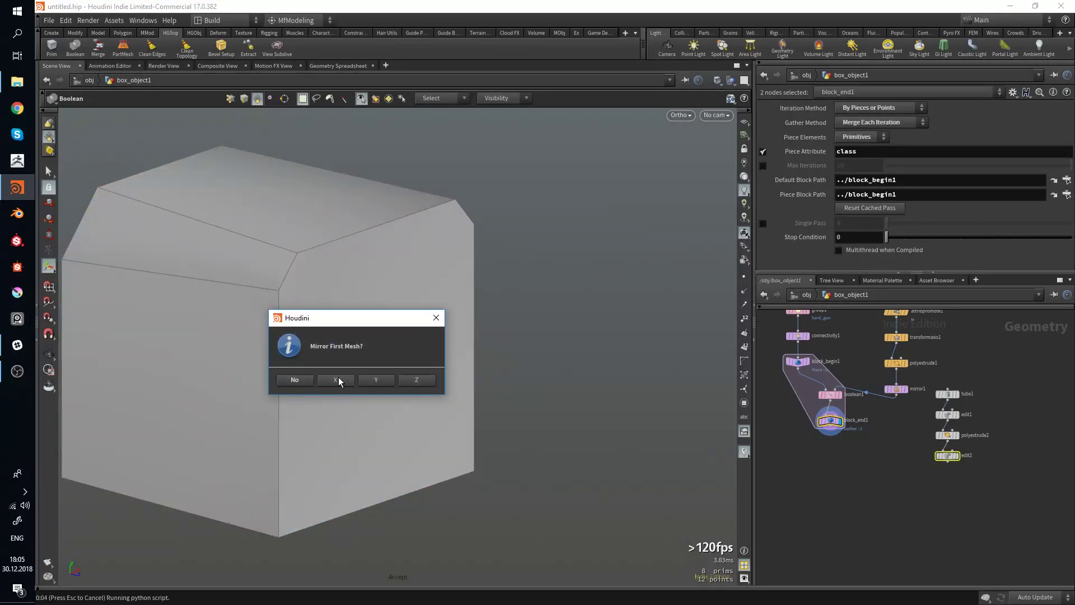
pyautogui.click(295, 380)
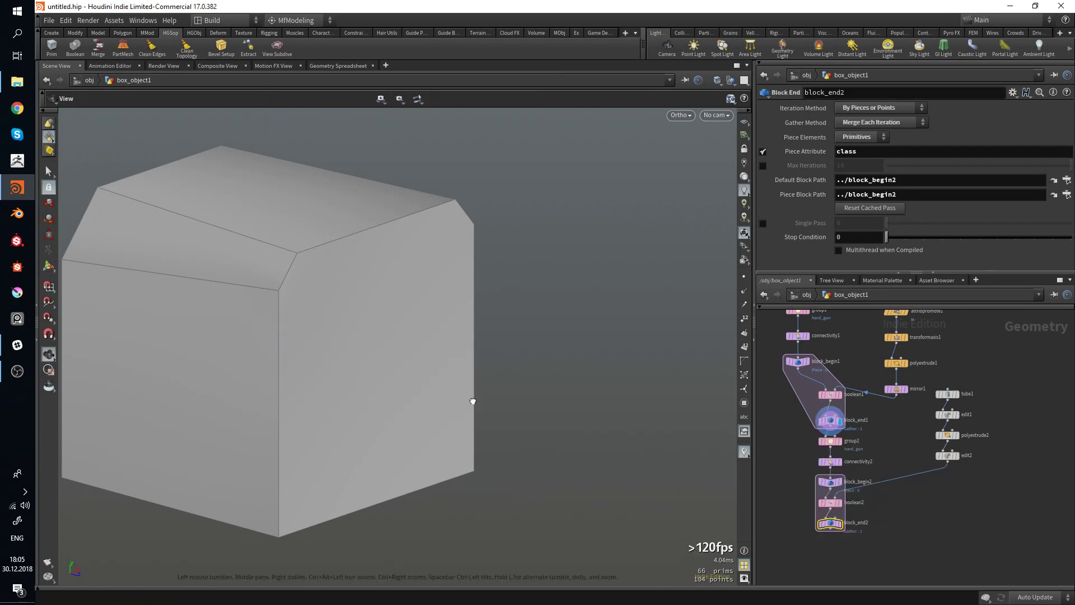
# Display the block_end2 result and examine the cut in the front face and its node network.
pyautogui.click(841, 528)
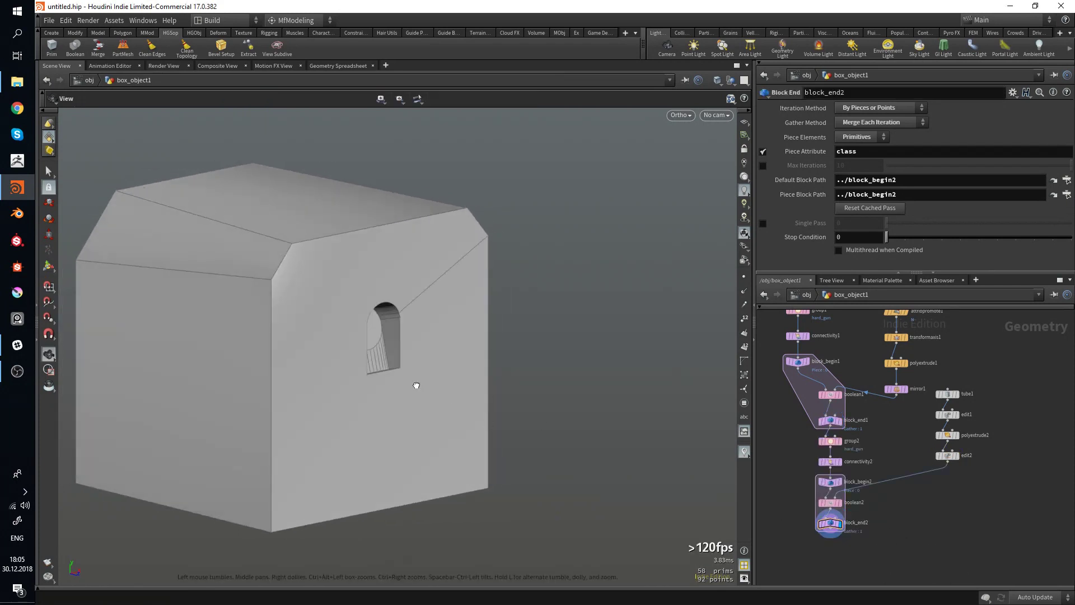
pyautogui.moveTo(416, 385); pyautogui.dragTo(380, 379)
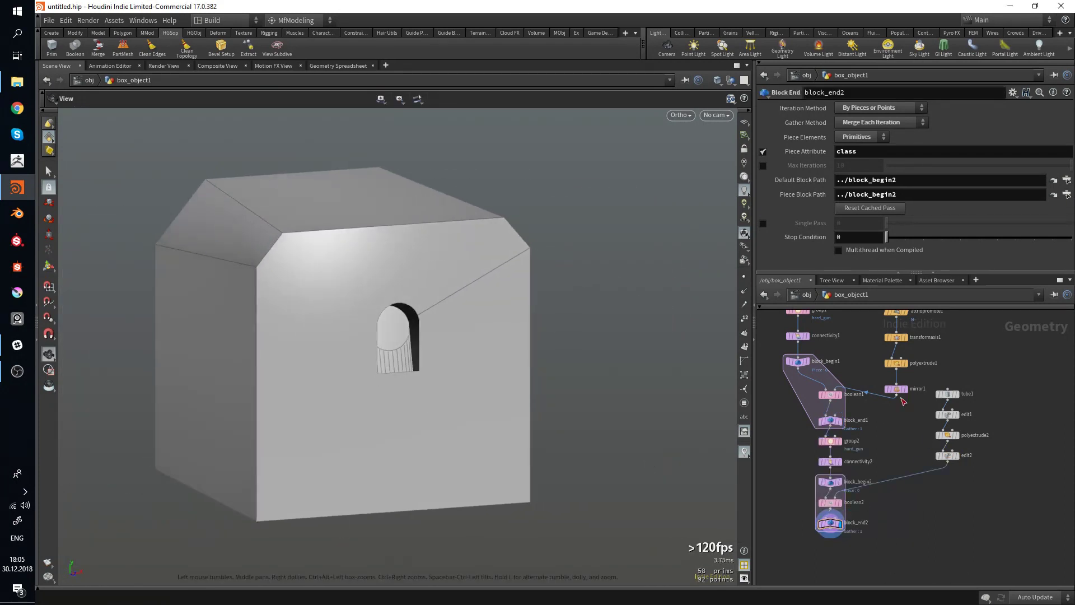
pyautogui.moveTo(910, 424); pyautogui.dragTo(895, 444, button='middle')
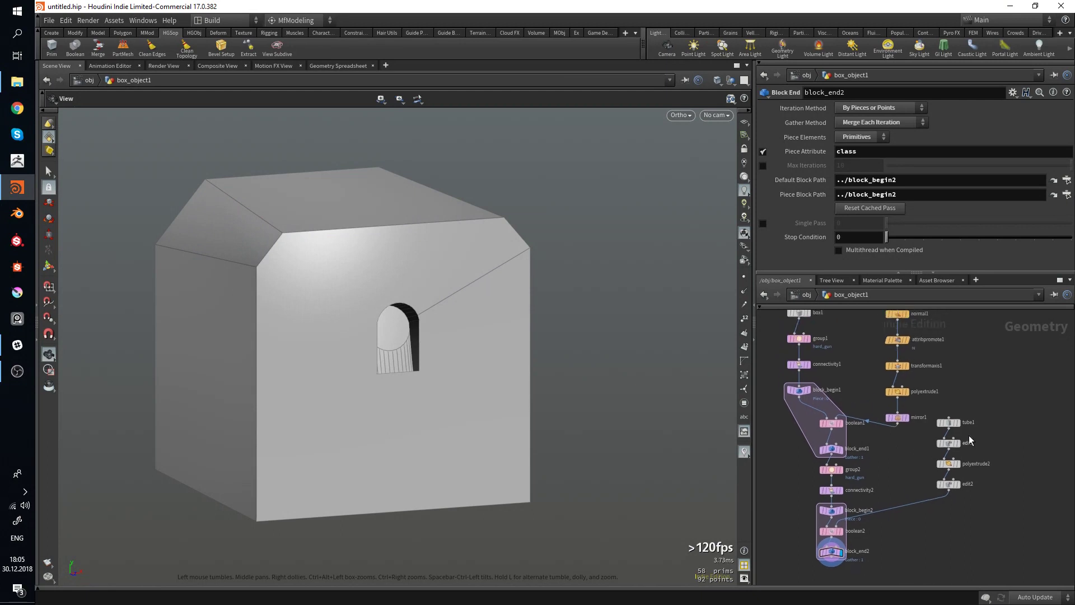
# Reset the first tube's Center X to 0 to centre the arched cut on the box's front face.
pyautogui.click(953, 425)
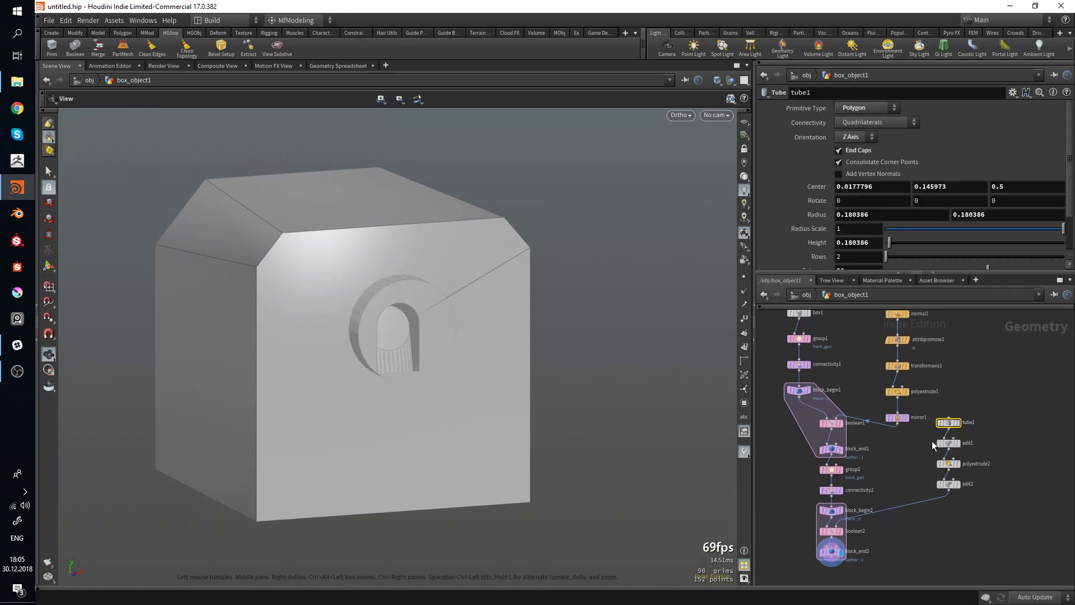
pyautogui.press('Return')
pyautogui.press('t')
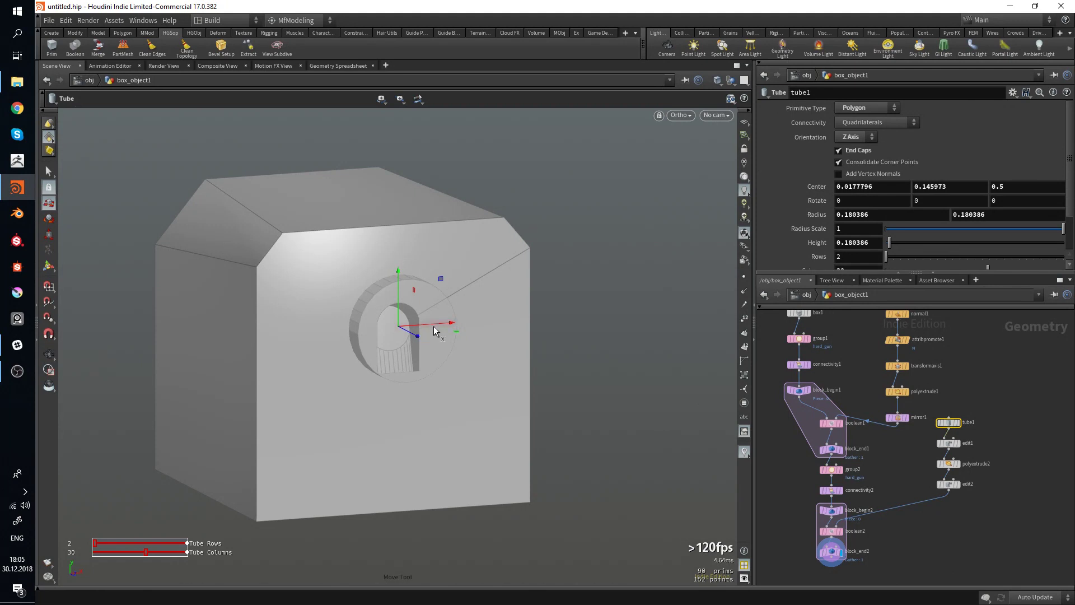
pyautogui.hotkey('ctrl', 'z')
pyautogui.hotkey('ctrl', 'y')
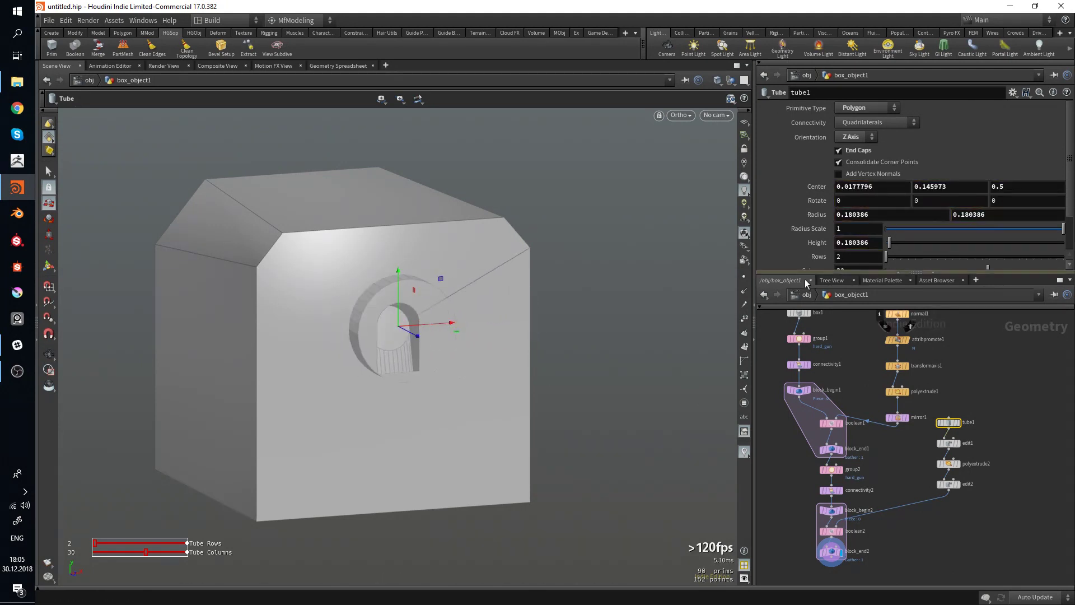
pyautogui.keyDown('ctrl'); pyautogui.middleClick(867, 186); pyautogui.keyUp('ctrl')
pyautogui.keyDown('alt'); pyautogui.moveTo(395, 314); pyautogui.dragTo(338, 307); pyautogui.keyUp('alt')
pyautogui.press('s')
pyautogui.scroll(5, 427, 346)
pyautogui.scroll(-5, 544, 342)
# Set the viewport's geometry normals Cusp Angle to 20 in the display options and check the box's shading.
pyautogui.press('d')
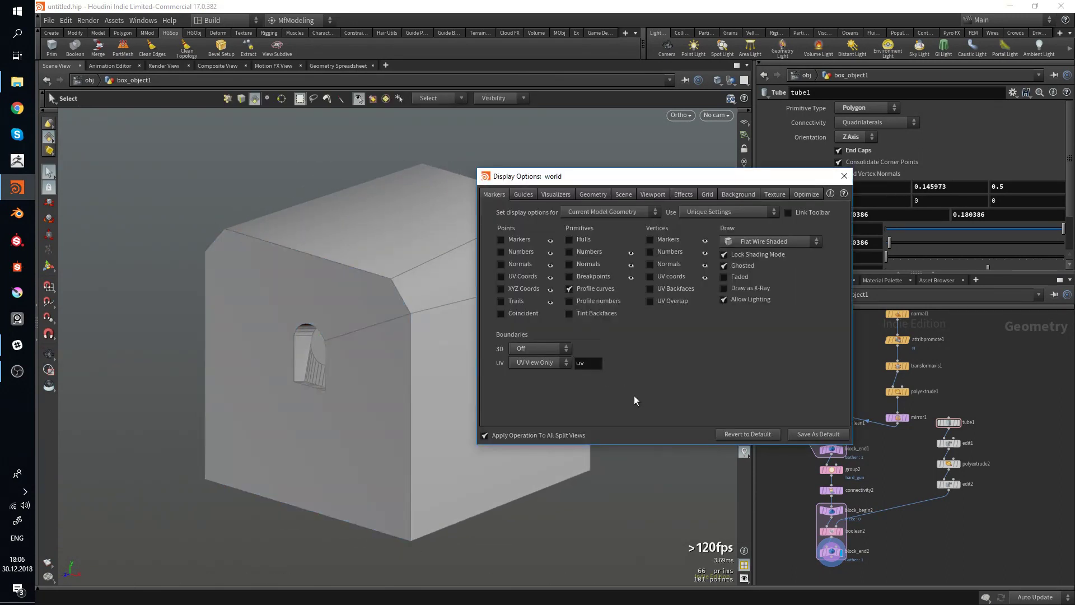
pyautogui.click(595, 195)
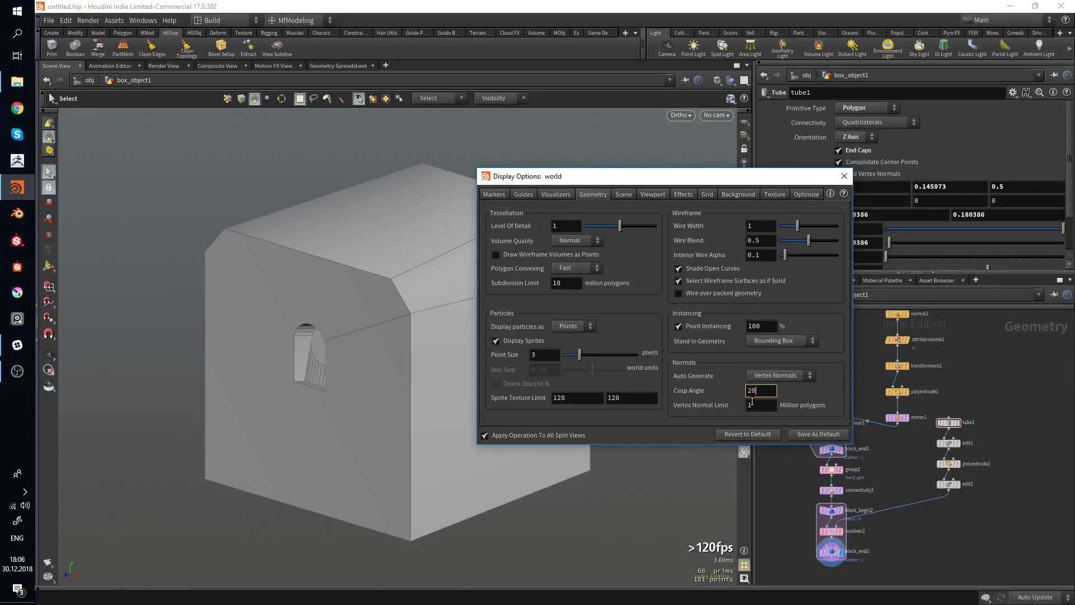
pyautogui.press('Return')
pyautogui.click(844, 178)
pyautogui.keyDown('alt'); pyautogui.moveTo(384, 235); pyautogui.dragTo(348, 254); pyautogui.keyUp('alt')
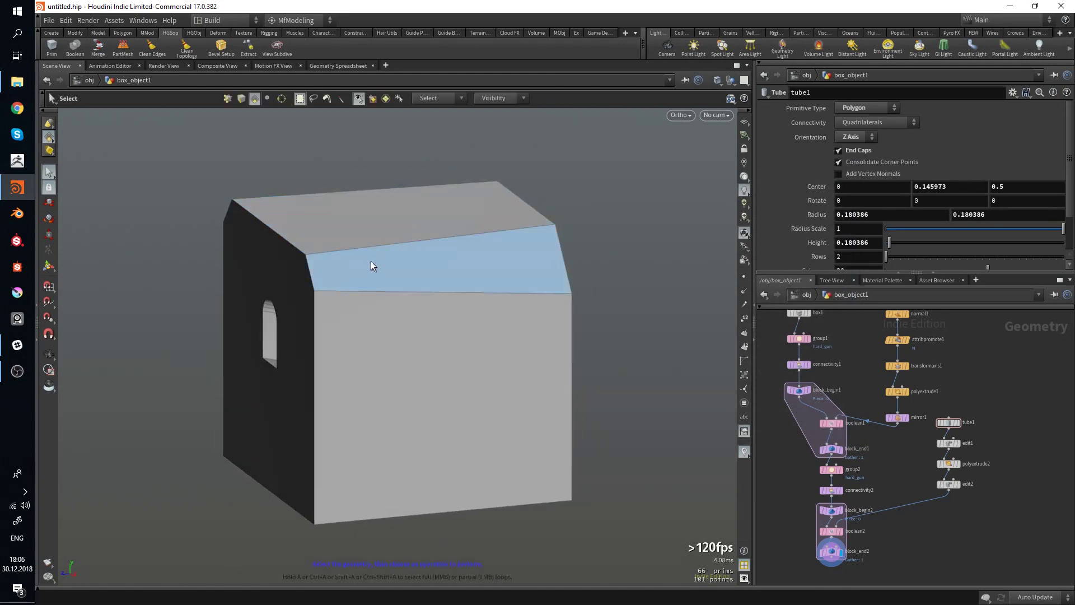
pyautogui.keyDown('alt'); pyautogui.moveTo(355, 307); pyautogui.dragTo(538, 249); pyautogui.keyUp('alt')
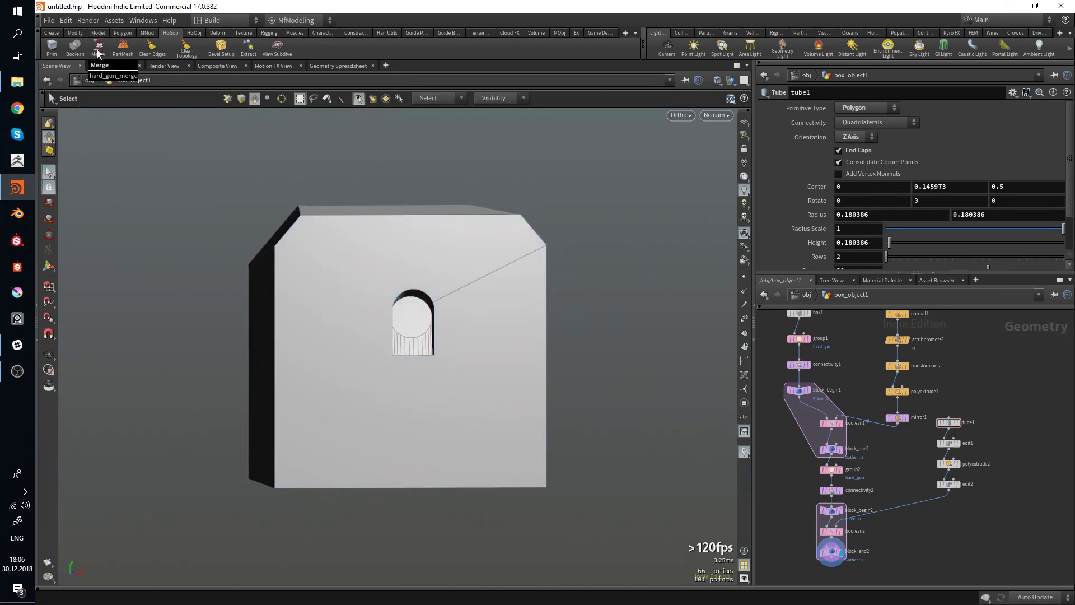
# Place a box primitive about 0.23 in size on the front face near its upper-left corner with the Prim tool.
pyautogui.scroll(-3, 827, 488)
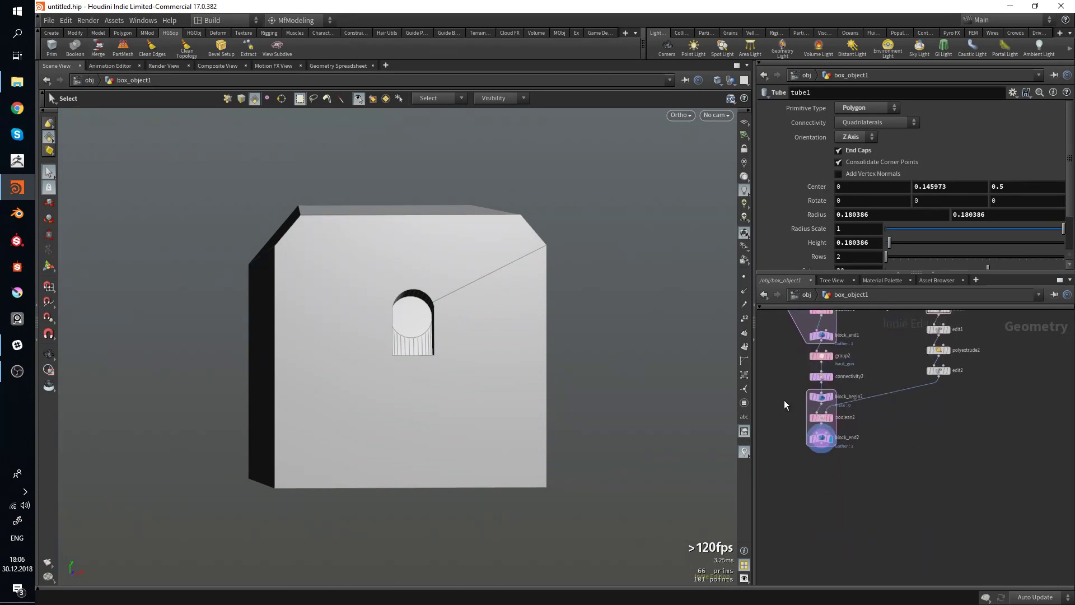
pyautogui.scroll(3, 829, 491)
pyautogui.scroll(-1, 854, 450)
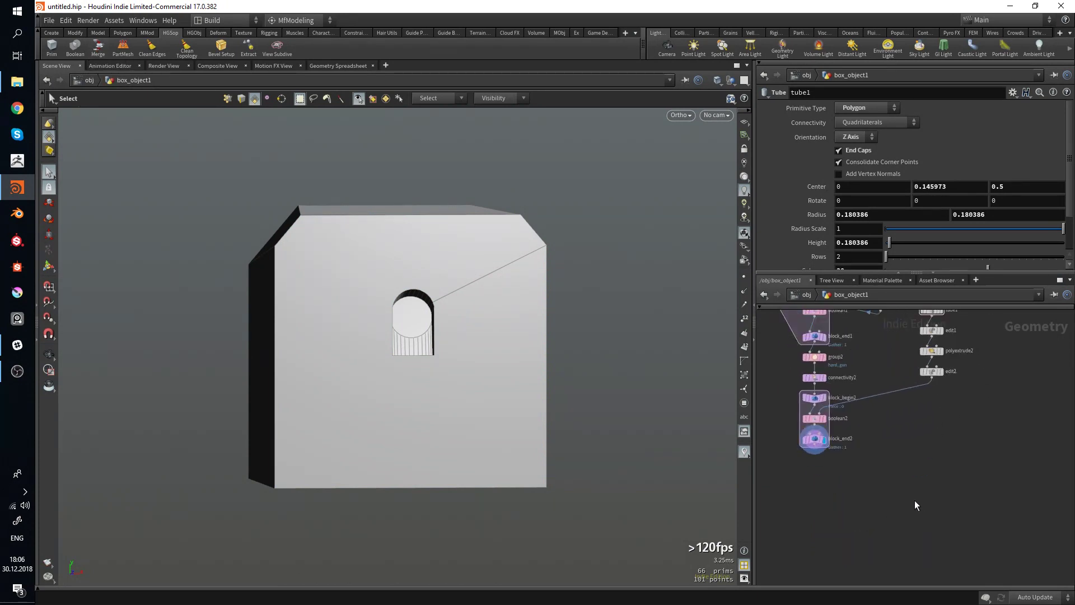
pyautogui.click(56, 51)
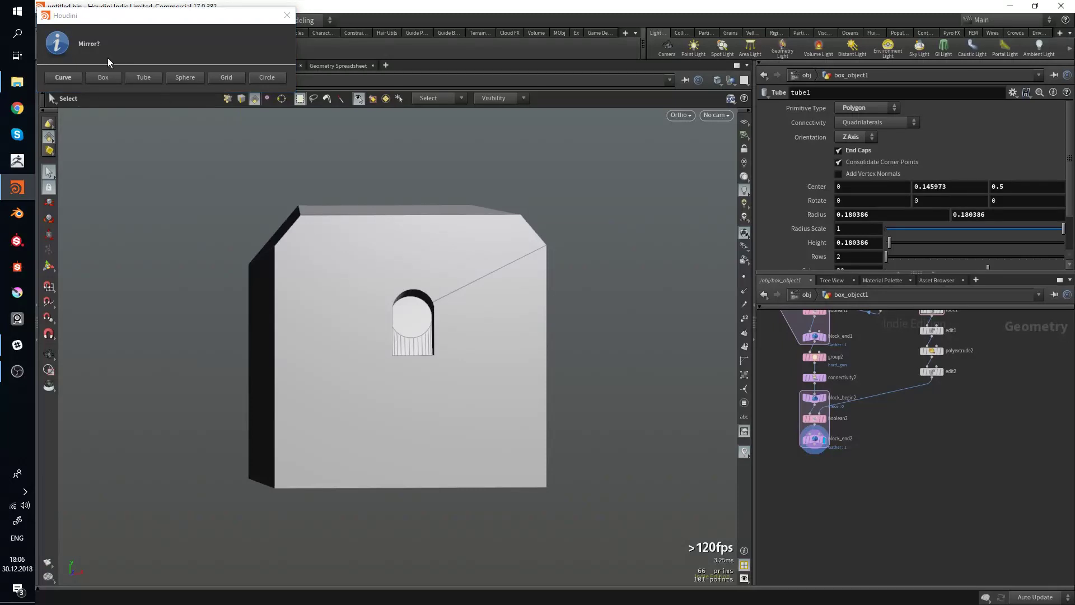
pyautogui.click(100, 77)
pyautogui.click(342, 270)
pyautogui.moveTo(341, 270); pyautogui.dragTo(352, 315)
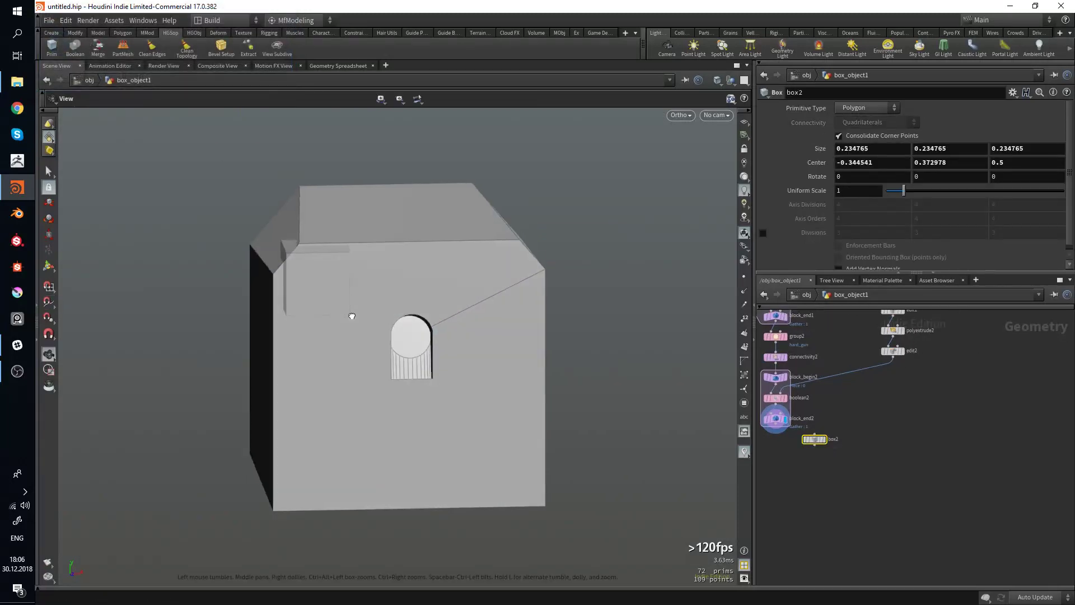
# Place a tube primitive with a radius of about 0.094 on the front face near its lower-left corner.
pyautogui.click(52, 48)
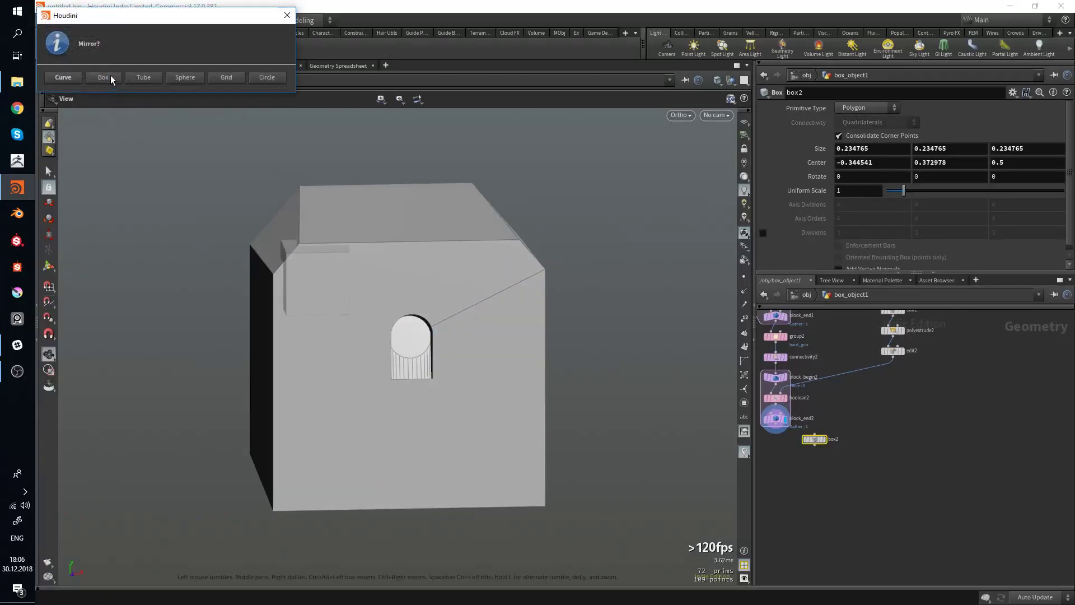
pyautogui.click(144, 78)
pyautogui.click(321, 338)
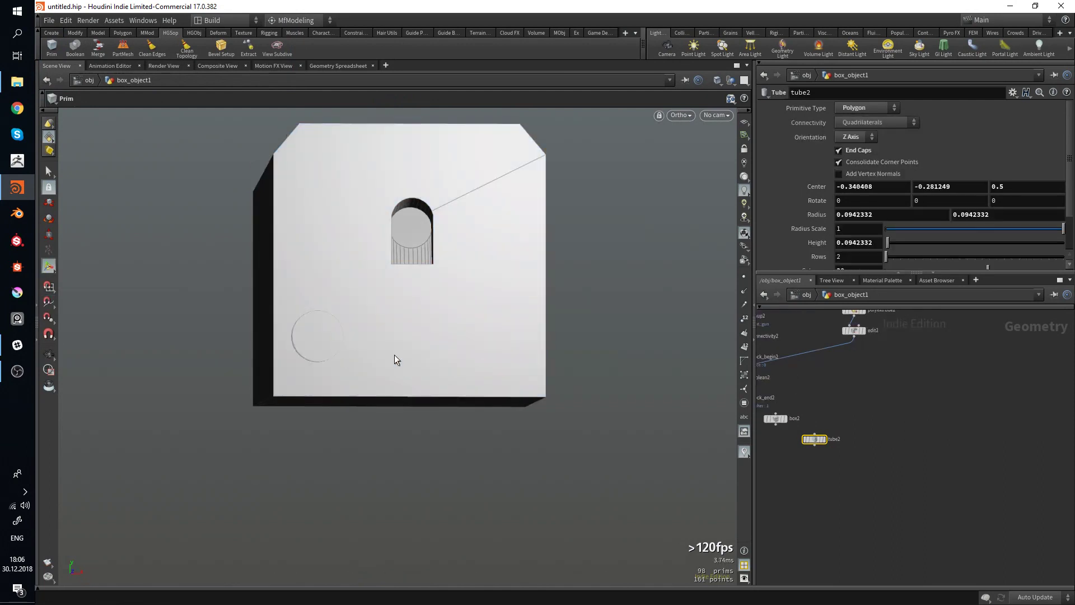
pyautogui.moveTo(394, 354); pyautogui.dragTo(472, 366)
# Merge box2, tube2 and block_end2 with the Merge tool and tidy the merge node's position in the network.
pyautogui.moveTo(787, 422); pyautogui.dragTo(781, 417)
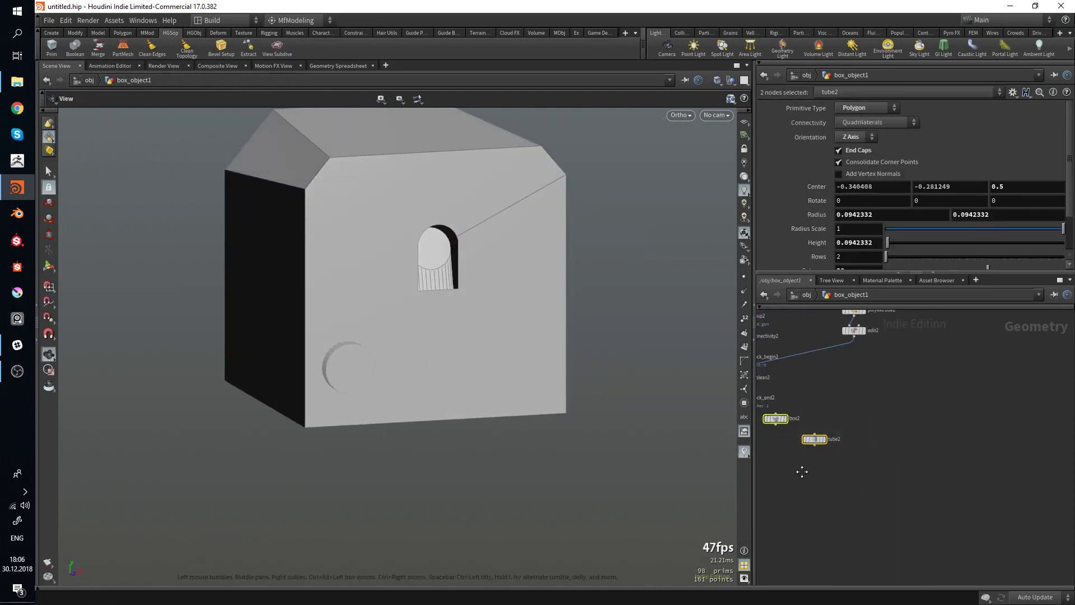
pyautogui.moveTo(772, 417); pyautogui.dragTo(846, 442, button='middle')
pyautogui.keyDown('shift'); pyautogui.click(813, 429); pyautogui.keyUp('shift')
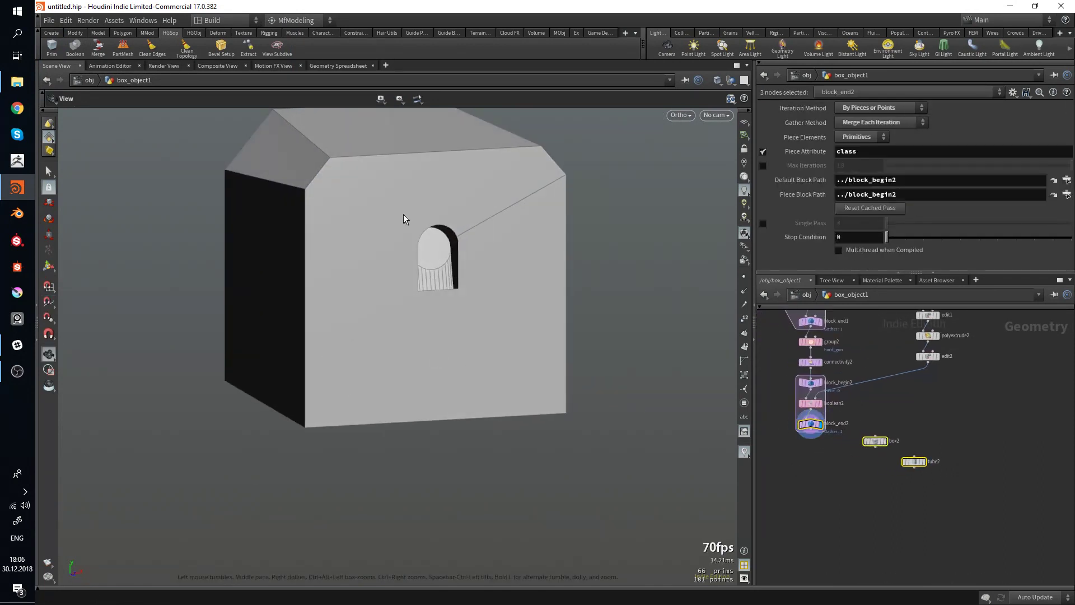
pyautogui.click(98, 54)
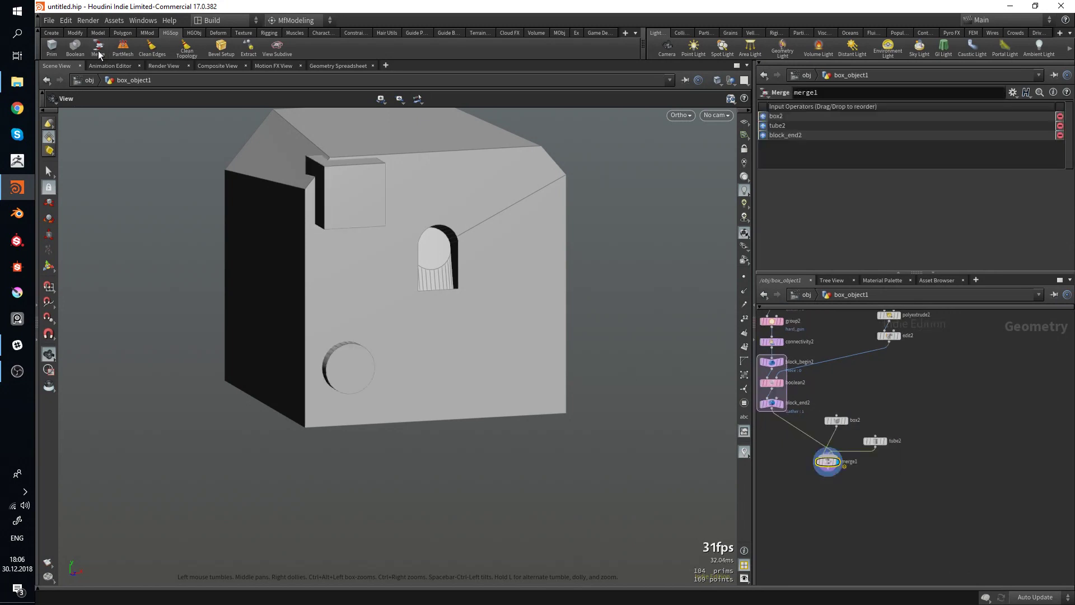
pyautogui.moveTo(830, 461); pyautogui.dragTo(819, 475)
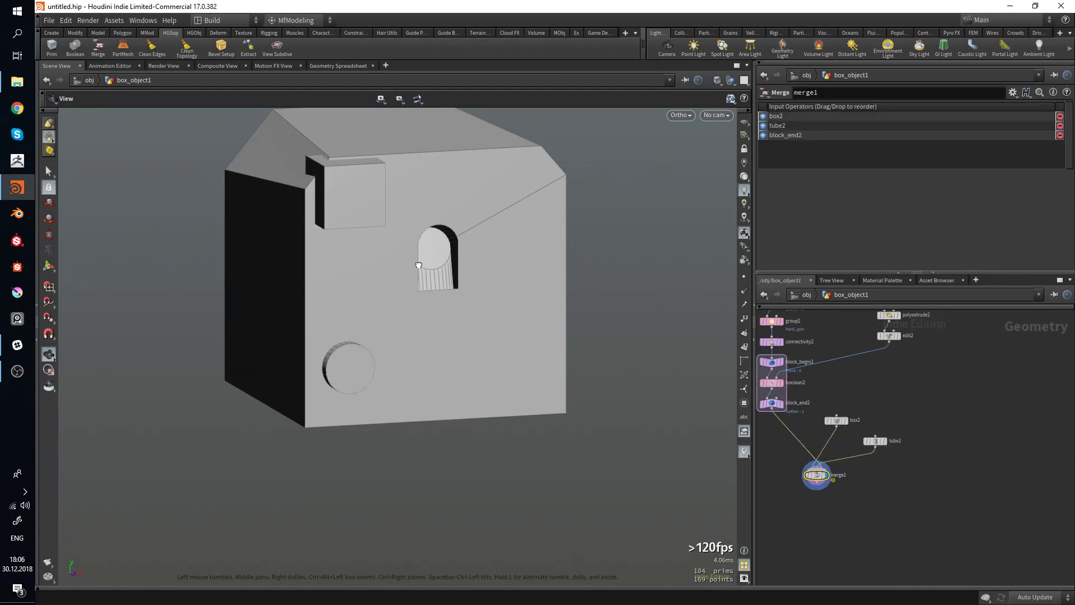
# Select all primitives of the small box within the merged mesh.
pyautogui.moveTo(420, 263); pyautogui.dragTo(458, 274)
pyautogui.press('s')
pyautogui.click(432, 228)
pyautogui.moveTo(433, 228); pyautogui.dragTo(639, 391)
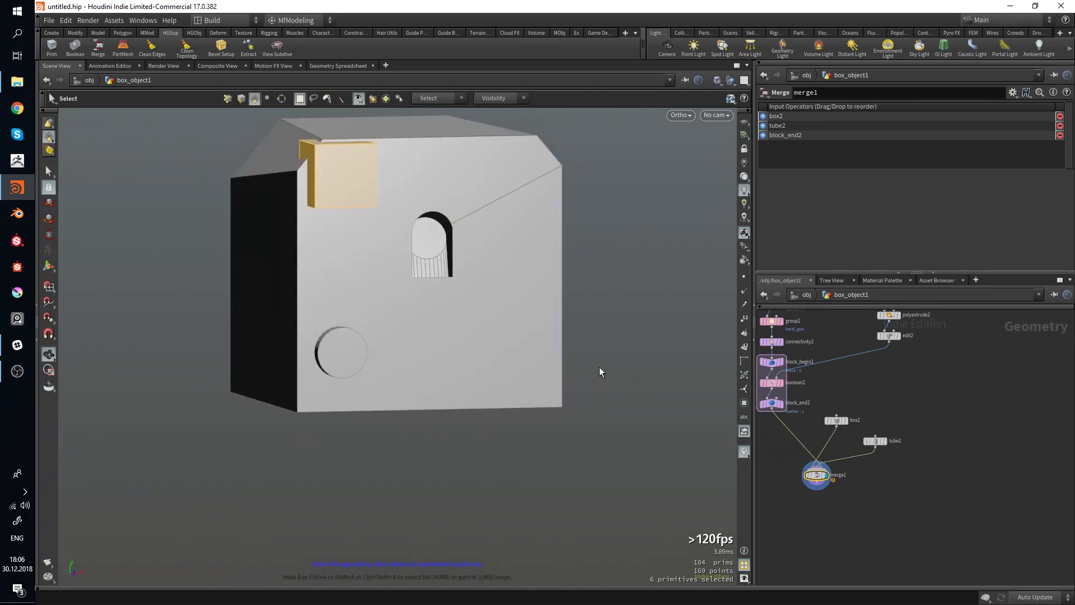
pyautogui.keyDown('alt'); pyautogui.moveTo(486, 287); pyautogui.dragTo(513, 295); pyautogui.keyUp('alt')
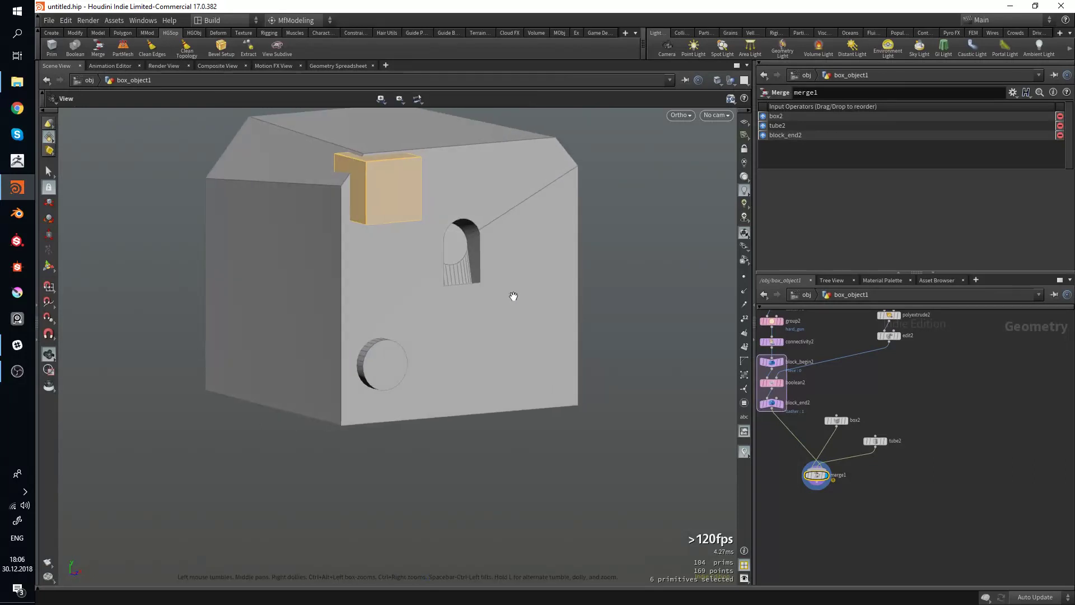
pyautogui.keyDown('alt'); pyautogui.moveTo(394, 229); pyautogui.dragTo(418, 277); pyautogui.keyUp('alt')
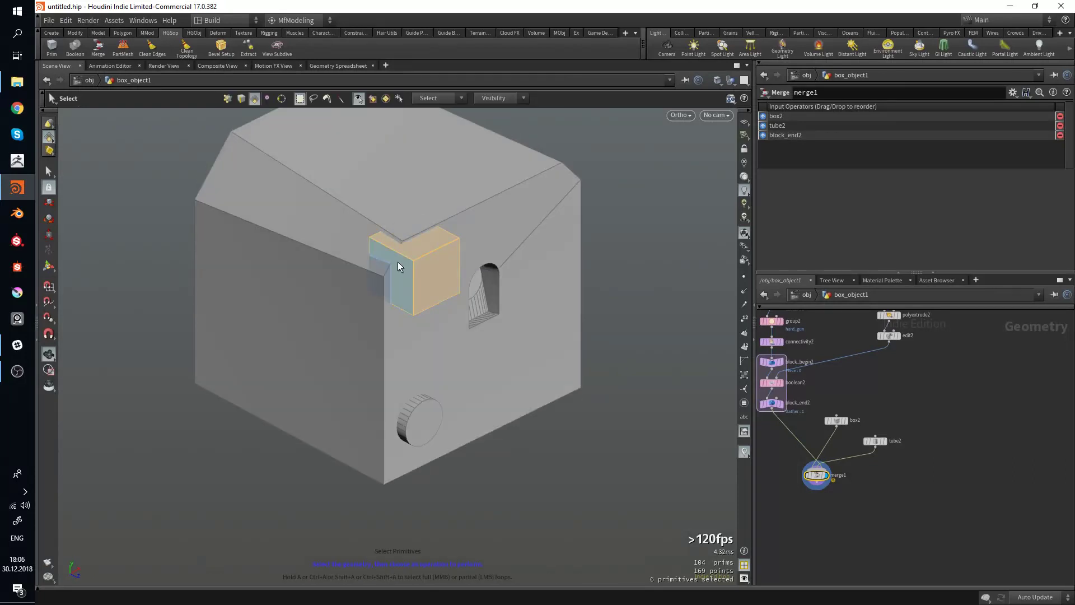
# Bevel the small box's four front-to-back edges with PolyBevel, using offset 0.046, Round shape and 4 divisions.
pyautogui.press('3')
pyautogui.click(403, 257)
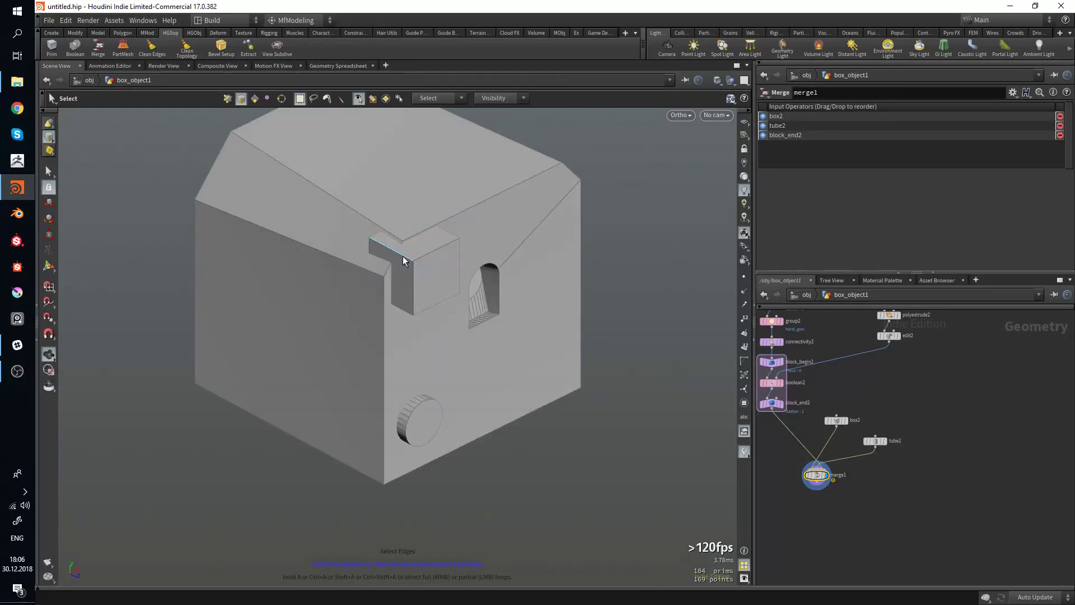
pyautogui.middleClick(445, 238)
pyautogui.keyDown('alt'); pyautogui.moveTo(462, 279); pyautogui.dragTo(445, 267); pyautogui.keyUp('alt')
pyautogui.press('c')
pyautogui.click(558, 227)
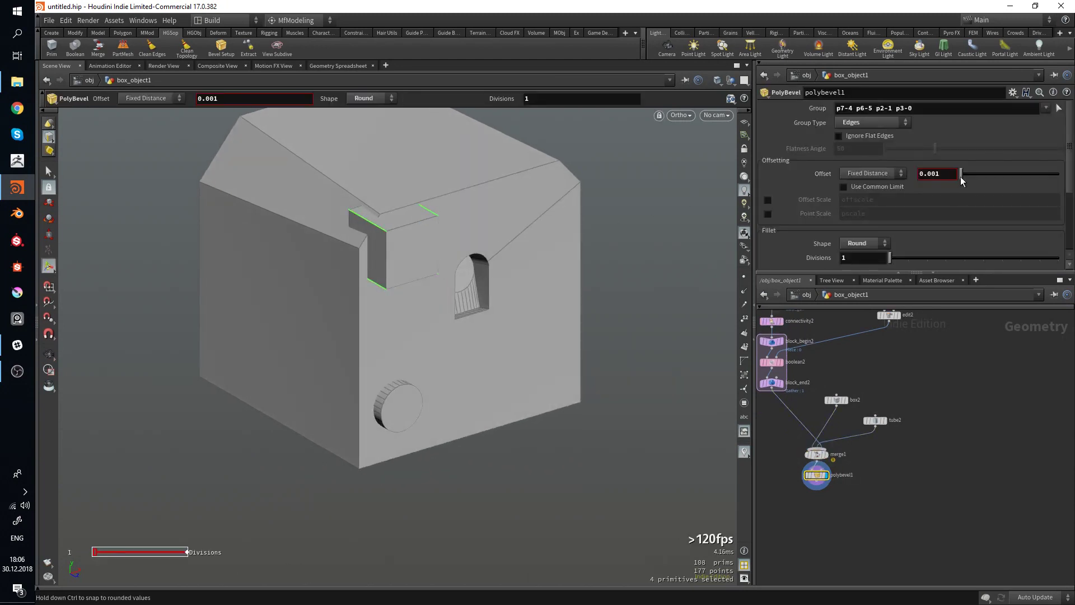
pyautogui.moveTo(960, 177); pyautogui.dragTo(965, 176)
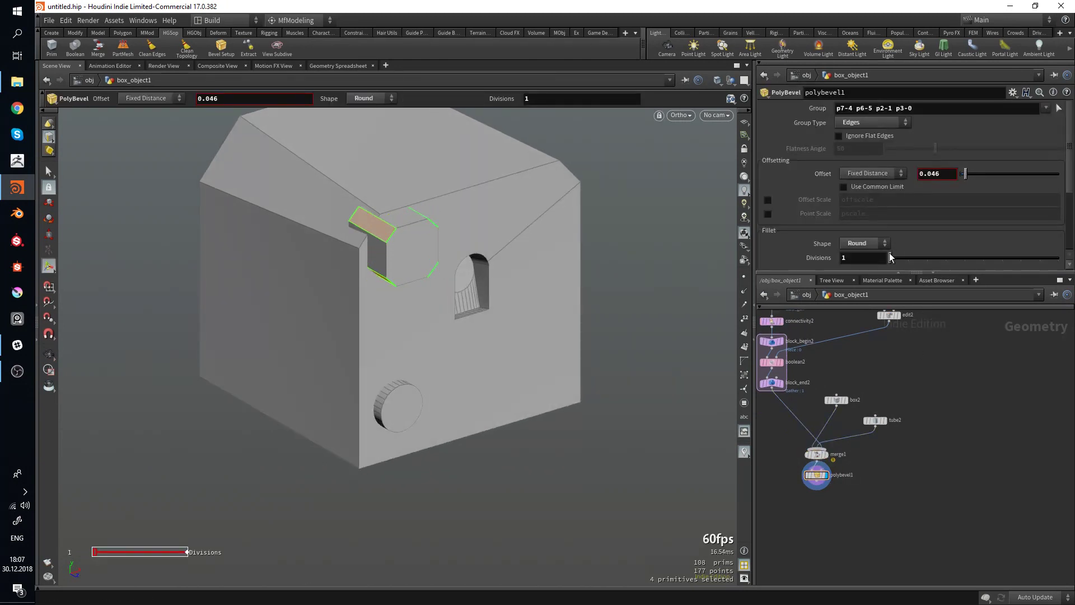
pyautogui.moveTo(891, 258); pyautogui.dragTo(927, 257)
pyautogui.press('Escape')
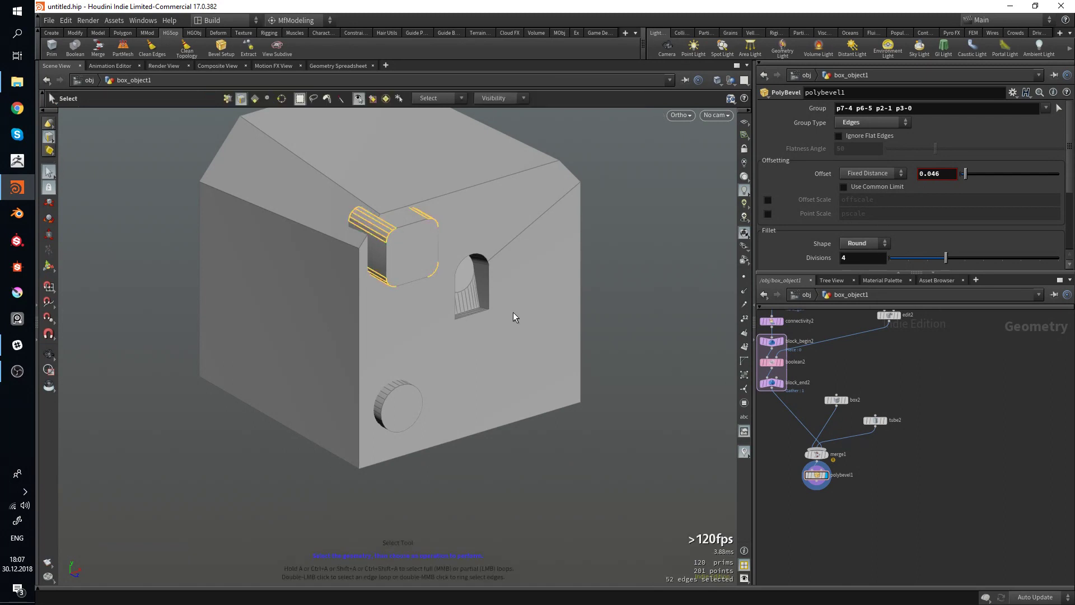
# Select all primitives of the bevelled small box and separate them from the rest with the PartMesh tool.
pyautogui.moveTo(624, 338)
pyautogui.mouseDown()
pyautogui.moveTo(512, 288)
pyautogui.moveTo(542, 326)
pyautogui.moveTo(509, 332)
pyautogui.moveTo(522, 329)
pyautogui.mouseUp()
pyautogui.hotkey('shift', 'w')
pyautogui.hotkey('shift', 'w')
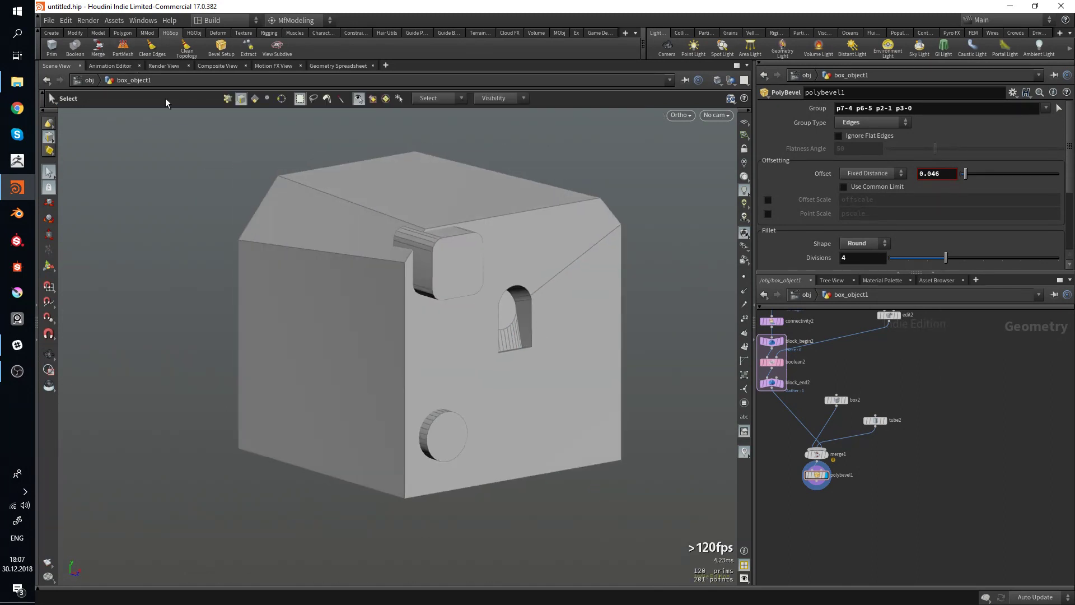
pyautogui.press('4')
pyautogui.doubleClick(448, 268)
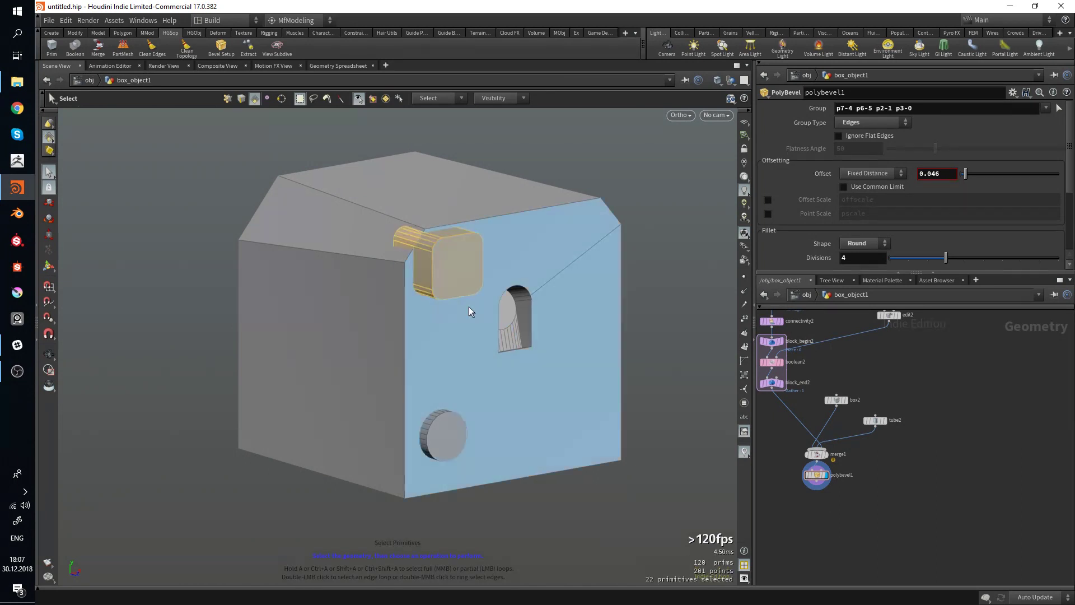
pyautogui.moveTo(468, 307); pyautogui.dragTo(479, 417)
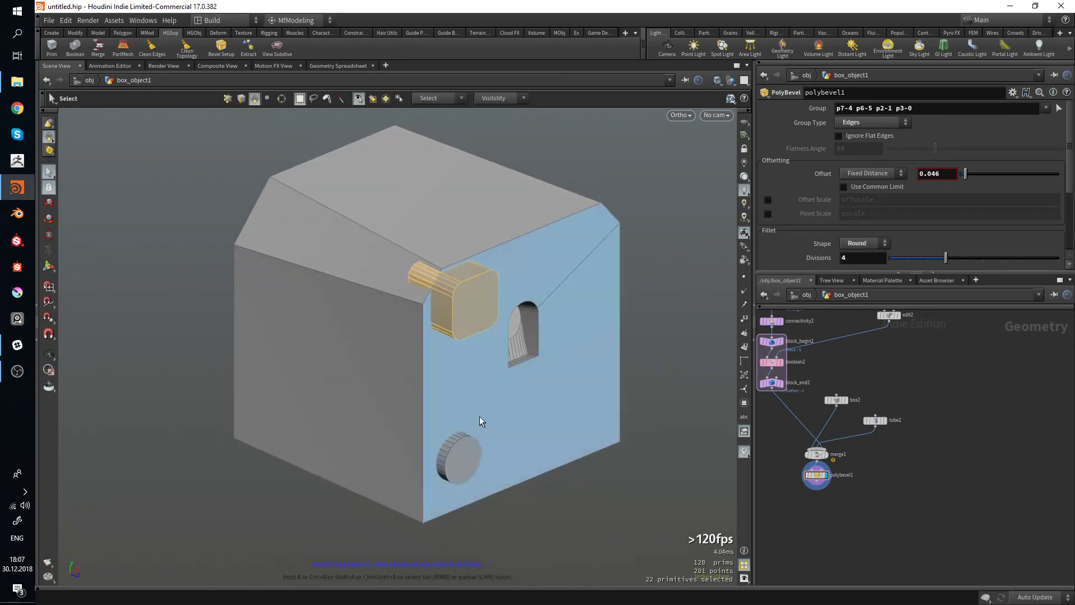
pyautogui.moveTo(462, 298); pyautogui.dragTo(454, 330)
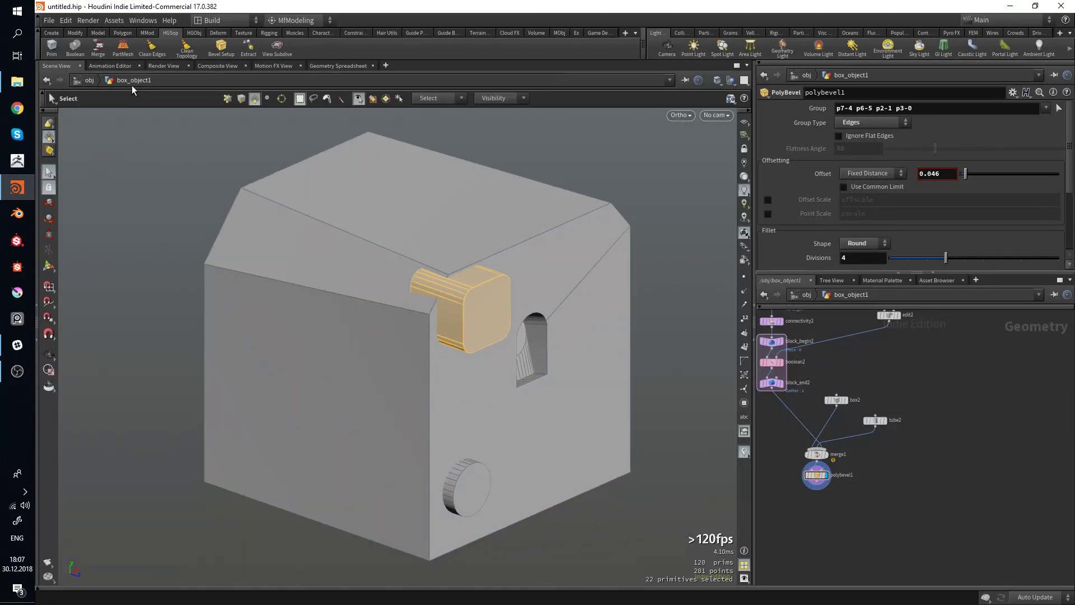
pyautogui.click(124, 49)
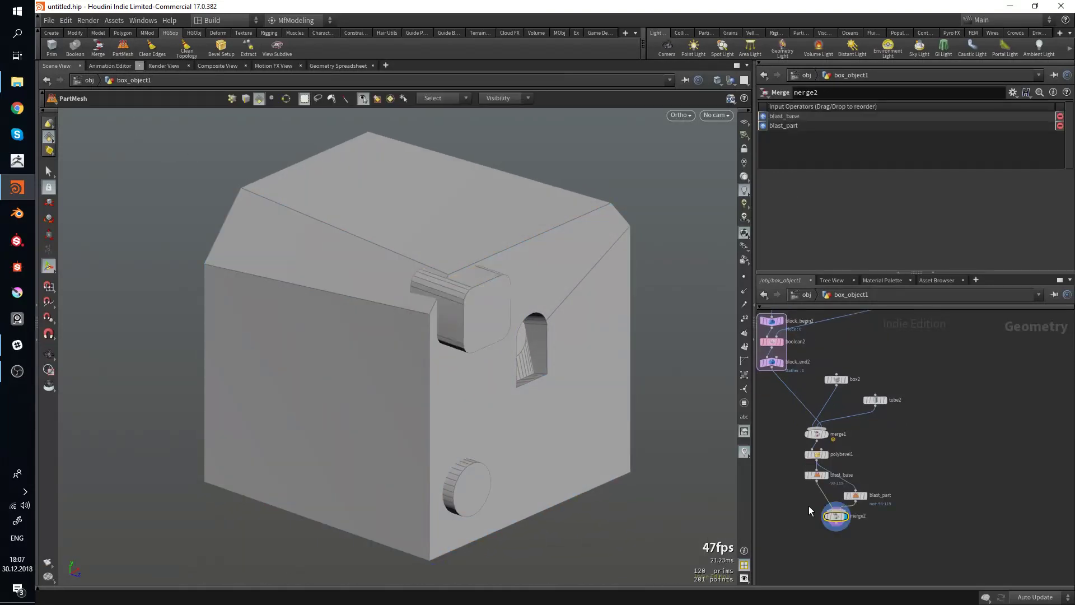
# Arrange the blast_base and blast_part nodes side by side between polybevel1 and merge2.
pyautogui.moveTo(808, 505); pyautogui.dragTo(841, 472, button='middle')
pyautogui.moveTo(822, 434); pyautogui.dragTo(940, 529)
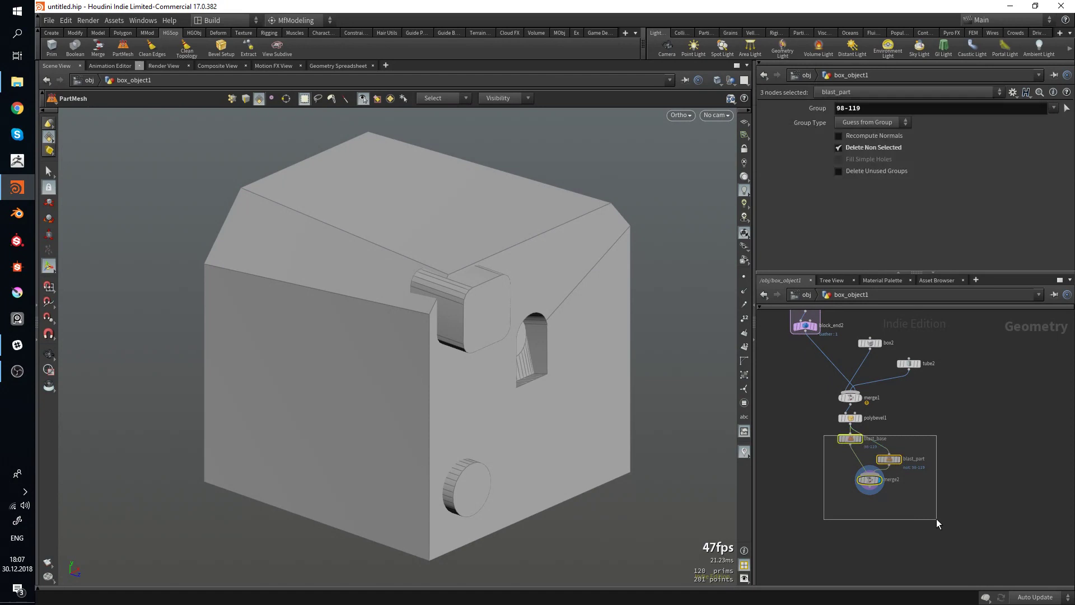
pyautogui.click(822, 455)
pyautogui.moveTo(847, 439); pyautogui.dragTo(827, 449)
pyautogui.moveTo(890, 462); pyautogui.dragTo(892, 452)
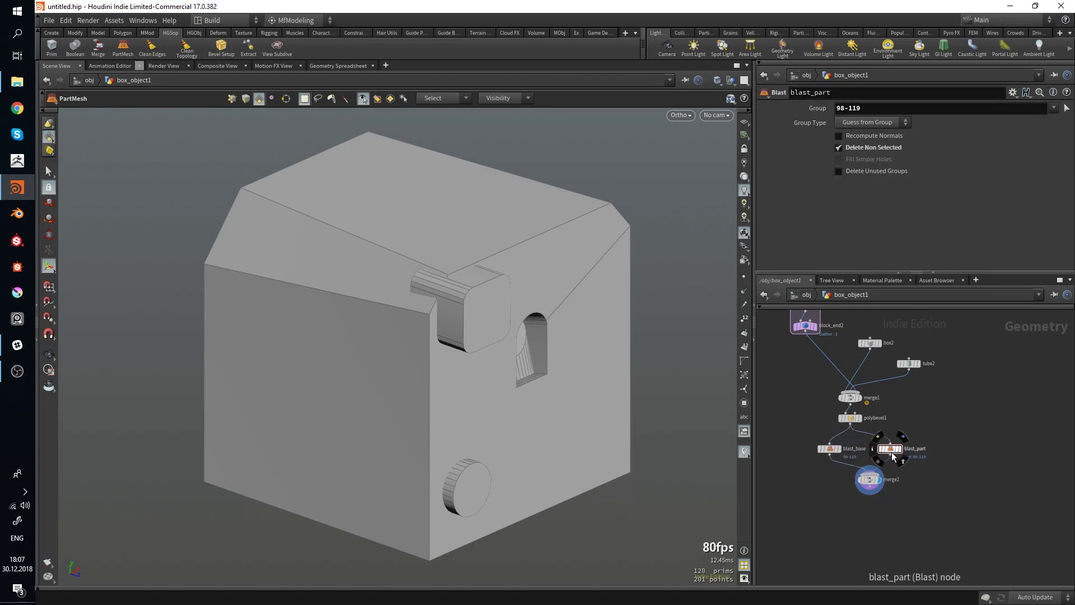
# Display blast_base and blast_part in turn to examine the base mesh and the separated part.
pyautogui.click(840, 452)
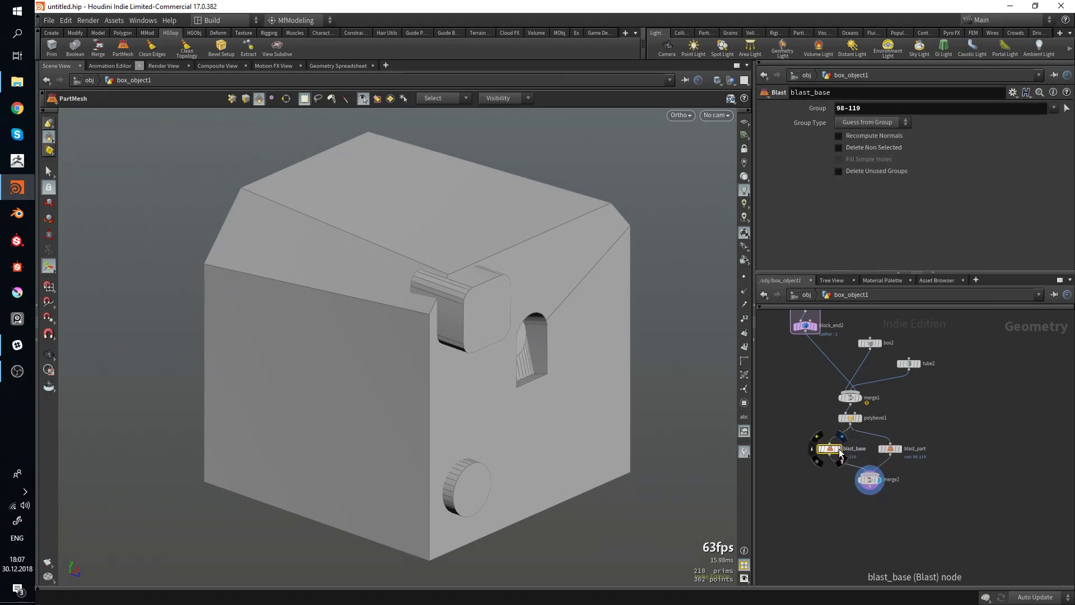
pyautogui.click(840, 450)
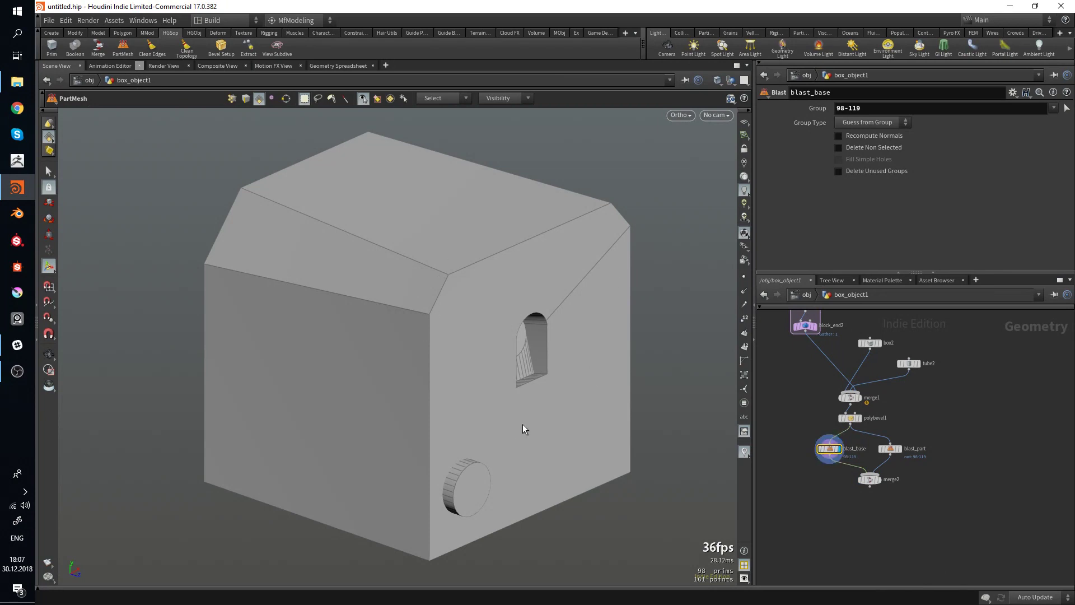
pyautogui.click(898, 446)
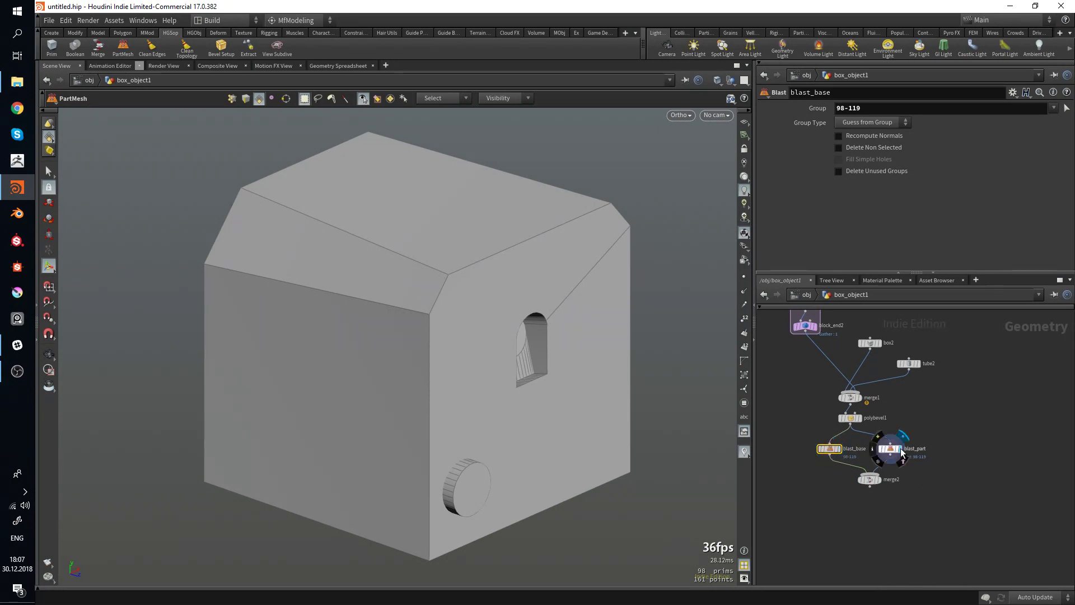
pyautogui.click(887, 451)
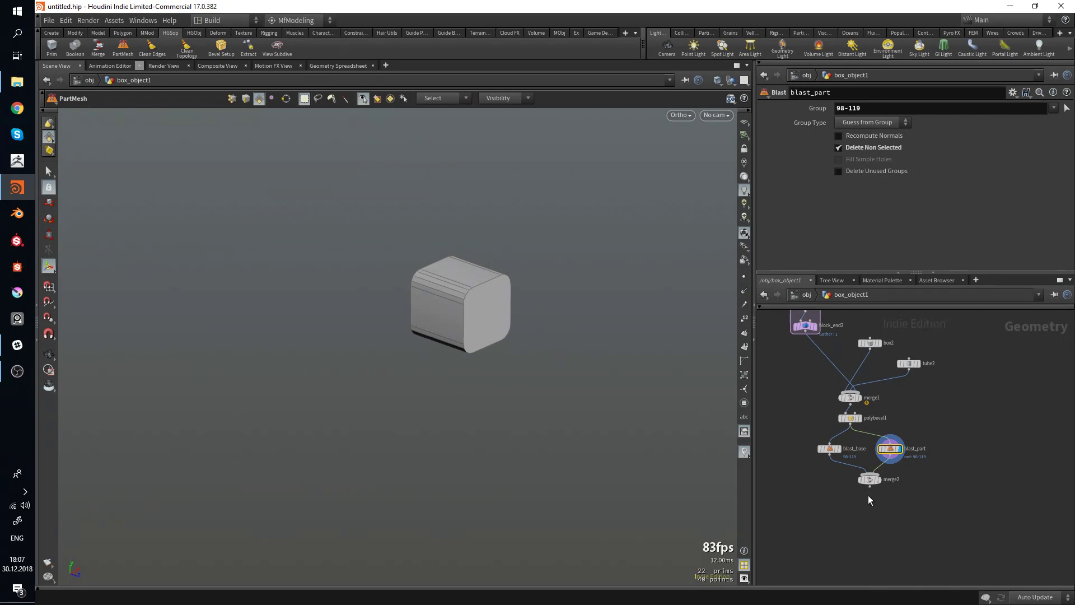
# Delete the merge2 node and move blast_part slightly away from blast_base.
pyautogui.click(877, 480)
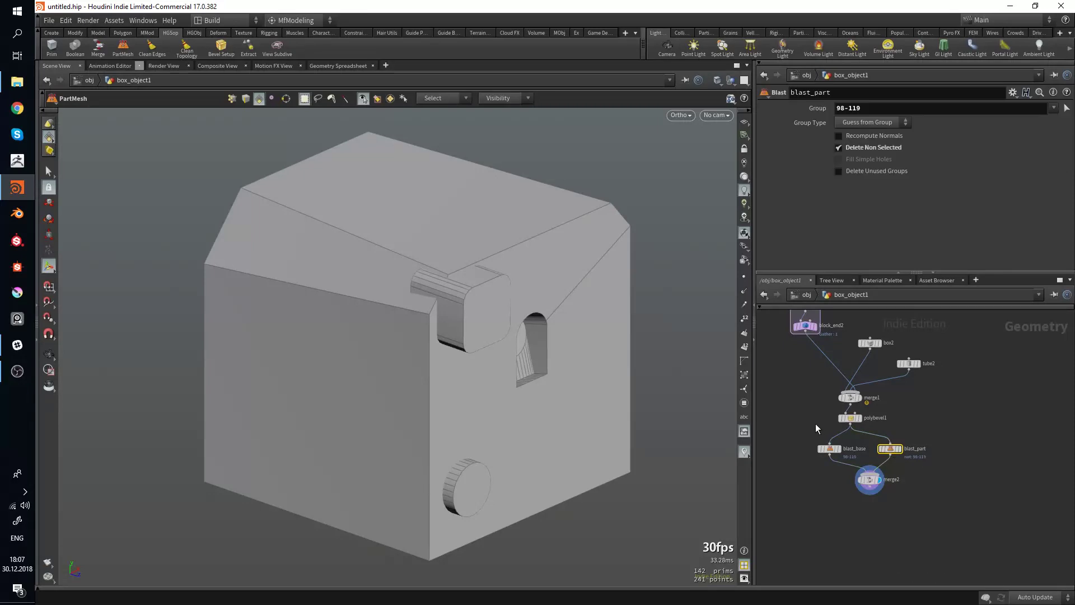
pyautogui.press('Delete')
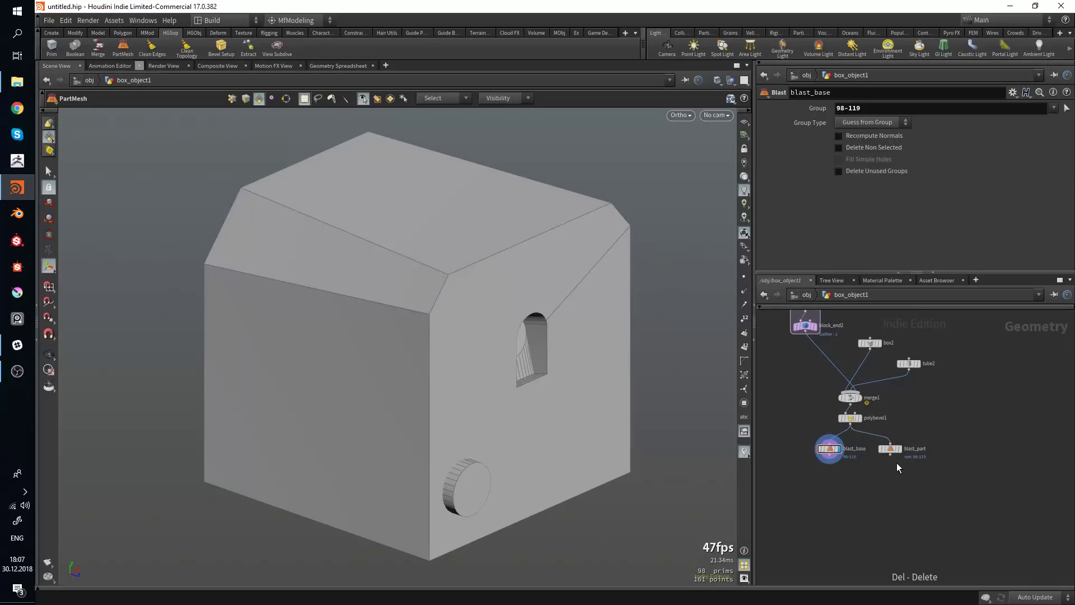
pyautogui.moveTo(907, 452)
pyautogui.mouseDown()
pyautogui.moveTo(959, 465)
pyautogui.moveTo(906, 458)
pyautogui.mouseUp()
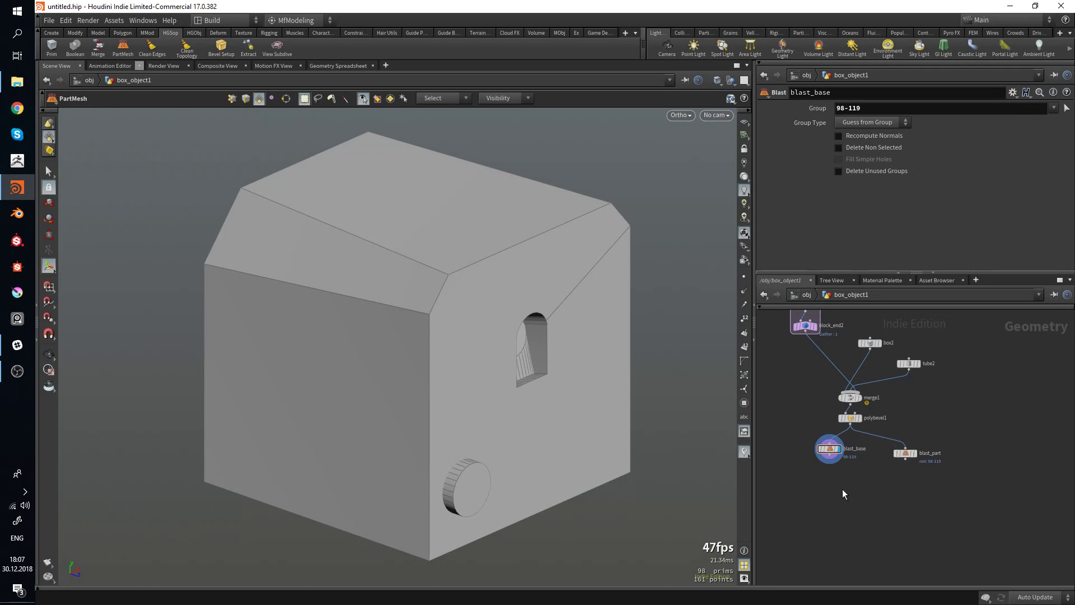
# Merge blast_base and blast_part with the HGSop Merge tool and place the merge node below them.
pyautogui.moveTo(908, 455)
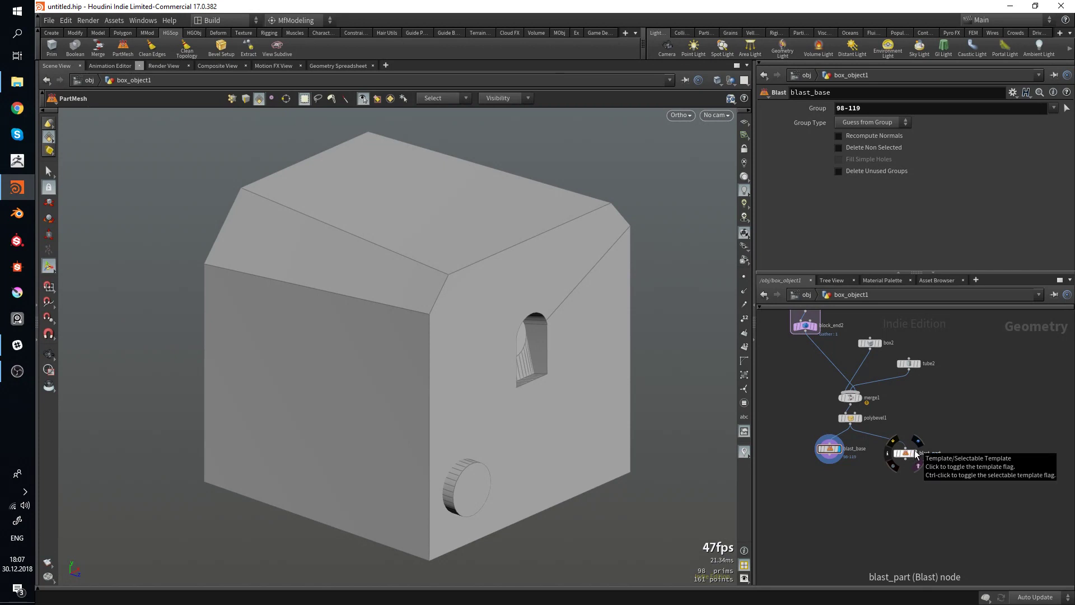
pyautogui.moveTo(790, 459); pyautogui.dragTo(790, 455)
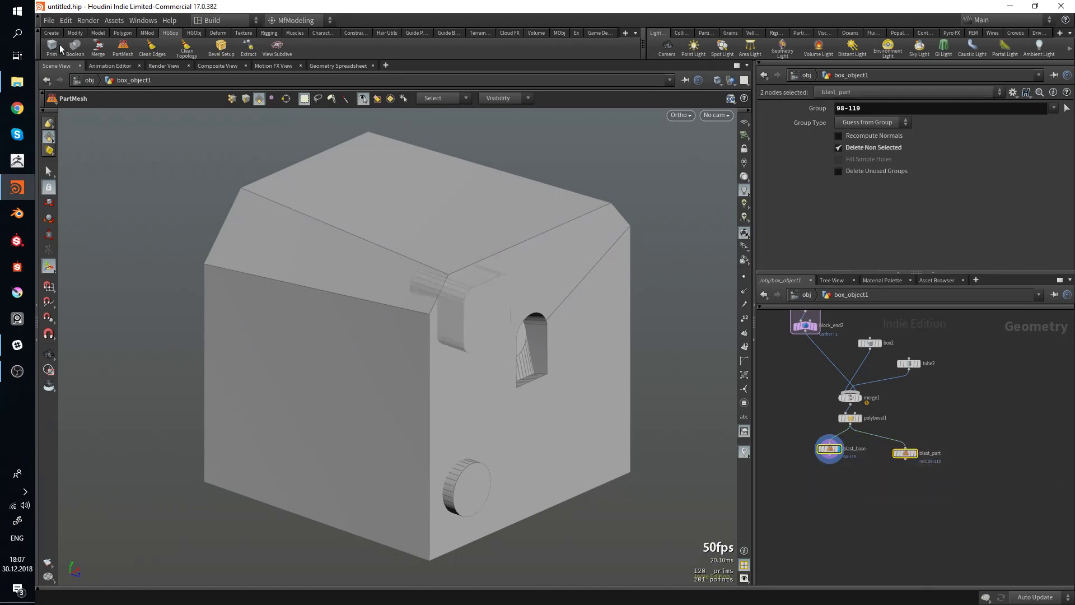
pyautogui.click(98, 49)
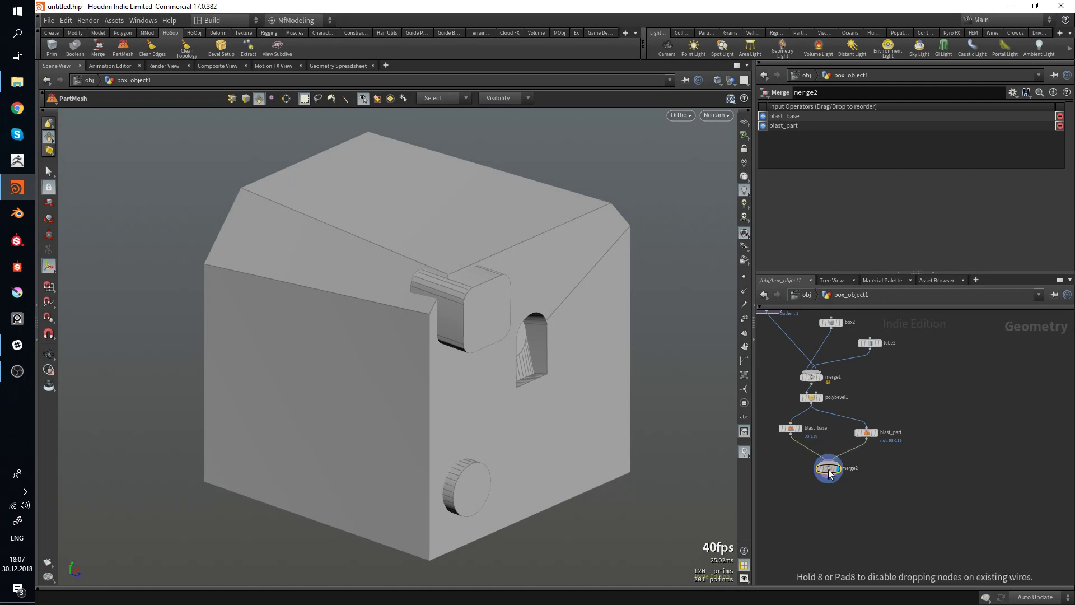
pyautogui.click(835, 476)
pyautogui.press('Escape')
# Run Clean Edges on the merged mesh and display its dissolve1 node.
pyautogui.moveTo(241, 186); pyautogui.dragTo(193, 86)
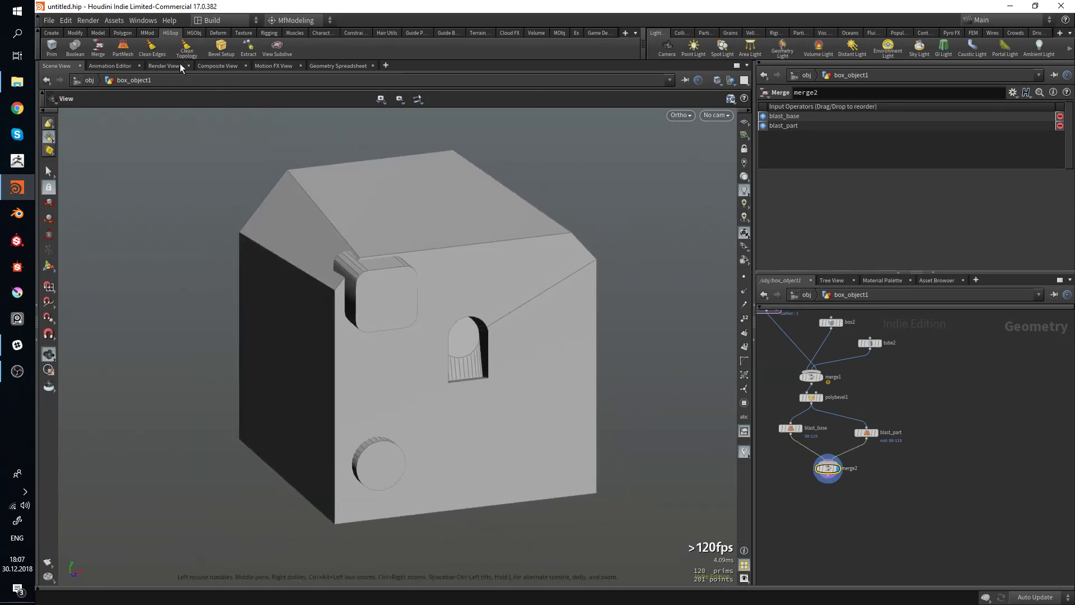
pyautogui.moveTo(458, 326); pyautogui.dragTo(458, 308)
pyautogui.scroll(3, 436, 255)
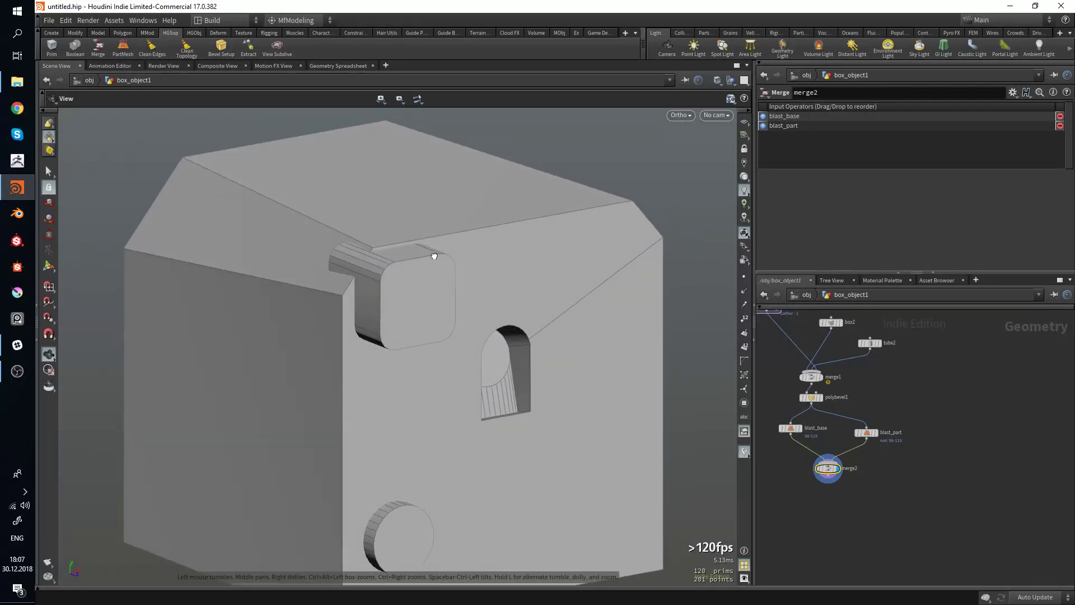
pyautogui.press('b')
pyautogui.click(819, 472)
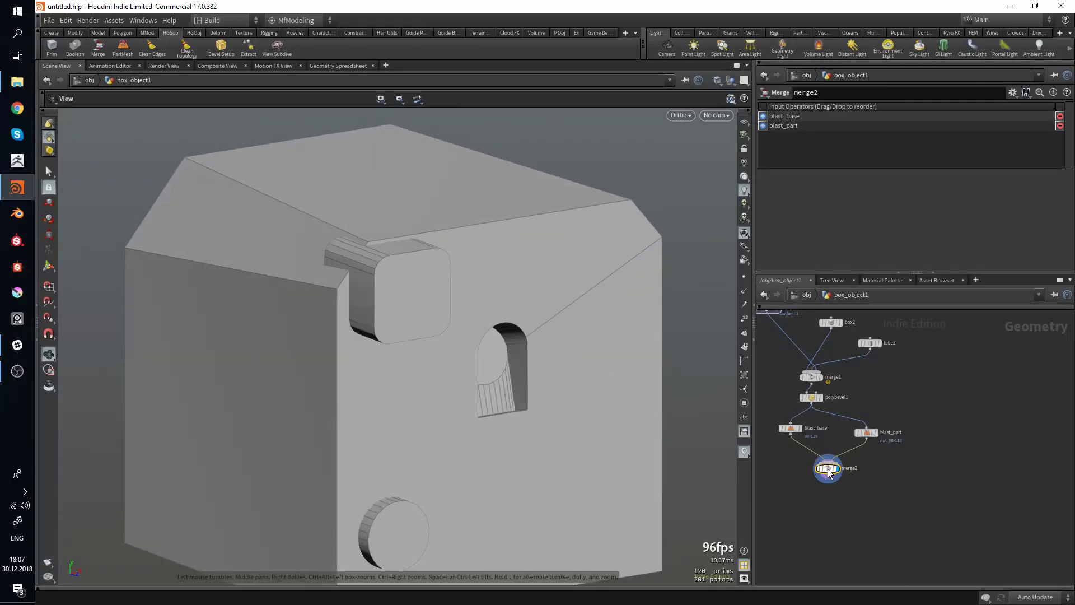
pyautogui.click(156, 54)
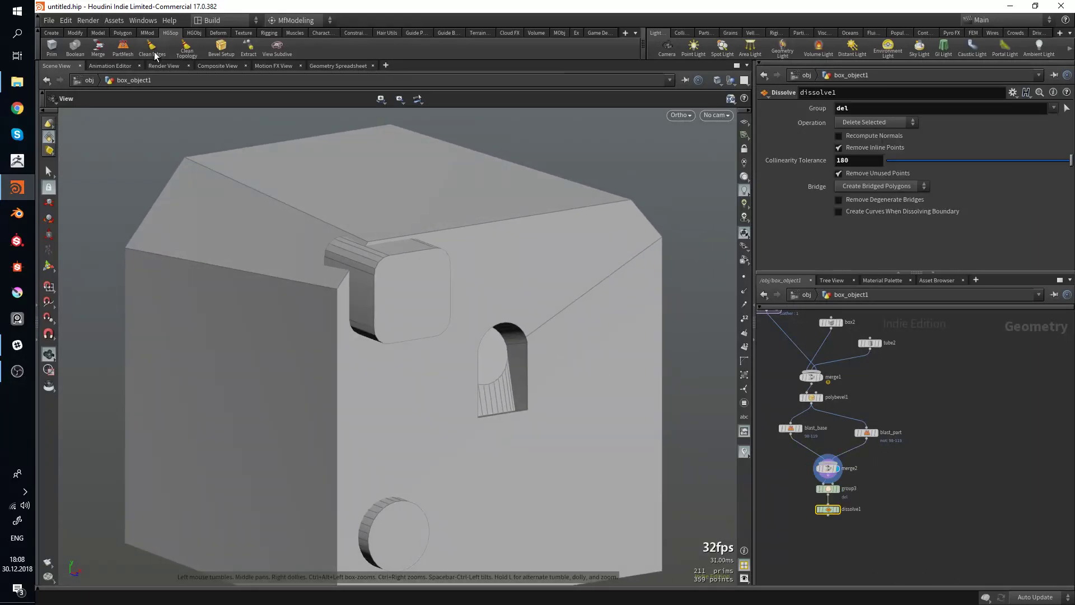
pyautogui.click(838, 509)
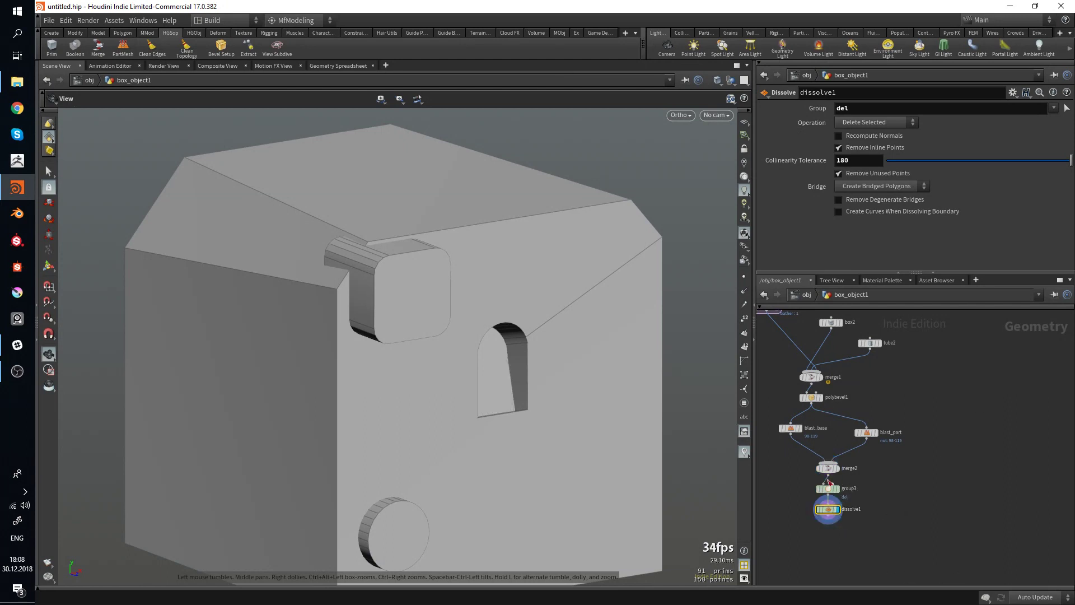
# Examine the group3 node created by Clean Edges, especially its Max Edge Angle setting.
pyautogui.moveTo(851, 522); pyautogui.dragTo(852, 520)
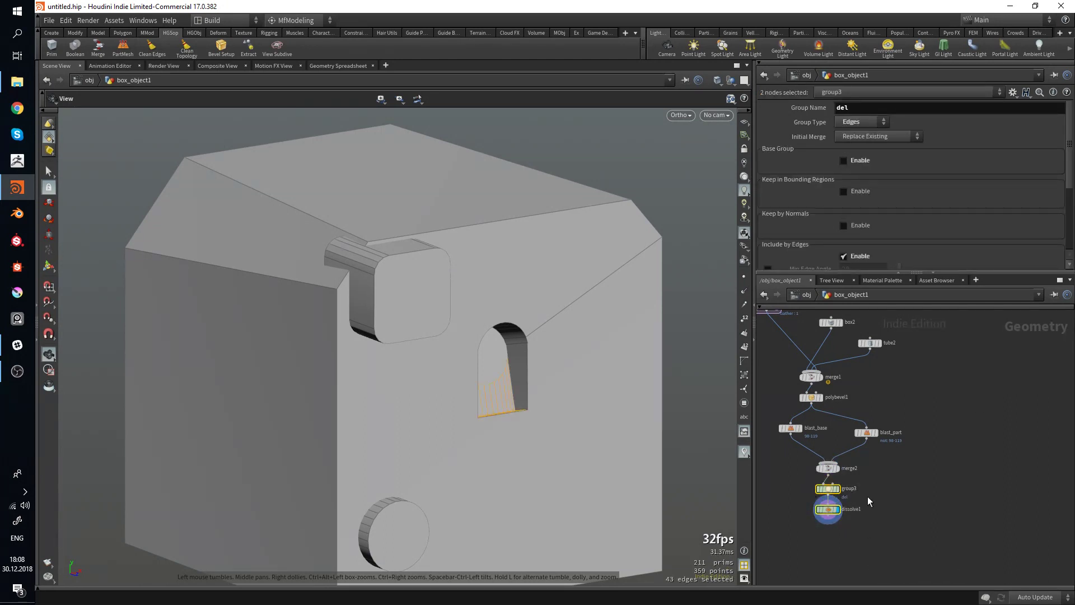
pyautogui.scroll(4, 865, 464)
pyautogui.click(813, 448)
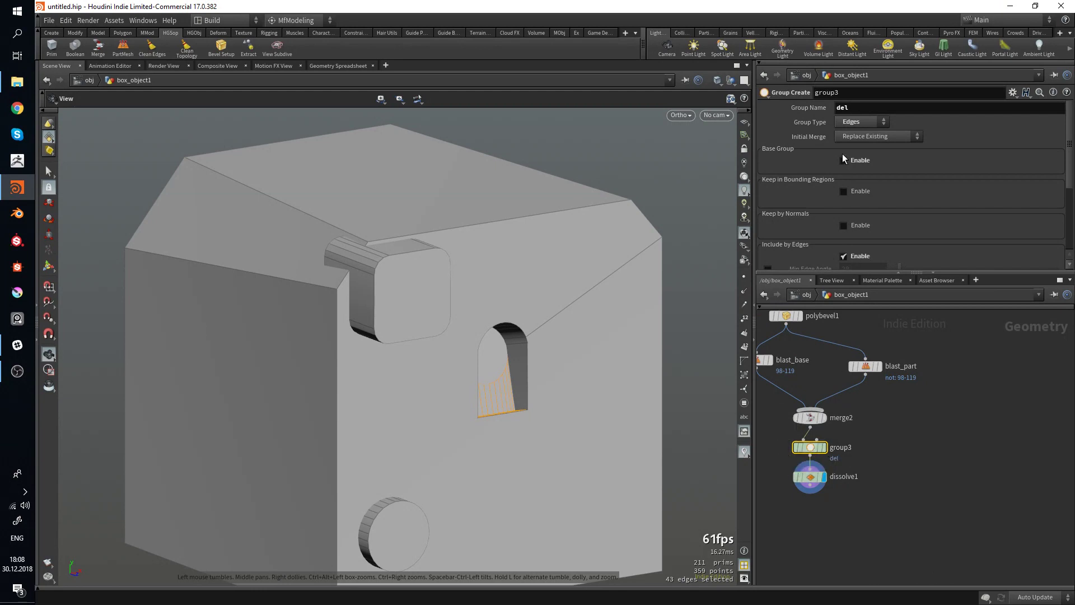
pyautogui.scroll(-2, 871, 182)
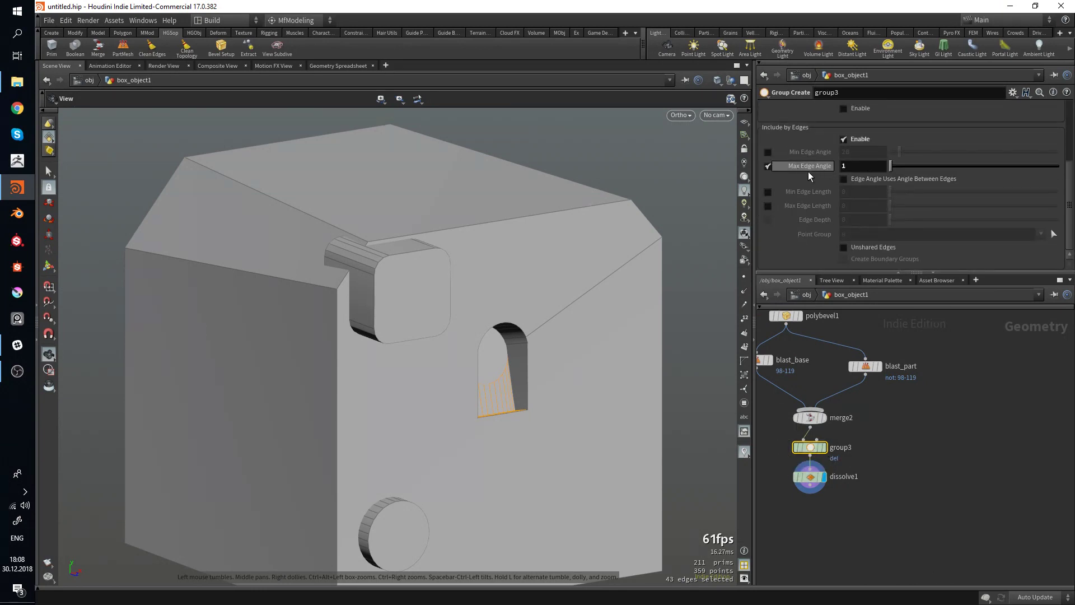
pyautogui.click(864, 167)
pyautogui.scroll(-2, 448, 411)
pyautogui.scroll(5, 533, 329)
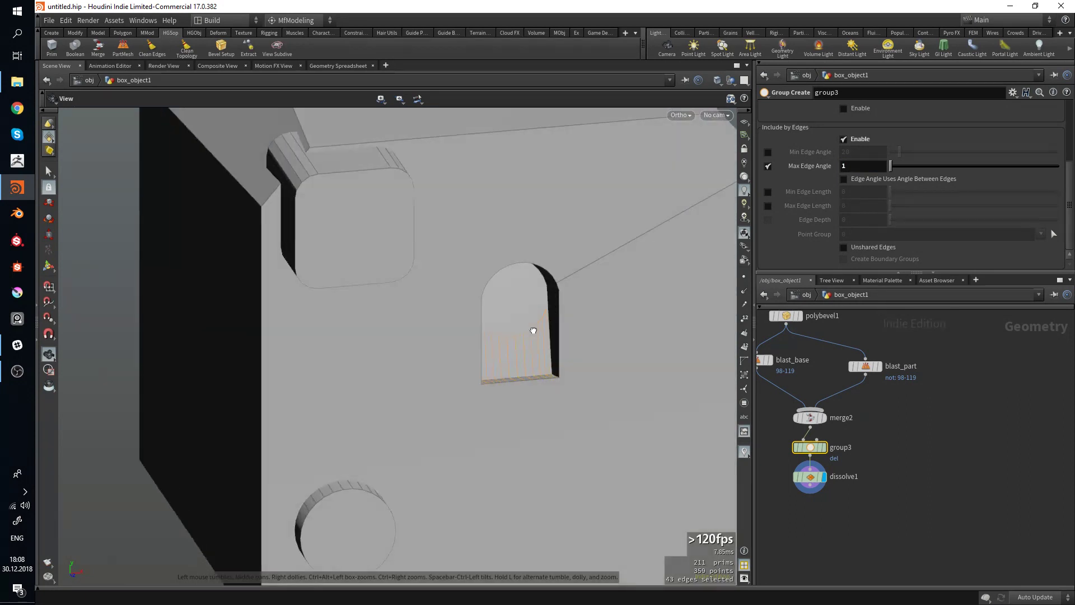
# Toggle the bypass of dissolve1 to compare the arched recess with and without edge cleaning.
pyautogui.moveTo(574, 351); pyautogui.dragTo(502, 319)
pyautogui.click(810, 477)
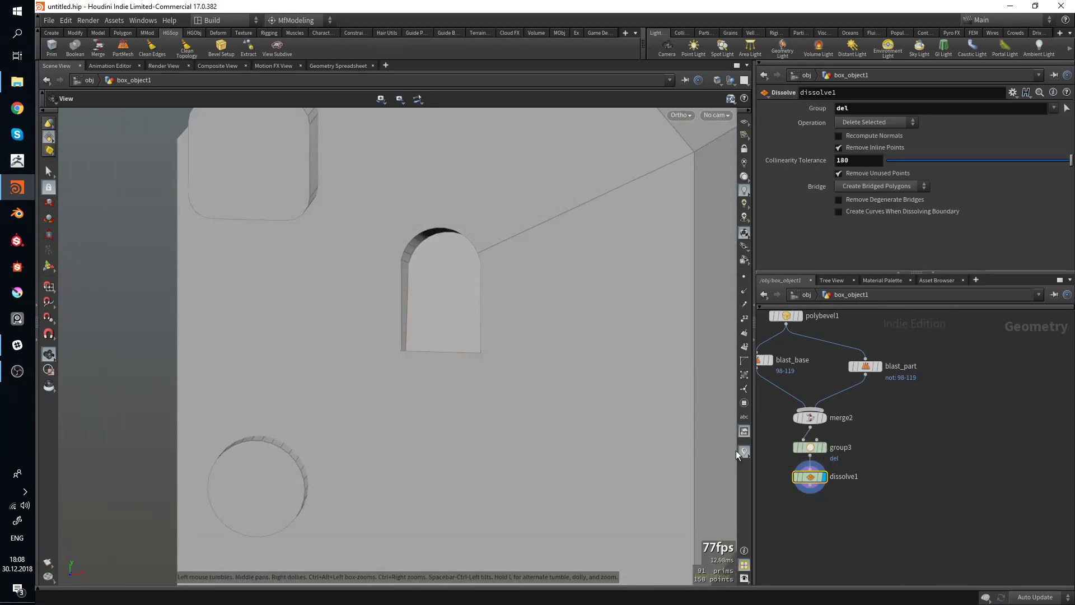
pyautogui.moveTo(594, 359); pyautogui.dragTo(603, 331)
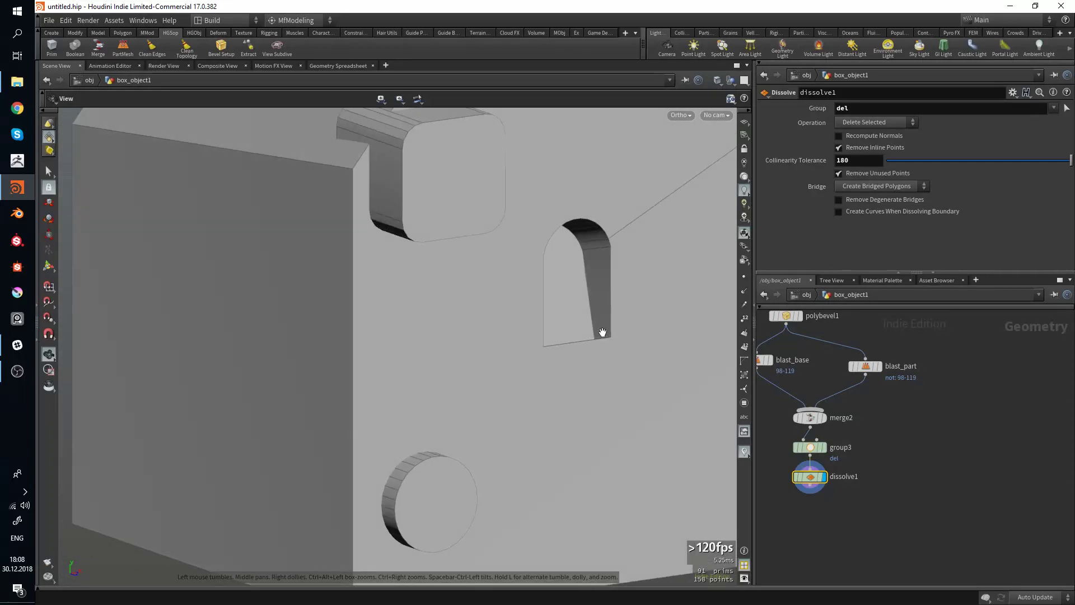
pyautogui.click(795, 476)
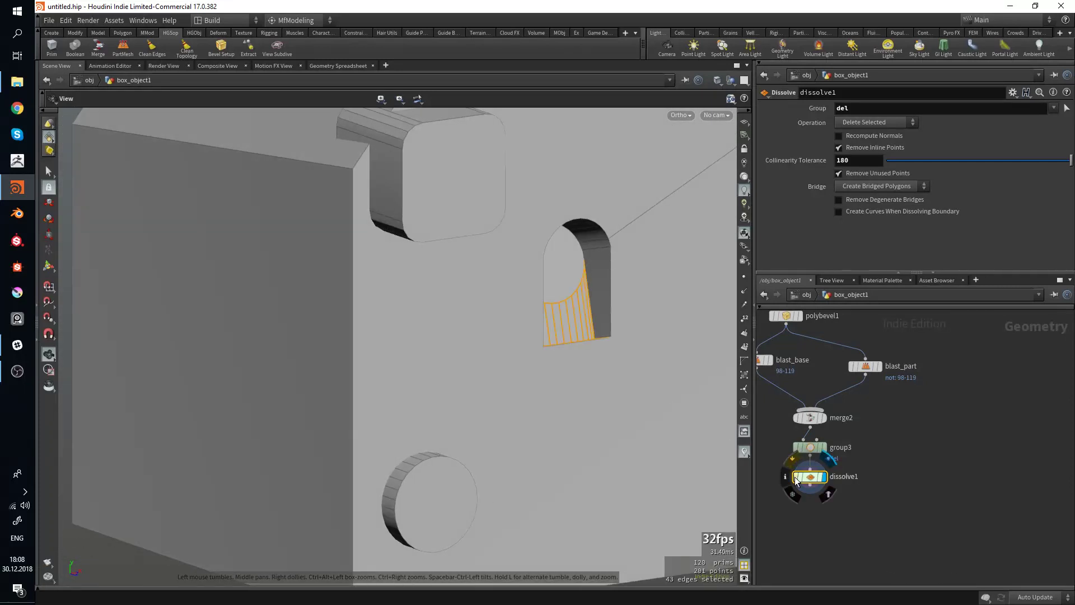
pyautogui.click(794, 476)
pyautogui.moveTo(583, 325); pyautogui.dragTo(560, 369)
pyautogui.click(795, 475)
pyautogui.moveTo(336, 263); pyautogui.dragTo(493, 342)
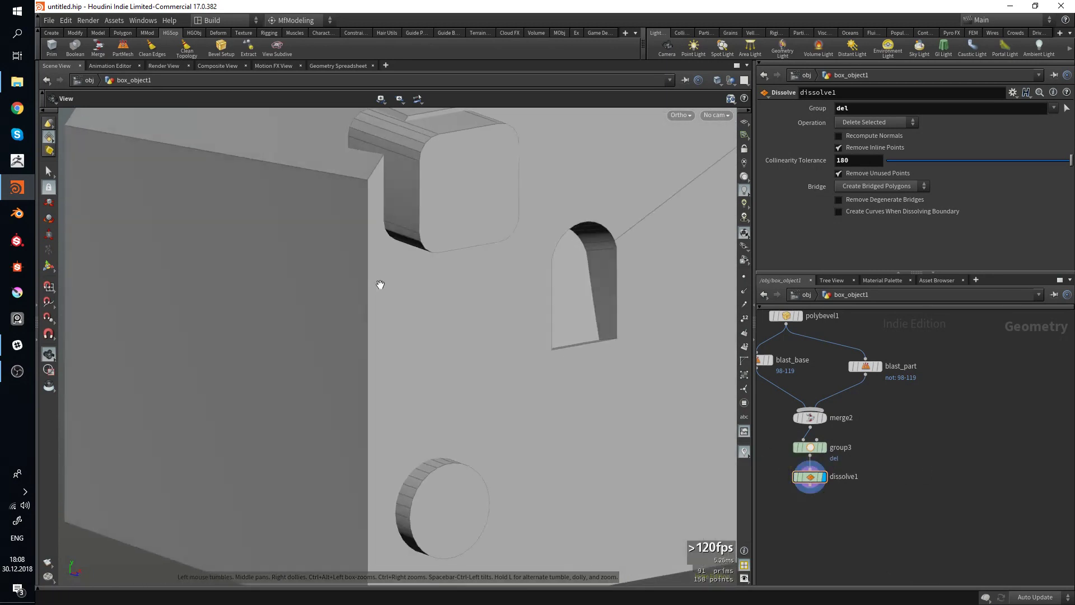
# Select the whole small cylinder and pull it out in front of the box's front face.
pyautogui.moveTo(446, 339); pyautogui.dragTo(420, 331)
pyautogui.press('s')
pyautogui.doubleClick(422, 454)
pyautogui.press('t')
# Select the cylinder's lower side faces and apply PolyExtrude to them.
pyautogui.press('s')
pyautogui.click(271, 322)
pyautogui.moveTo(271, 322); pyautogui.dragTo(304, 340)
pyautogui.press('Tab')
pyautogui.write('polyextrude')
pyautogui.press('Return')
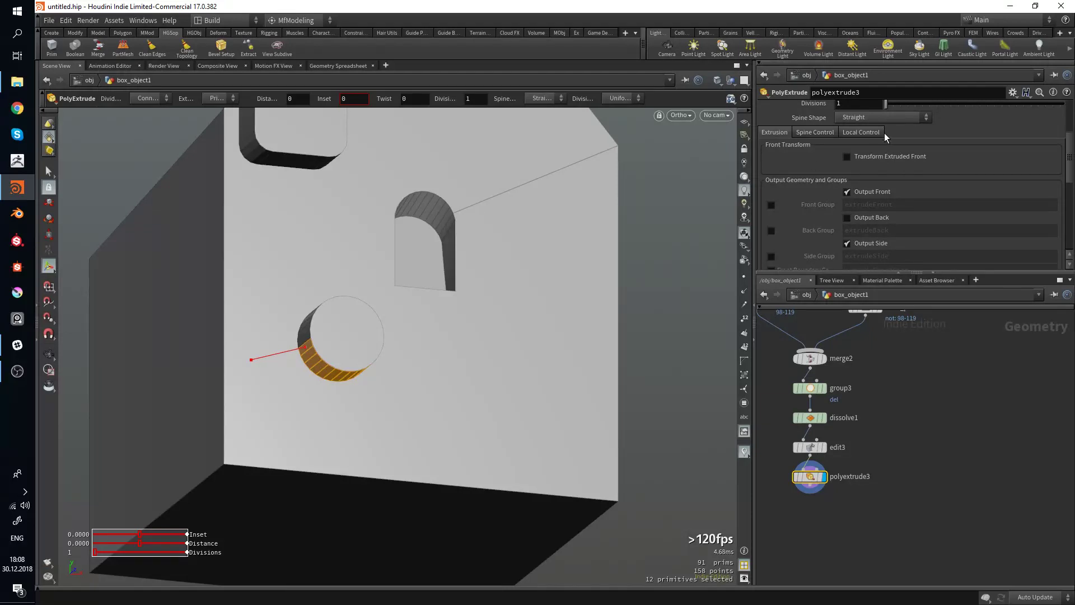
# Enable Transform Extruded Front and move the extruded faces down by about 0.156 in local Z.
pyautogui.scroll(-3, 882, 193)
pyautogui.press('f')
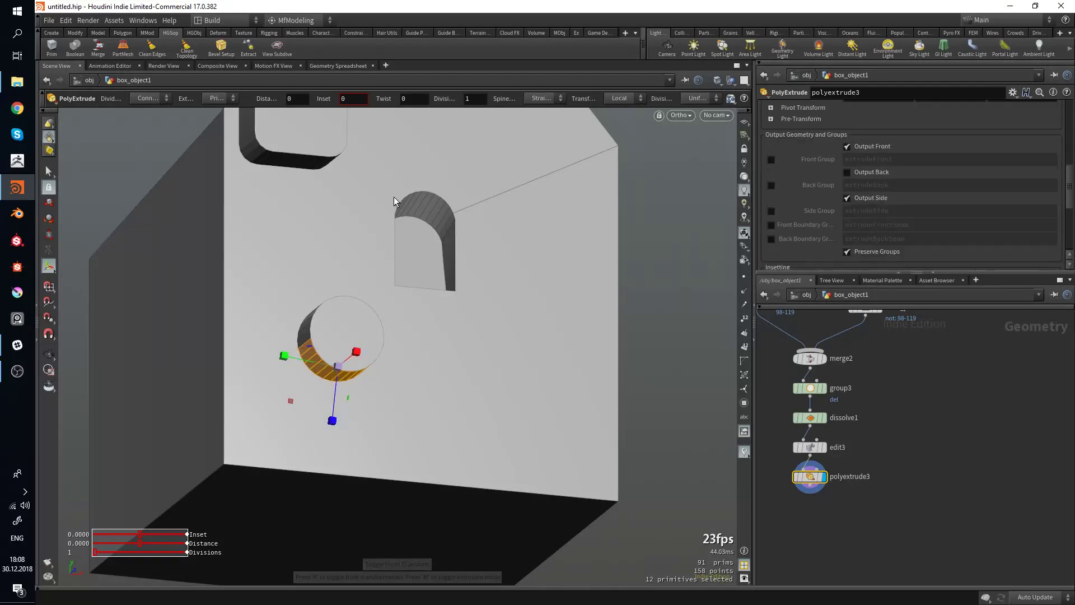
pyautogui.keyDown('alt'); pyautogui.moveTo(409, 334); pyautogui.dragTo(425, 324); pyautogui.keyUp('alt')
pyautogui.press('t')
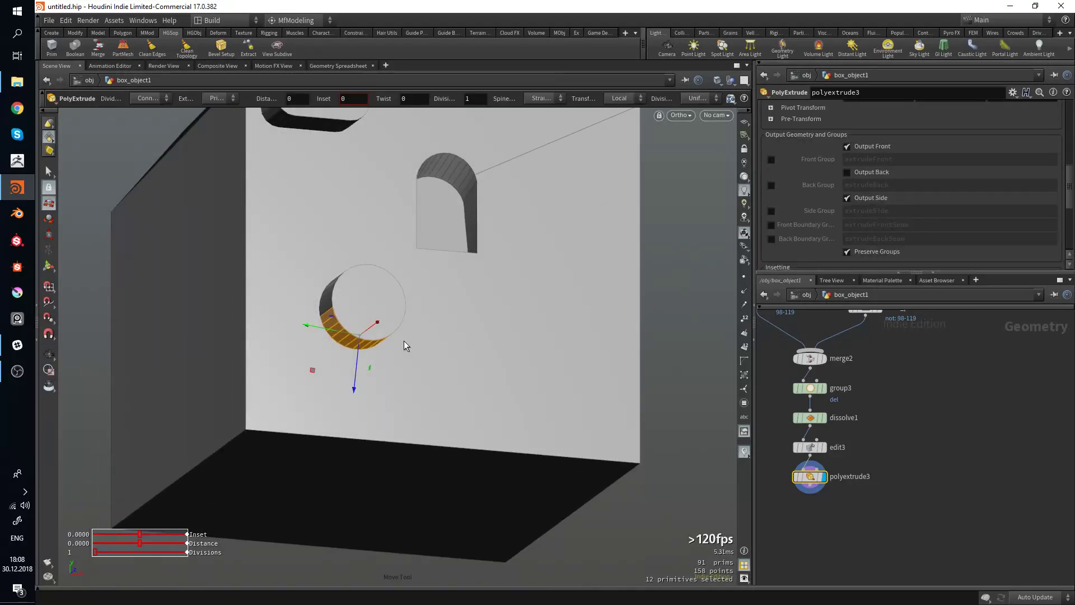
pyautogui.moveTo(354, 363); pyautogui.dragTo(354, 426)
# Flatten the extruded faces by setting the front transform's Z scale to 0.
pyautogui.press('e')
pyautogui.scroll(-5, 915, 191)
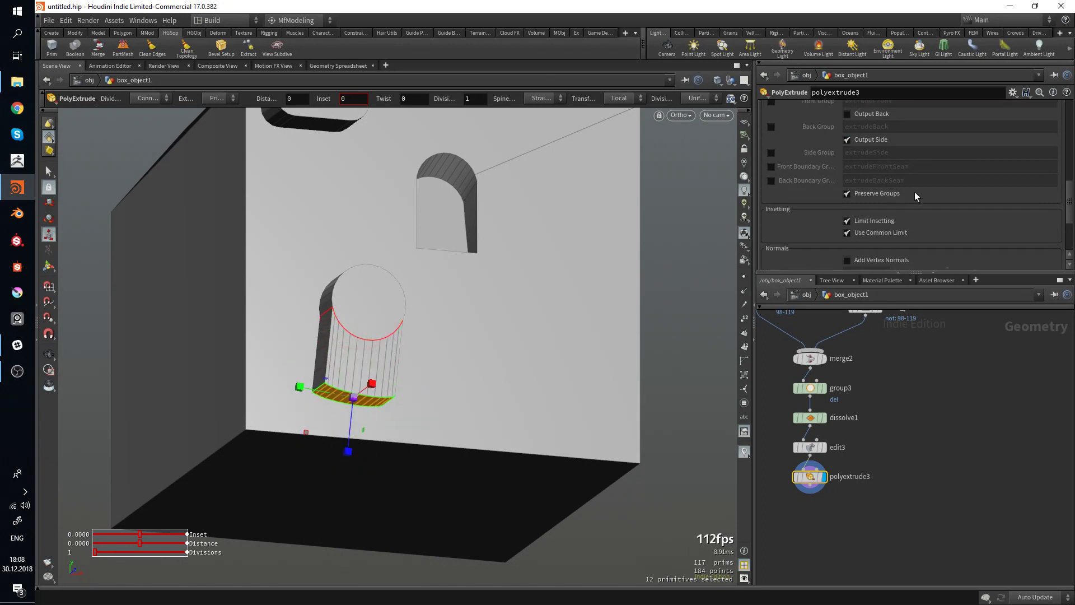
pyautogui.scroll(6, 938, 205)
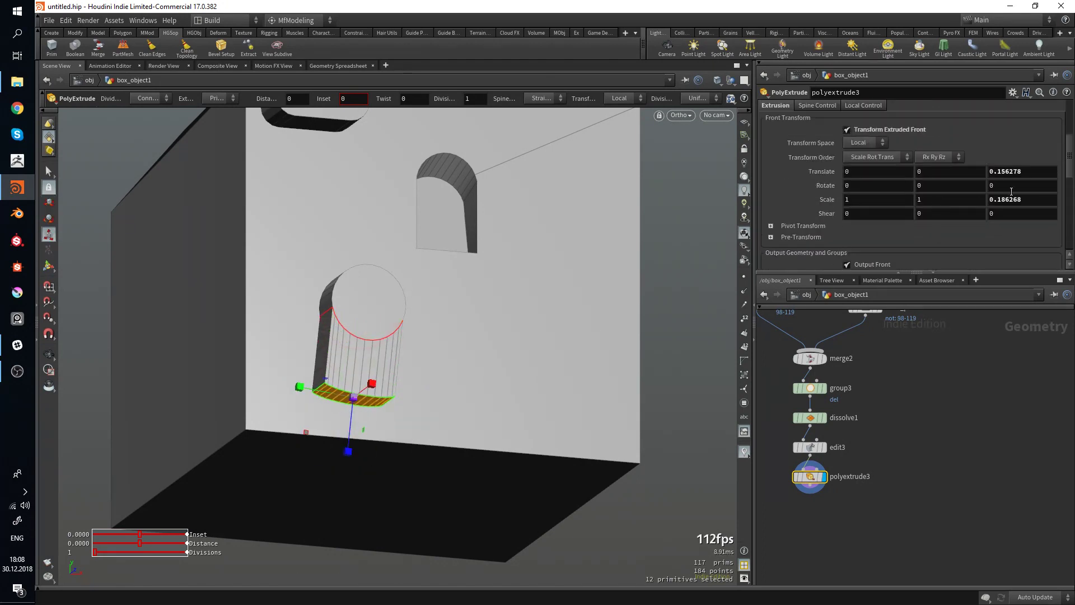
pyautogui.write('0')
pyautogui.press('Return')
# Run Clean Edges on the extruded mesh, check group4's Max Edge Angle and display dissolve2.
pyautogui.keyDown('alt'); pyautogui.moveTo(326, 322); pyautogui.dragTo(453, 345); pyautogui.keyUp('alt')
pyautogui.press('s')
pyautogui.doubleClick(420, 368)
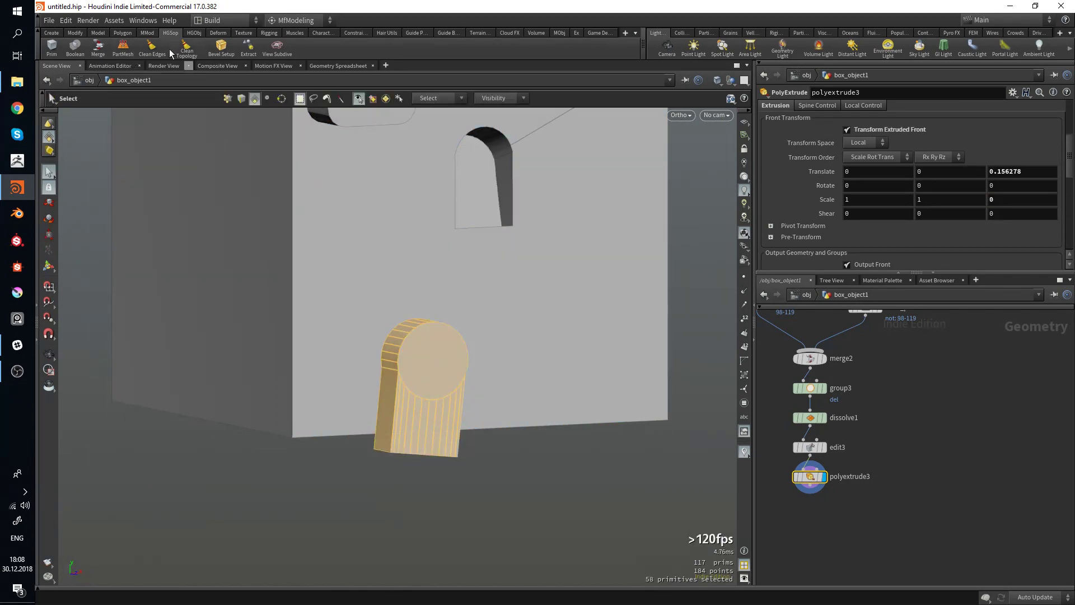
pyautogui.click(156, 49)
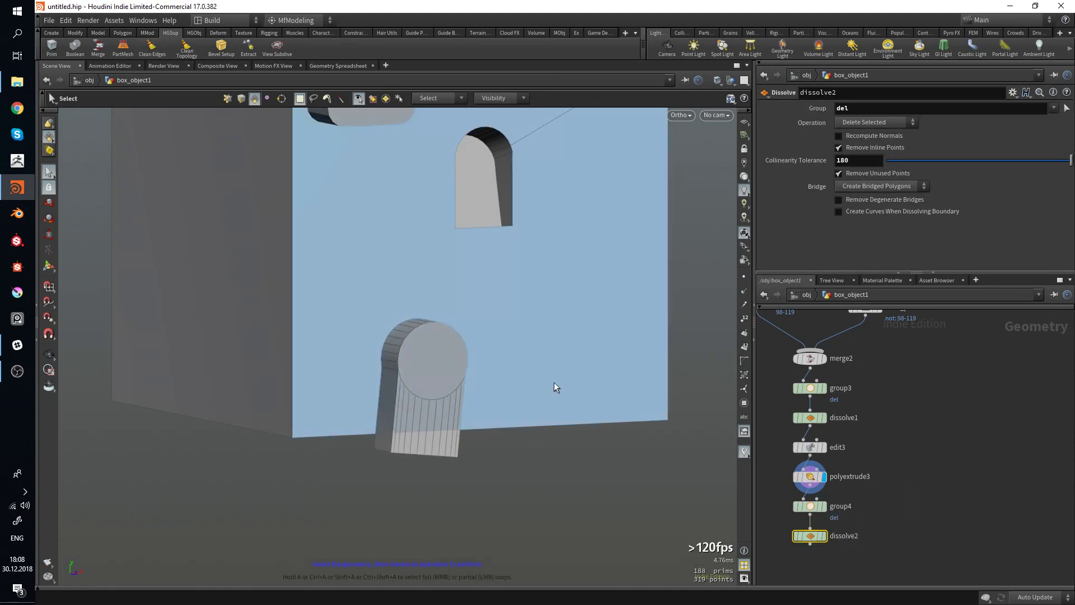
pyautogui.click(810, 506)
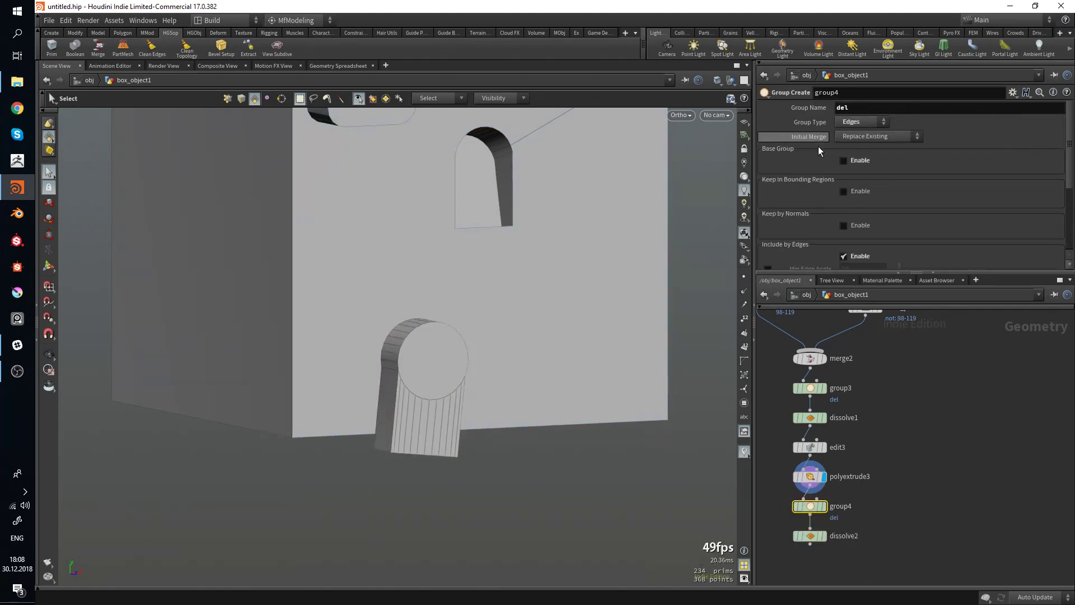
pyautogui.scroll(-3, 838, 167)
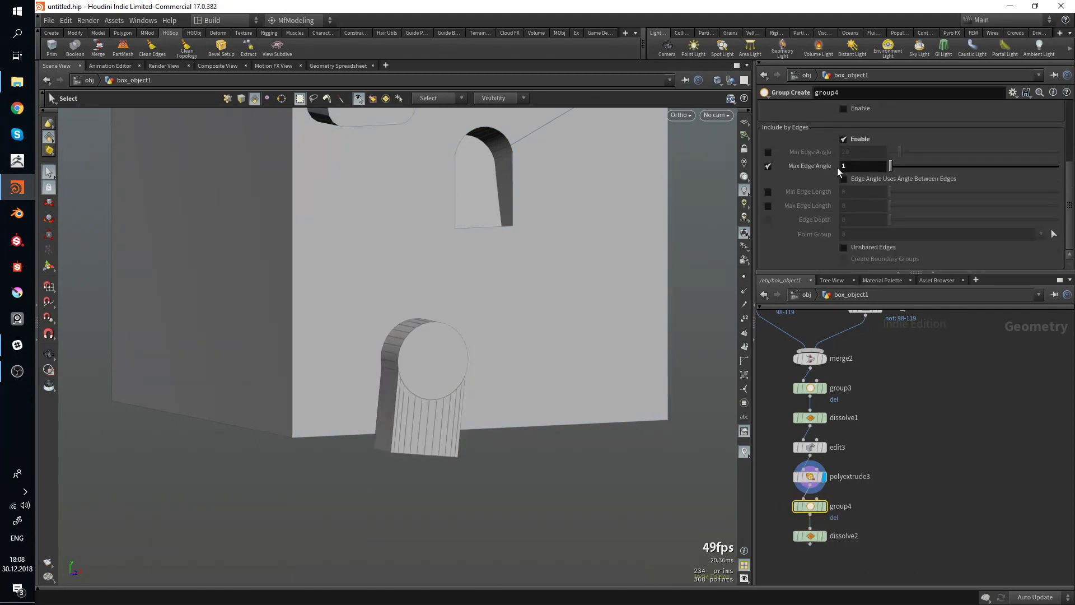
pyautogui.click(823, 535)
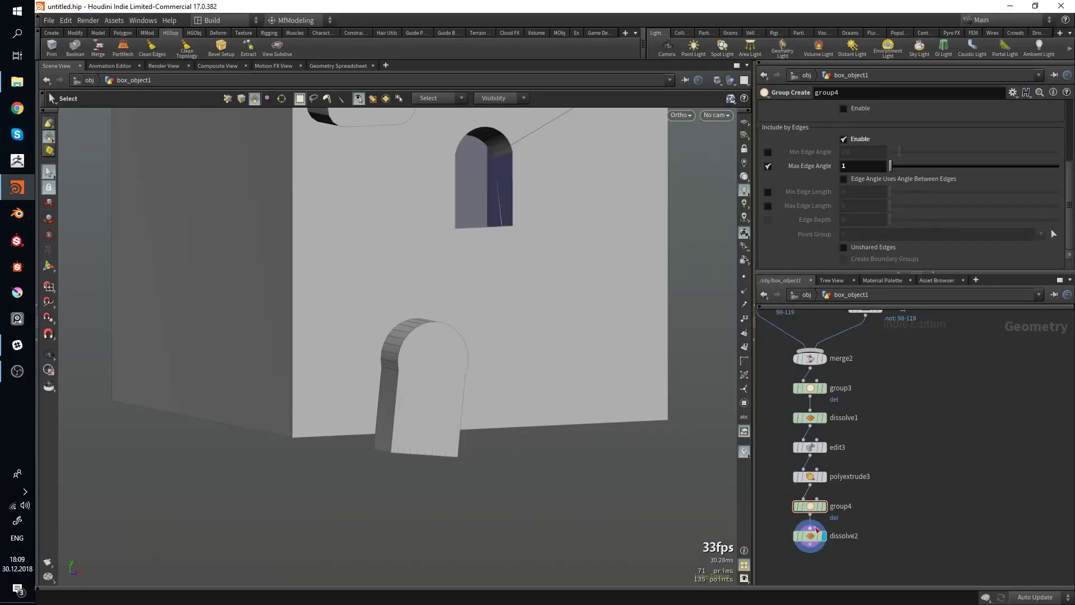
pyautogui.click(811, 535)
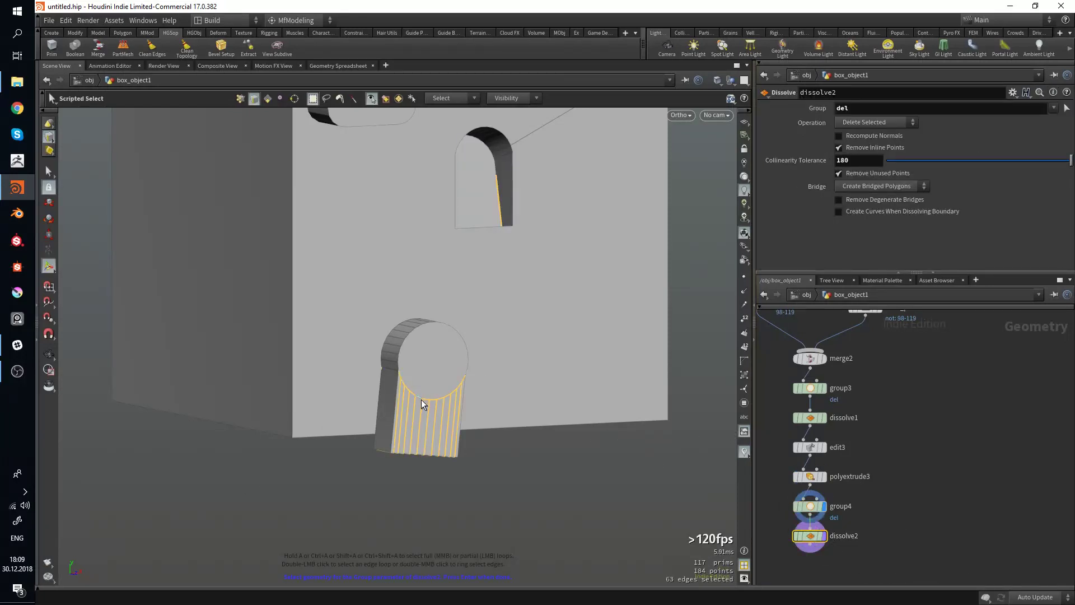
# Dissolve the two leftover edges p17-36 and p35-16 on the sides of the arched part.
pyautogui.press('Escape')
pyautogui.moveTo(539, 388); pyautogui.dragTo(364, 359)
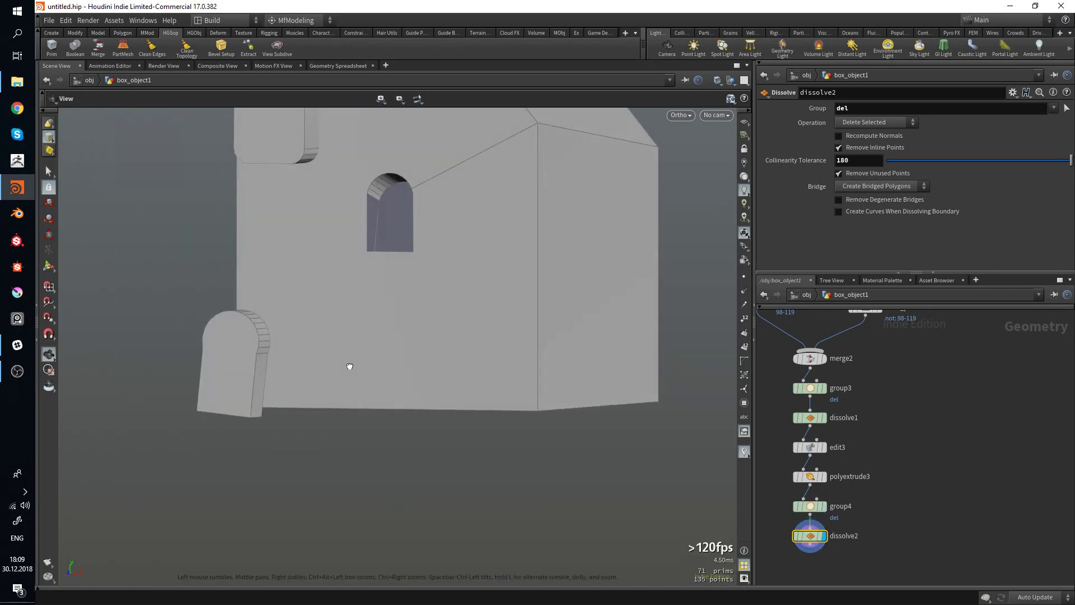
pyautogui.scroll(3, 364, 358)
pyautogui.click(297, 354)
pyautogui.keyDown('alt'); pyautogui.moveTo(297, 354); pyautogui.dragTo(509, 388); pyautogui.keyUp('alt')
pyautogui.press('s')
pyautogui.press('Delete')
# Select all primitives of the arched part and rotate it about 5.99° around Z so it stands upright.
pyautogui.press('4')
pyautogui.click(341, 357)
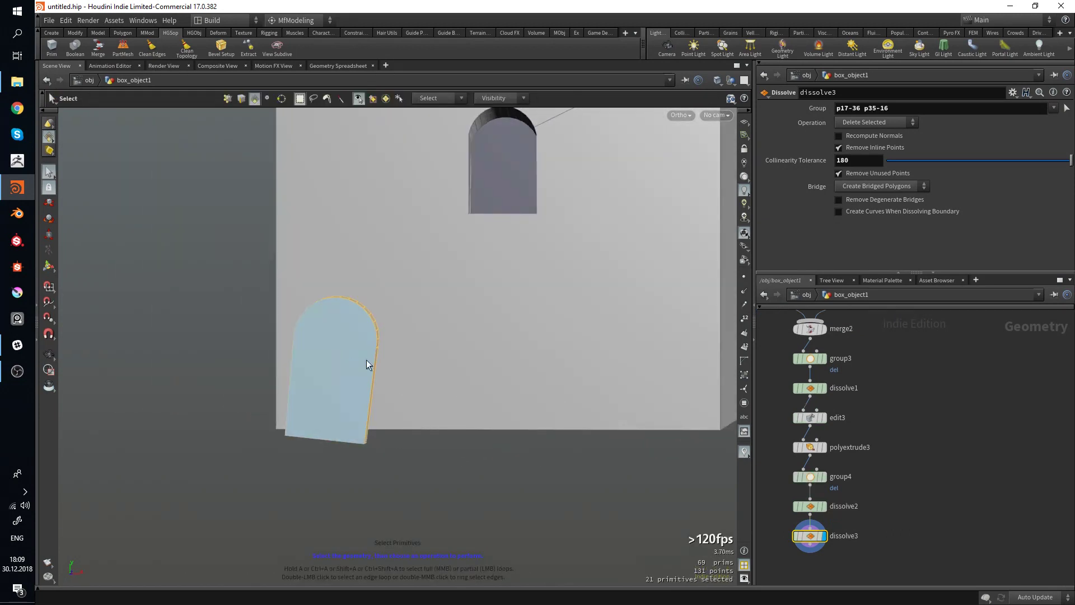
pyautogui.press('r')
pyautogui.moveTo(380, 336); pyautogui.dragTo(408, 312)
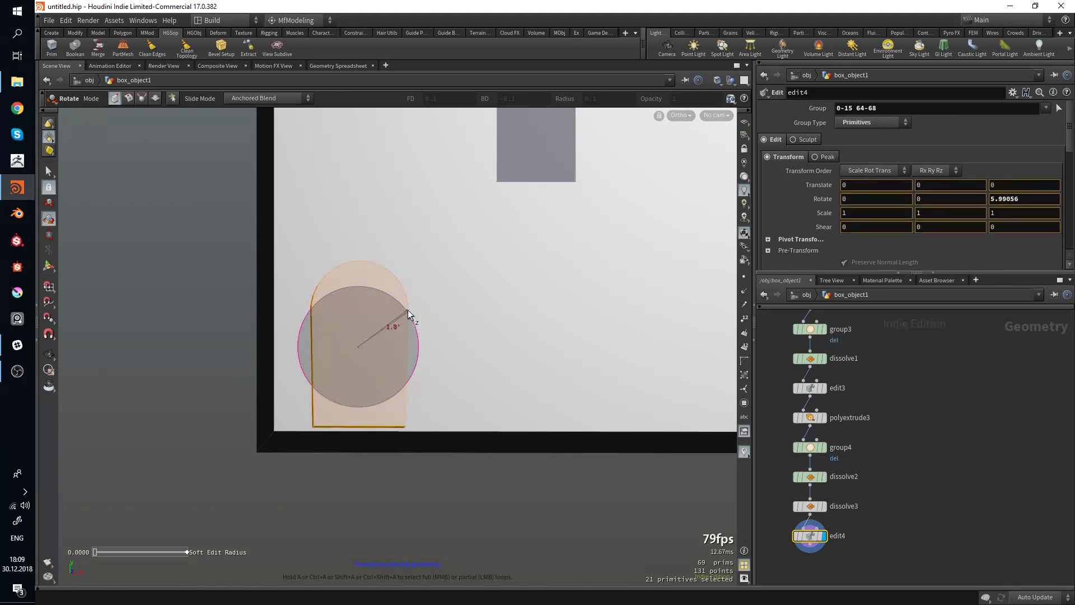
pyautogui.press('Escape')
pyautogui.moveTo(468, 448); pyautogui.dragTo(424, 447)
pyautogui.press('s')
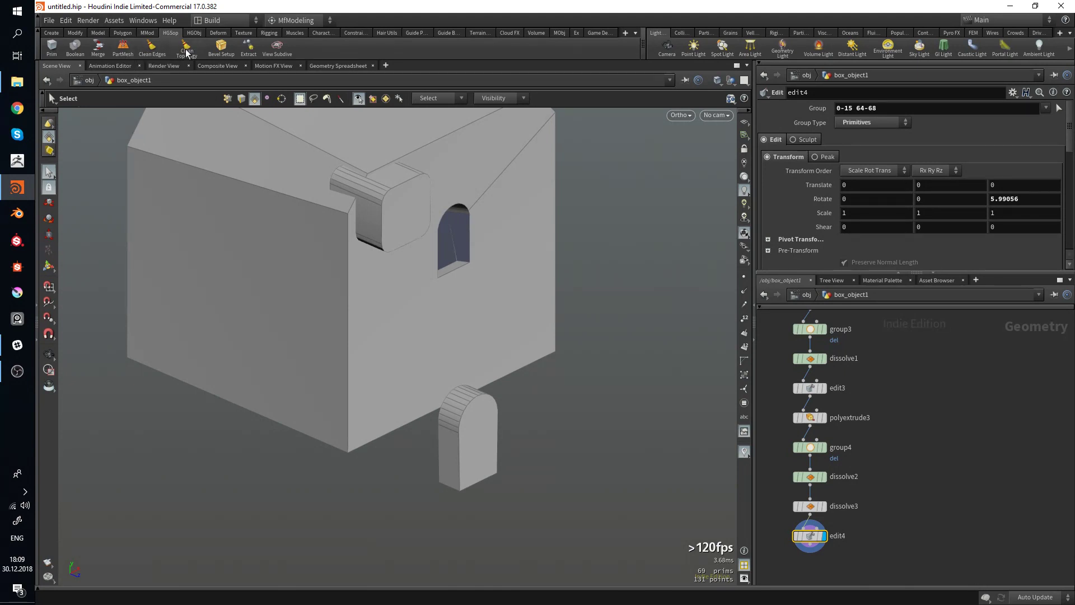
pyautogui.moveTo(540, 305)
pyautogui.keyDown('alt'); pyautogui.mouseDown()
pyautogui.moveTo(465, 314)
pyautogui.moveTo(537, 297)
pyautogui.mouseUp(); pyautogui.keyUp('alt')
pyautogui.keyDown('alt'); pyautogui.moveTo(537, 297); pyautogui.dragTo(401, 314, button='right'); pyautogui.keyUp('alt')
pyautogui.keyDown('alt'); pyautogui.moveTo(401, 314); pyautogui.dragTo(369, 308); pyautogui.keyUp('alt')
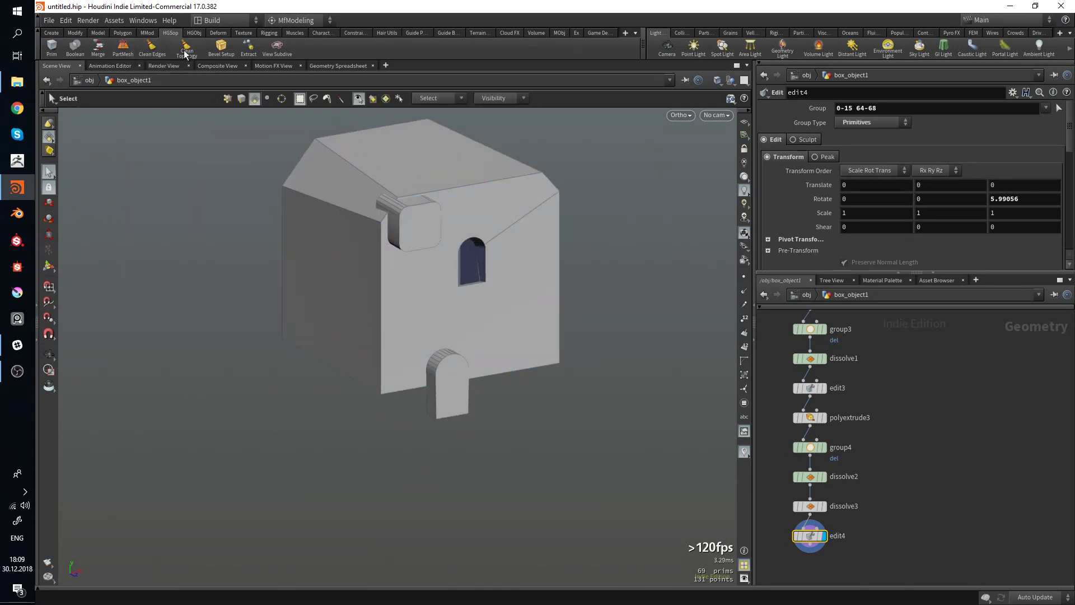
# Draw an open four-point polygon curve with HG_Prim beside the box's chamfered upper corner.
pyautogui.keyDown('alt'); pyautogui.moveTo(526, 252); pyautogui.dragTo(475, 233); pyautogui.keyUp('alt')
pyautogui.keyDown('alt'); pyautogui.moveTo(475, 233); pyautogui.dragTo(588, 359, button='right'); pyautogui.keyUp('alt')
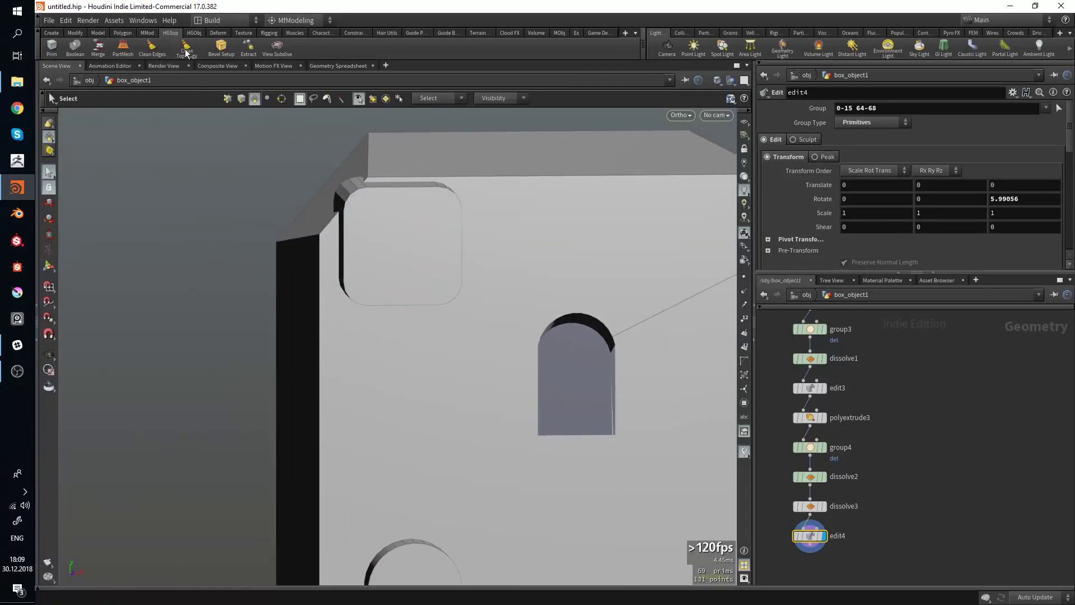
pyautogui.keyDown('alt'); pyautogui.moveTo(408, 317); pyautogui.dragTo(428, 340); pyautogui.keyUp('alt')
pyautogui.press('c')
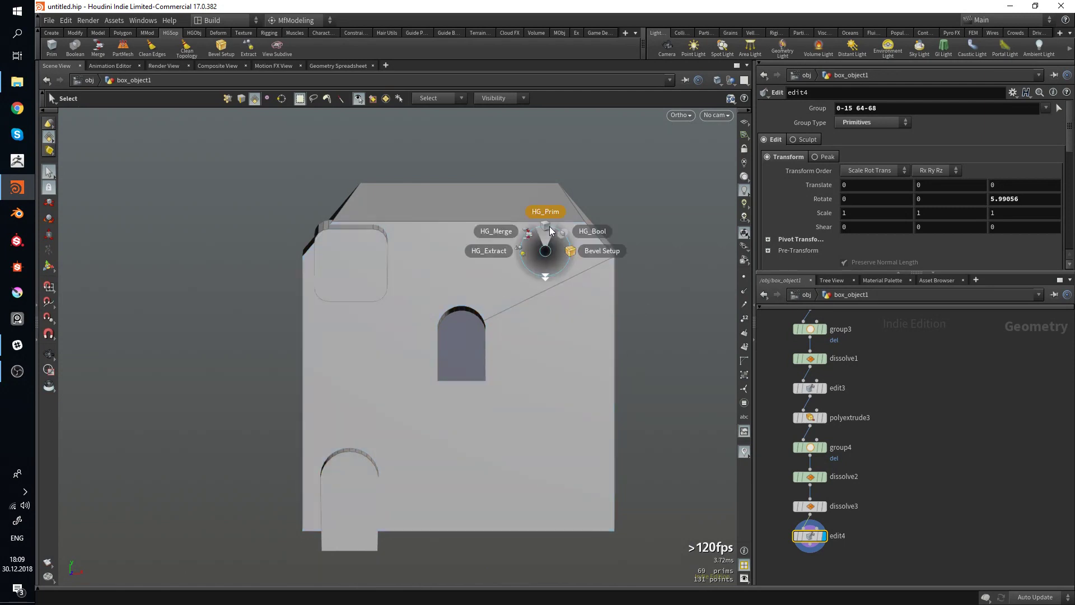
pyautogui.click(549, 212)
pyautogui.click(449, 240)
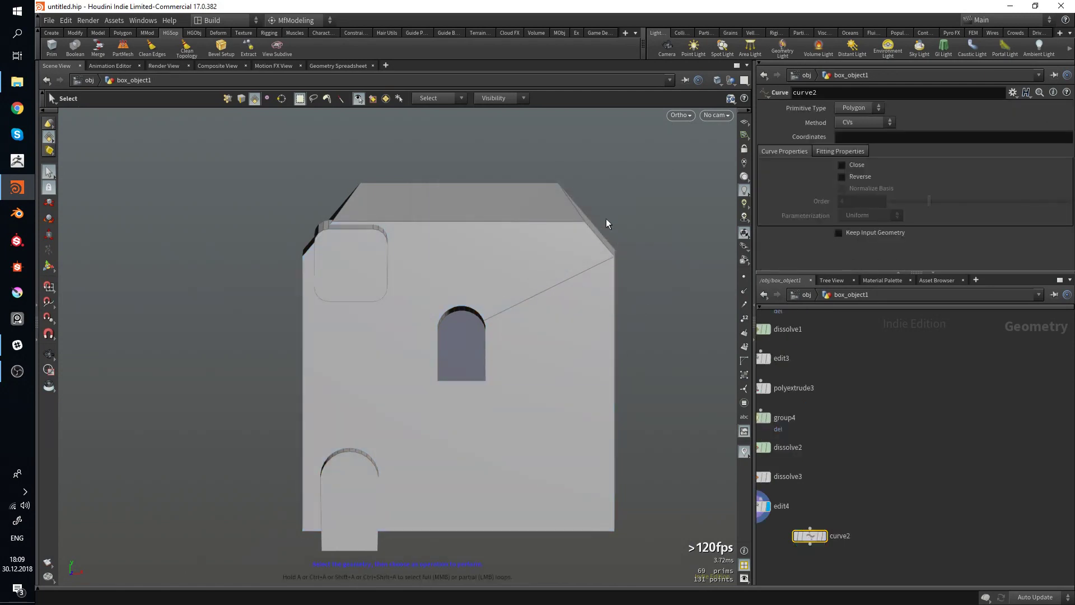
pyautogui.click(640, 204)
pyautogui.click(681, 263)
pyautogui.click(626, 274)
pyautogui.press('Return')
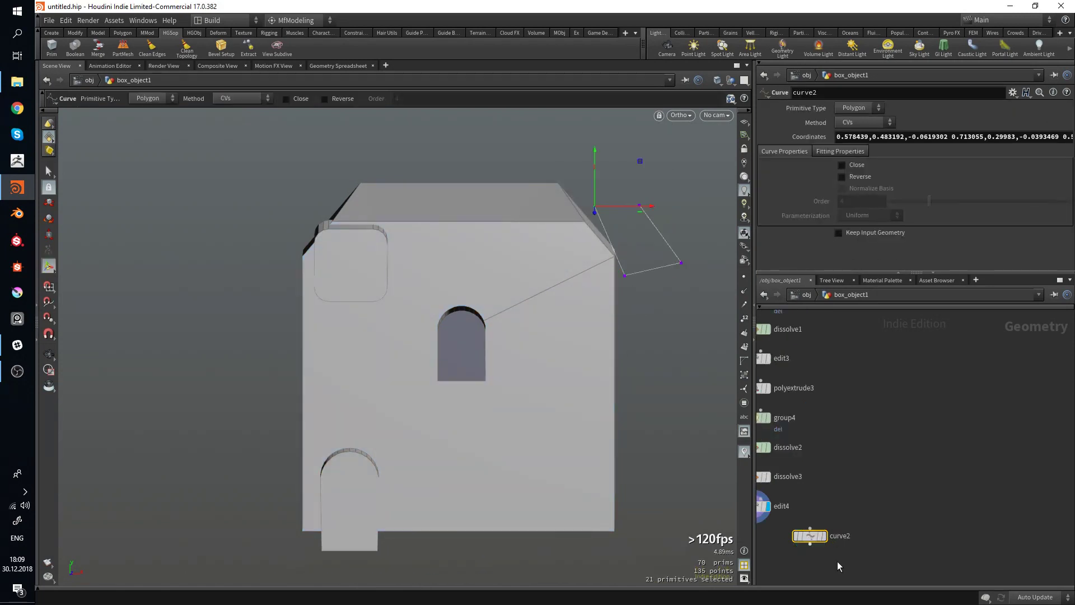
# Merge the edit4 mesh and the curve2 node with the HGSop Merge tool.
pyautogui.moveTo(907, 546); pyautogui.dragTo(758, 472)
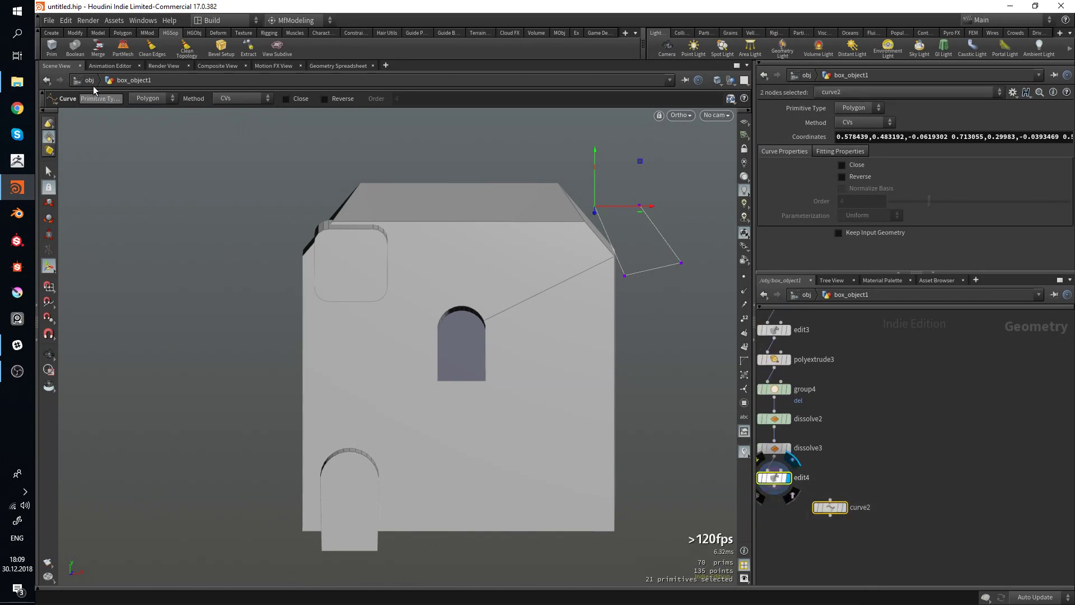
pyautogui.click(98, 48)
pyautogui.moveTo(823, 489); pyautogui.dragTo(823, 492)
pyautogui.keyDown('alt'); pyautogui.moveTo(566, 353); pyautogui.dragTo(588, 329); pyautogui.keyUp('alt')
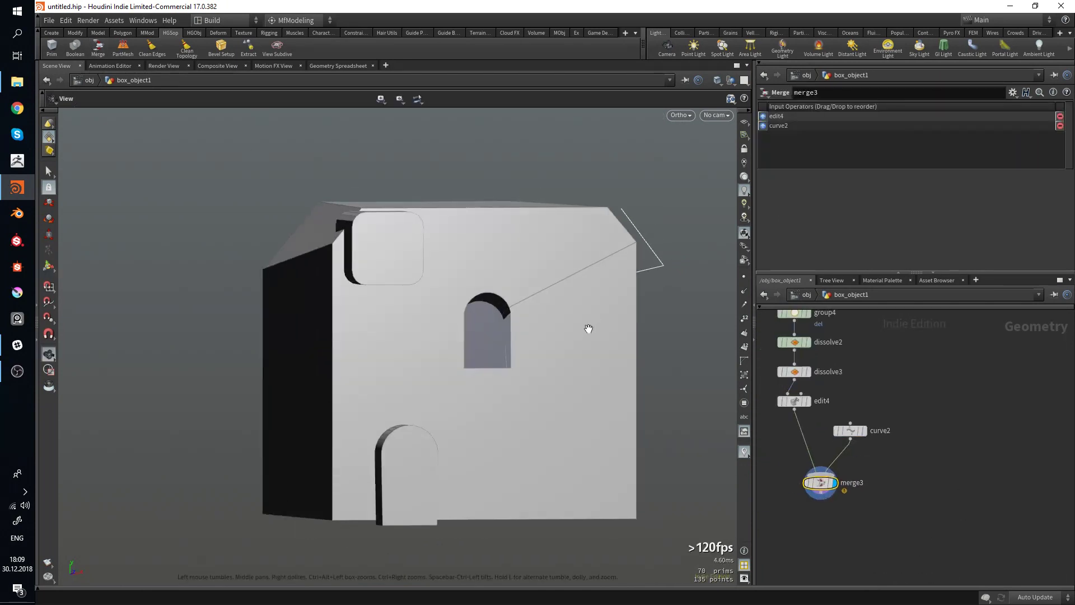
# Check the stray open curve in the merged geometry and run Clean Topology on it.
pyautogui.keyDown('alt'); pyautogui.moveTo(588, 329); pyautogui.dragTo(553, 352, button='middle'); pyautogui.keyUp('alt')
pyautogui.press('s')
pyautogui.keyDown('alt'); pyautogui.moveTo(633, 295); pyautogui.dragTo(583, 319); pyautogui.keyUp('alt')
pyautogui.click(638, 275)
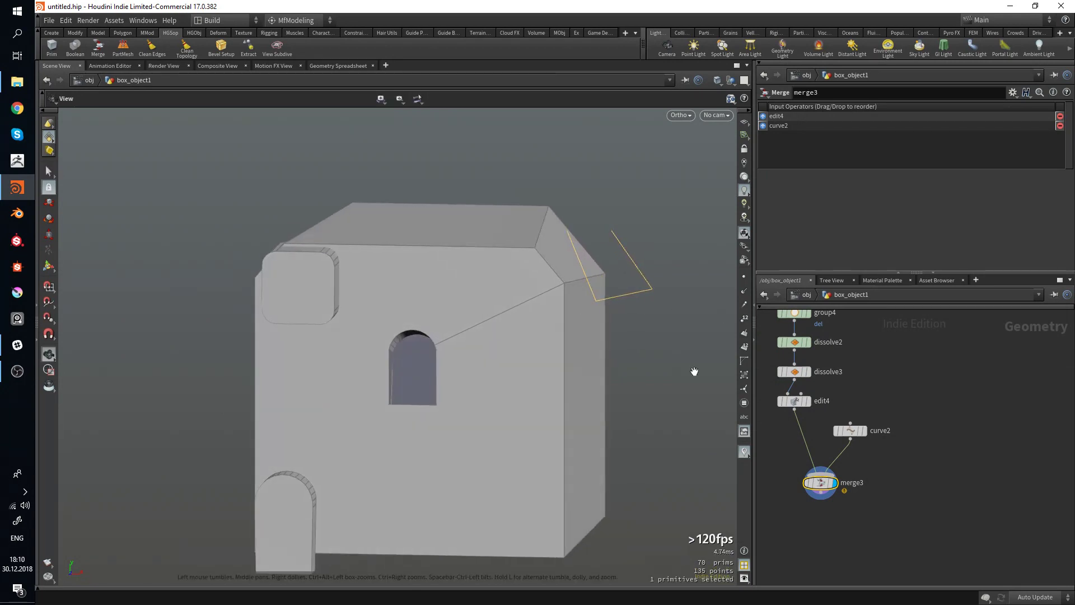
pyautogui.press('s')
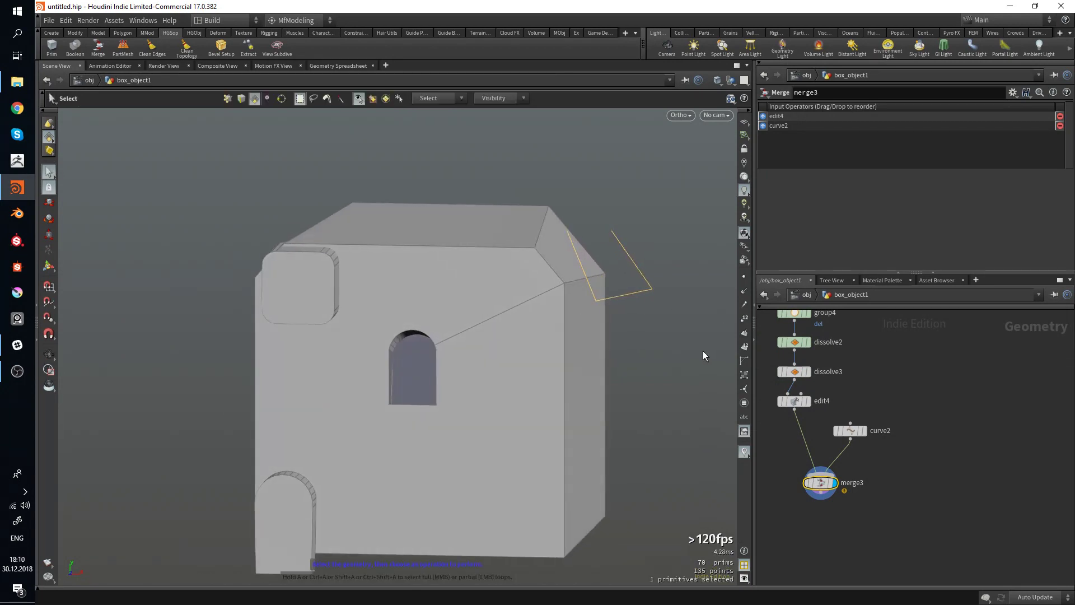
pyautogui.click(643, 335)
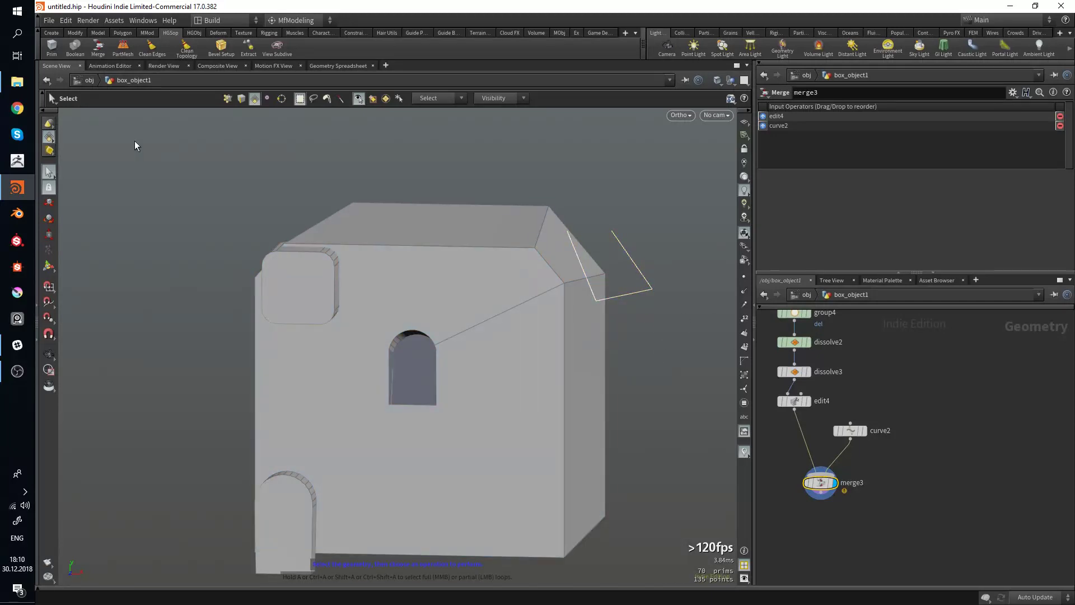
pyautogui.click(187, 49)
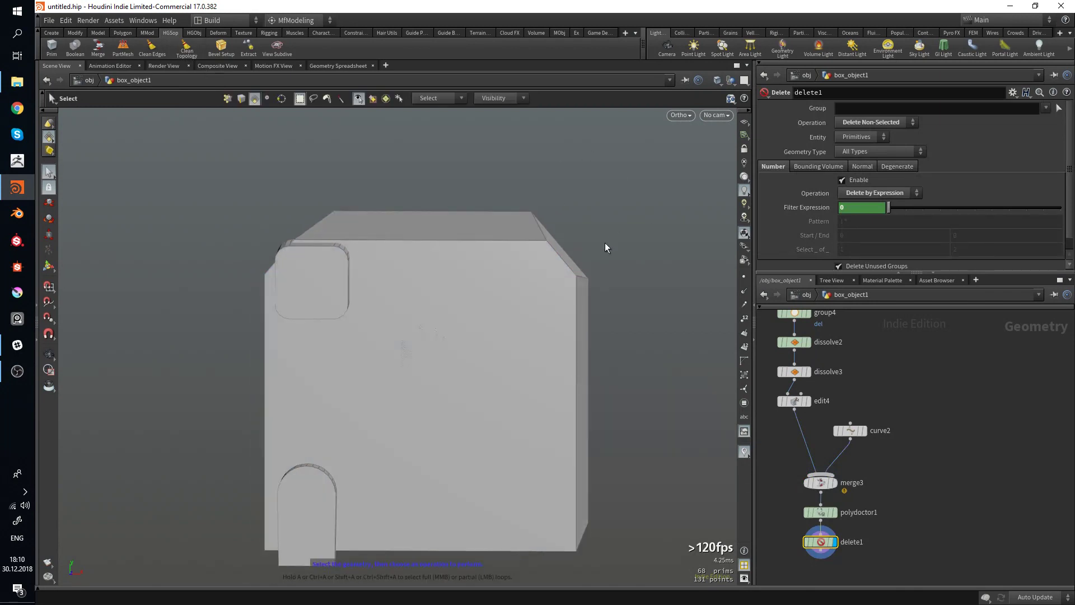
# Inspect polydoctor1's repair settings, compare the mesh with and without it, and leave the node bypassed.
pyautogui.moveTo(605, 244); pyautogui.dragTo(578, 301)
pyautogui.press('s')
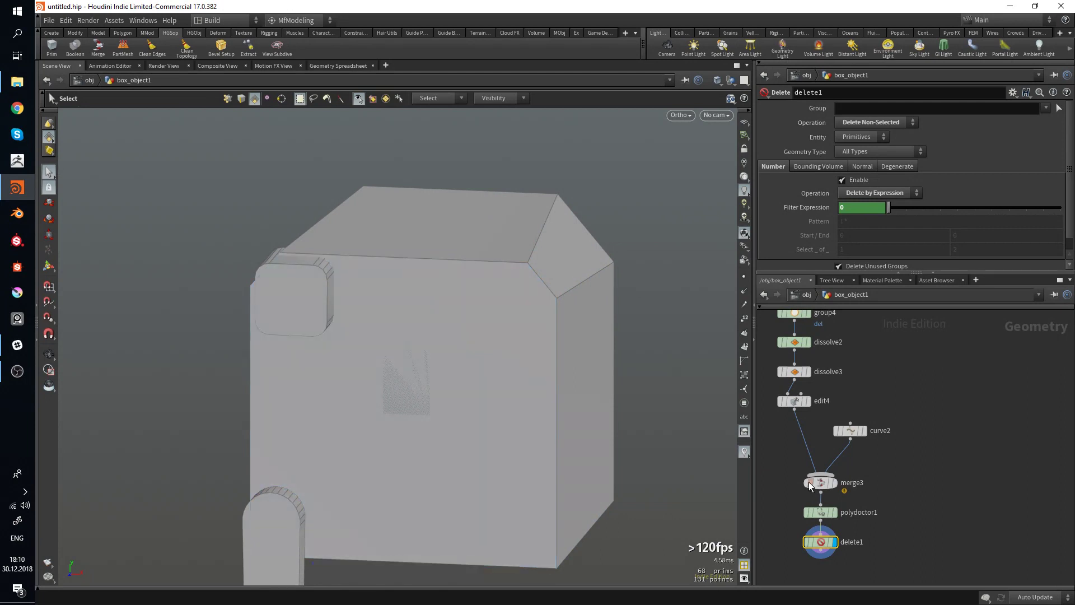
pyautogui.click(823, 512)
pyautogui.scroll(3, 821, 493)
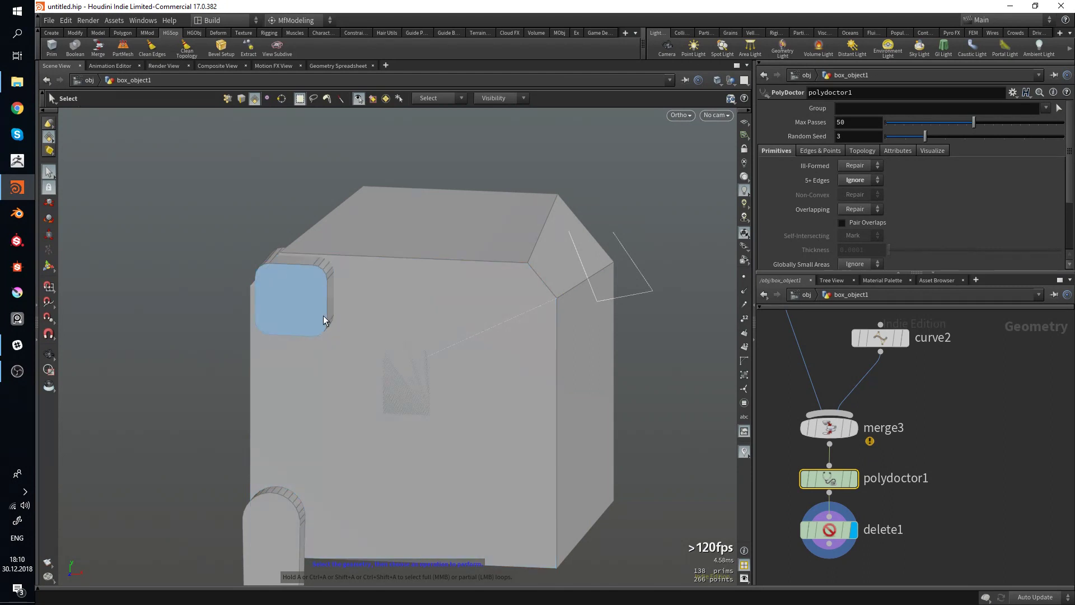
pyautogui.click(805, 481)
pyautogui.keyDown('alt'); pyautogui.moveTo(359, 375); pyautogui.dragTo(516, 403); pyautogui.keyUp('alt')
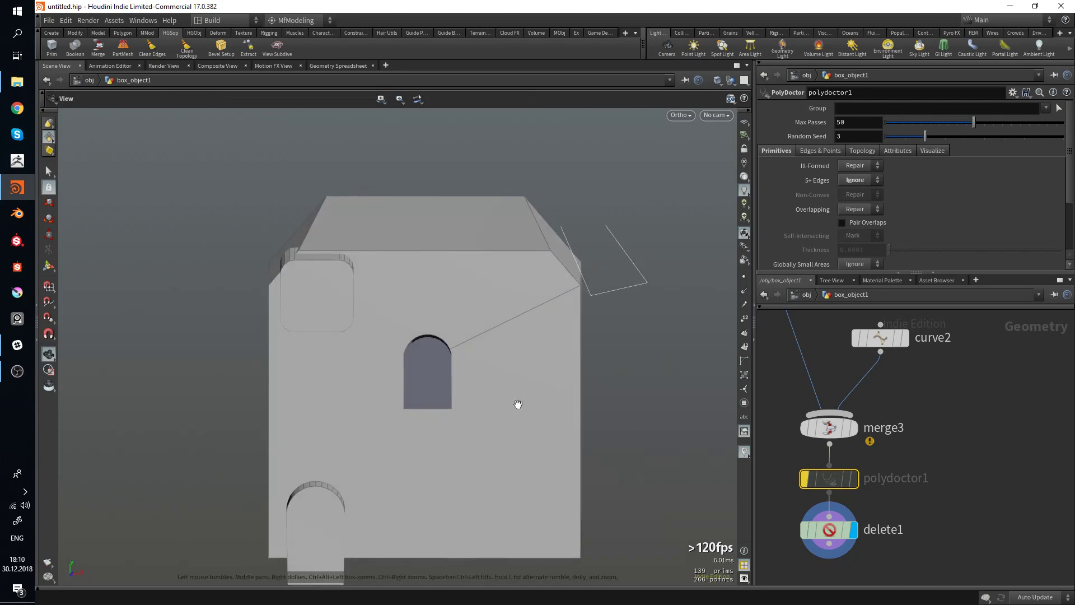
pyautogui.click(804, 480)
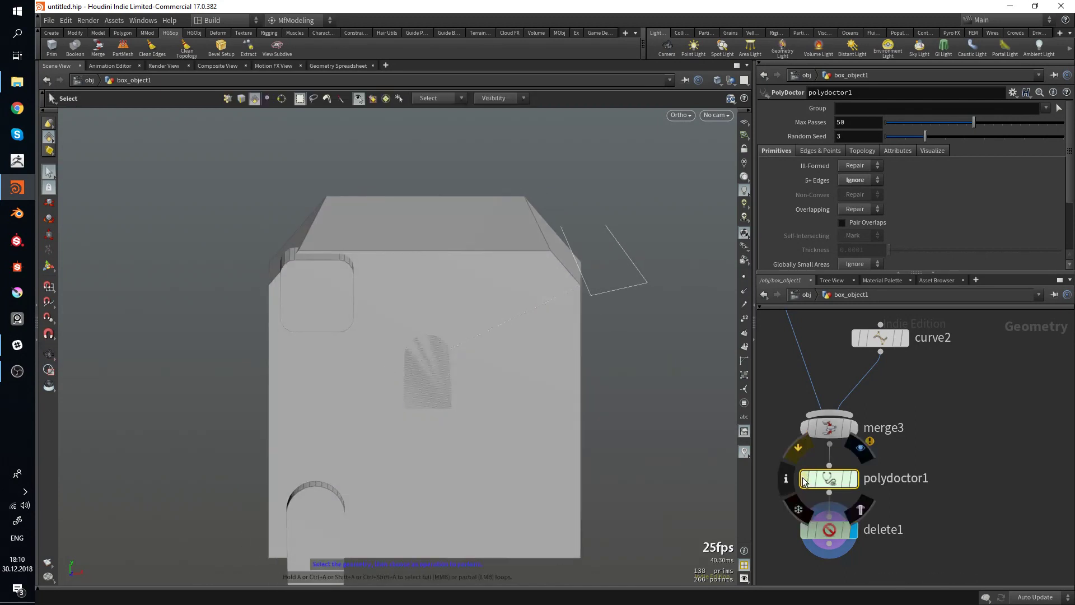
pyautogui.click(804, 480)
pyautogui.moveTo(807, 481)
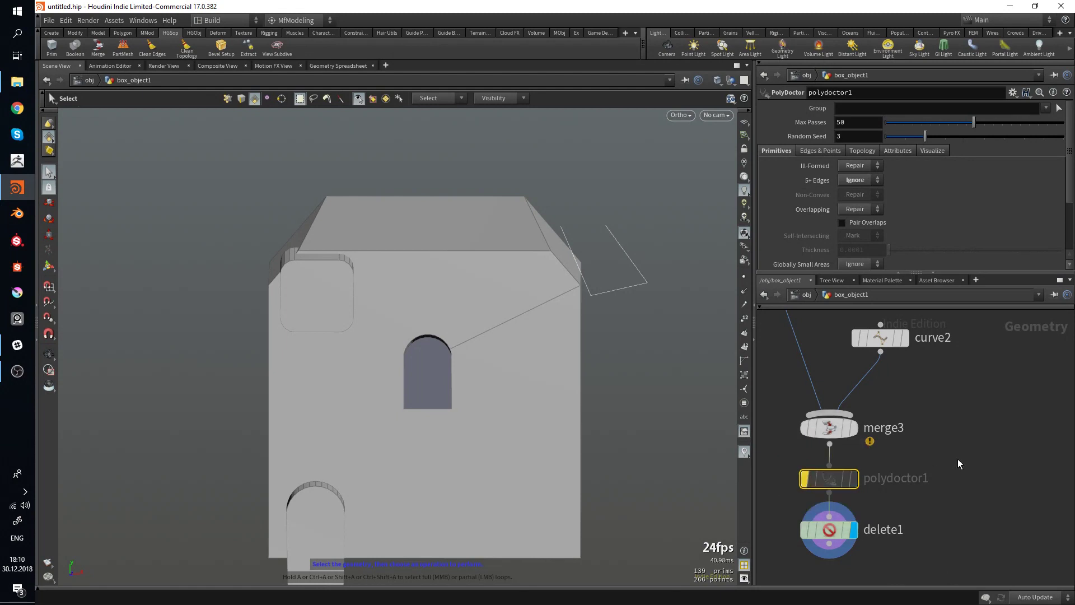
# Compare the mesh with delete1 bypassed and active, and show the expression behind its Filter Expression.
pyautogui.click(801, 528)
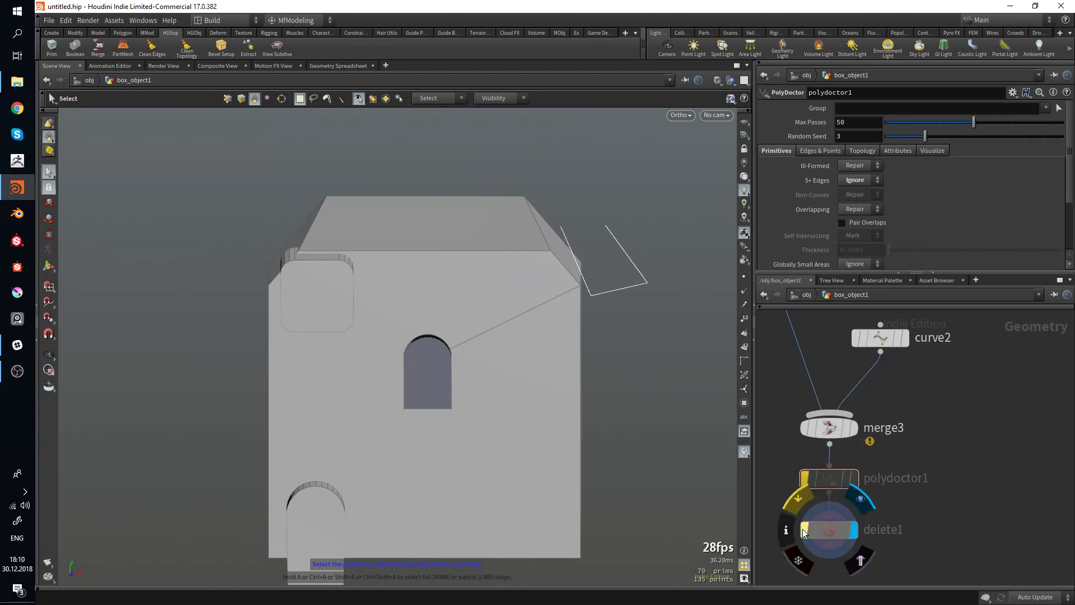
pyautogui.click(801, 528)
pyautogui.click(807, 207)
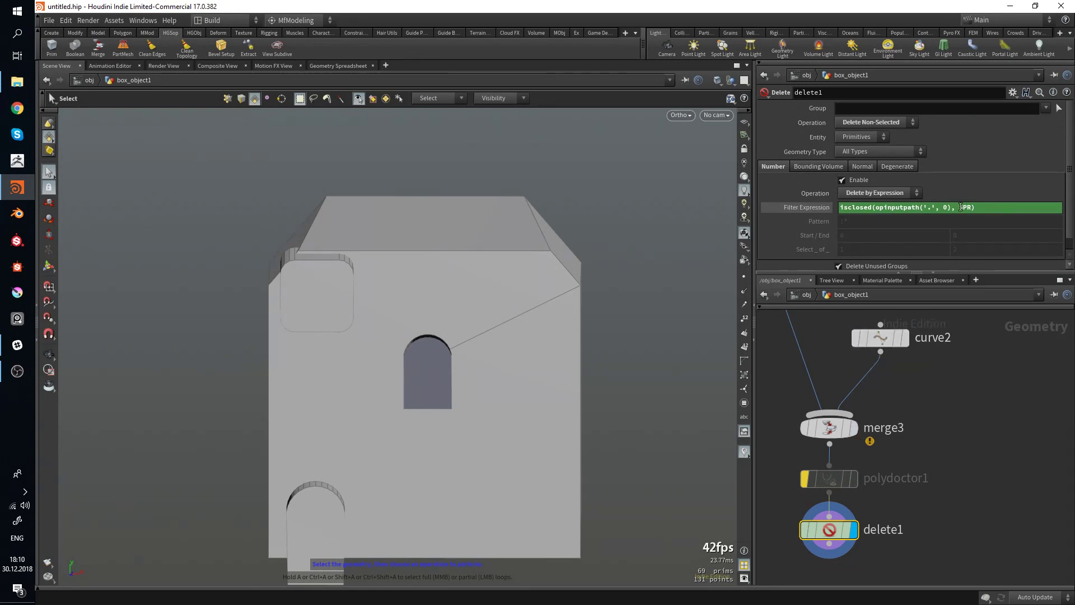
pyautogui.moveTo(569, 281); pyautogui.dragTo(530, 272)
pyautogui.click(907, 445)
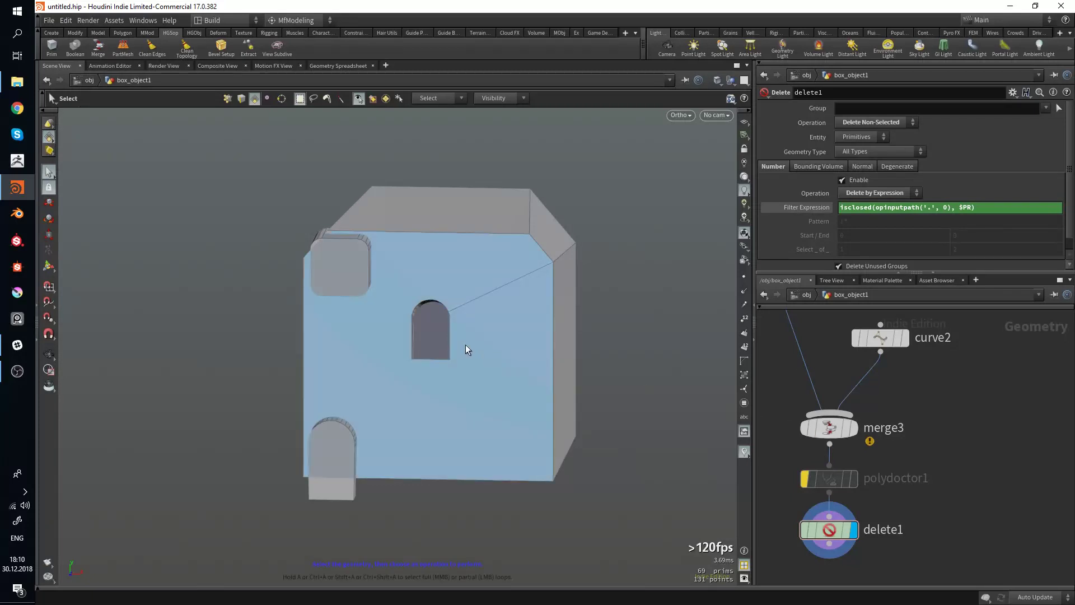
# Run Bevel Setup on the cleaned mesh in Basic mode.
pyautogui.click(187, 50)
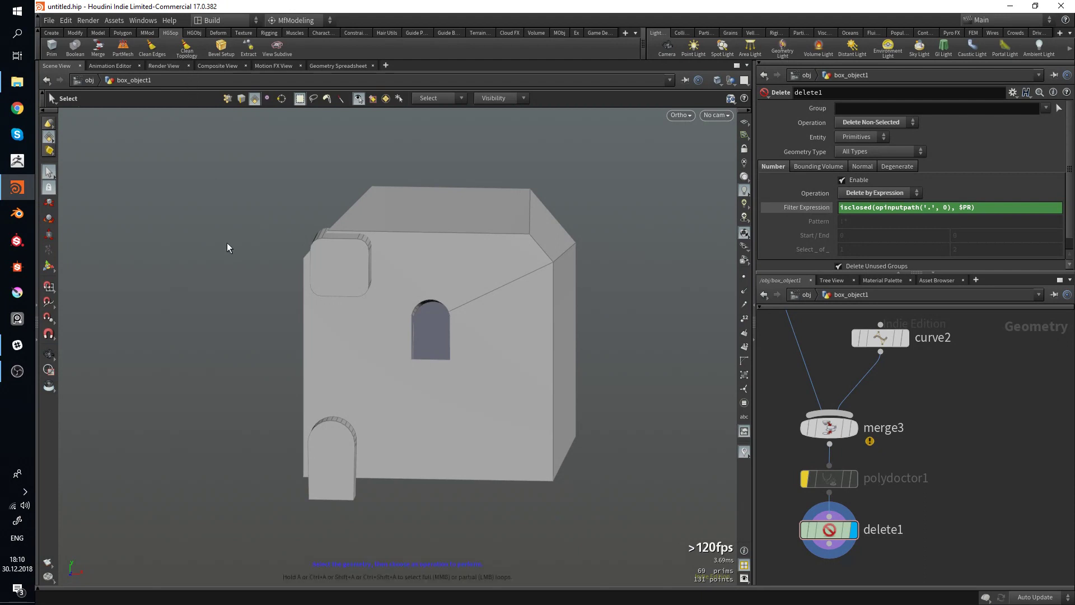
pyautogui.keyDown('alt'); pyautogui.moveTo(237, 168); pyautogui.dragTo(223, 101); pyautogui.keyUp('alt')
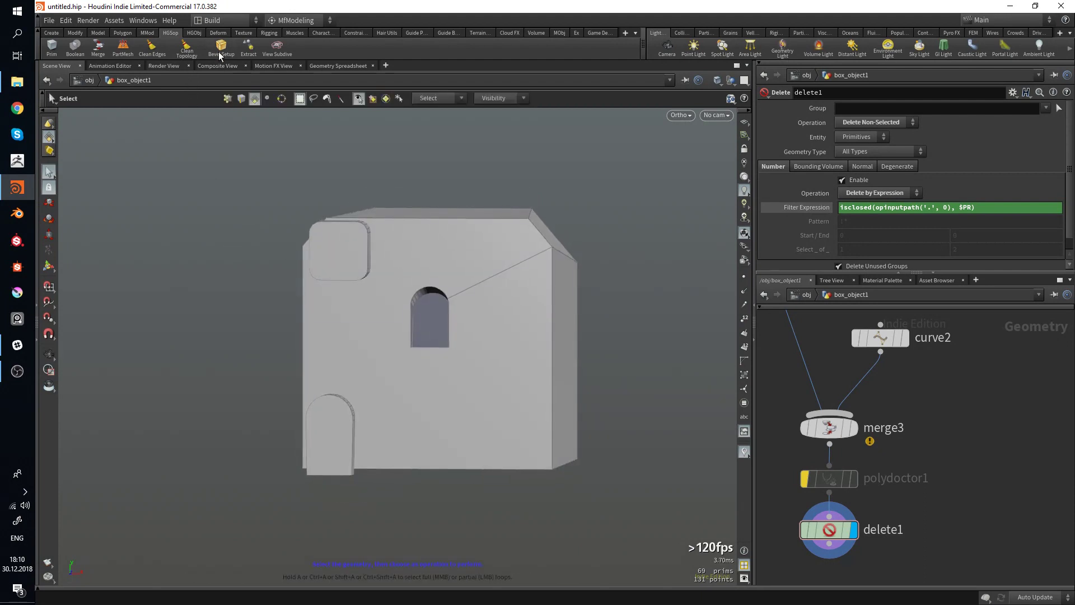
pyautogui.keyDown('alt'); pyautogui.moveTo(369, 410); pyautogui.dragTo(325, 384); pyautogui.keyUp('alt')
pyautogui.keyDown('alt'); pyautogui.moveTo(325, 384); pyautogui.dragTo(318, 381, button='middle'); pyautogui.keyUp('alt')
pyautogui.moveTo(888, 532); pyautogui.dragTo(899, 449, button='middle')
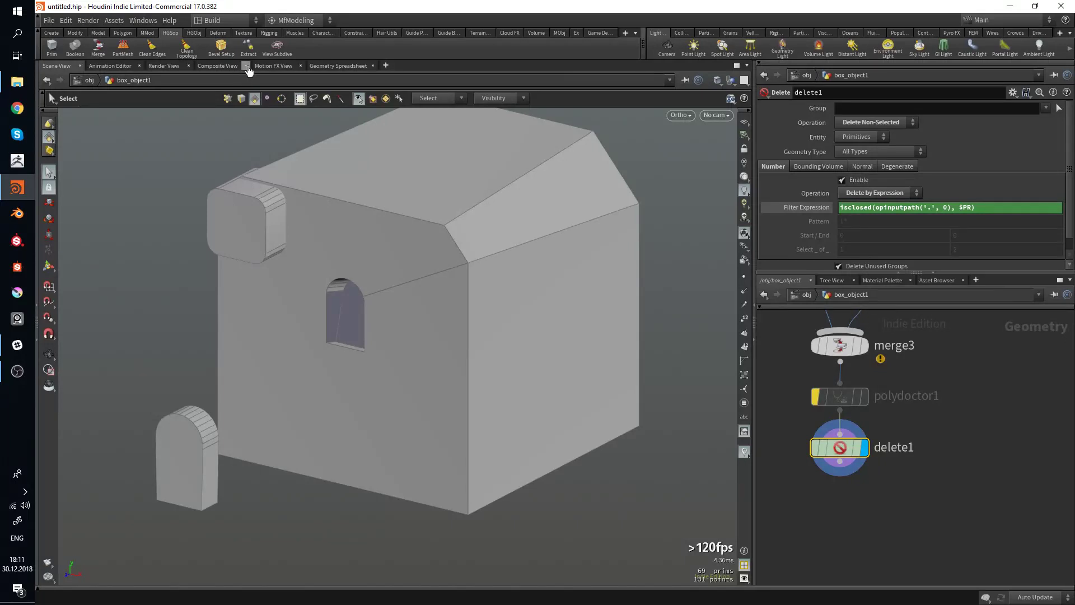
pyautogui.click(219, 52)
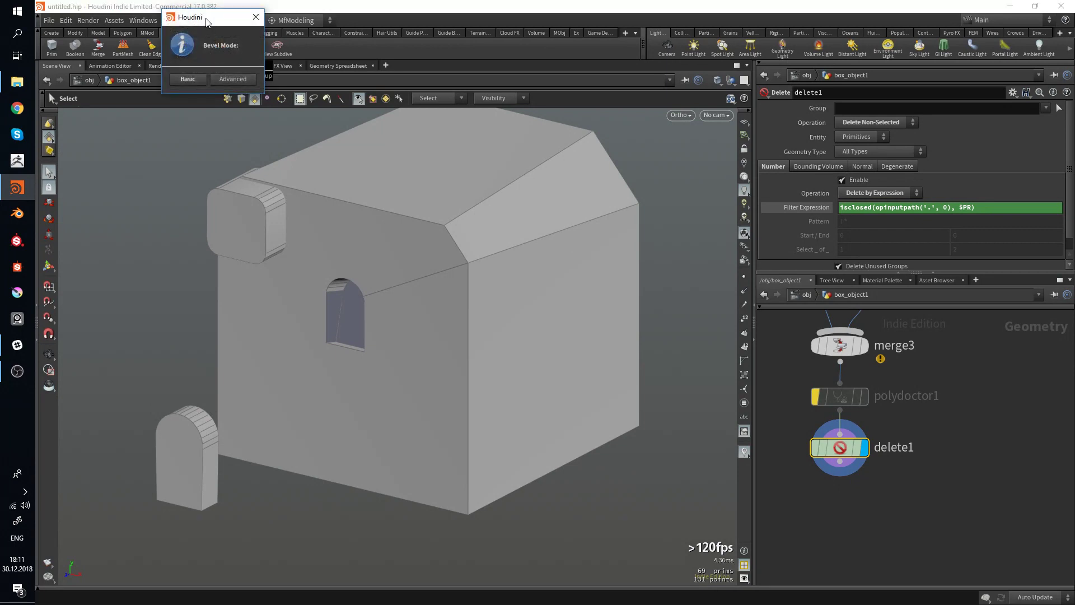
pyautogui.moveTo(208, 22); pyautogui.dragTo(378, 161)
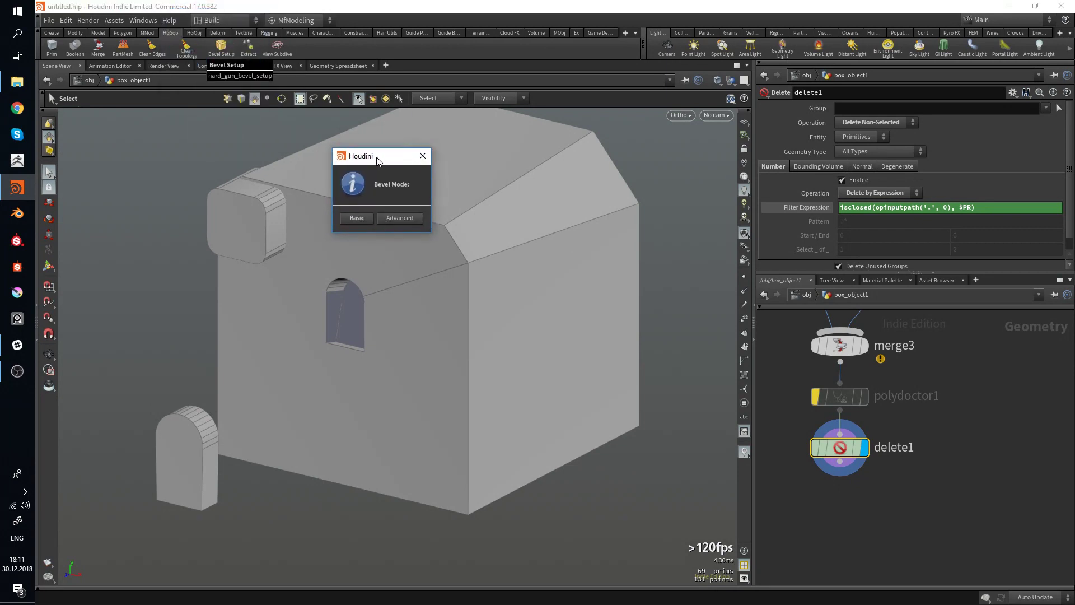
pyautogui.click(356, 220)
# Examine the arched opening's bevelled corners with wireframe and points shown, comparing the polyfill1 output with the normal3 output.
pyautogui.keyDown('alt'); pyautogui.moveTo(468, 341); pyautogui.dragTo(555, 257); pyautogui.keyUp('alt')
pyautogui.scroll(-6, 554, 257)
pyautogui.keyDown('alt'); pyautogui.moveTo(683, 258); pyautogui.dragTo(356, 263, button='middle'); pyautogui.keyUp('alt')
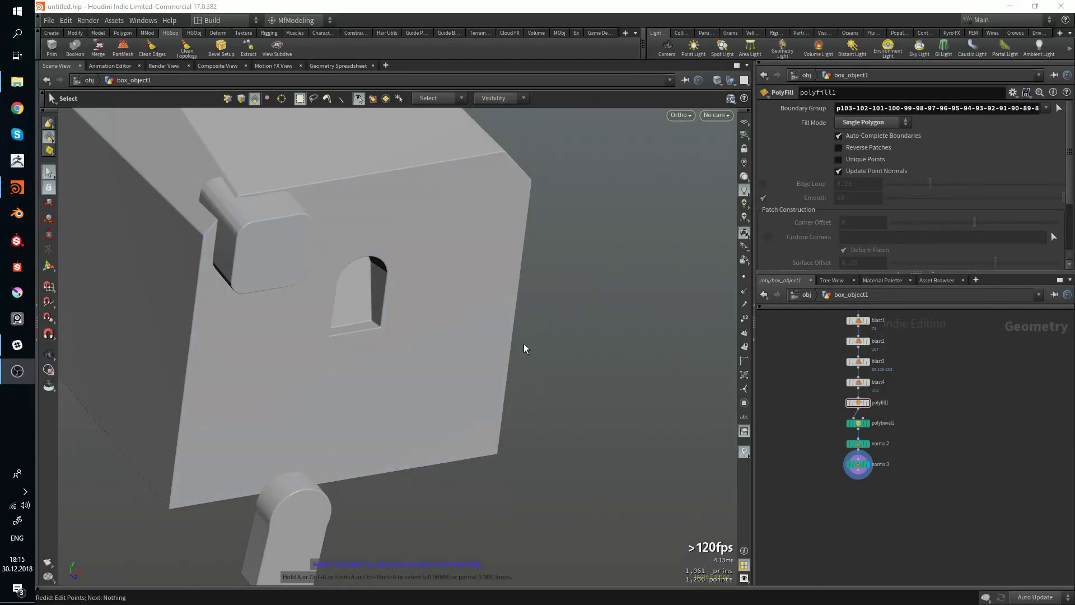
pyautogui.keyDown('alt'); pyautogui.moveTo(423, 296); pyautogui.dragTo(366, 265); pyautogui.keyUp('alt')
pyautogui.scroll(5, 367, 265)
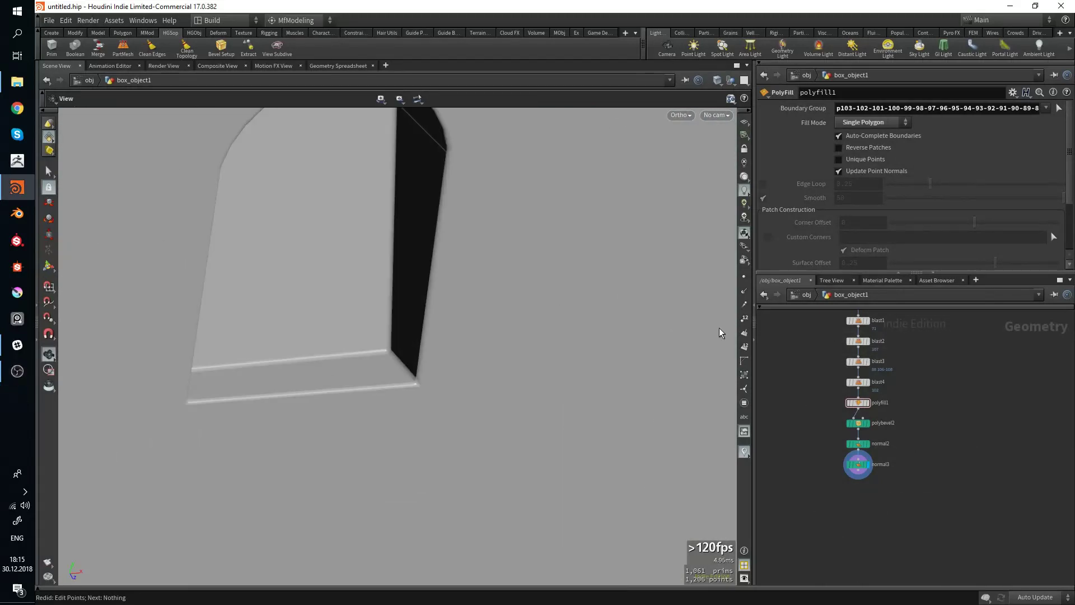
pyautogui.press('s')
pyautogui.press('w')
pyautogui.press('2')
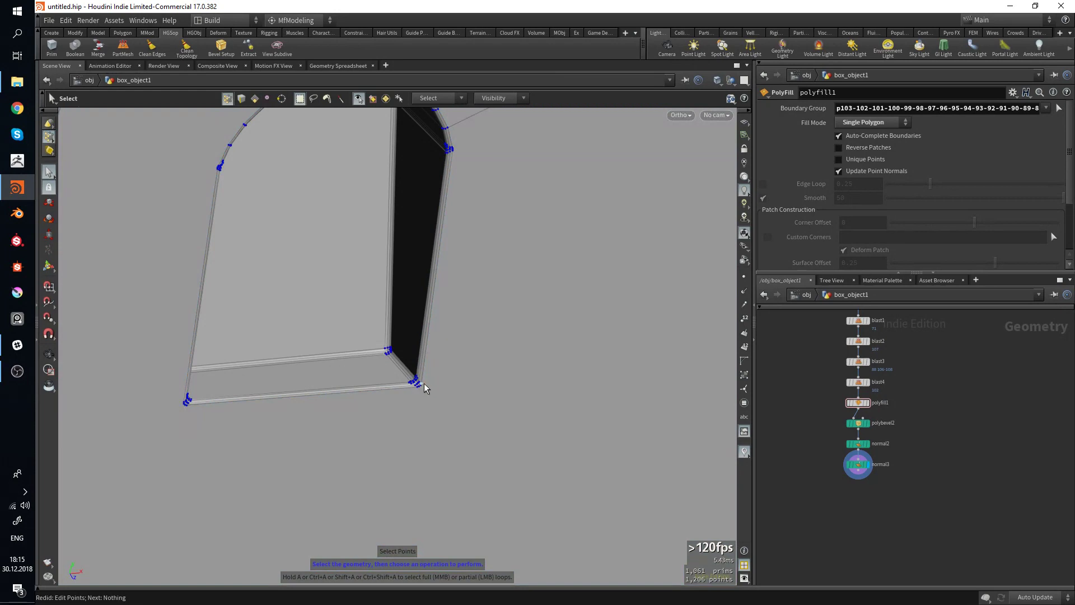
pyautogui.click(864, 409)
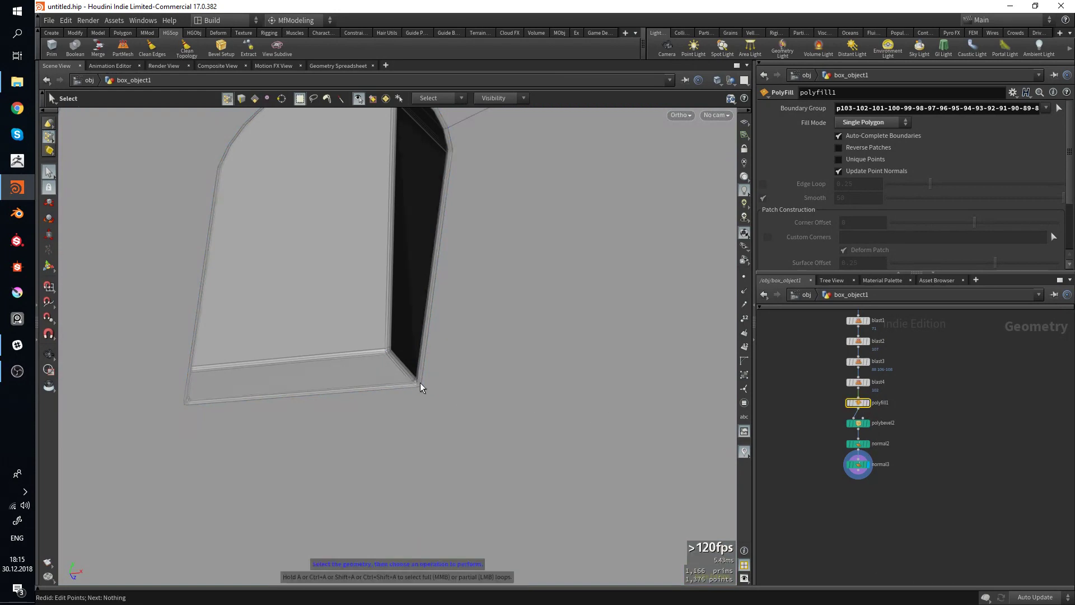
pyautogui.click(869, 403)
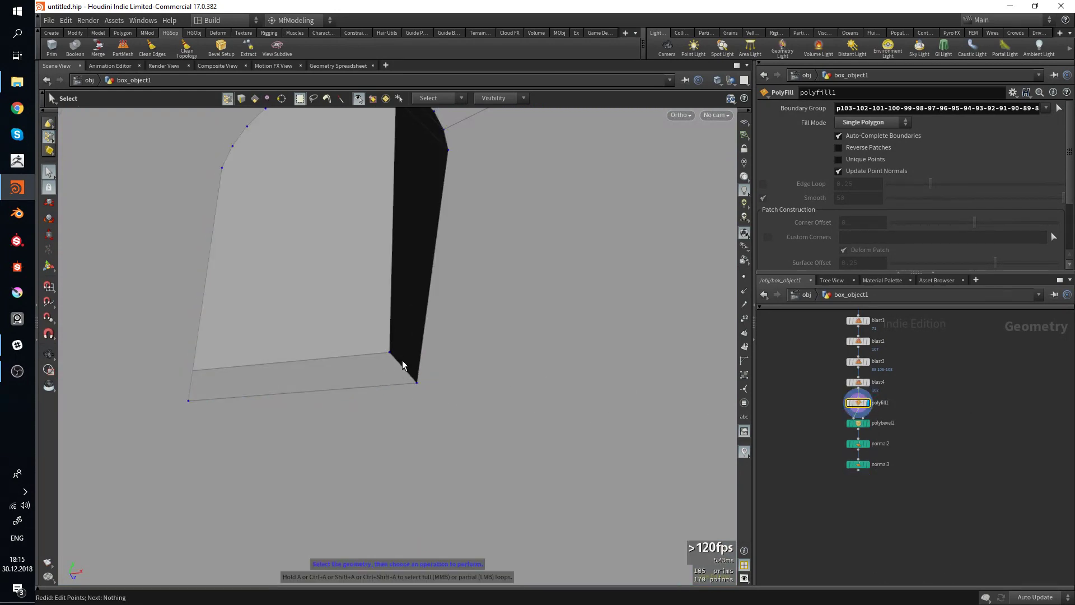
pyautogui.click(867, 464)
# Move polybevel2, normal2 and normal3 together slightly further below polyfill1 in the network.
pyautogui.moveTo(931, 424); pyautogui.dragTo(845, 466)
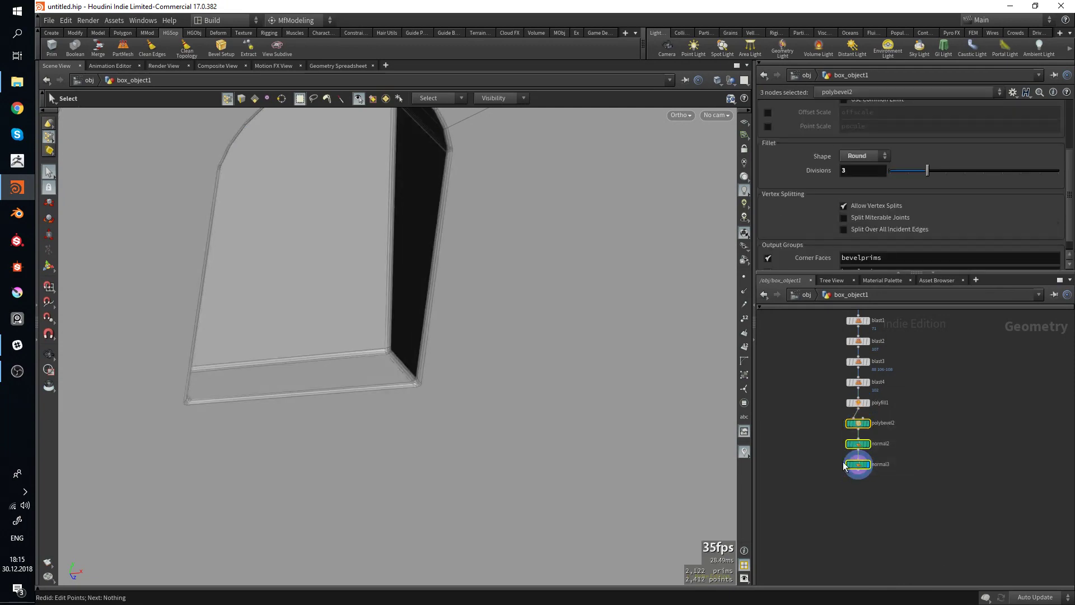
pyautogui.moveTo(858, 427); pyautogui.dragTo(858, 439)
pyautogui.click(906, 422)
# Examine the bevelled edges of the arched opening and the rounded block, both shaded and with wireframe.
pyautogui.keyDown('alt'); pyautogui.moveTo(468, 355); pyautogui.dragTo(420, 340); pyautogui.keyUp('alt')
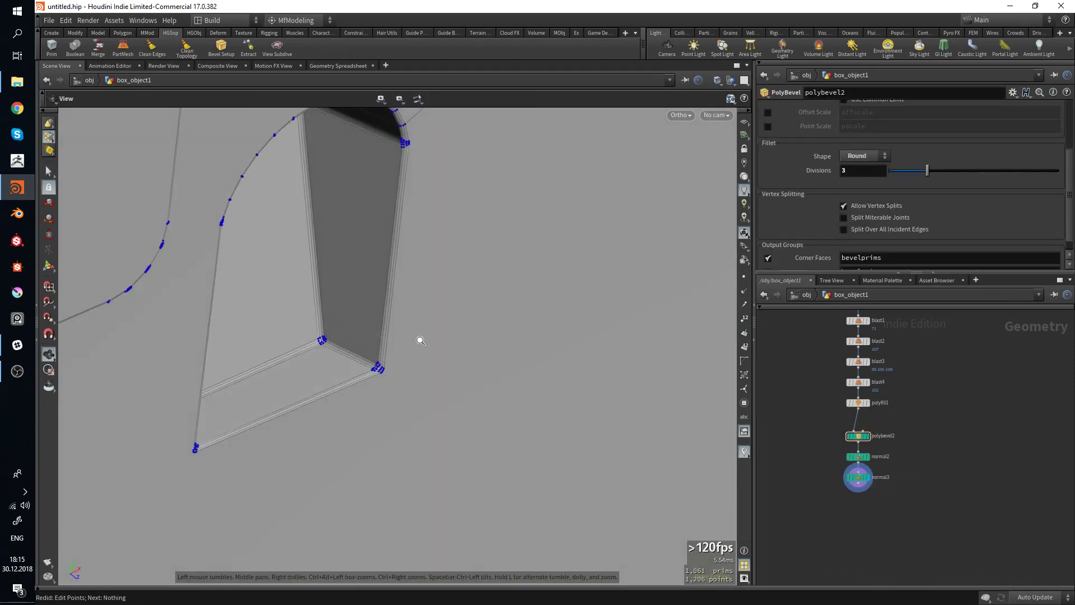
pyautogui.keyDown('alt'); pyautogui.moveTo(420, 340); pyautogui.dragTo(364, 343, button='right'); pyautogui.keyUp('alt')
pyautogui.keyDown('alt'); pyautogui.moveTo(365, 342); pyautogui.dragTo(380, 332); pyautogui.keyUp('alt')
pyautogui.press('Escape')
pyautogui.keyDown('alt'); pyautogui.moveTo(544, 274); pyautogui.dragTo(535, 355); pyautogui.keyUp('alt')
pyautogui.moveTo(204, 245); pyautogui.dragTo(292, 309, button='middle')
pyautogui.moveTo(292, 310); pyautogui.dragTo(359, 341, button='right')
pyautogui.moveTo(358, 341); pyautogui.dragTo(482, 314)
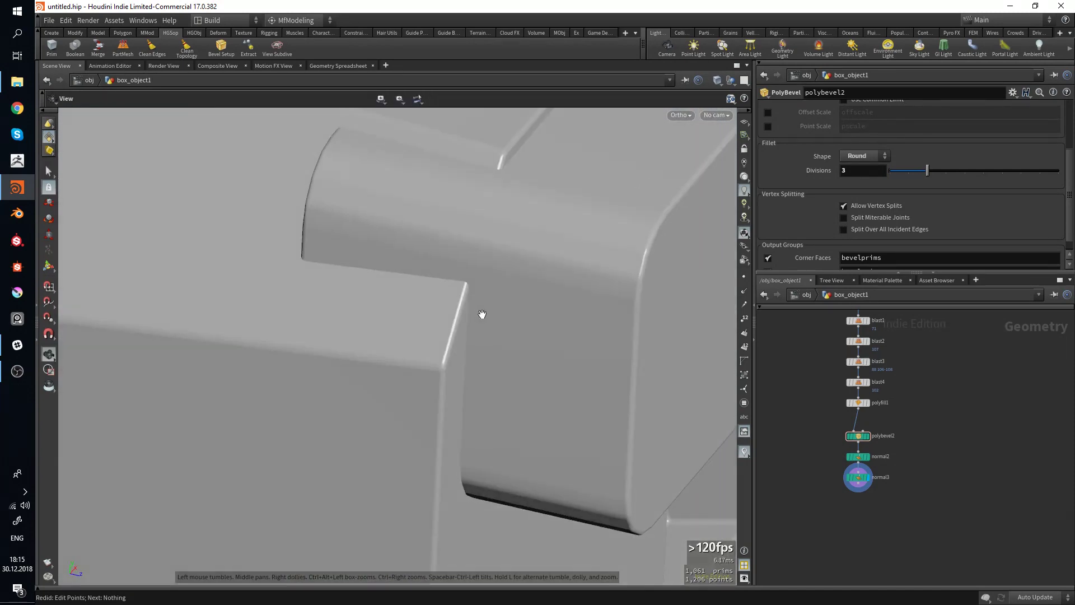
pyautogui.hotkey('shift', 'w')
pyautogui.keyDown('alt'); pyautogui.moveTo(597, 317); pyautogui.dragTo(472, 333); pyautogui.keyUp('alt')
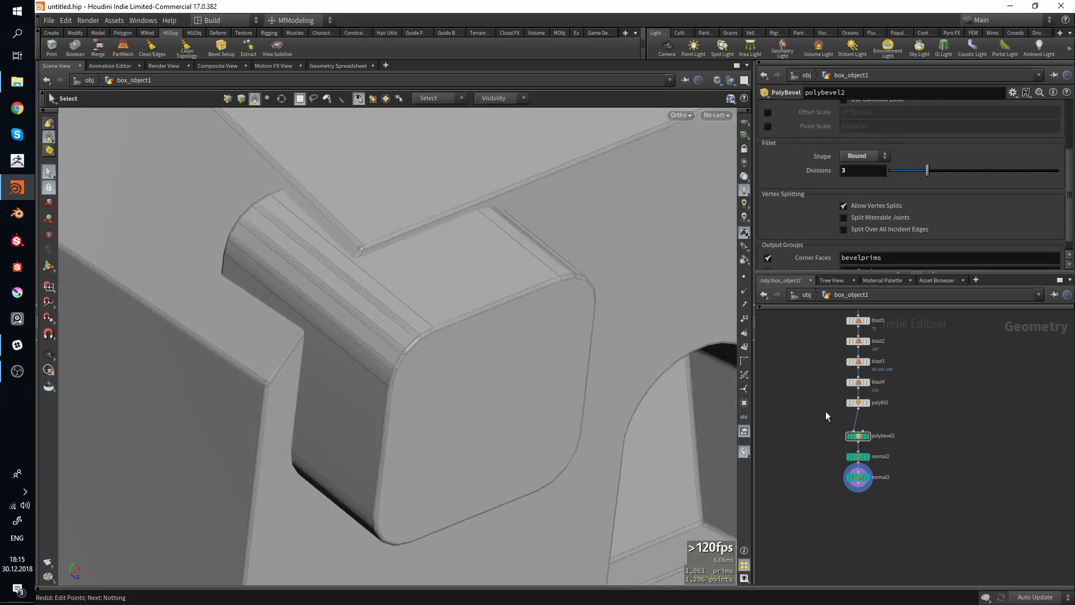
# Open normal2's settings and examine the bevelled corner faces of the rounded block.
pyautogui.scroll(4, 931, 453)
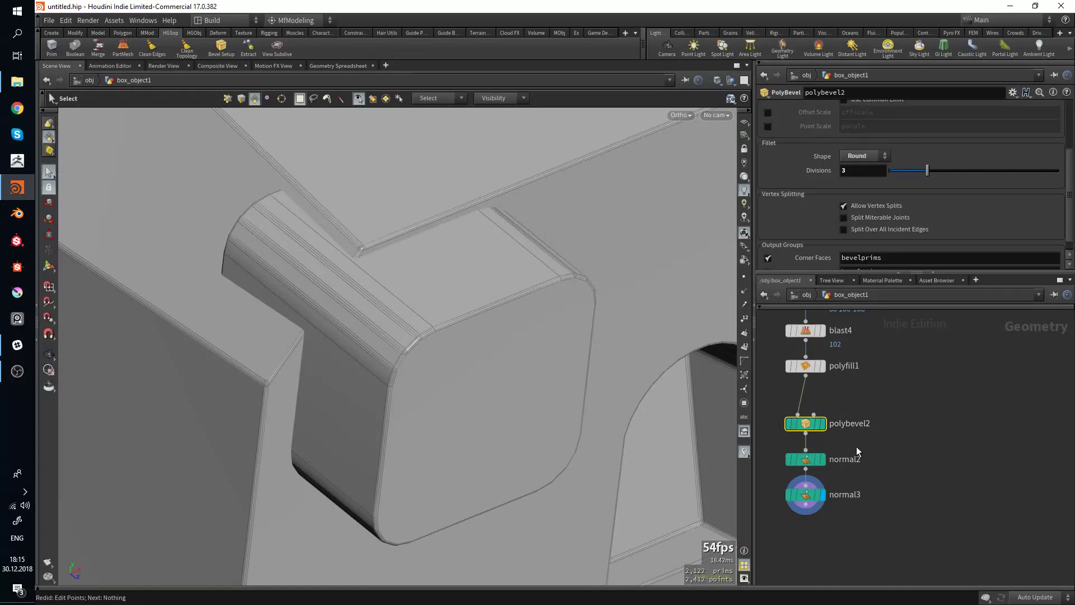
pyautogui.click(822, 460)
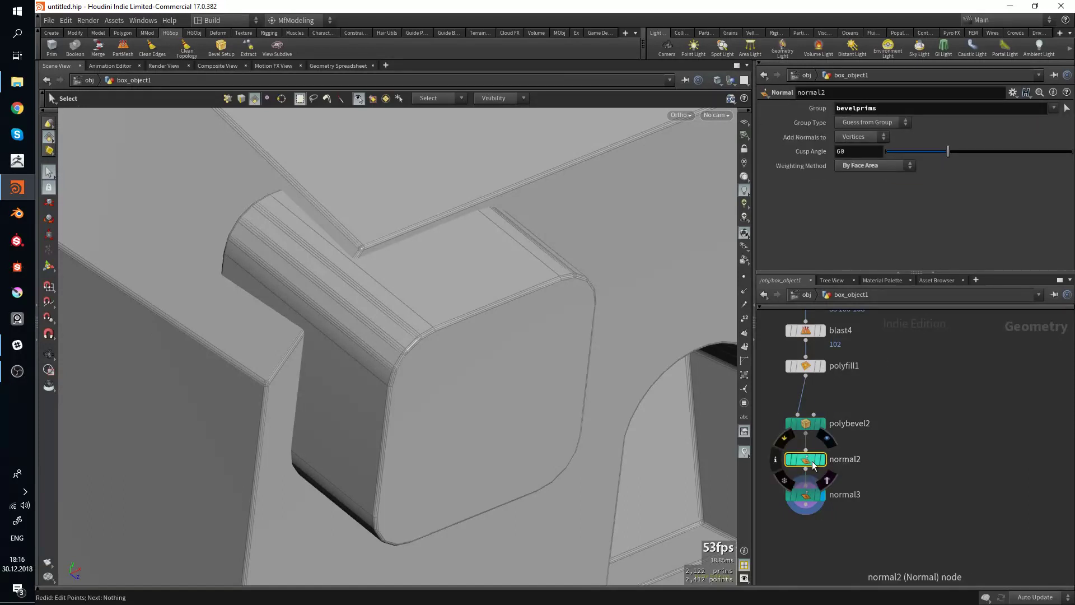
pyautogui.scroll(5, 499, 339)
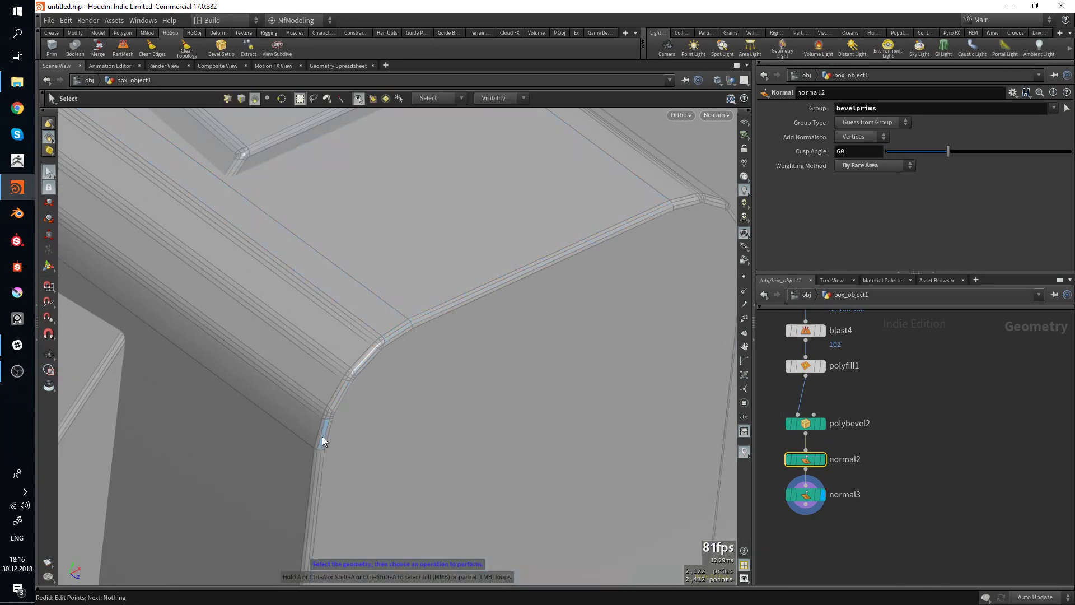
# Open normal3's settings and highlight the flat, unbevelled faces of the rounded block and surrounding box covered by its !bevelprims group.
pyautogui.click(807, 495)
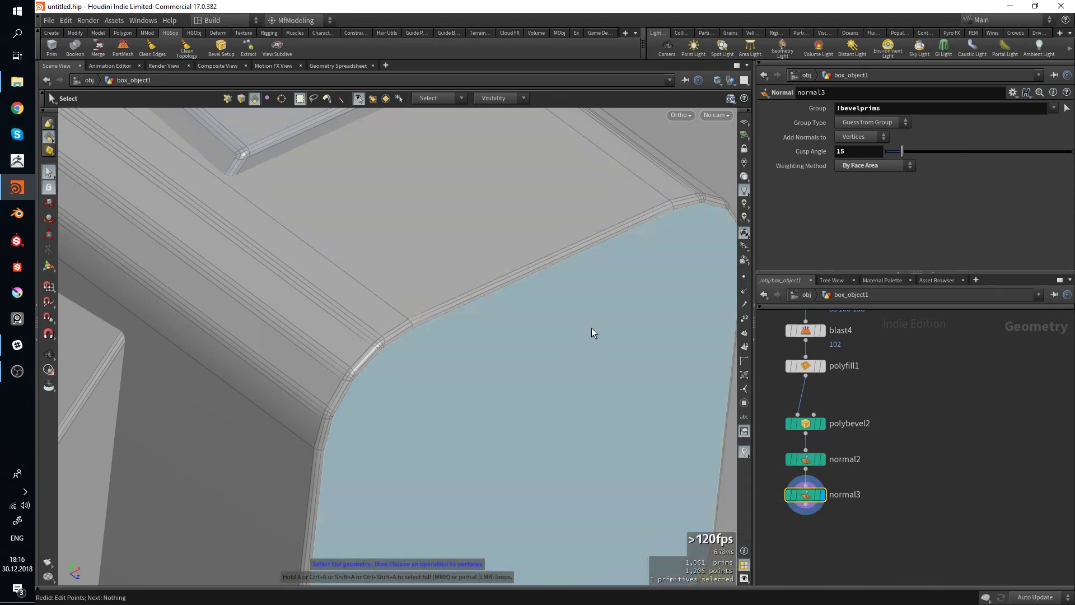
pyautogui.click(592, 330)
pyautogui.scroll(-10, 448, 257)
pyautogui.keyDown('shift'); pyautogui.click(425, 390); pyautogui.keyUp('shift')
pyautogui.keyDown('shift'); pyautogui.click(520, 322); pyautogui.keyUp('shift')
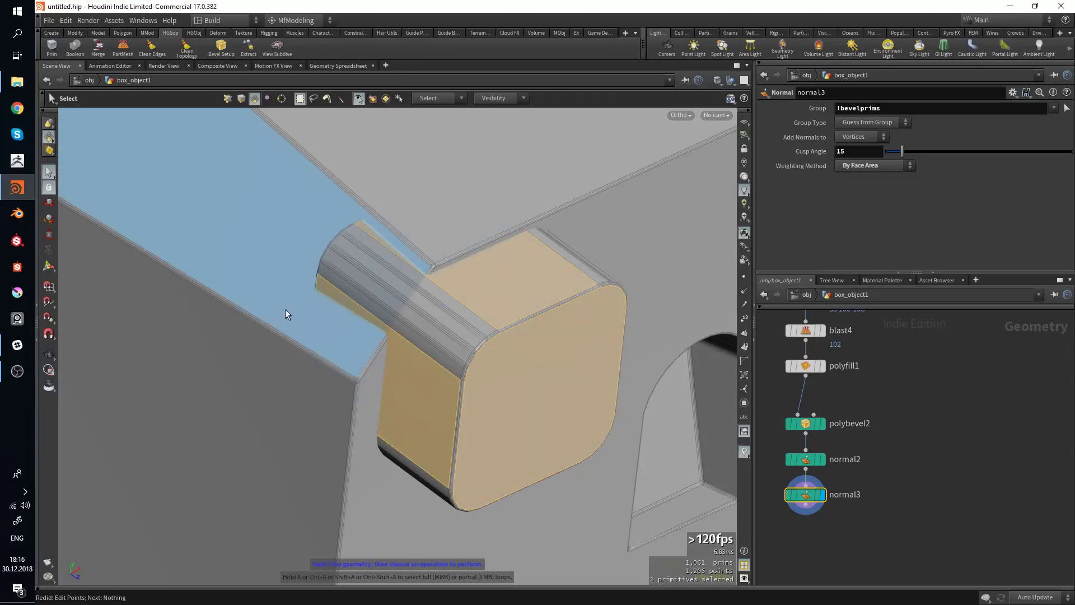
pyautogui.keyDown('shift'); pyautogui.click(284, 309); pyautogui.keyUp('shift')
pyautogui.keyDown('shift'); pyautogui.click(289, 399); pyautogui.keyUp('shift')
pyautogui.keyDown('shift'); pyautogui.click(369, 418); pyautogui.keyUp('shift')
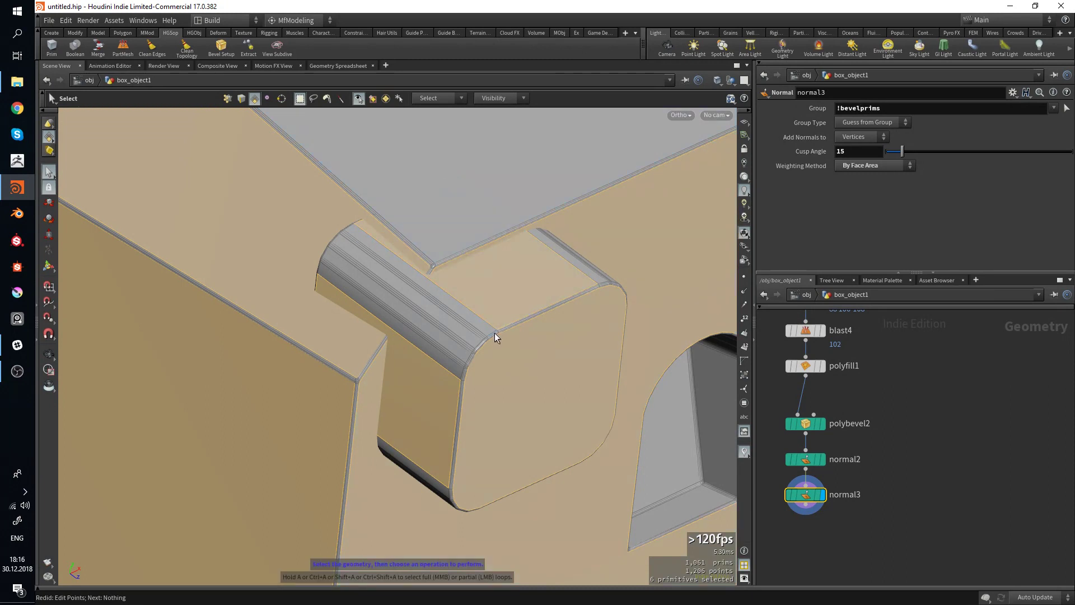
# Open normal2's settings and highlight the narrow bevel strips along the rounded block's edges that its bevelprims group covers.
pyautogui.click(805, 459)
pyautogui.press('Escape')
pyautogui.scroll(5, 541, 376)
pyautogui.scroll(3, 541, 376)
pyautogui.press('s')
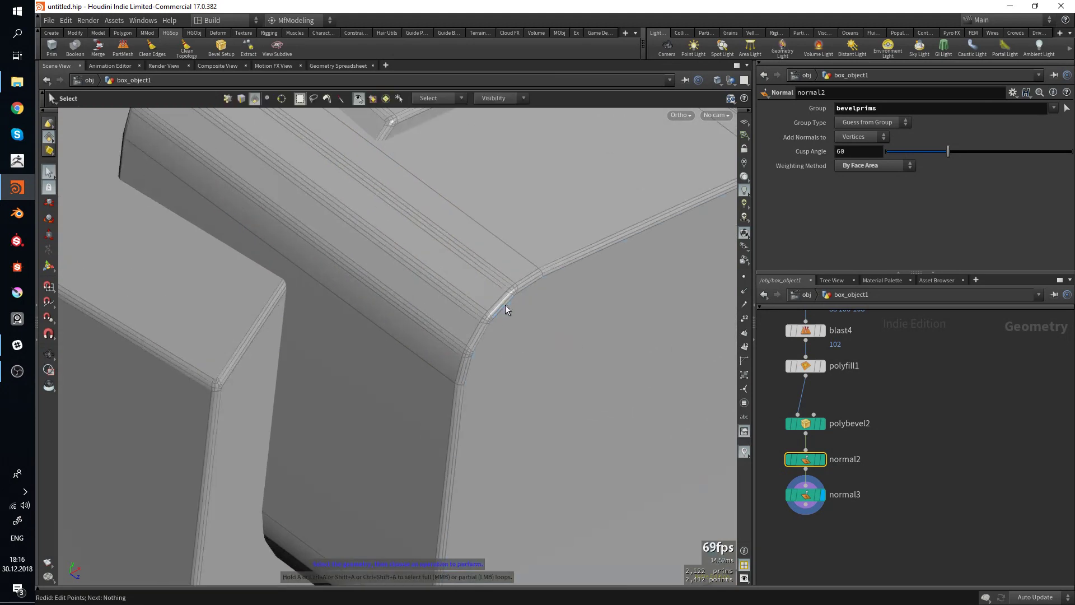
pyautogui.click(496, 279)
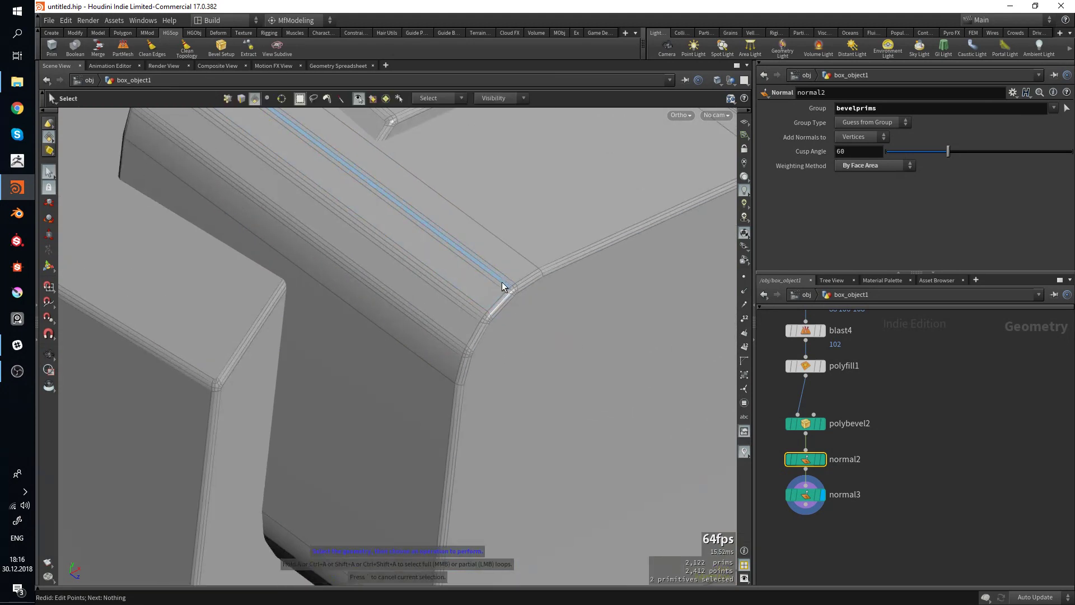
pyautogui.keyDown('shift'); pyautogui.click(565, 260); pyautogui.keyUp('shift')
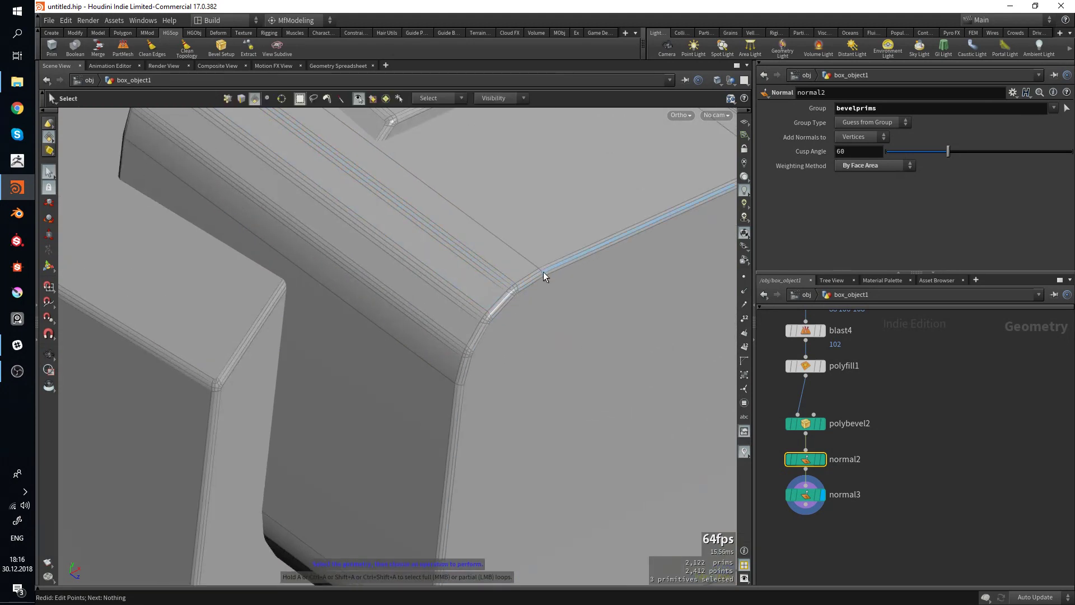
pyautogui.press('Escape')
pyautogui.scroll(-5, 517, 386)
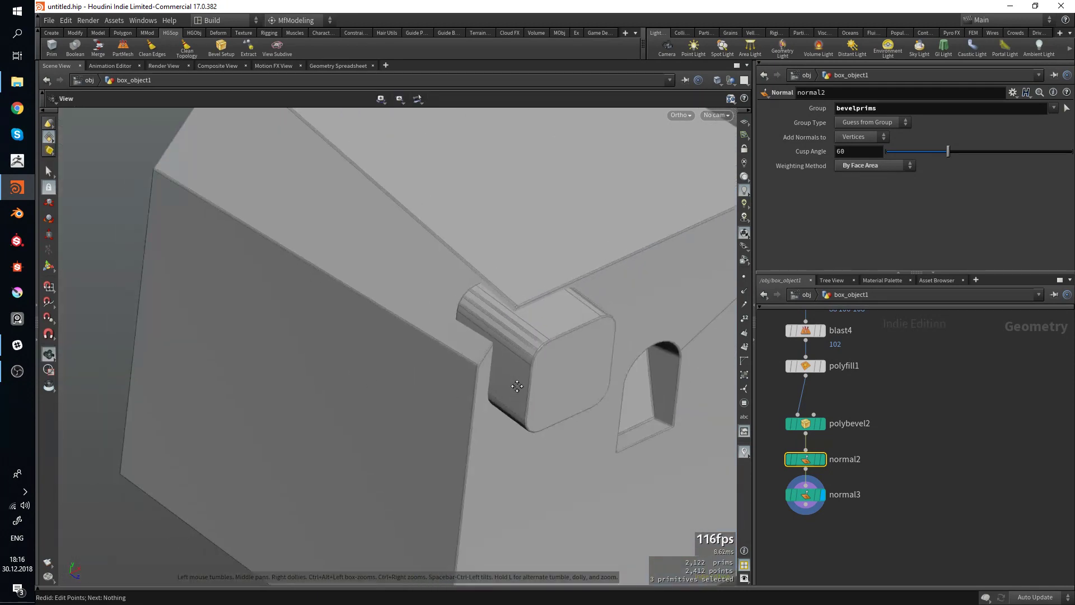
# Apply Bevel Setup in Advanced mode to the polyfill1 node.
pyautogui.moveTo(517, 386); pyautogui.dragTo(373, 342)
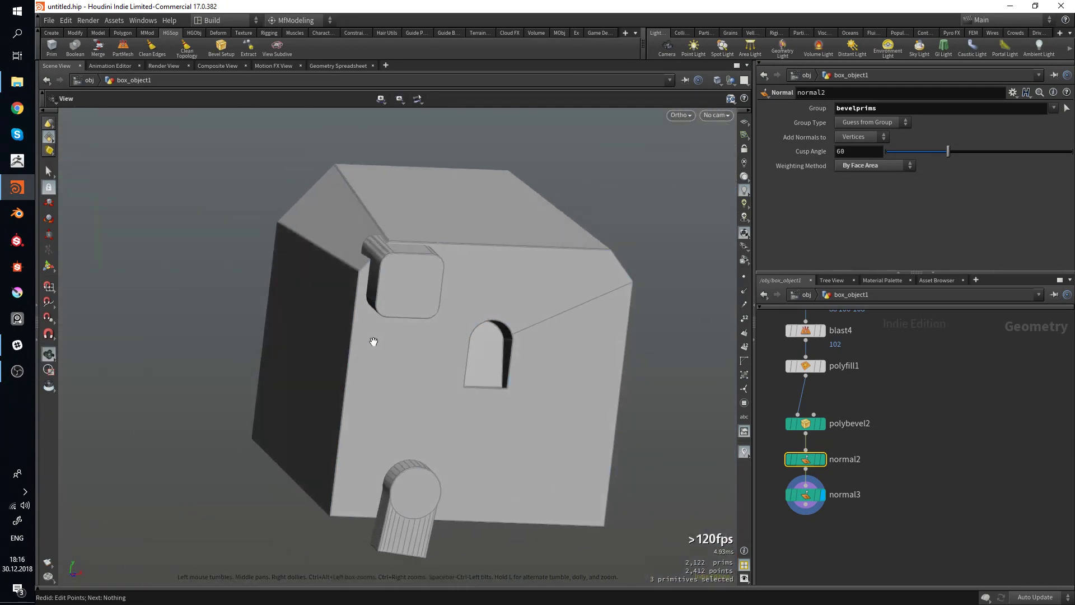
pyautogui.press('s')
pyautogui.moveTo(885, 538); pyautogui.dragTo(779, 412)
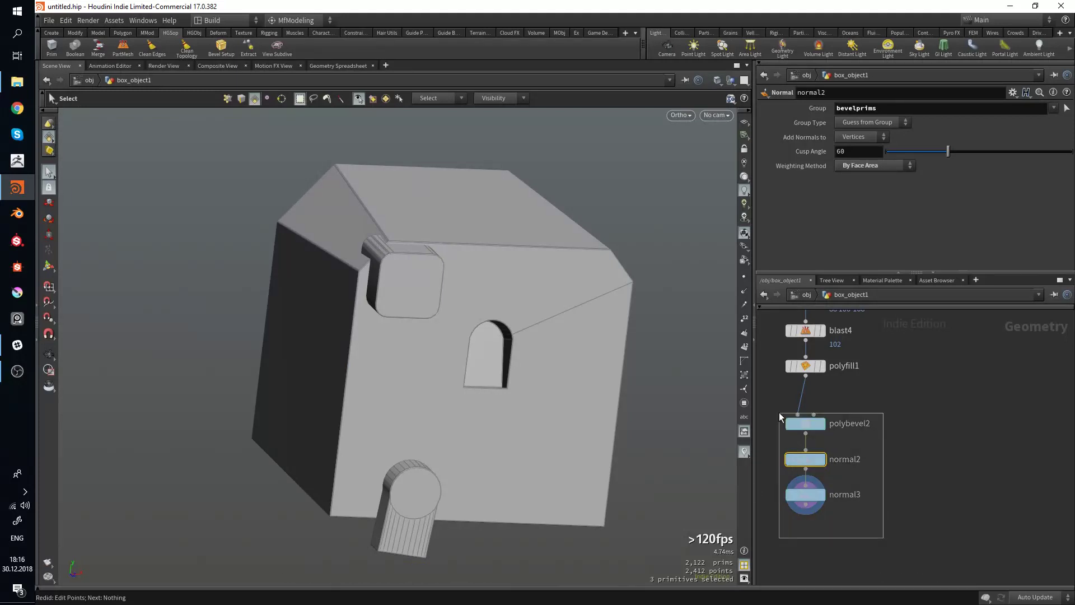
pyautogui.moveTo(814, 367); pyautogui.dragTo(832, 369)
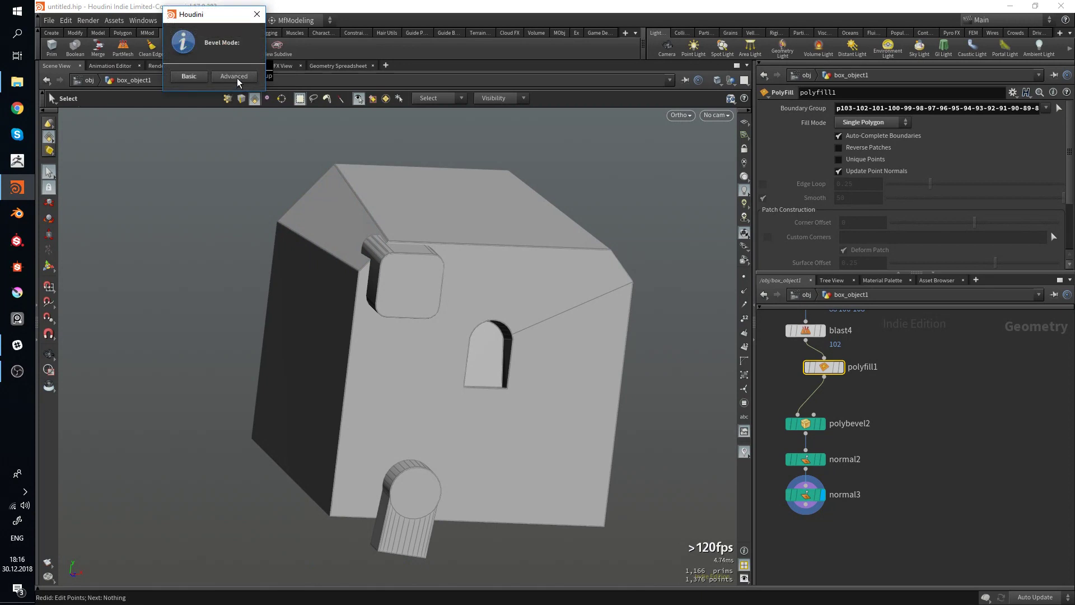
pyautogui.click(220, 47)
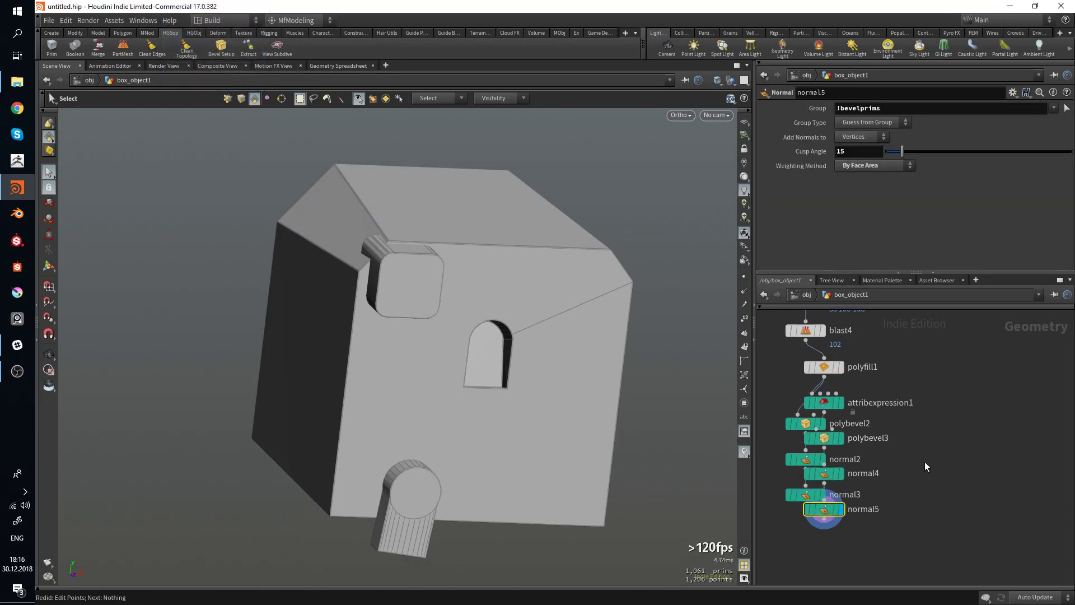
# Lay out the network and place the attribexpression1, polybevel3, normal4 and normal5 chain beside the polybevel2 branch.
pyautogui.press('l')
pyautogui.press('h')
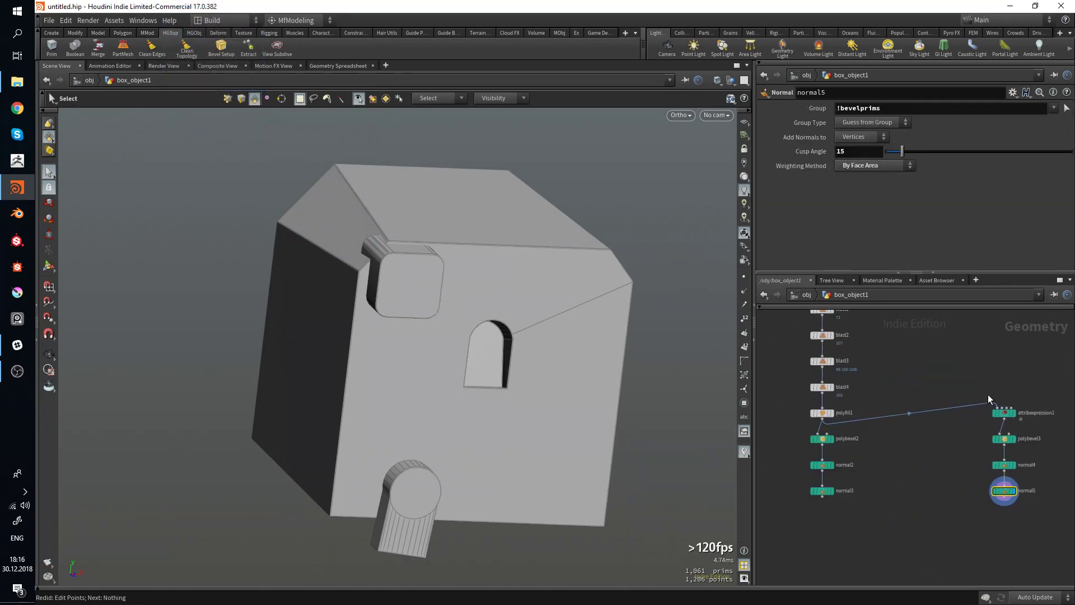
pyautogui.moveTo(988, 395); pyautogui.dragTo(913, 499)
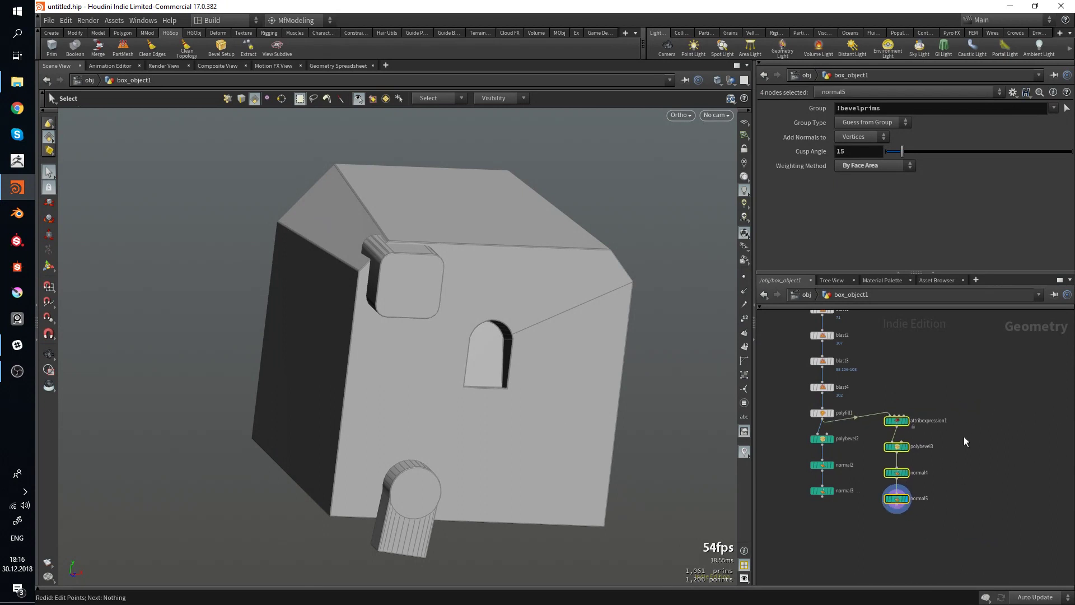
pyautogui.scroll(3, 964, 436)
pyautogui.moveTo(964, 437); pyautogui.dragTo(989, 430, button='middle')
pyautogui.scroll(-2, 985, 435)
pyautogui.moveTo(915, 416)
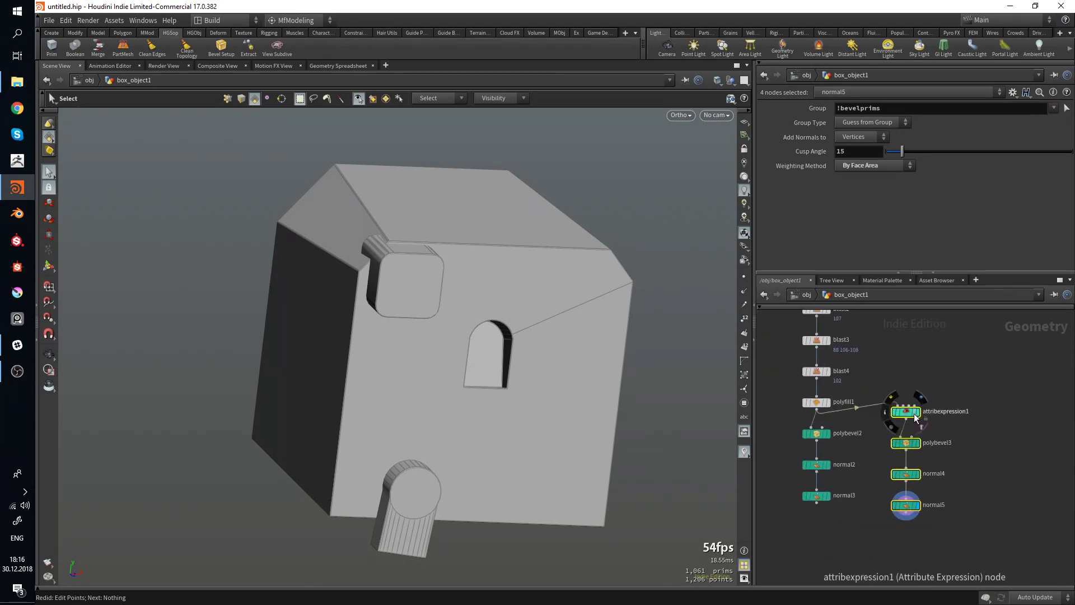
pyautogui.moveTo(907, 416); pyautogui.dragTo(890, 436)
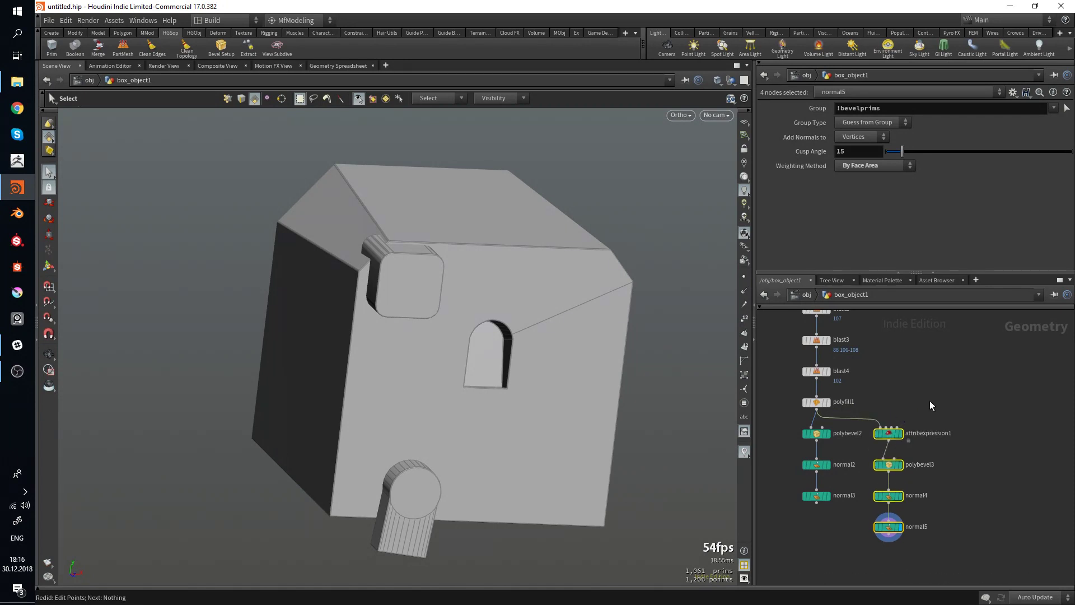
pyautogui.scroll(3, 935, 404)
pyautogui.moveTo(913, 400); pyautogui.dragTo(916, 373, button='middle')
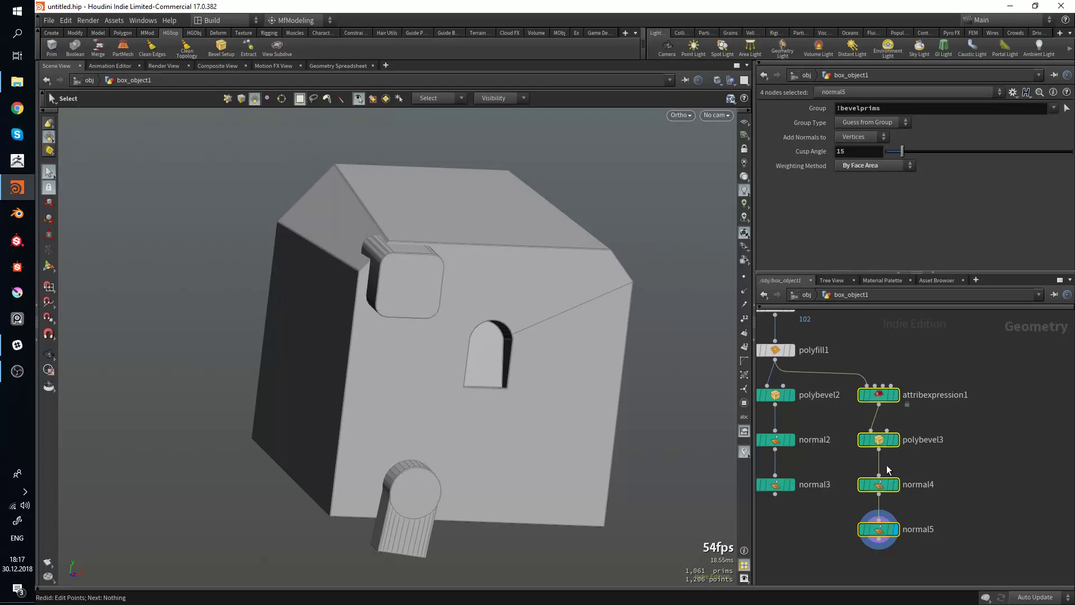
# Examine the settings of attribexpression1, normal5 and polybevel3, including the bevel_pscale attribute and polybevel3's point scale.
pyautogui.click(898, 388)
pyautogui.click(878, 395)
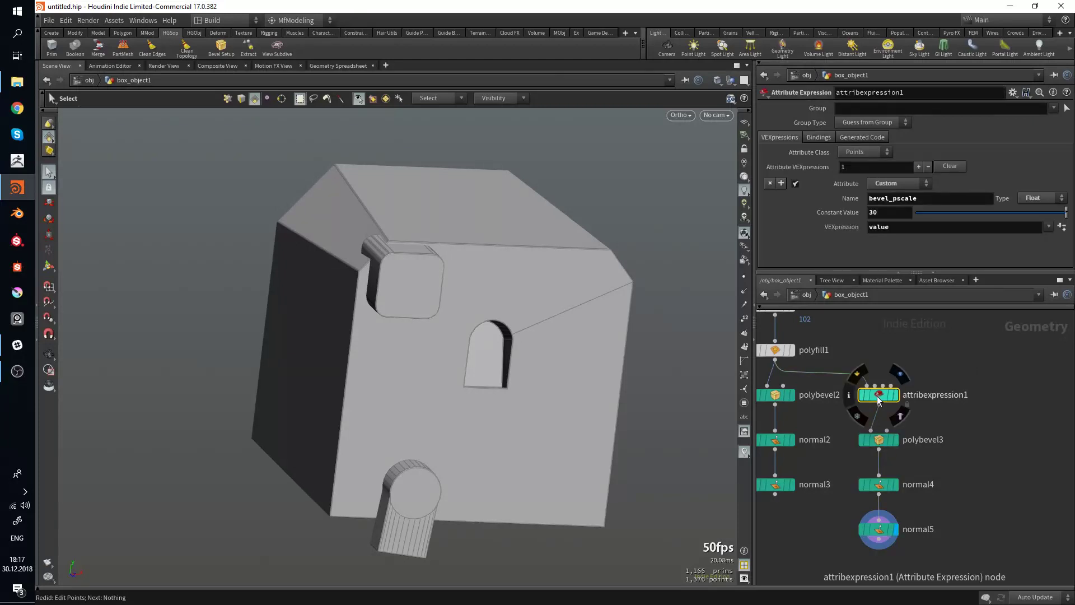
pyautogui.click(871, 532)
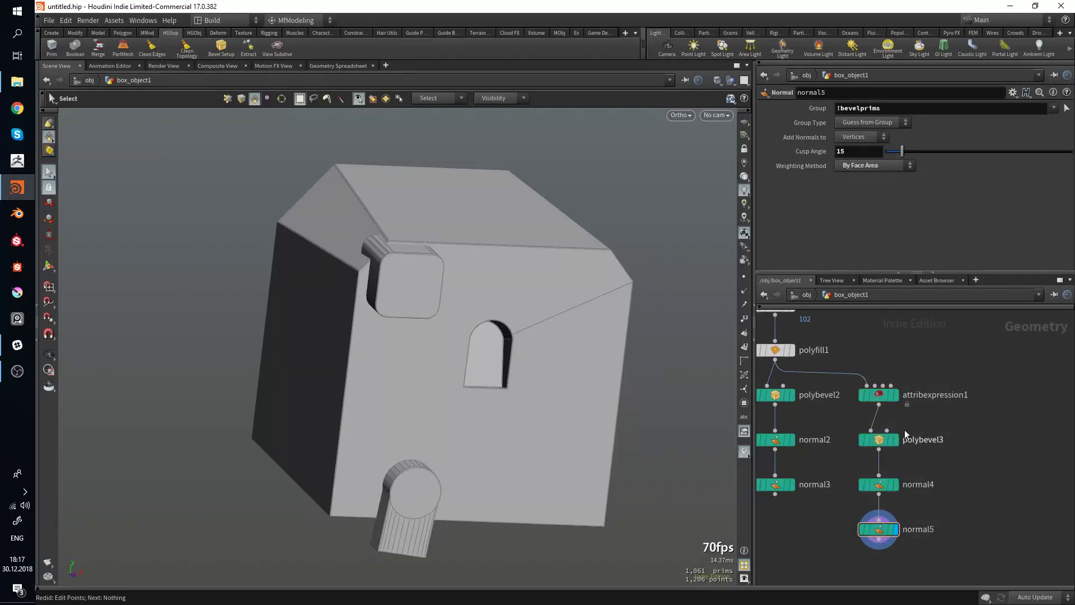
pyautogui.click(881, 398)
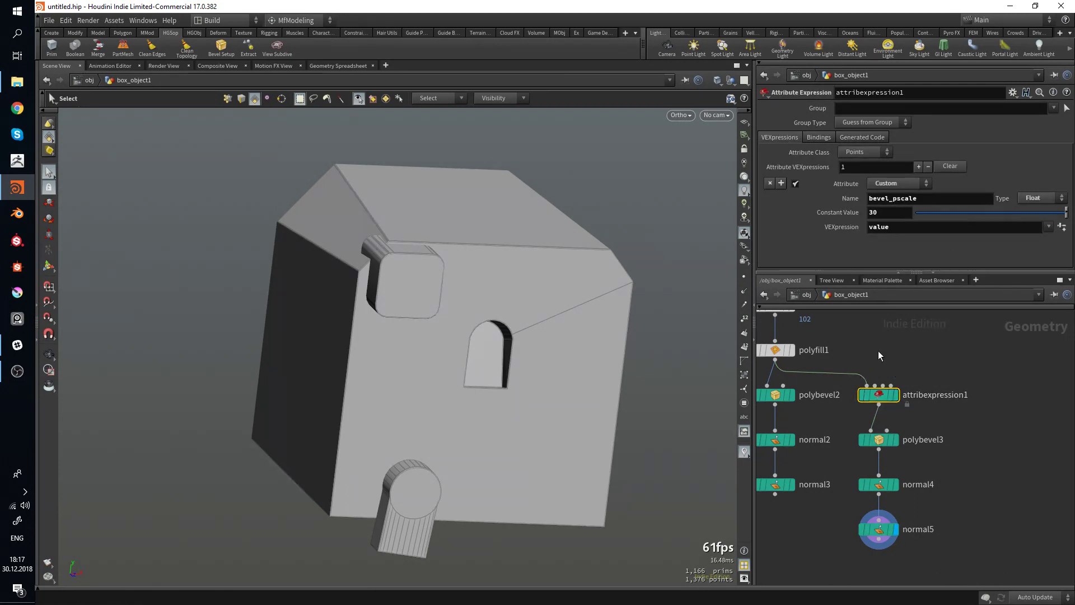
pyautogui.click(878, 439)
pyautogui.scroll(-3, 932, 217)
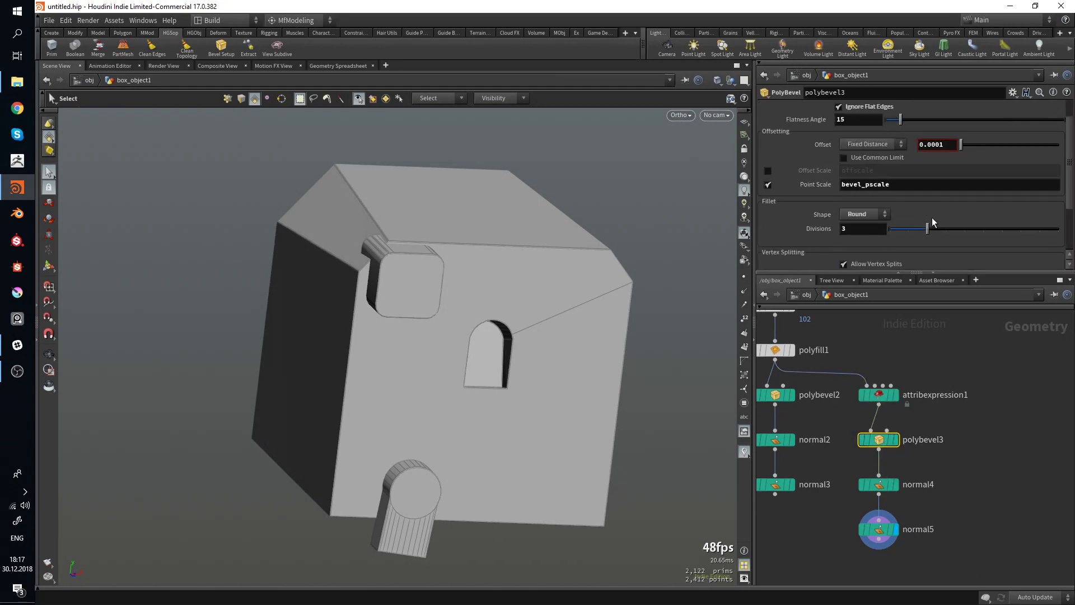
pyautogui.scroll(1, 931, 217)
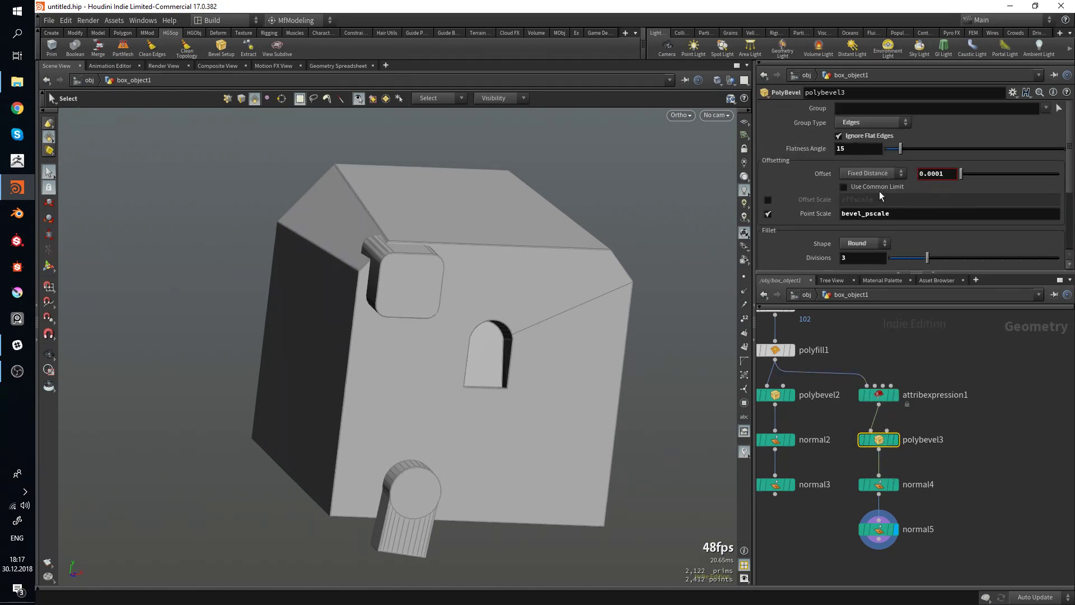
pyautogui.scroll(-1, 848, 233)
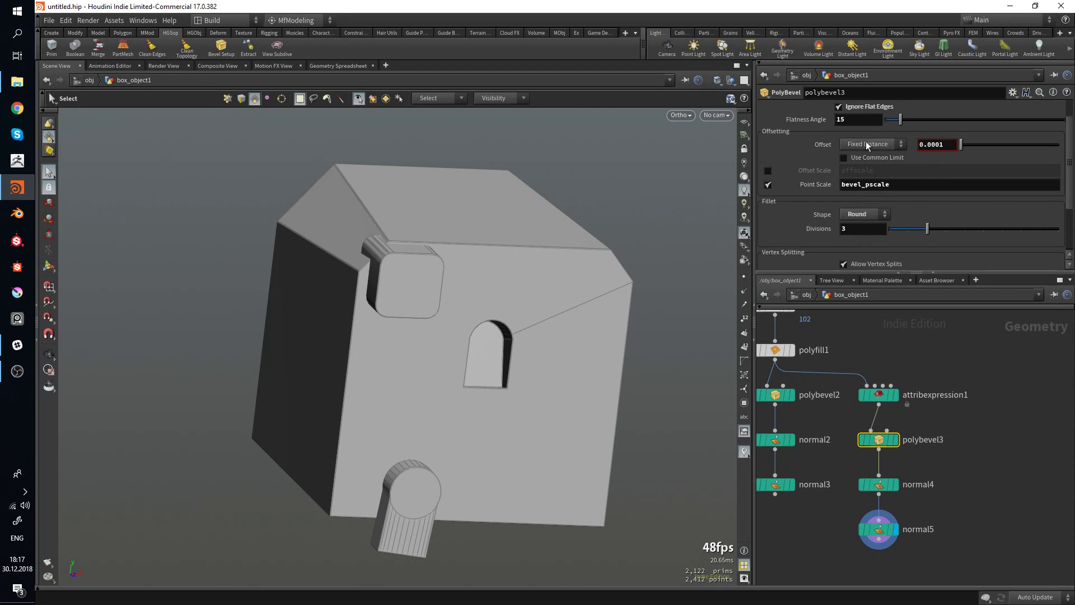
# Set attribexpression1's bevel_pscale constant value to 166 and inspect the bevels around the box.
pyautogui.click(880, 396)
pyautogui.moveTo(944, 213)
pyautogui.mouseDown(button='middle')
pyautogui.moveTo(1012, 215)
pyautogui.moveTo(952, 219)
pyautogui.mouseUp(button='middle')
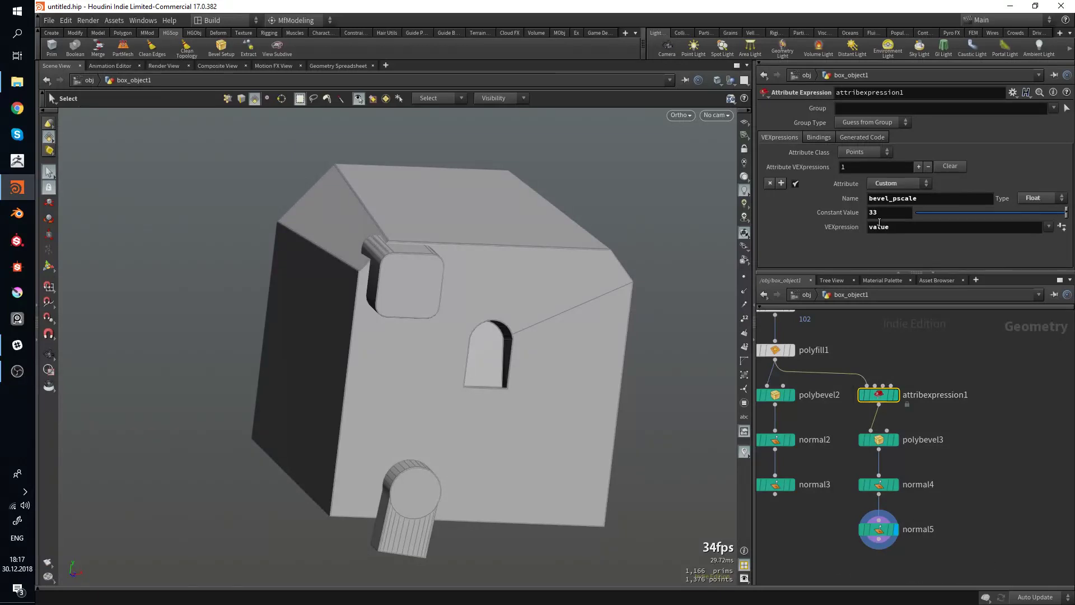
pyautogui.moveTo(886, 213); pyautogui.dragTo(919, 193, button='middle')
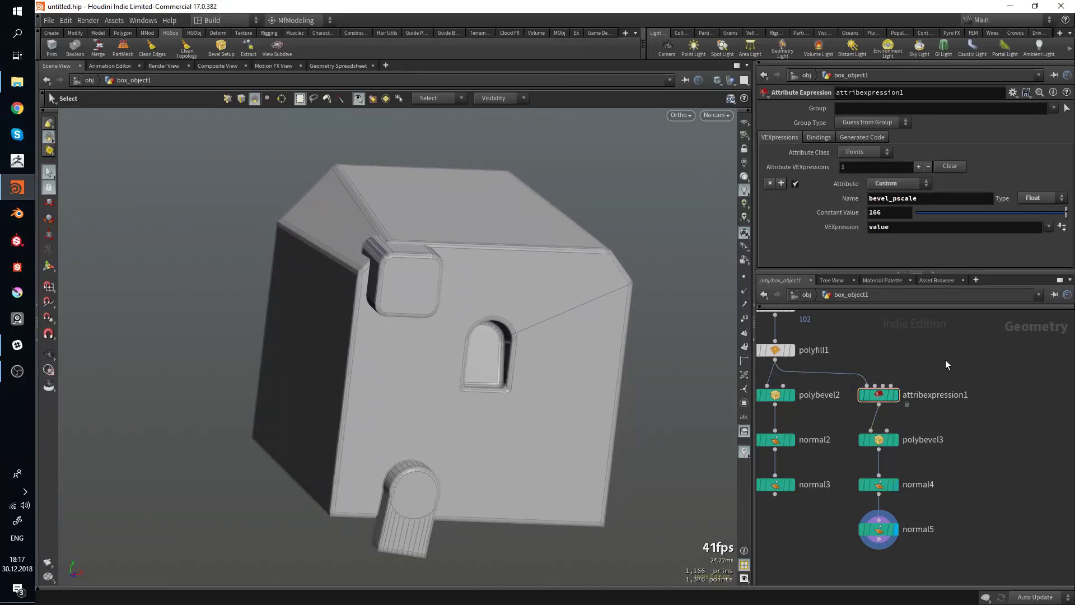
pyautogui.moveTo(945, 364); pyautogui.dragTo(892, 560)
pyautogui.press('Escape')
pyautogui.moveTo(552, 391); pyautogui.dragTo(436, 303)
pyautogui.press('s')
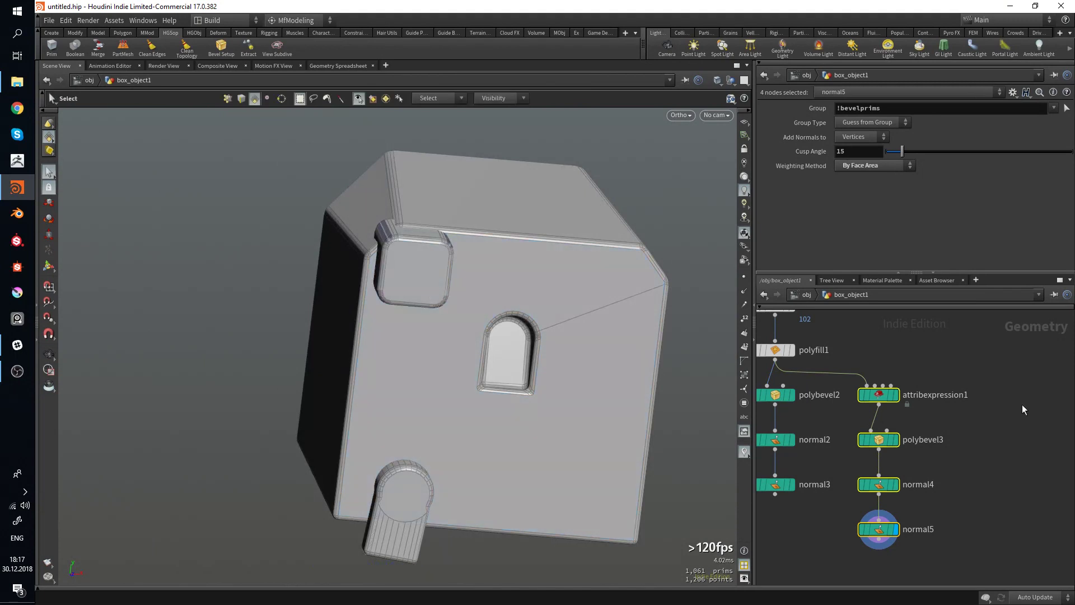
pyautogui.click(1022, 405)
# Create a polygon mesh sphere with the HGSop Prim tool and place it at the origin.
pyautogui.scroll(-5, 1022, 408)
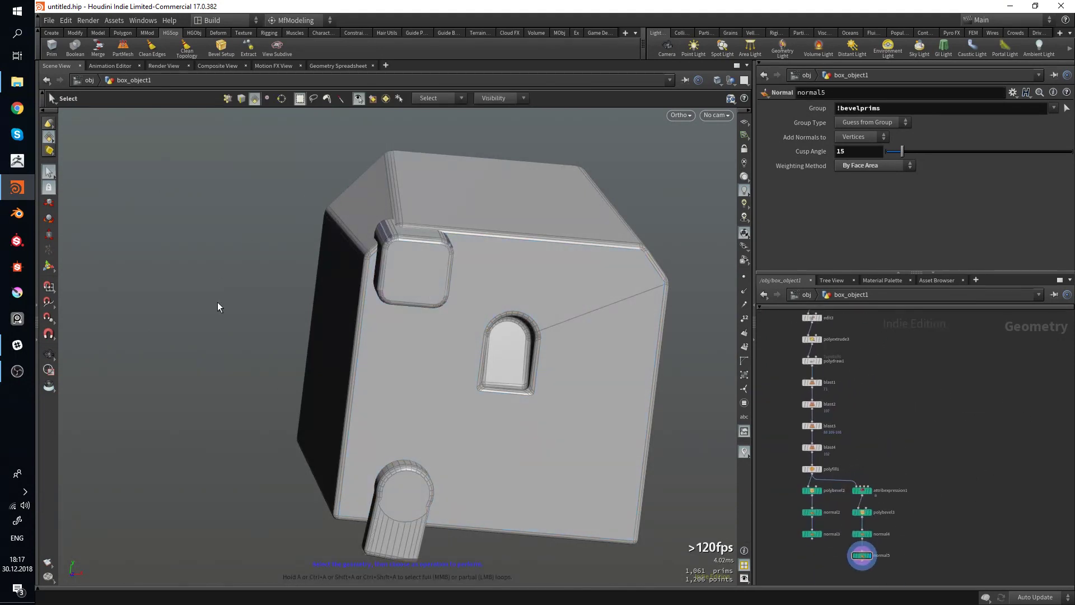
pyautogui.press('c')
pyautogui.click(235, 249)
pyautogui.click(235, 197)
pyautogui.click(238, 157)
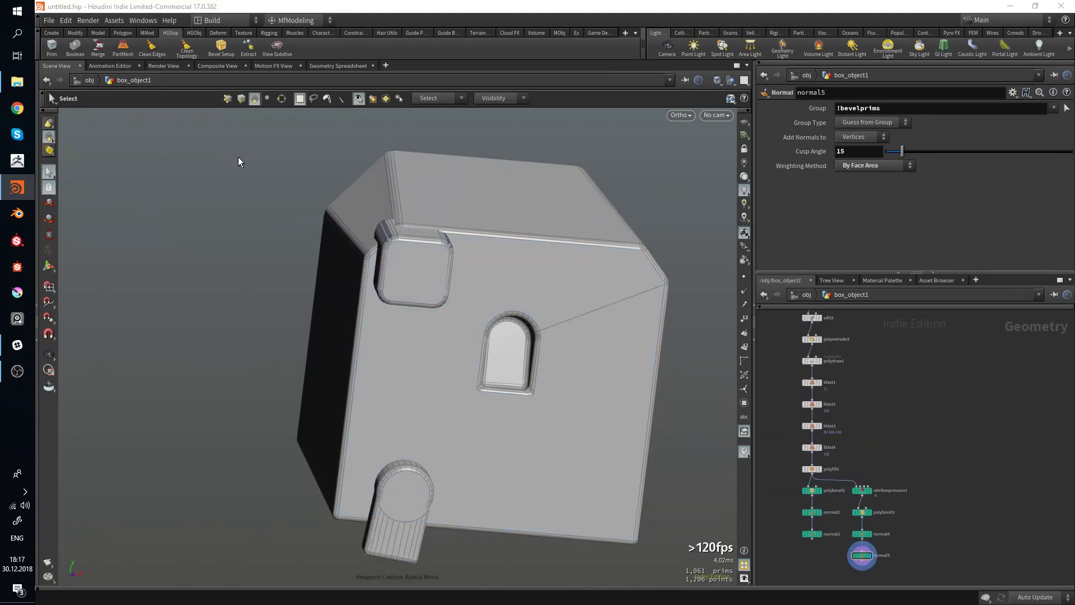
pyautogui.click(252, 187)
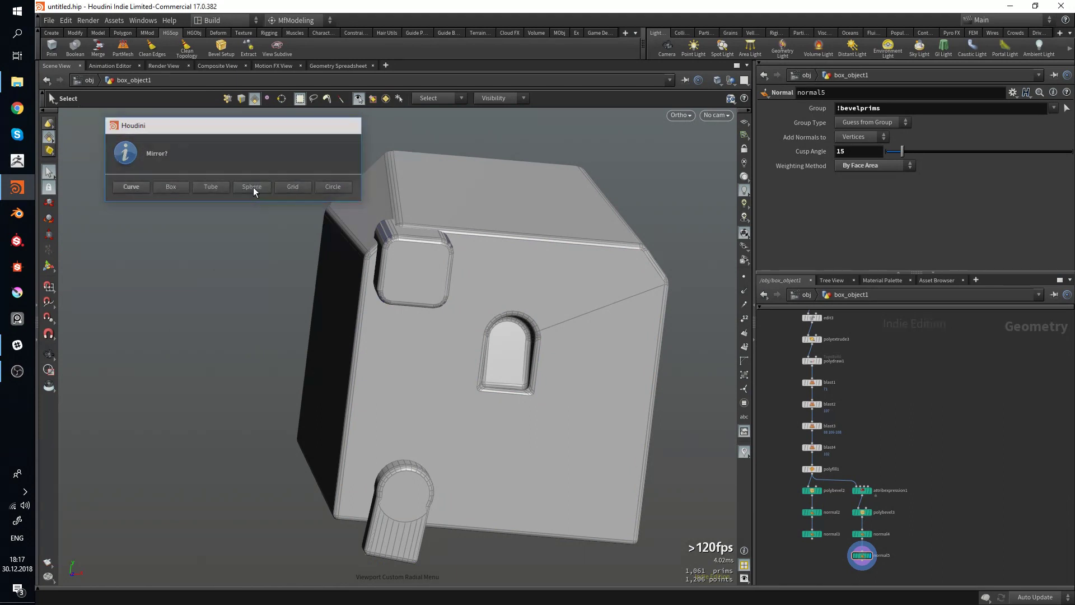
pyautogui.moveTo(518, 343); pyautogui.dragTo(429, 339, button='right')
pyautogui.moveTo(428, 340); pyautogui.dragTo(487, 379)
pyautogui.press('Return')
pyautogui.moveTo(468, 321); pyautogui.dragTo(322, 347, button='right')
pyautogui.moveTo(322, 347); pyautogui.dragTo(303, 370)
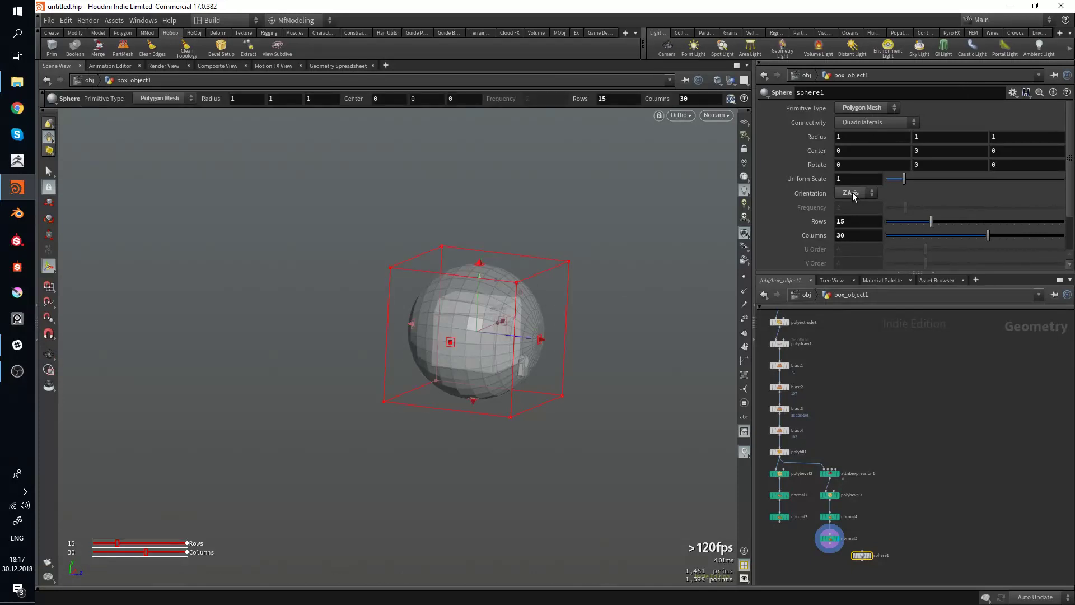
# Orient sphere1 along the Y axis, stretch its Y radius to 1.62657 and display it alone.
pyautogui.click(852, 193)
pyautogui.click(849, 215)
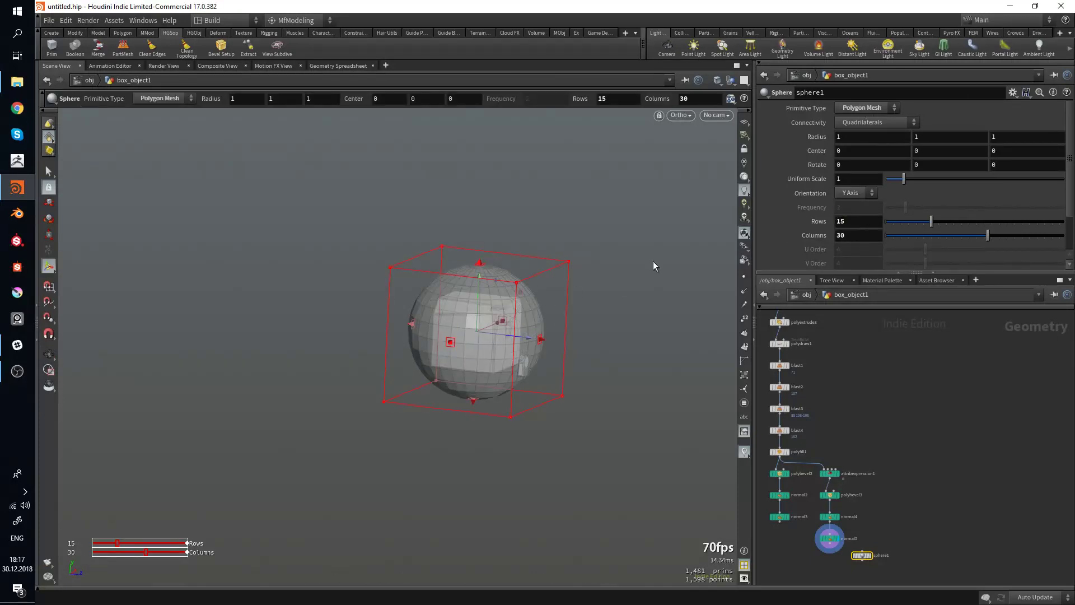
pyautogui.moveTo(653, 261); pyautogui.dragTo(492, 233)
pyautogui.click(870, 555)
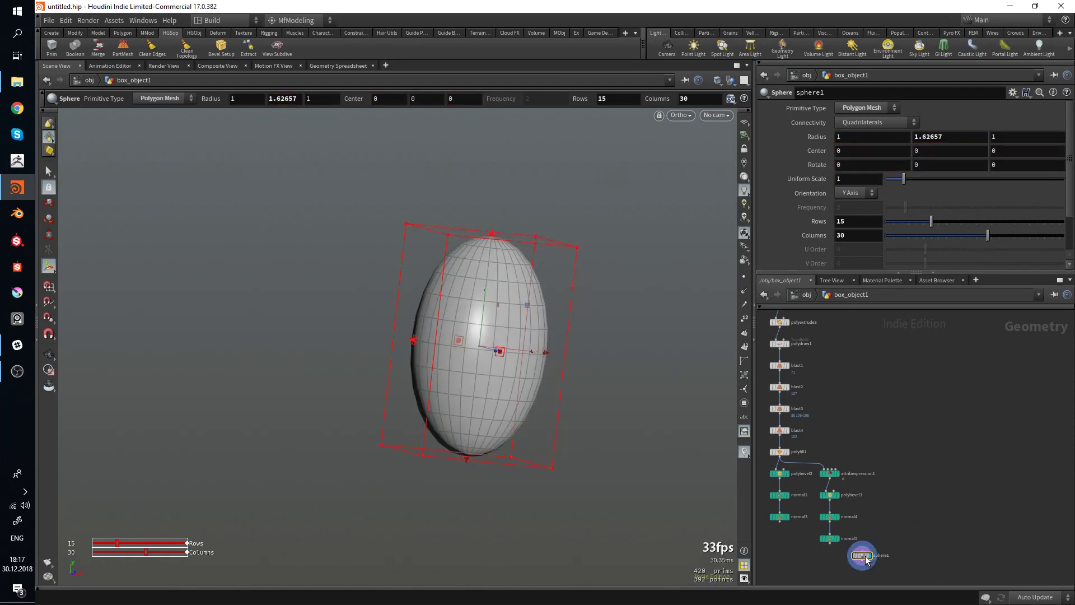
# Move sphere1 into the empty area of the network and view the stretched sphere from the front.
pyautogui.moveTo(862, 555); pyautogui.dragTo(948, 421)
pyautogui.hotkey('space', '3')
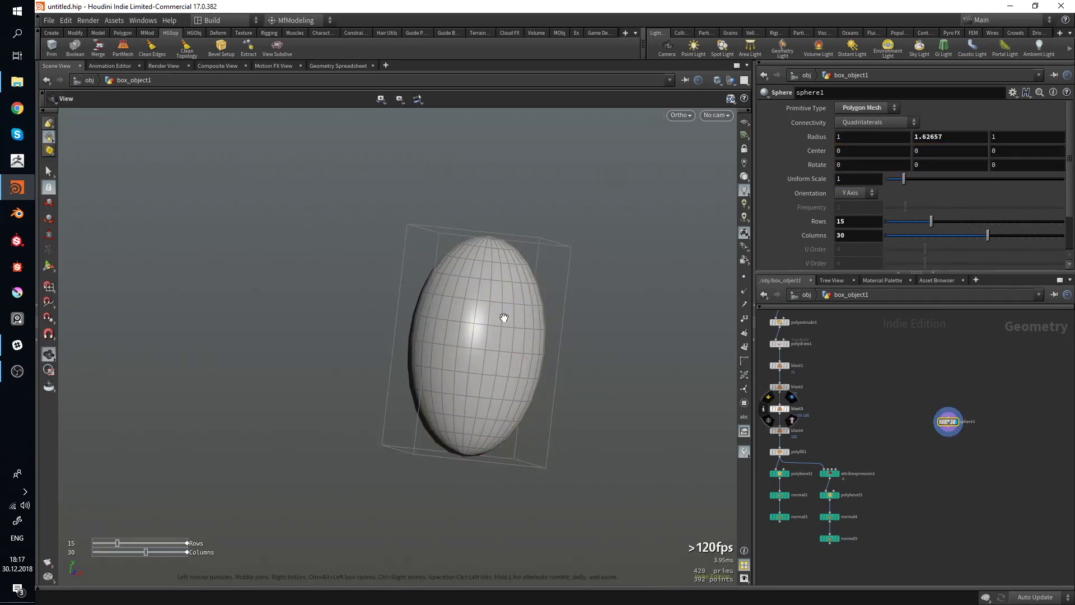
pyautogui.scroll(4, 576, 334)
pyautogui.scroll(-2, 552, 351)
pyautogui.press('s')
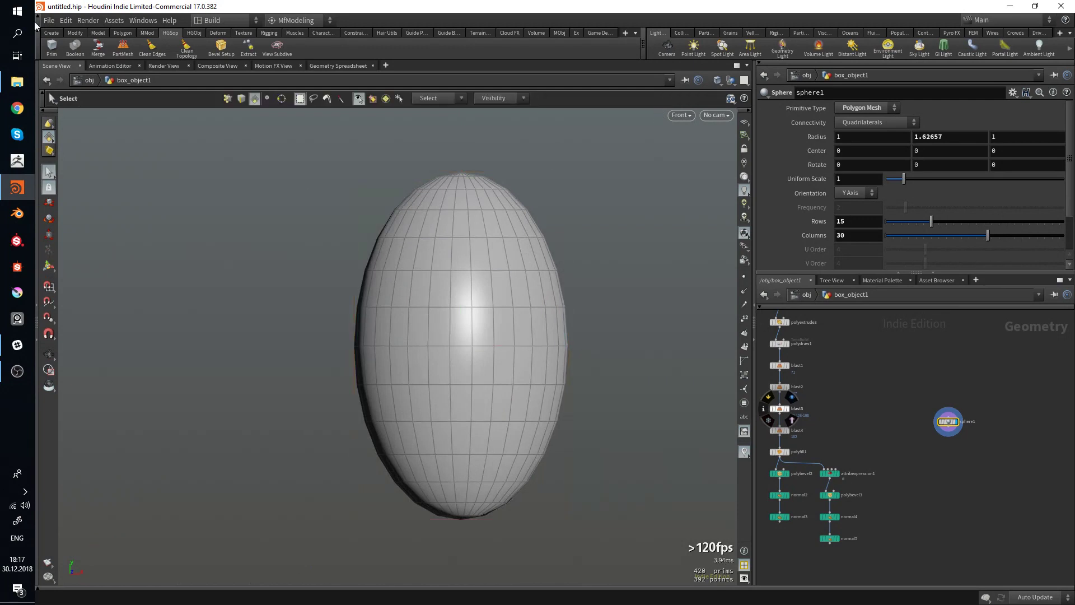
# Draw an open six-point polygon curve in the front view, crossing the sphere's right half and wrapping around outside its right edge.
pyautogui.click(52, 49)
pyautogui.click(55, 75)
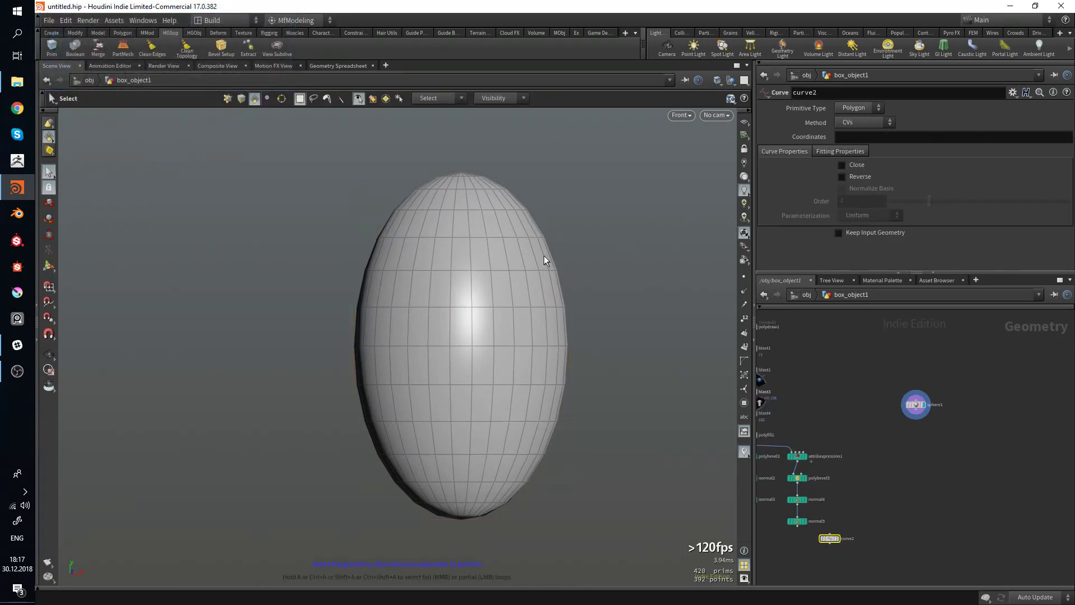
pyautogui.click(509, 288)
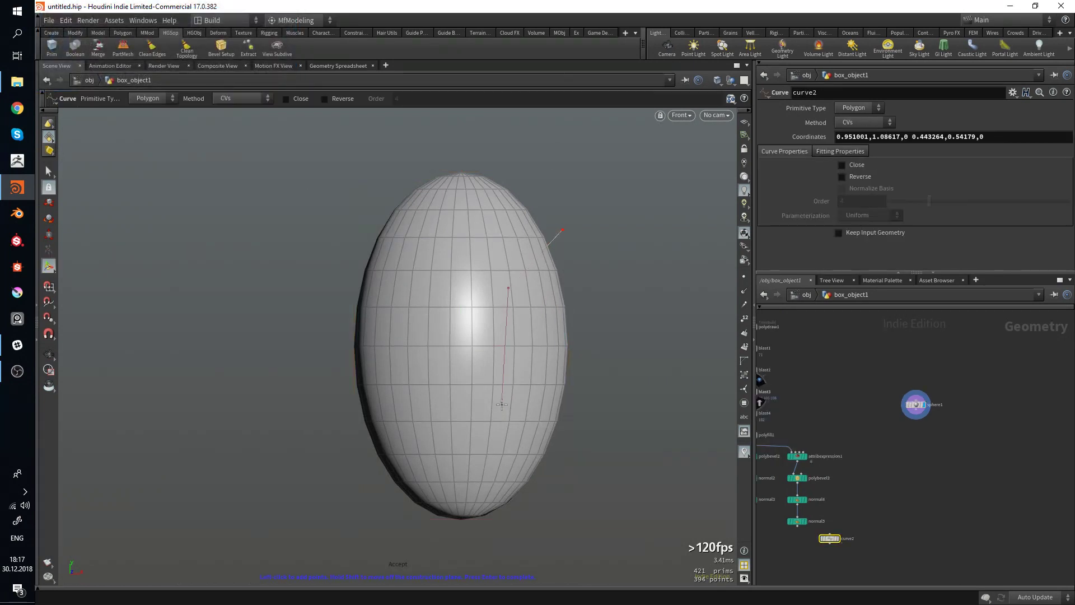
pyautogui.click(501, 405)
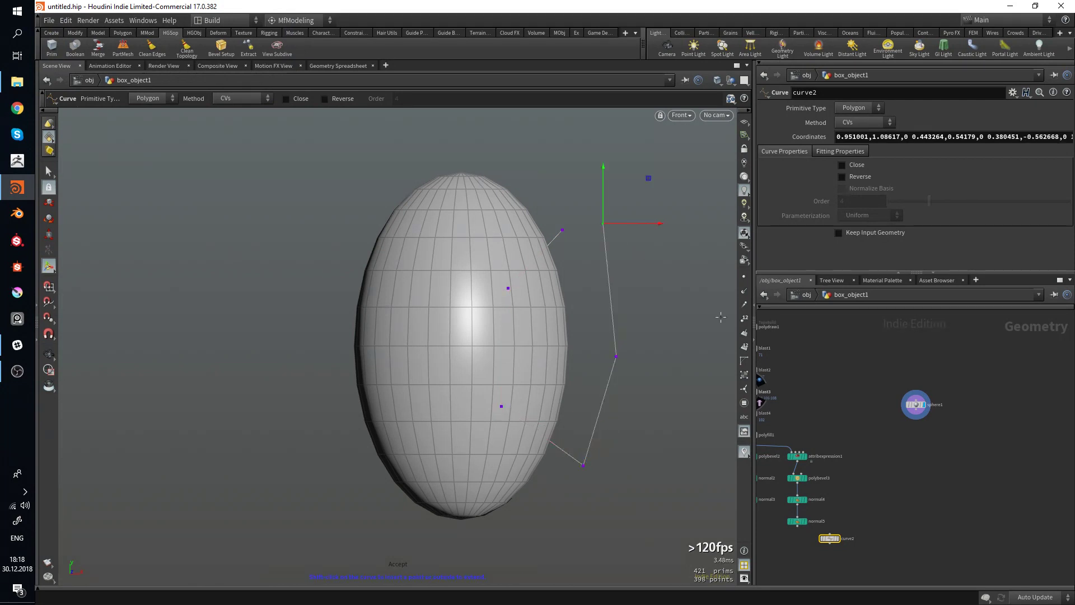
pyautogui.click(1044, 510)
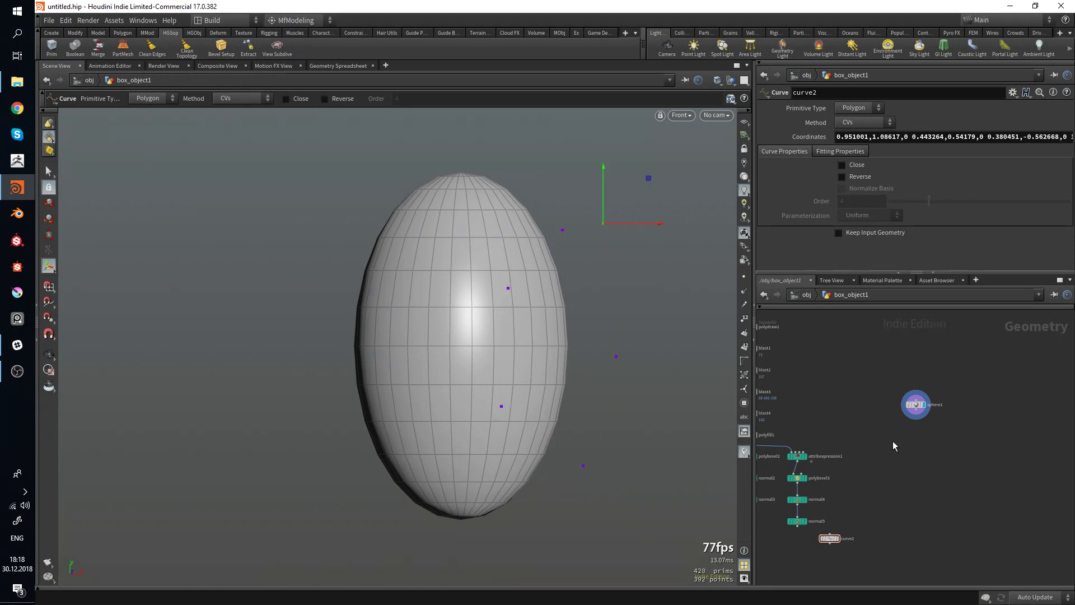
# Subtract the curve from sphere1 with the HGSop Boolean tool, mirroring the first mesh along X.
pyautogui.click(829, 538)
pyautogui.keyDown('shift'); pyautogui.click(915, 405); pyautogui.keyUp('shift')
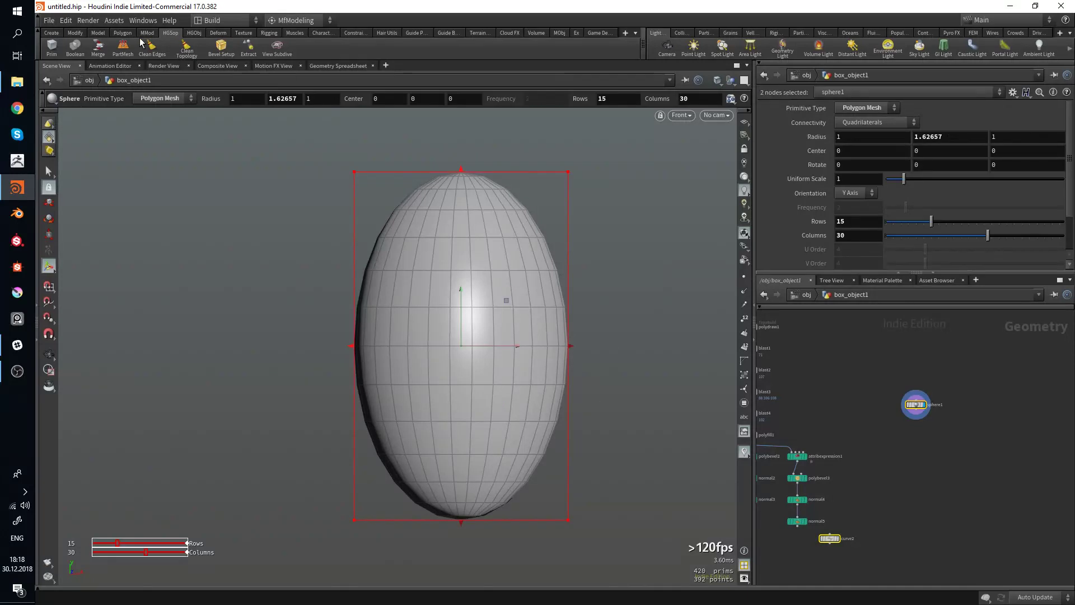
pyautogui.click(73, 48)
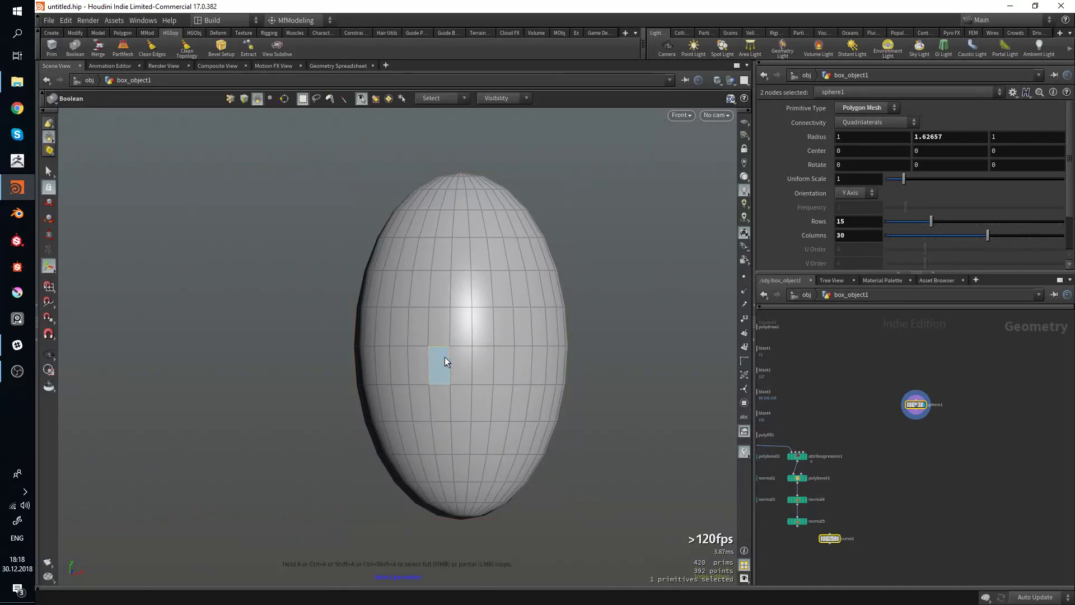
pyautogui.press('Return')
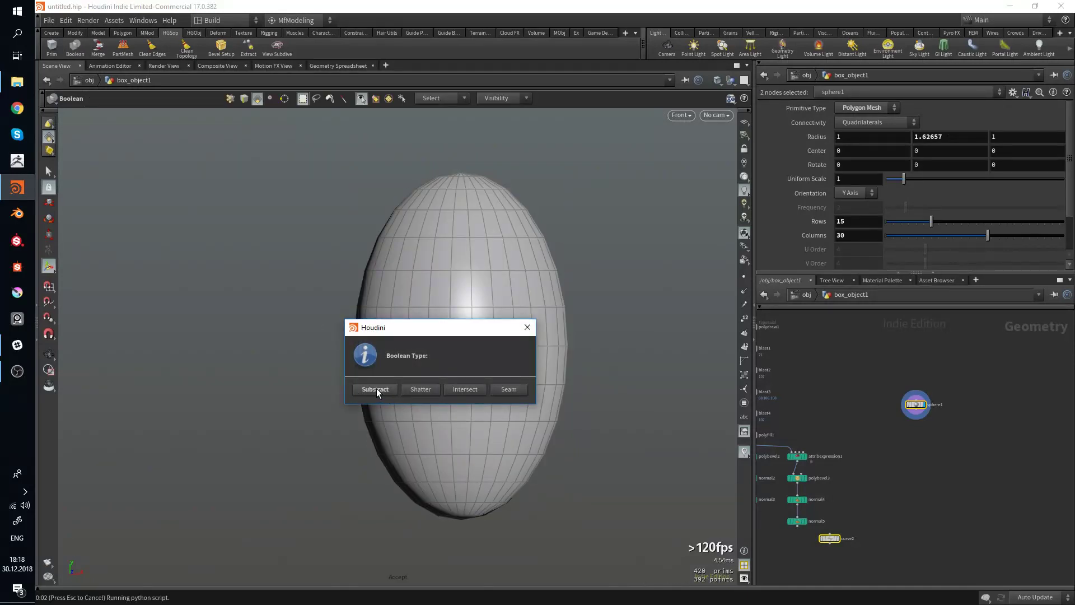
pyautogui.click(377, 388)
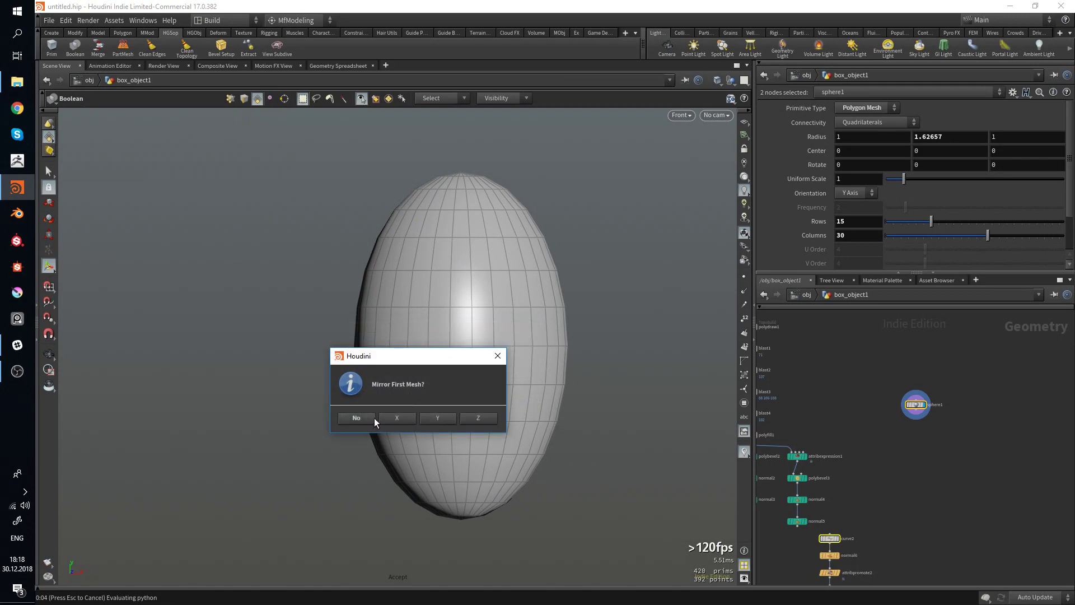
pyautogui.click(402, 417)
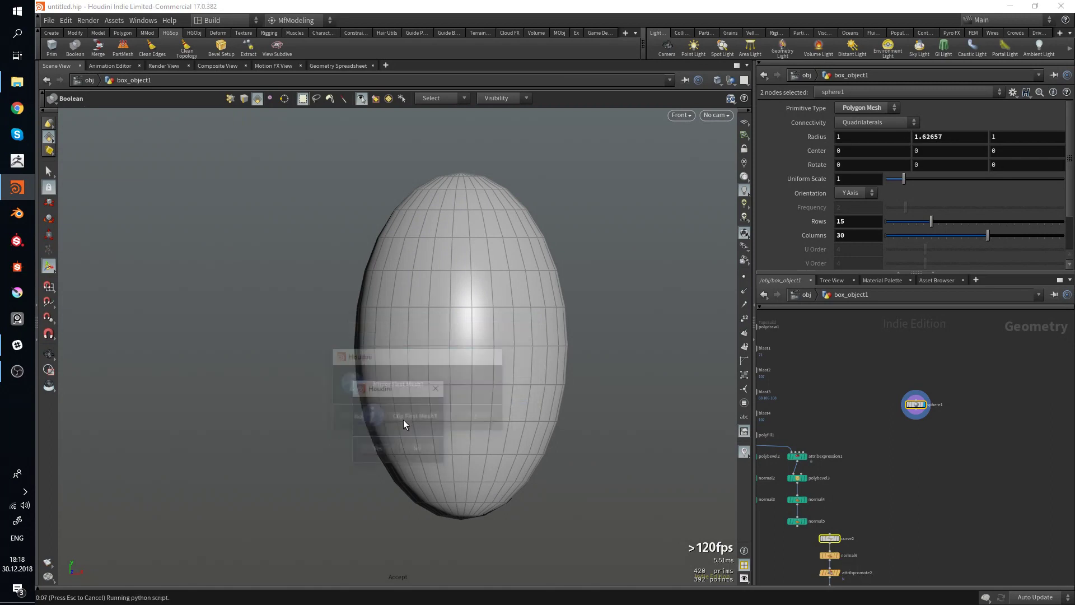
pyautogui.click(419, 449)
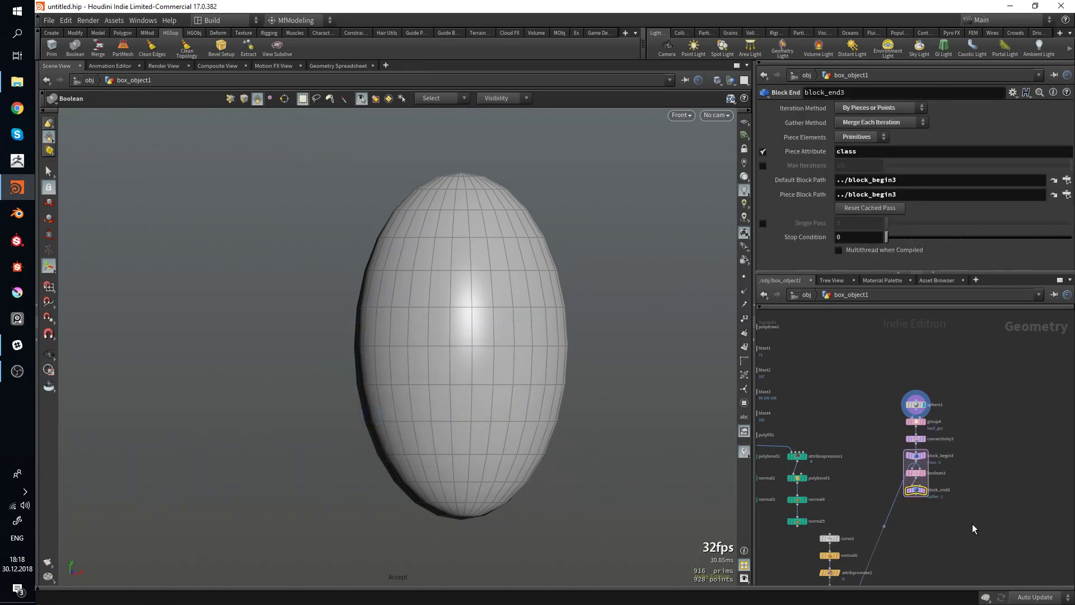
# Lay out the network nodes, display block_end3 and view the cut sphere in perspective.
pyautogui.press('l')
pyautogui.scroll(5, 953, 546)
pyautogui.moveTo(979, 576); pyautogui.dragTo(963, 505, button='middle')
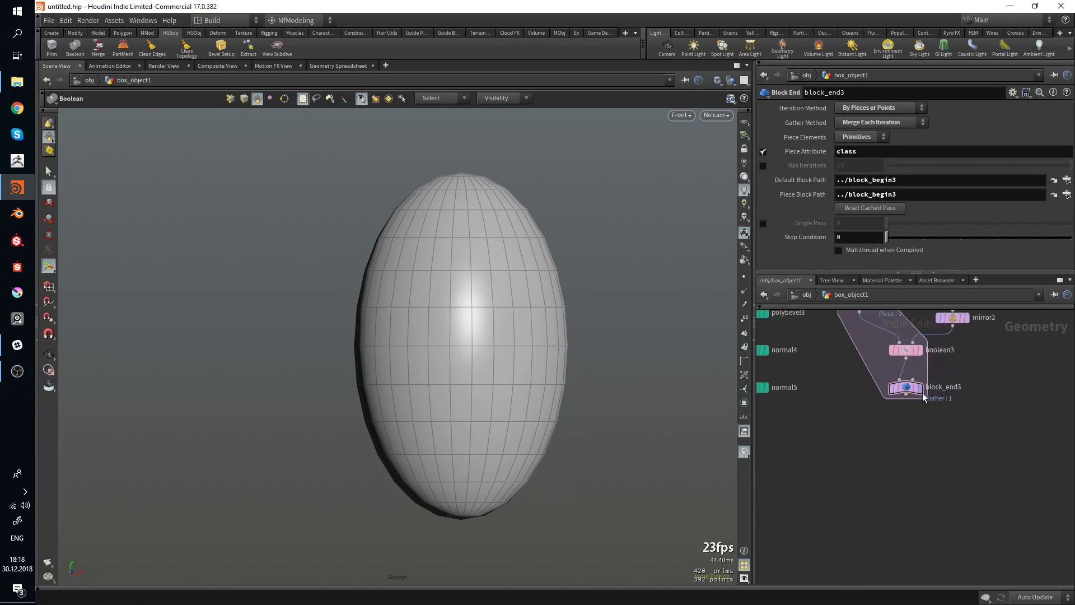
pyautogui.click(921, 389)
pyautogui.press('Escape')
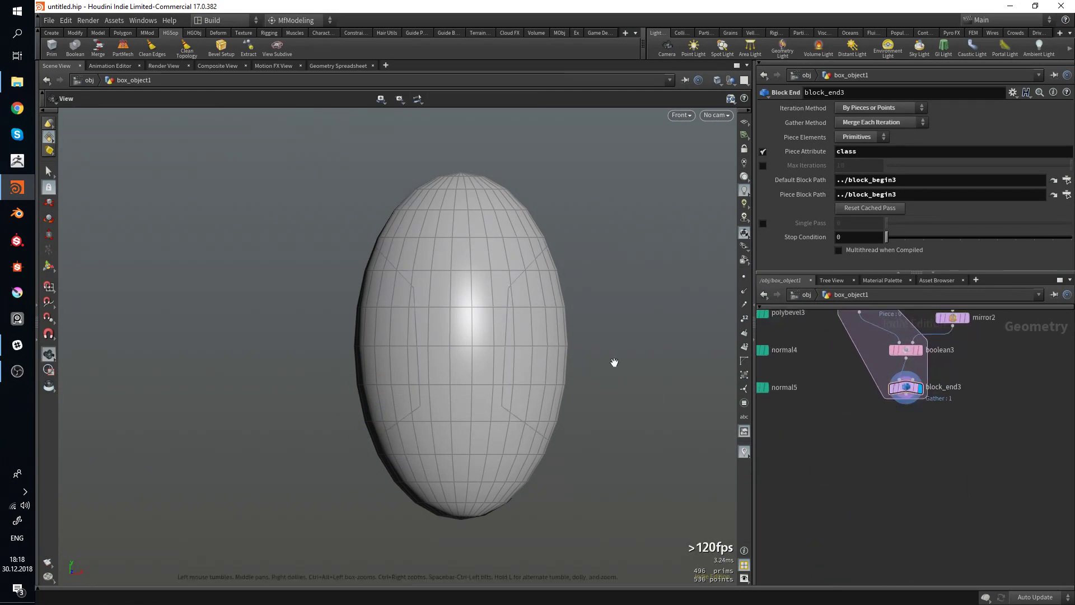
pyautogui.hotkey('space', '1')
pyautogui.moveTo(581, 365); pyautogui.dragTo(502, 368, button='right')
pyautogui.moveTo(501, 368); pyautogui.dragTo(456, 355, button='middle')
pyautogui.moveTo(455, 355); pyautogui.dragTo(515, 339, button='right')
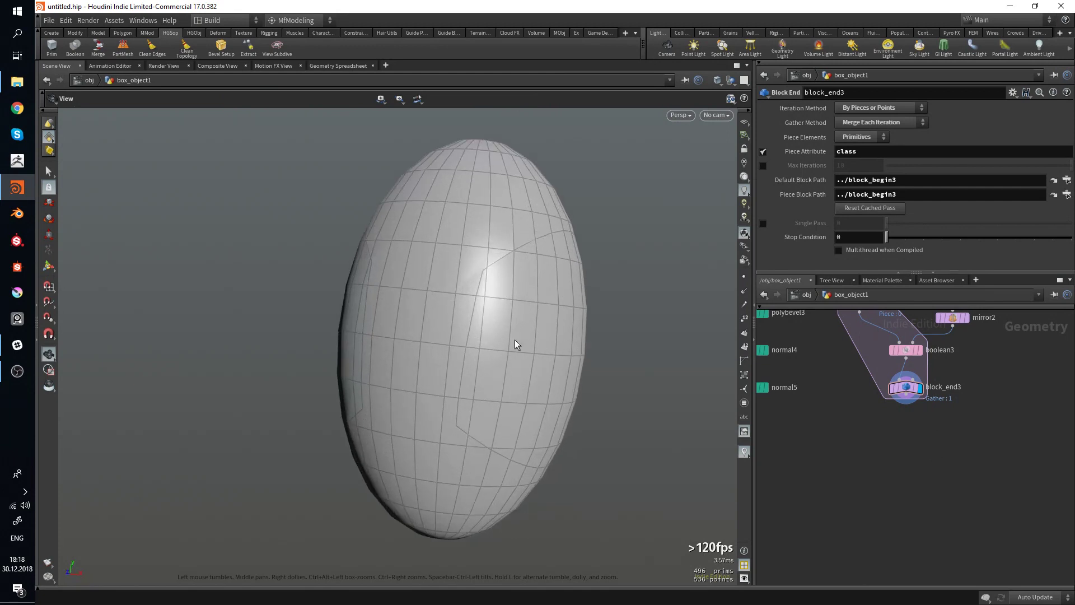
# Select both side panels of the sphere to examine how the mirrored cut separates them, and clear the selection in an orthographic view.
pyautogui.press('s')
pyautogui.press('4')
pyautogui.doubleClick(523, 310)
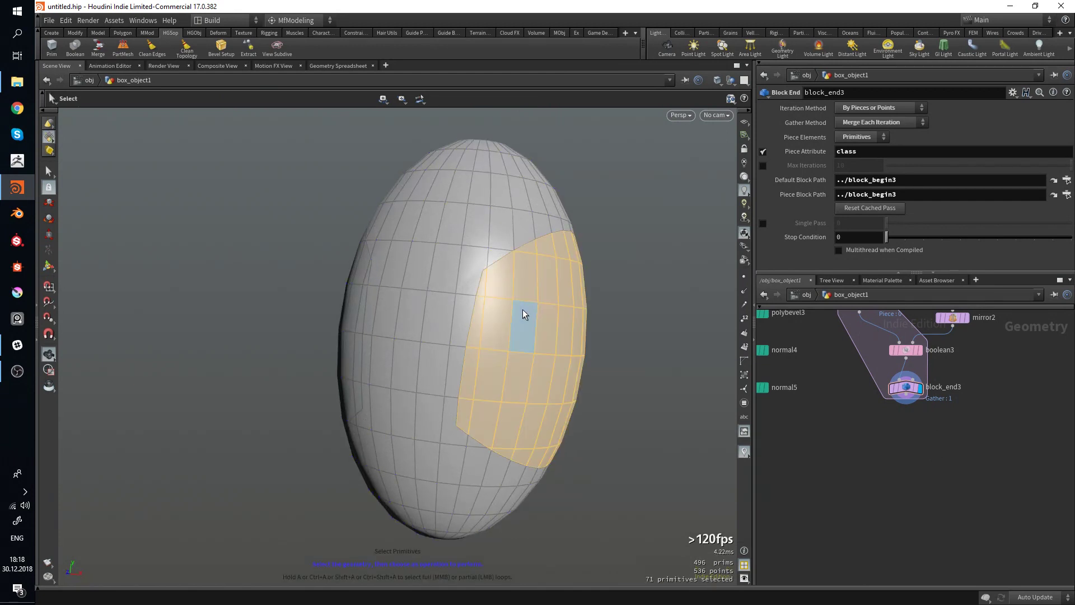
pyautogui.keyDown('alt'); pyautogui.moveTo(523, 312); pyautogui.dragTo(567, 314); pyautogui.keyUp('alt')
pyautogui.keyDown('shift'); pyautogui.doubleClick(434, 315); pyautogui.keyUp('shift')
pyautogui.press('Escape')
pyautogui.moveTo(479, 347); pyautogui.dragTo(409, 328)
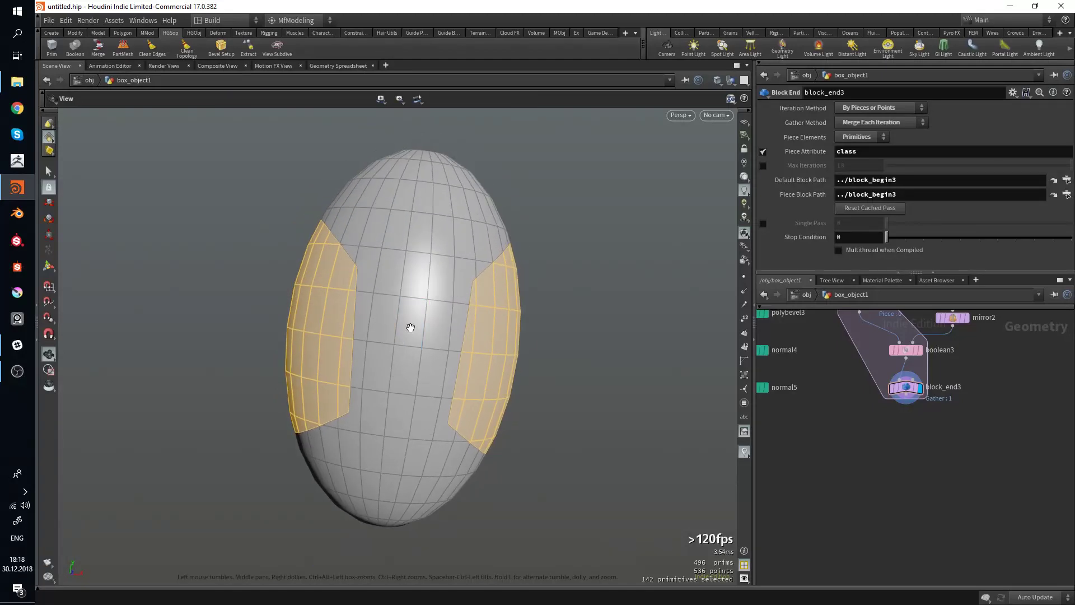
pyautogui.hotkey('space', 'o')
pyautogui.hotkey('space', 'g')
pyautogui.moveTo(572, 320)
pyautogui.keyDown('alt'); pyautogui.mouseDown()
pyautogui.moveTo(489, 336)
pyautogui.moveTo(566, 297)
pyautogui.moveTo(551, 322)
pyautogui.mouseUp(); pyautogui.keyUp('alt')
pyautogui.scroll(-1, 549, 323)
pyautogui.click(637, 362)
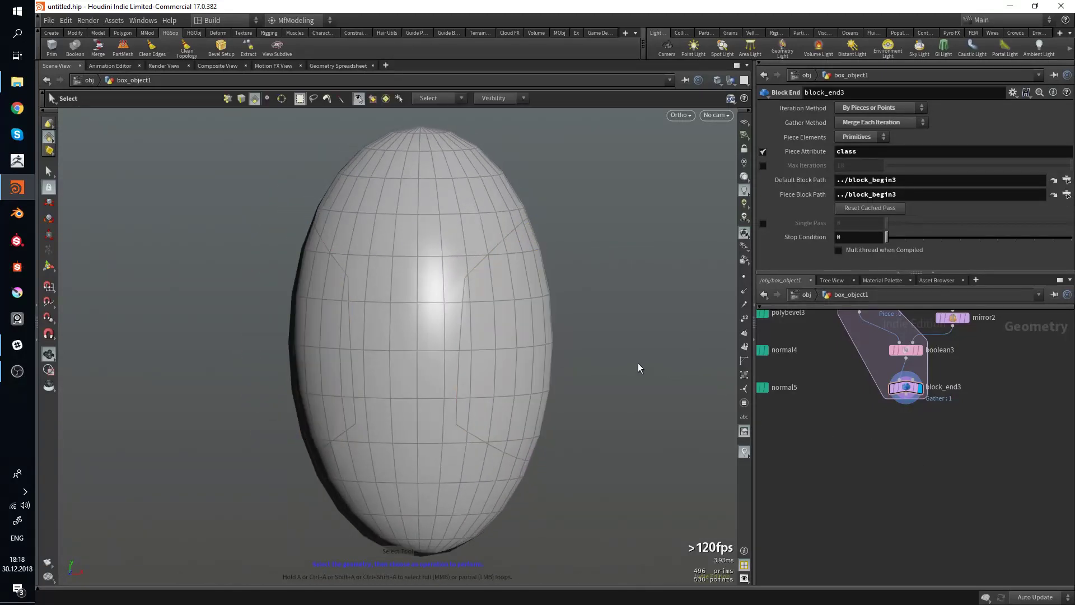
# Apply a basic Bevel Setup to block_end3 and set polybevel4's offset to 0.024.
pyautogui.click(221, 47)
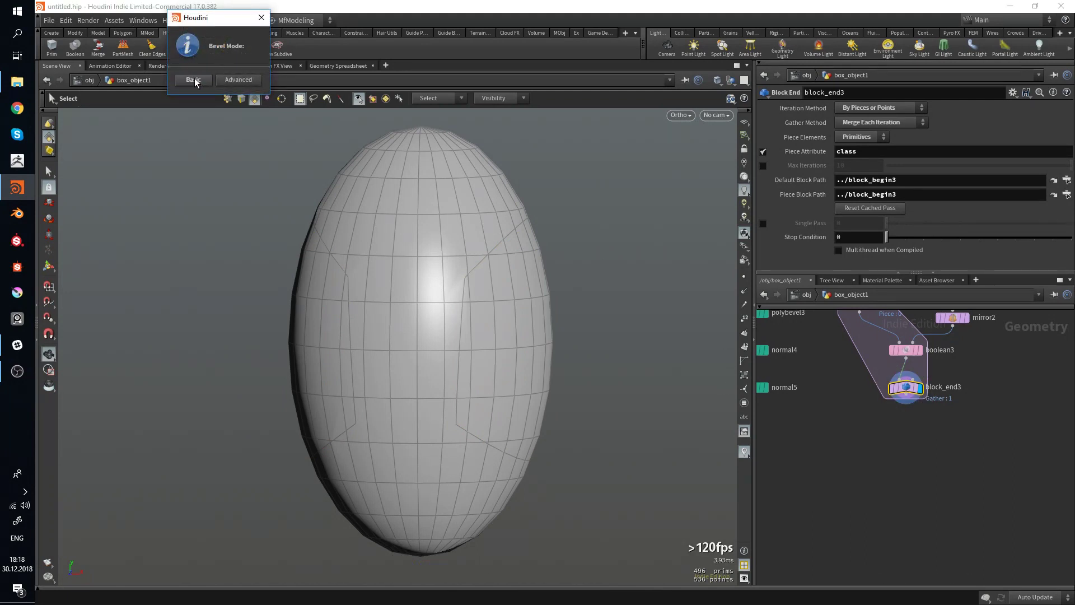
pyautogui.click(193, 80)
pyautogui.scroll(3, 877, 481)
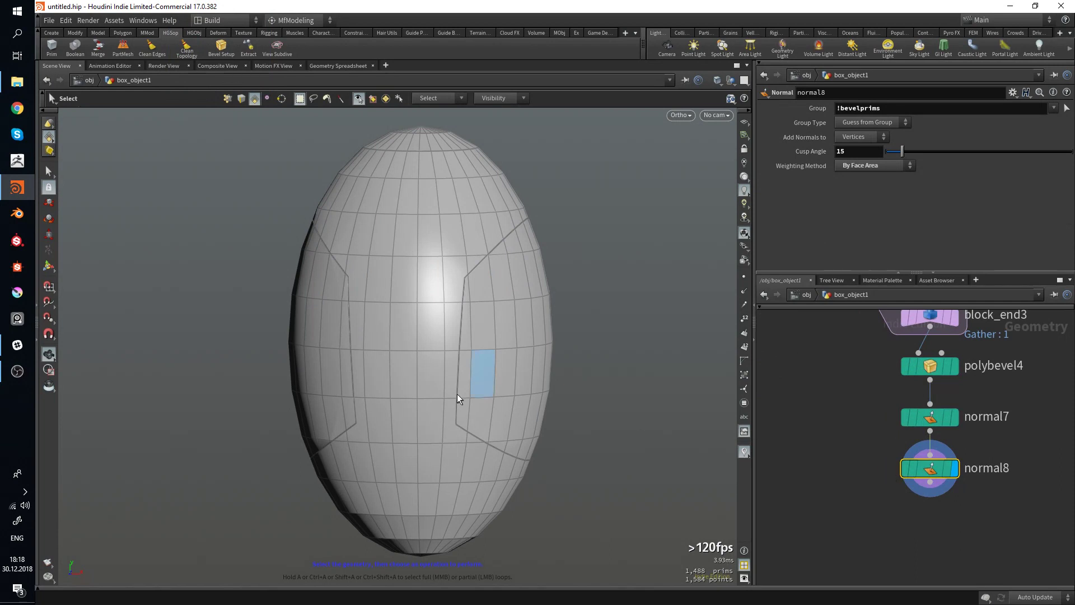
pyautogui.click(932, 367)
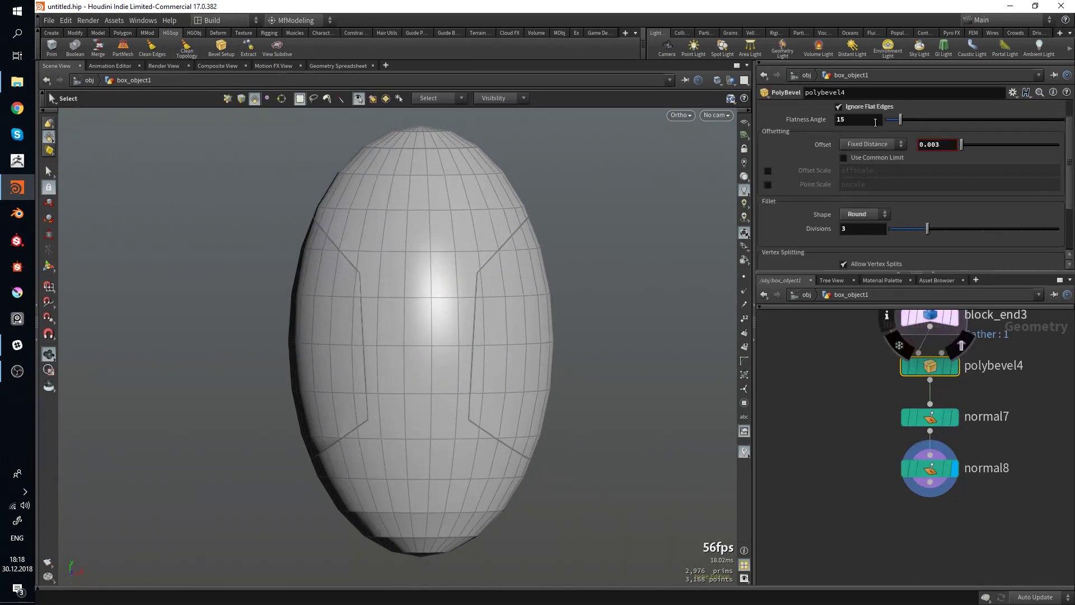
pyautogui.moveTo(857, 229); pyautogui.dragTo(857, 229, button='middle')
pyautogui.moveTo(932, 144); pyautogui.dragTo(1042, 204, button='middle')
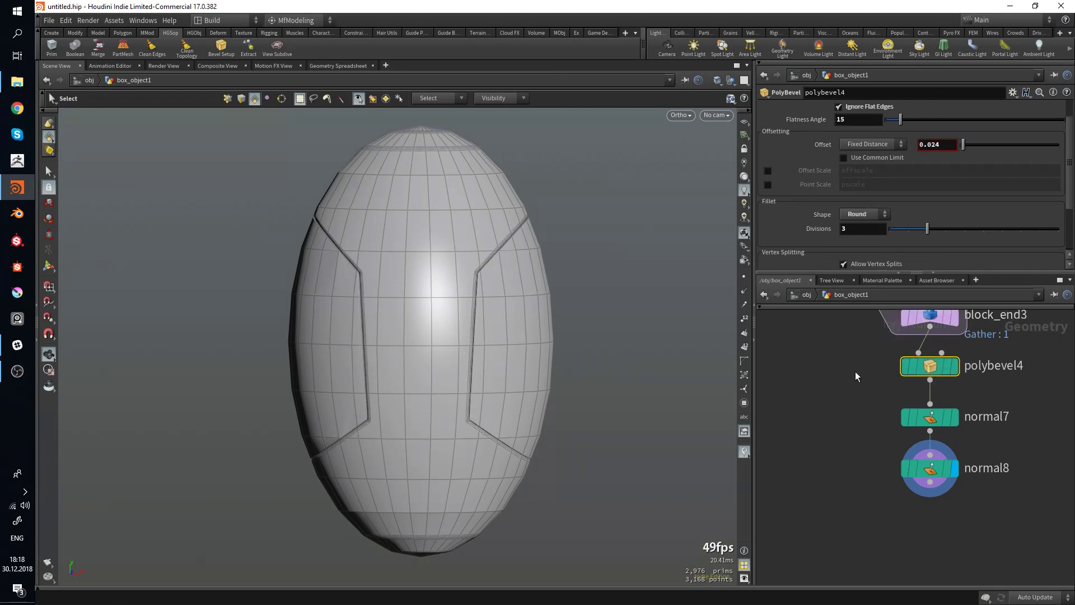
# Inspect the basic bevel up close along the side panel's seam and corners, toggling the wireframe overlay.
pyautogui.keyDown('alt'); pyautogui.moveTo(564, 307); pyautogui.dragTo(472, 375, button='middle'); pyautogui.keyUp('alt')
pyautogui.hotkey('shift', 'w')
pyautogui.keyDown('alt'); pyautogui.moveTo(472, 376); pyautogui.dragTo(661, 337, button='right'); pyautogui.keyUp('alt')
pyautogui.moveTo(660, 338)
pyautogui.keyDown('alt'); pyautogui.mouseDown()
pyautogui.moveTo(425, 369)
pyautogui.moveTo(446, 406)
pyautogui.moveTo(439, 297)
pyautogui.moveTo(446, 322)
pyautogui.moveTo(491, 263)
pyautogui.moveTo(463, 242)
pyautogui.moveTo(479, 189)
pyautogui.mouseUp(); pyautogui.keyUp('alt')
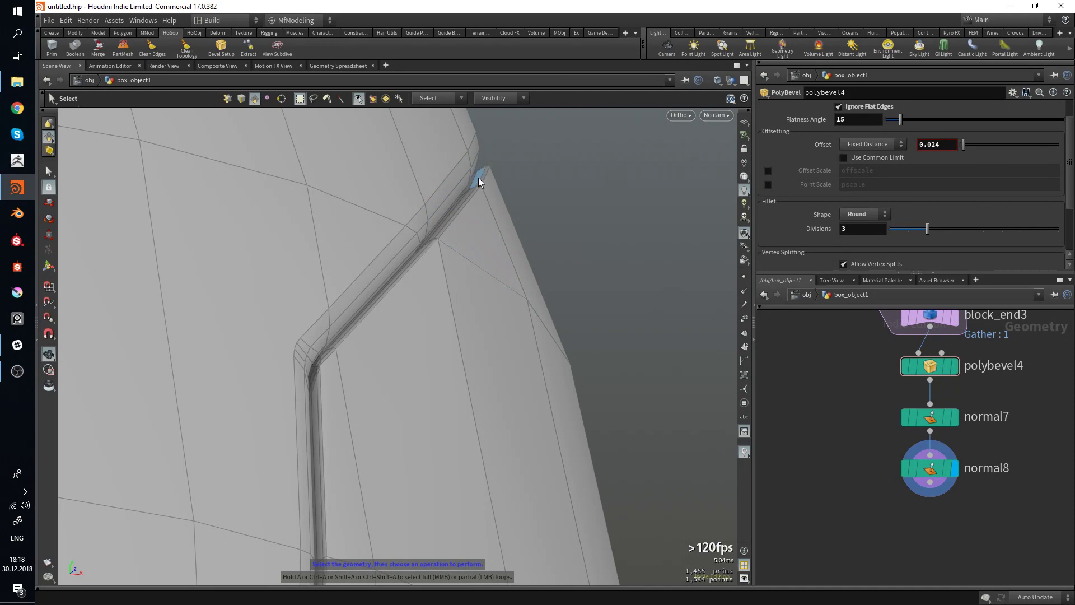
pyautogui.press('Escape')
pyautogui.moveTo(482, 197); pyautogui.dragTo(252, 363)
pyautogui.keyDown('alt'); pyautogui.moveTo(252, 362); pyautogui.dragTo(238, 369, button='right'); pyautogui.keyUp('alt')
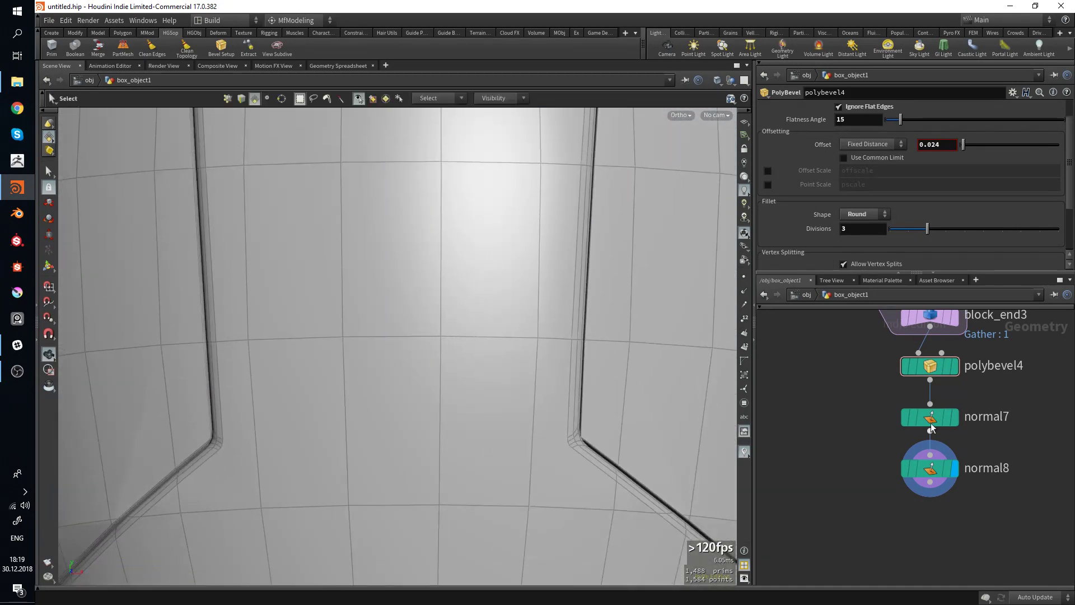
# Move polybevel4 and its two normal nodes aside and apply an advanced Bevel Setup to block_end3.
pyautogui.moveTo(932, 428); pyautogui.dragTo(893, 482, button='middle')
pyautogui.scroll(-3, 893, 482)
pyautogui.click(893, 420)
pyautogui.moveTo(955, 436); pyautogui.dragTo(845, 521)
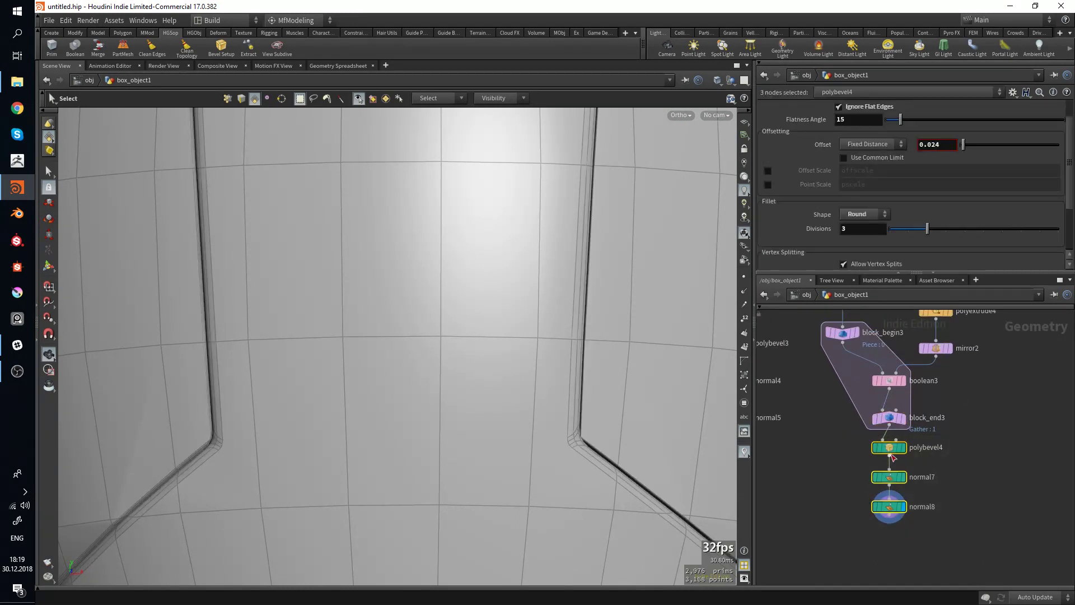
pyautogui.moveTo(889, 447); pyautogui.dragTo(824, 481)
pyautogui.click(895, 466)
pyautogui.click(890, 419)
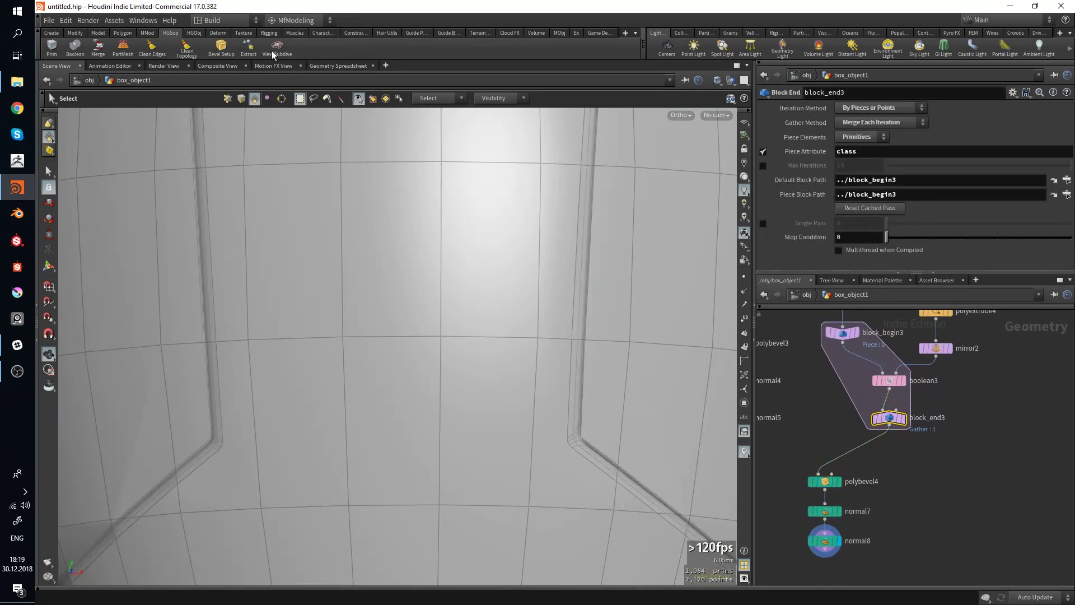
pyautogui.click(221, 48)
pyautogui.click(239, 80)
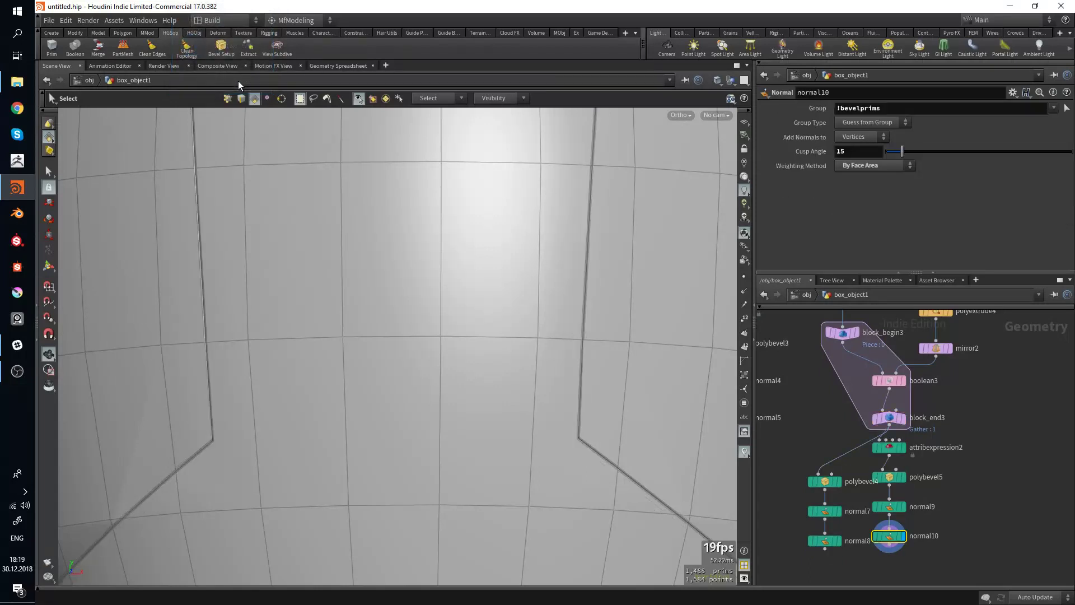
# Set attribexpression2's bevel_pscale constant value to 215.
pyautogui.click(887, 424)
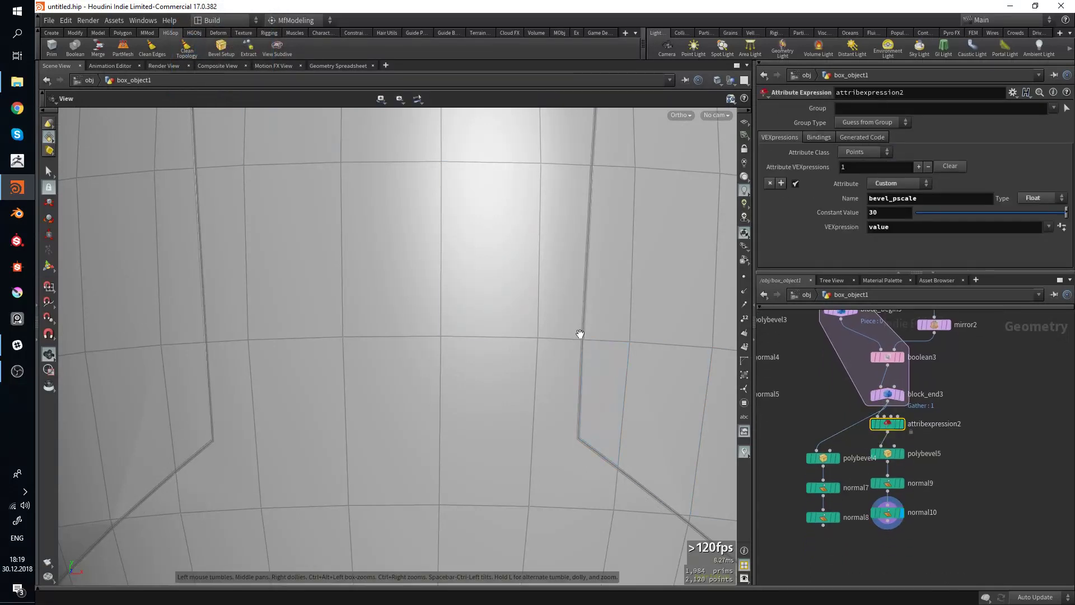
pyautogui.keyDown('alt'); pyautogui.moveTo(578, 334); pyautogui.dragTo(437, 503); pyautogui.keyUp('alt')
pyautogui.moveTo(890, 214); pyautogui.dragTo(1002, 197, button='middle')
pyautogui.click(995, 419)
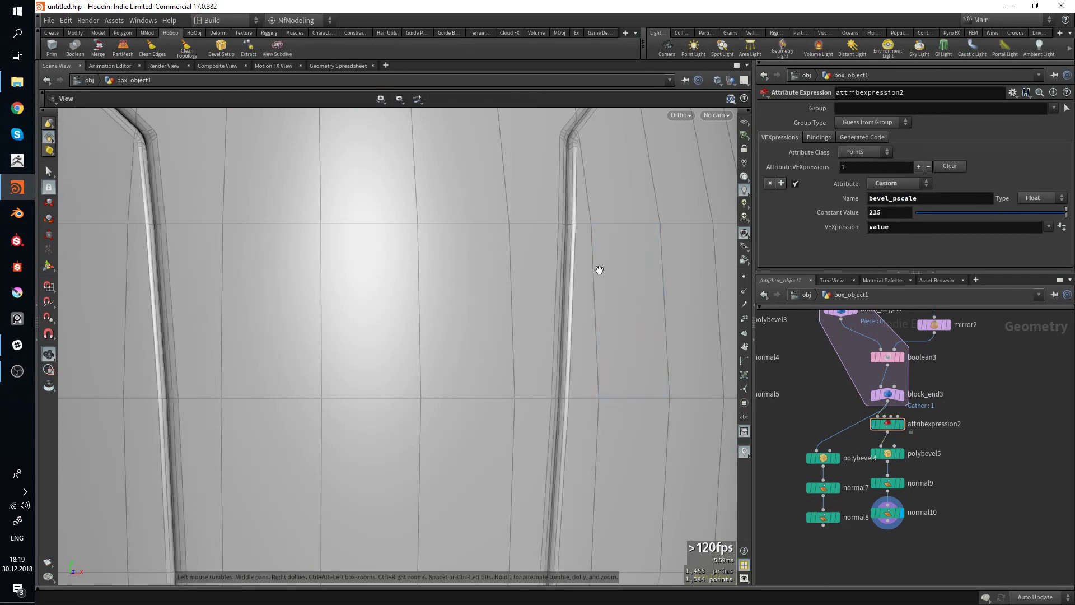
# Inspect the advanced bevel along the panel seams with and without the wireframe overlay.
pyautogui.keyDown('alt'); pyautogui.moveTo(599, 269); pyautogui.dragTo(463, 345, button='middle'); pyautogui.keyUp('alt')
pyautogui.hotkey('shift', 'w')
pyautogui.moveTo(477, 292)
pyautogui.keyDown('alt'); pyautogui.mouseDown()
pyautogui.moveTo(469, 263)
pyautogui.moveTo(439, 271)
pyautogui.moveTo(487, 300)
pyautogui.mouseUp(); pyautogui.keyUp('alt')
pyautogui.press('s')
pyautogui.hotkey('shift', 'w')
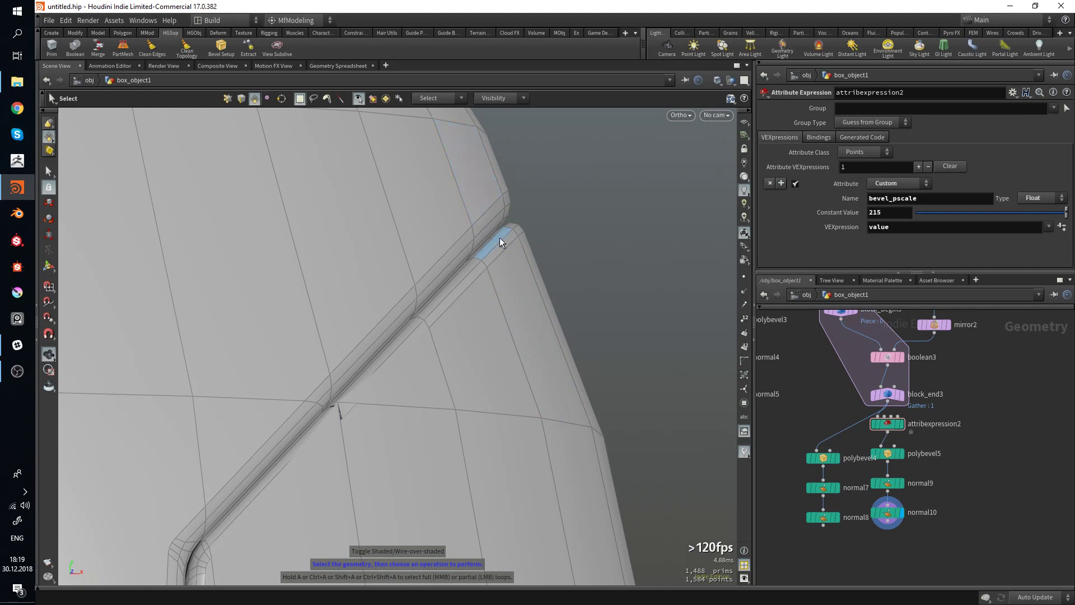
pyautogui.keyDown('alt'); pyautogui.moveTo(500, 241); pyautogui.dragTo(495, 406, button='right'); pyautogui.keyUp('alt')
pyautogui.hotkey('shift', 'w')
pyautogui.moveTo(495, 406)
pyautogui.mouseDown()
pyautogui.moveTo(496, 430)
pyautogui.moveTo(514, 405)
pyautogui.moveTo(478, 418)
pyautogui.moveTo(543, 429)
pyautogui.moveTo(605, 412)
pyautogui.moveTo(511, 418)
pyautogui.mouseUp()
pyautogui.press('s')
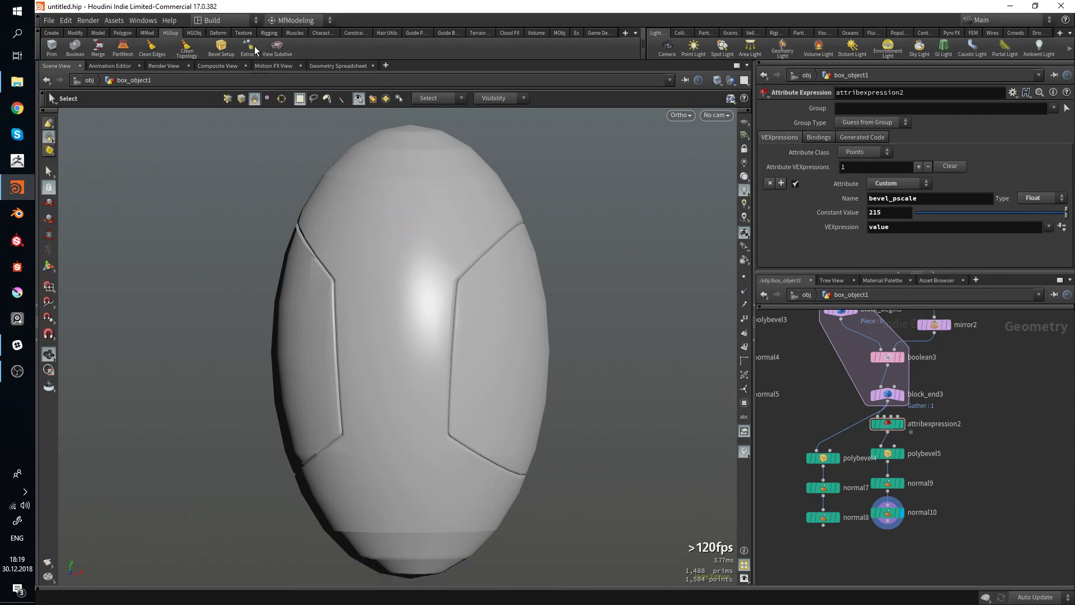
# Select all connected polygons of the sphere's main body and extract them into a separate object with the HGSop Extract tool.
pyautogui.click(427, 249)
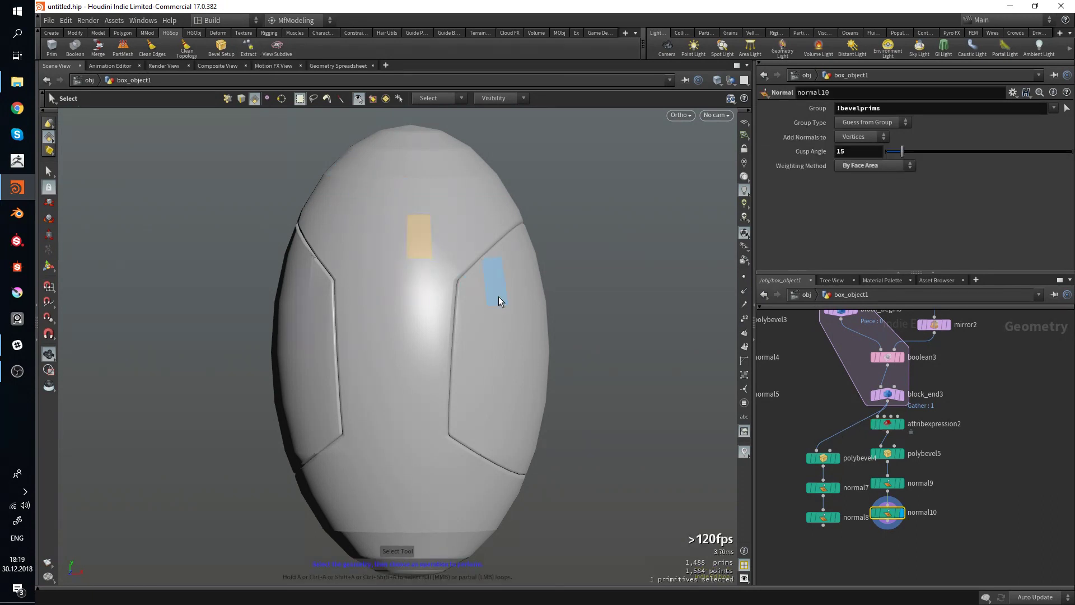
pyautogui.doubleClick(425, 242)
pyautogui.keyDown('alt'); pyautogui.moveTo(541, 320); pyautogui.dragTo(341, 301, button='right'); pyautogui.keyUp('alt')
pyautogui.moveTo(341, 300)
pyautogui.keyDown('alt'); pyautogui.mouseDown()
pyautogui.moveTo(233, 334)
pyautogui.moveTo(438, 295)
pyautogui.moveTo(329, 296)
pyautogui.mouseUp(); pyautogui.keyUp('alt')
pyautogui.keyDown('alt'); pyautogui.moveTo(329, 296); pyautogui.dragTo(490, 304, button='right'); pyautogui.keyUp('alt')
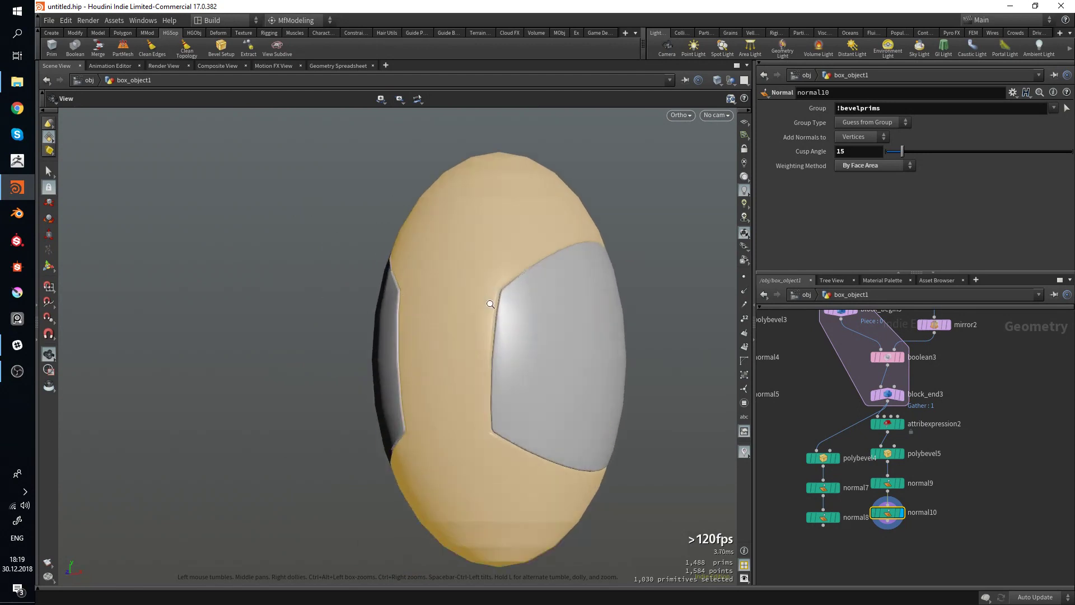
pyautogui.moveTo(490, 304); pyautogui.dragTo(468, 287)
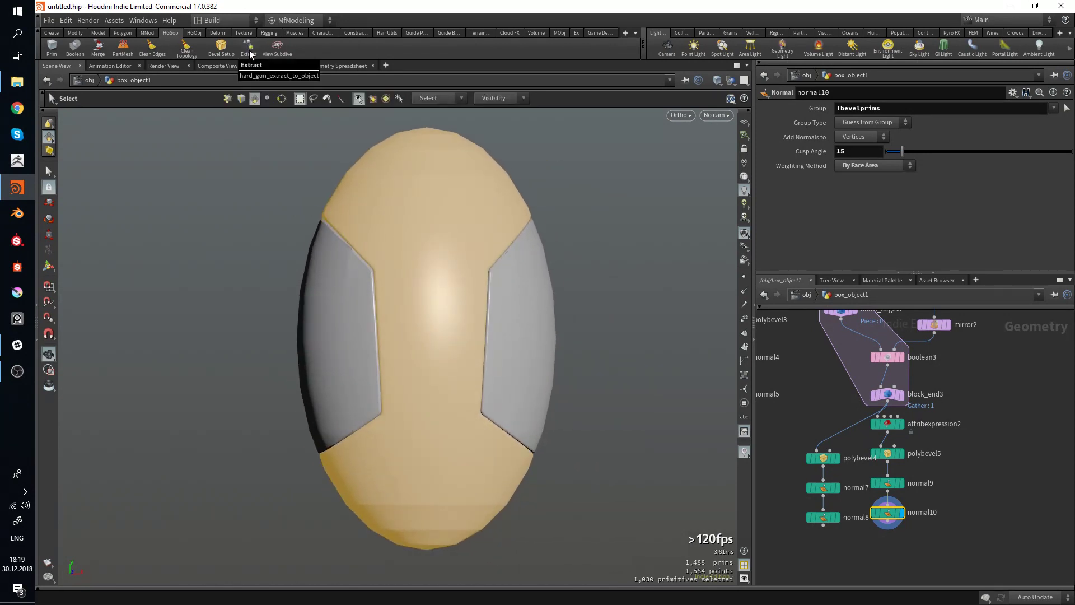
pyautogui.click(249, 52)
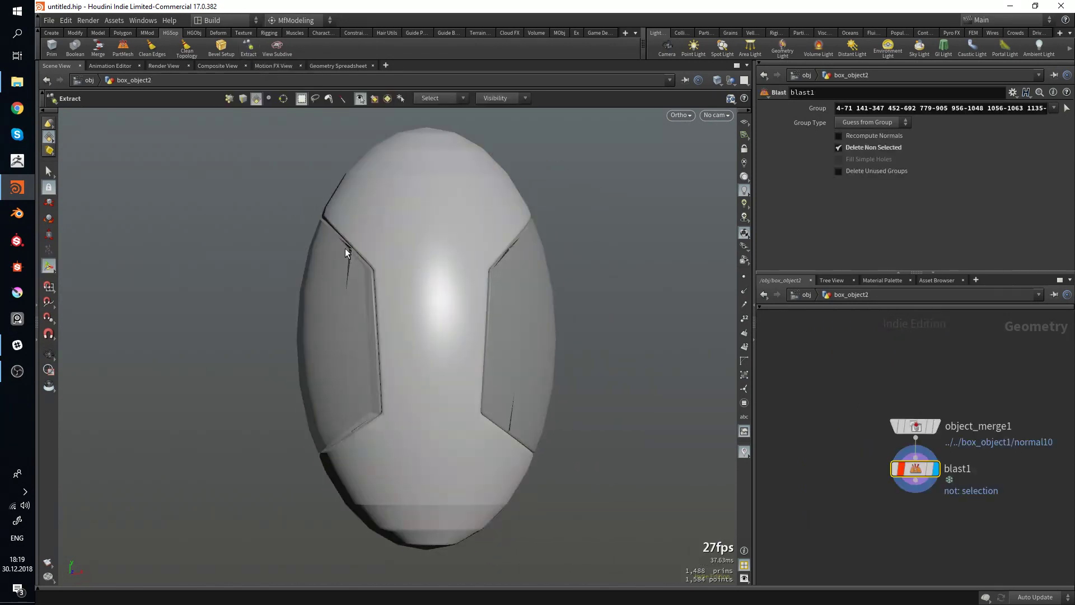
# Go up to the object level, place box_object2 below box_object1 and inspect the separated parts from the side.
pyautogui.click(803, 297)
pyautogui.press('h')
pyautogui.moveTo(920, 467); pyautogui.dragTo(854, 497)
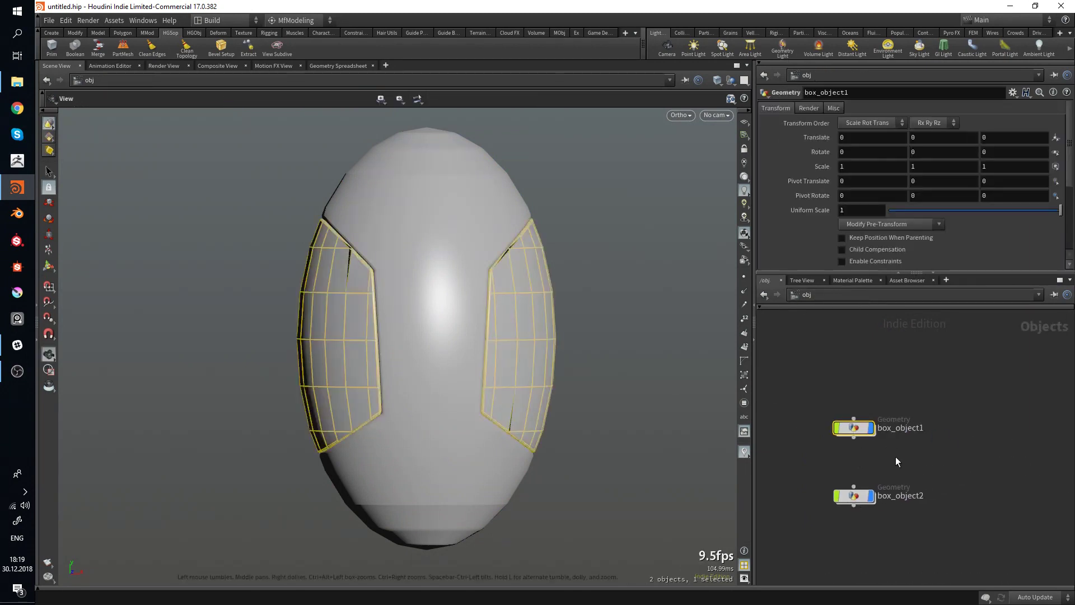
pyautogui.moveTo(576, 352); pyautogui.dragTo(409, 358)
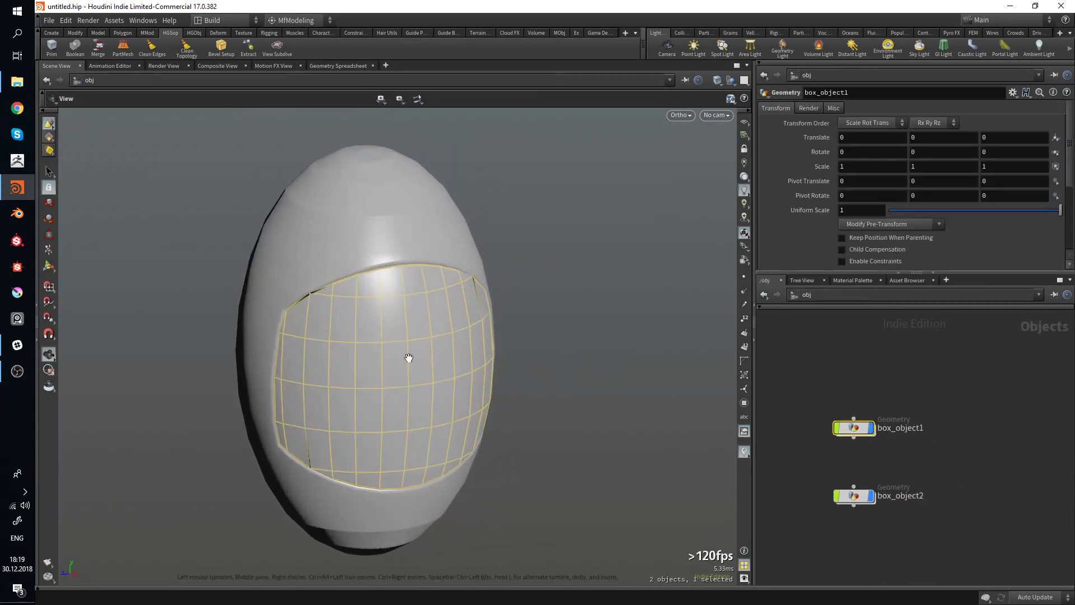
# Inspect the two extracted objects from the side by selecting box_object2 and box_object1 in turn to compare their parts.
pyautogui.keyDown('alt'); pyautogui.moveTo(409, 358); pyautogui.dragTo(465, 303, button='right'); pyautogui.keyUp('alt')
pyautogui.keyDown('alt'); pyautogui.moveTo(465, 303); pyautogui.dragTo(612, 292); pyautogui.keyUp('alt')
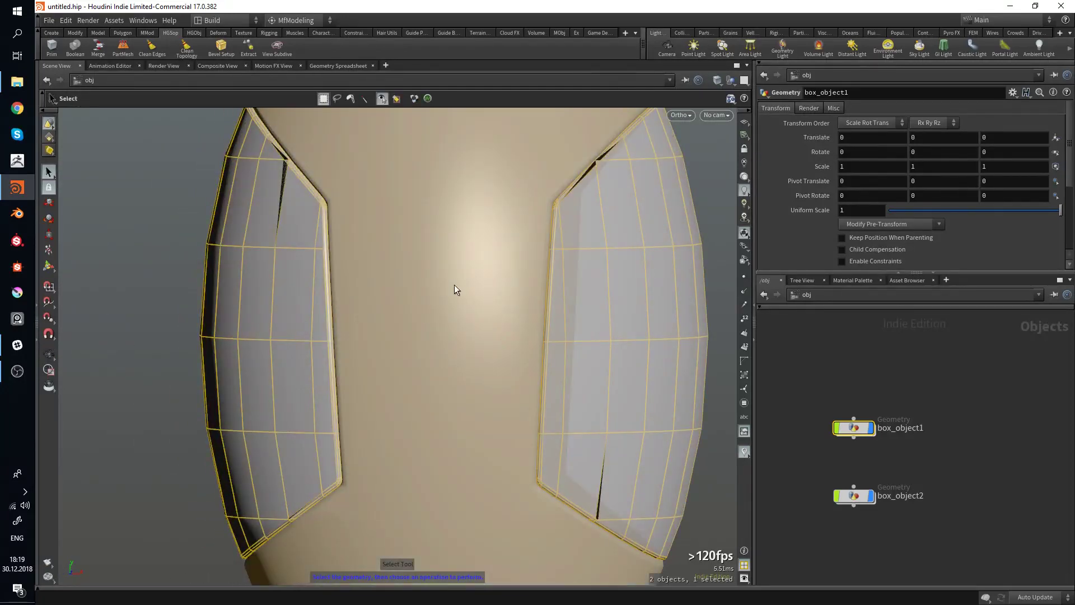
pyautogui.click(455, 284)
pyautogui.keyDown('alt'); pyautogui.moveTo(674, 350); pyautogui.dragTo(624, 387, button='right'); pyautogui.keyUp('alt')
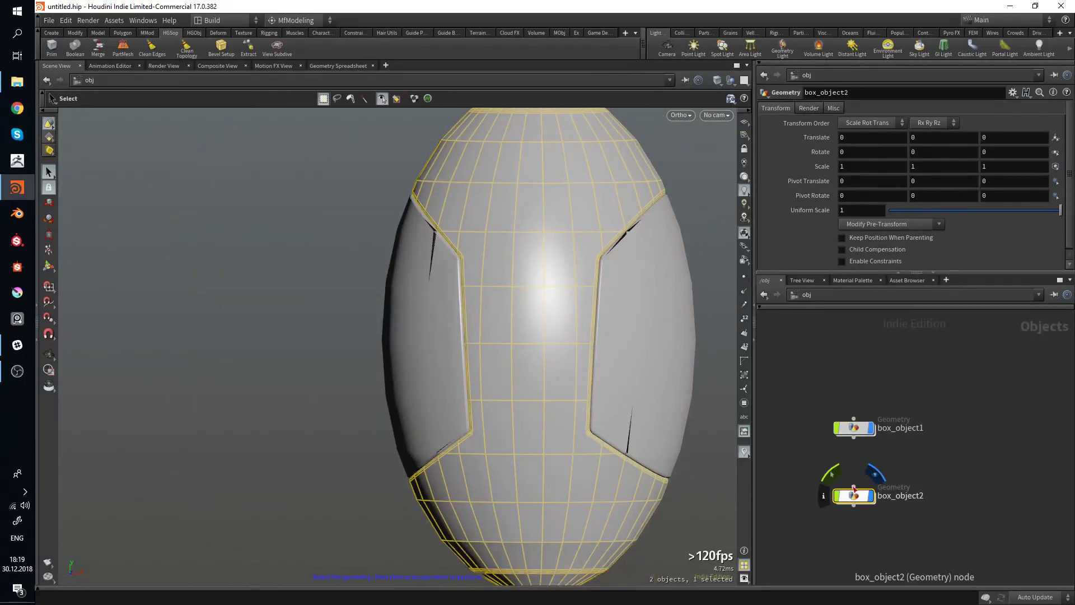
pyautogui.click(853, 428)
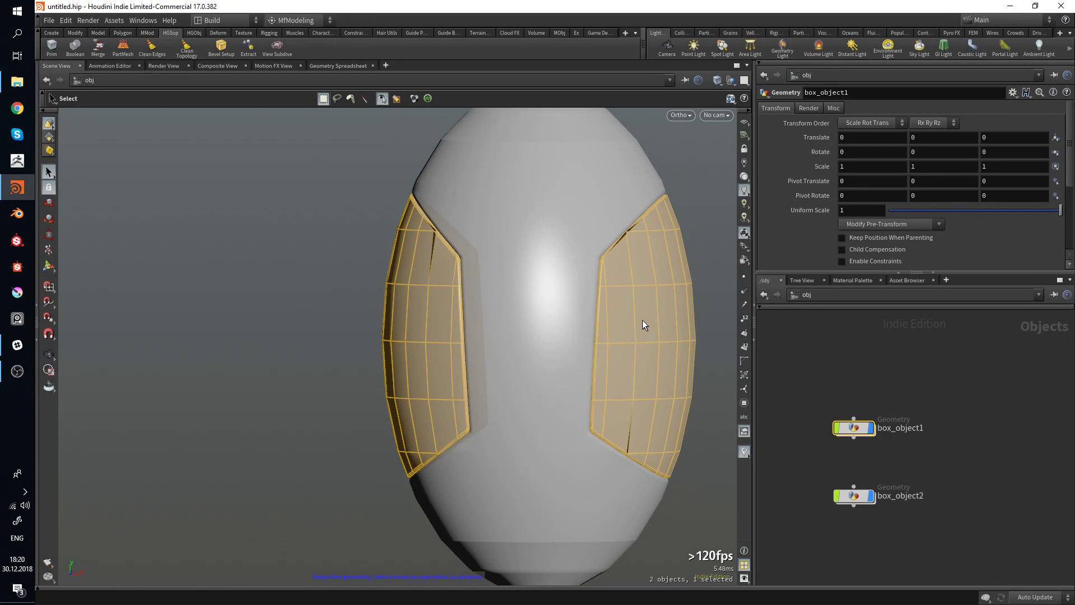
pyautogui.click(908, 391)
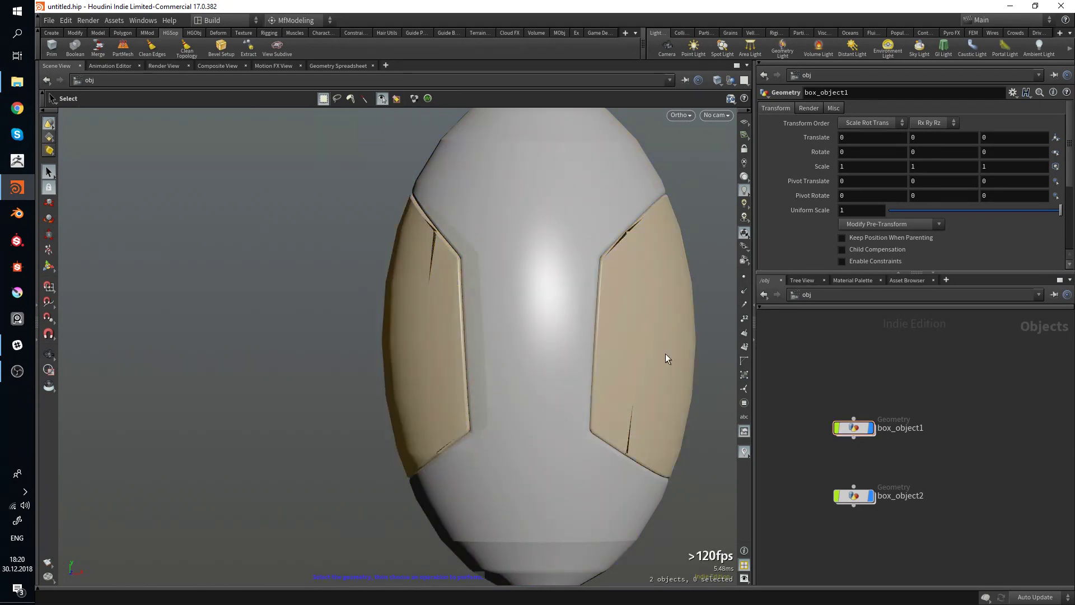
pyautogui.click(559, 293)
pyautogui.click(898, 392)
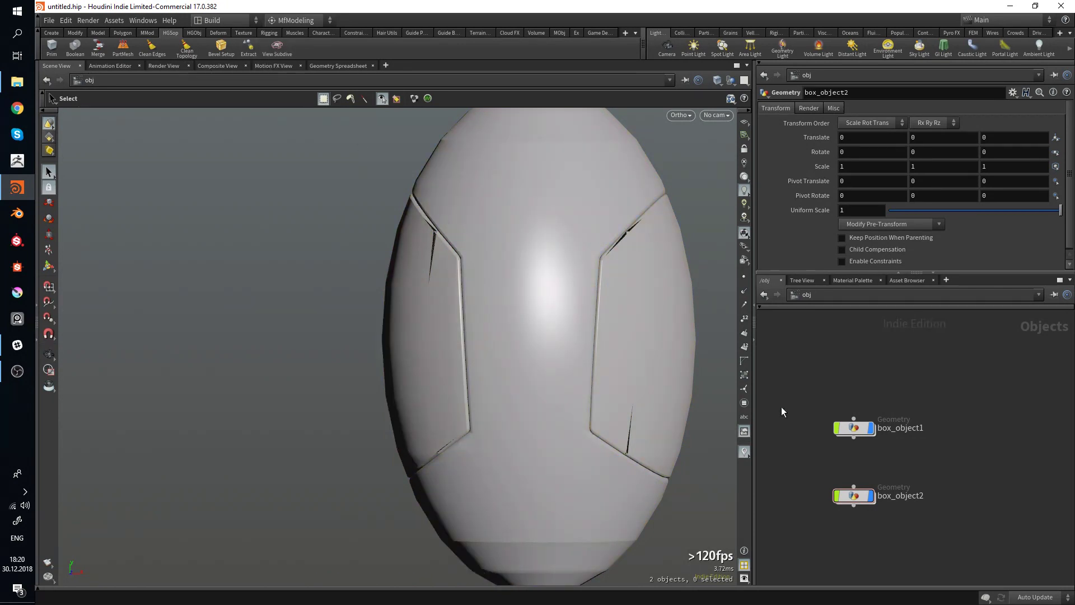
# Delete both objects from the scene and add a new Box geometry node in the empty object network.
pyautogui.hotkey('ctrl', 'a')
pyautogui.press('Delete')
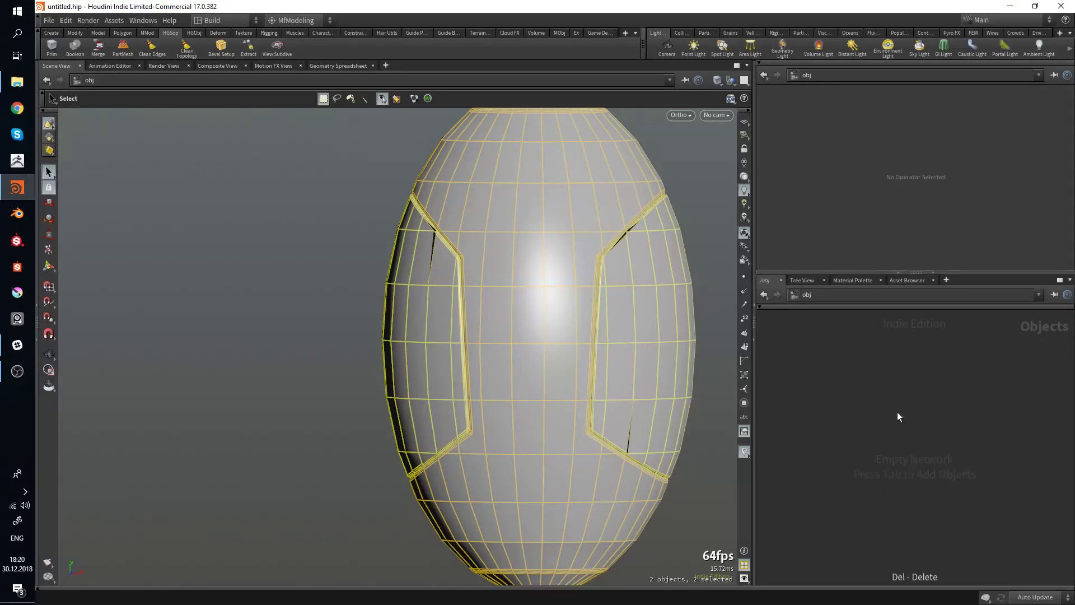
pyautogui.press('Tab')
pyautogui.write('box')
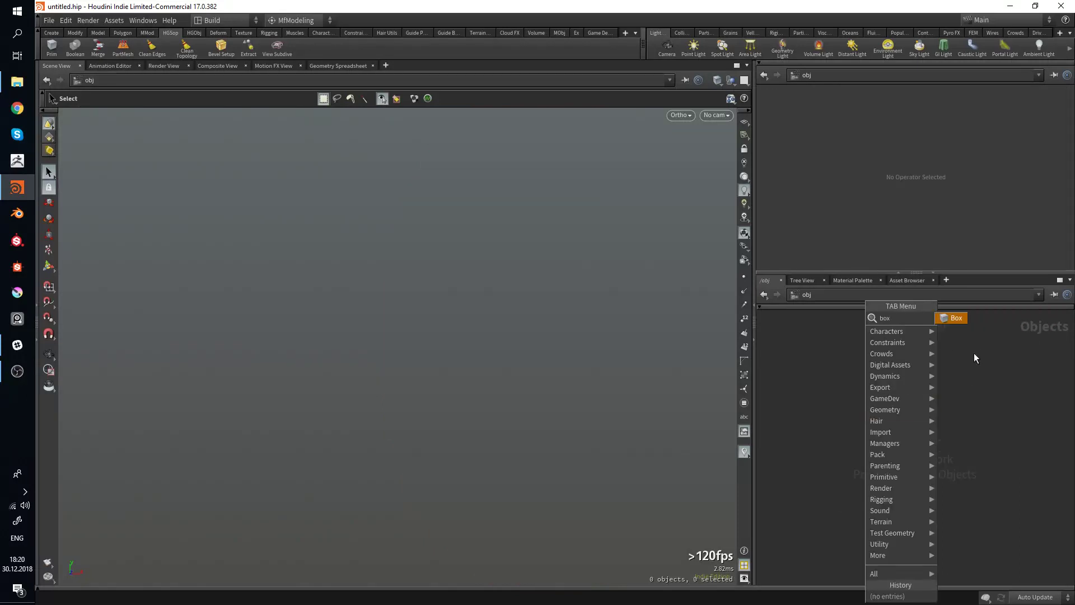
pyautogui.click(953, 317)
pyautogui.click(889, 419)
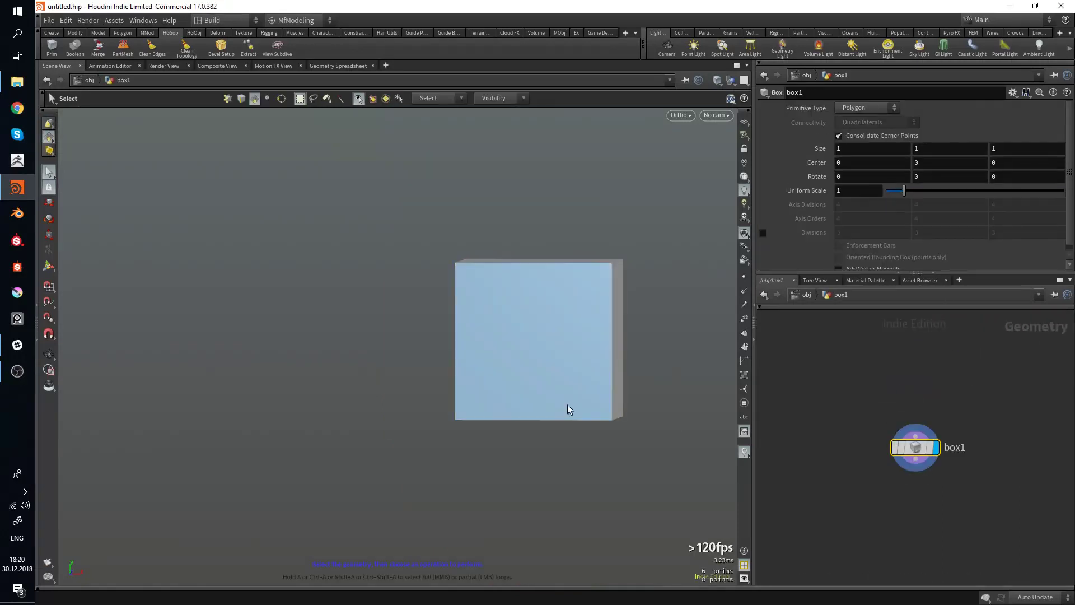
# Display the new box as a subdivided surface with the View Subdive shelf tool.
pyautogui.click(544, 351)
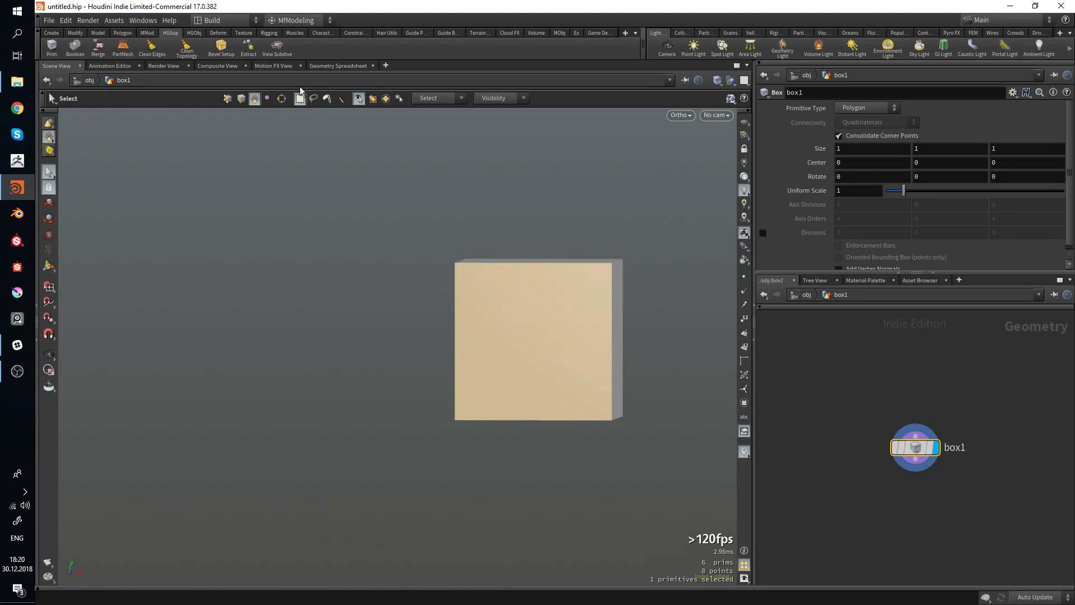
pyautogui.click(326, 199)
pyautogui.click(278, 49)
pyautogui.click(279, 49)
pyautogui.click(278, 49)
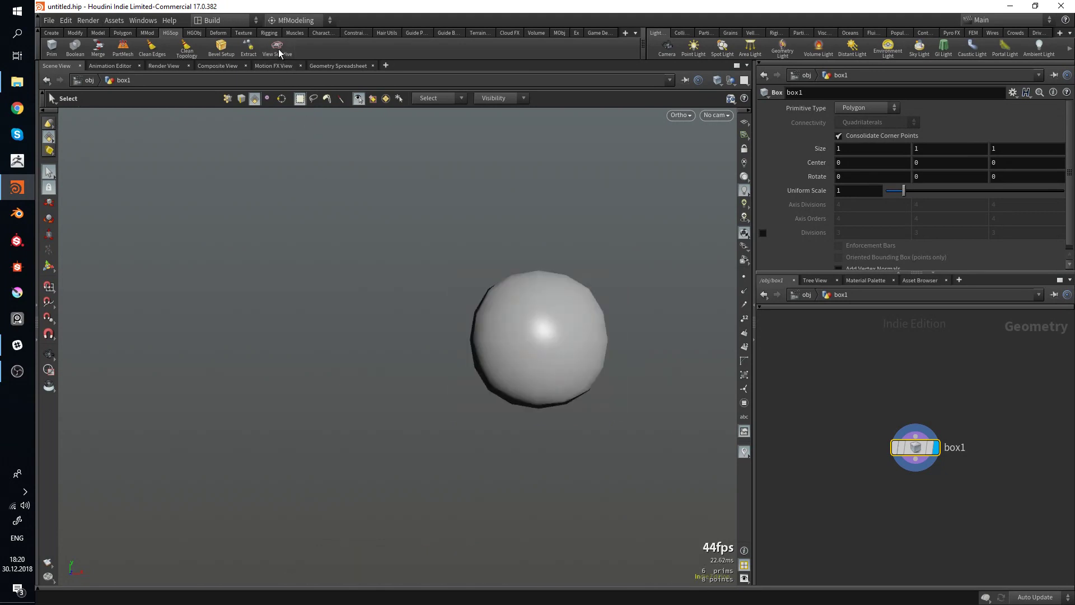
pyautogui.click(278, 49)
pyautogui.click(278, 49)
# Select one side face of the subdivided box's cage and move it outward to elongate the shape.
pyautogui.keyDown('alt'); pyautogui.moveTo(481, 306); pyautogui.dragTo(353, 348); pyautogui.keyUp('alt')
pyautogui.press('s')
pyautogui.click(395, 421)
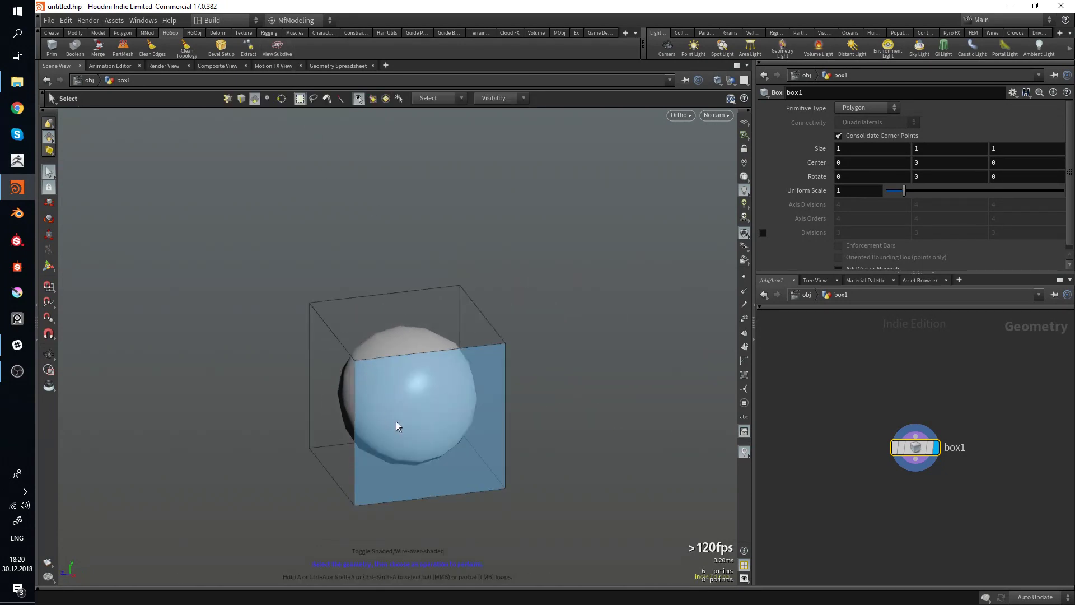
pyautogui.keyDown('alt'); pyautogui.moveTo(395, 421); pyautogui.dragTo(615, 413); pyautogui.keyUp('alt')
pyautogui.press('t')
pyautogui.moveTo(641, 356); pyautogui.dragTo(486, 345)
# Select side face 3 of the cage, move it about -0.58 along X and clear the selection.
pyautogui.press('s')
pyautogui.click(378, 405)
pyautogui.press('t')
pyautogui.press('s')
pyautogui.click(486, 345)
pyautogui.press('t')
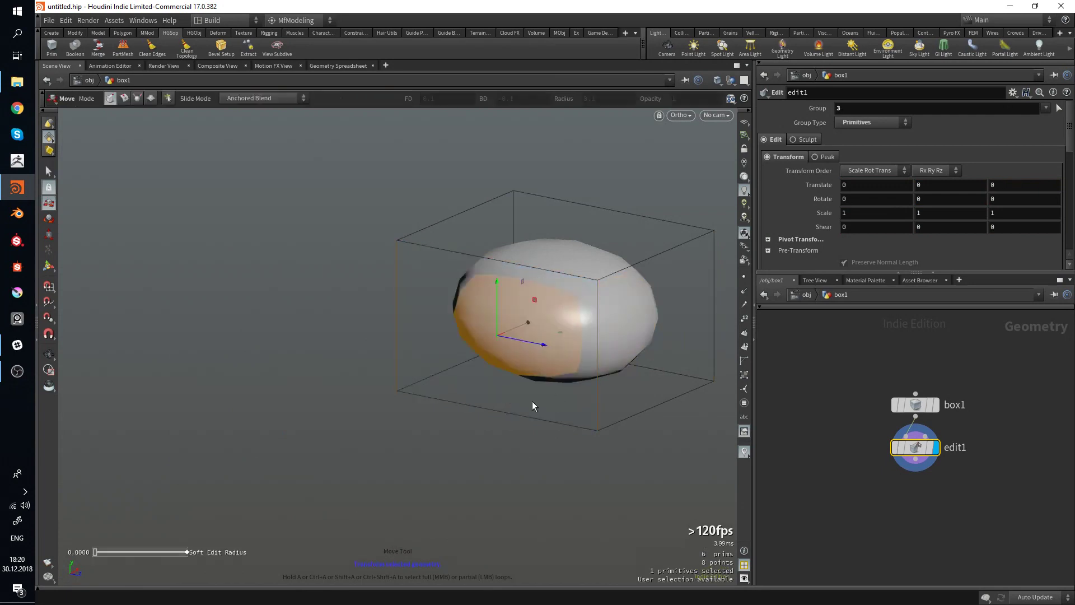
pyautogui.keyDown('alt'); pyautogui.moveTo(532, 401); pyautogui.dragTo(494, 414); pyautogui.keyUp('alt')
pyautogui.moveTo(522, 350); pyautogui.dragTo(442, 351)
pyautogui.keyDown('alt'); pyautogui.moveTo(381, 366); pyautogui.dragTo(372, 391); pyautogui.keyUp('alt')
pyautogui.press('s')
pyautogui.click(371, 394)
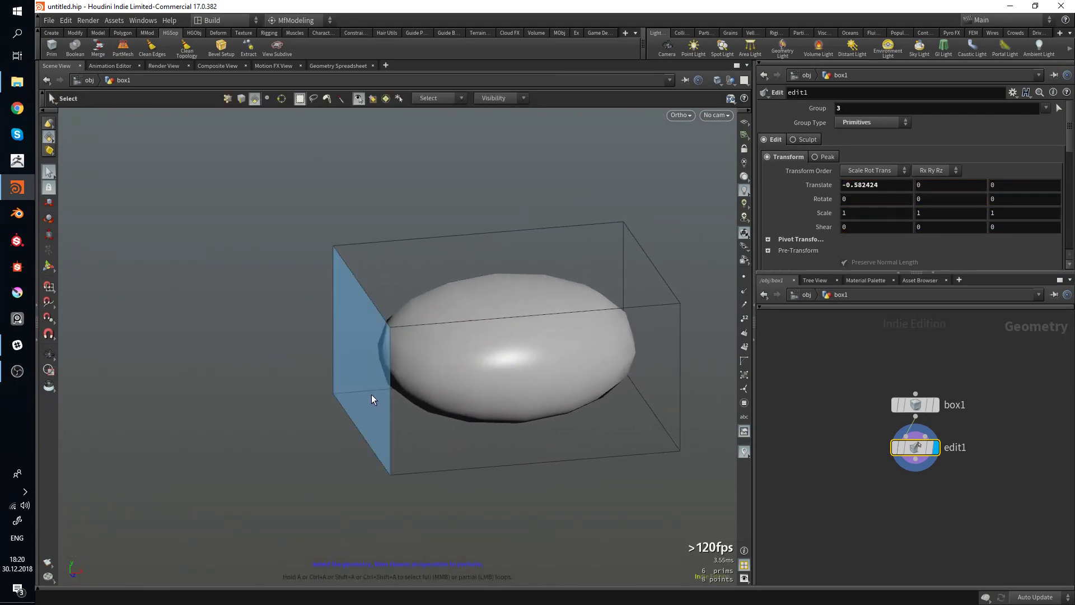
# Turn the viewport subdivision of the stretched box off and on twice with the built-in display commands.
pyautogui.hotkey('shift', '-')
pyautogui.hotkey('shift', '+')
pyautogui.hotkey('shift', '-')
pyautogui.hotkey('shift', '+')
pyautogui.click(244, 371)
pyautogui.click(411, 359)
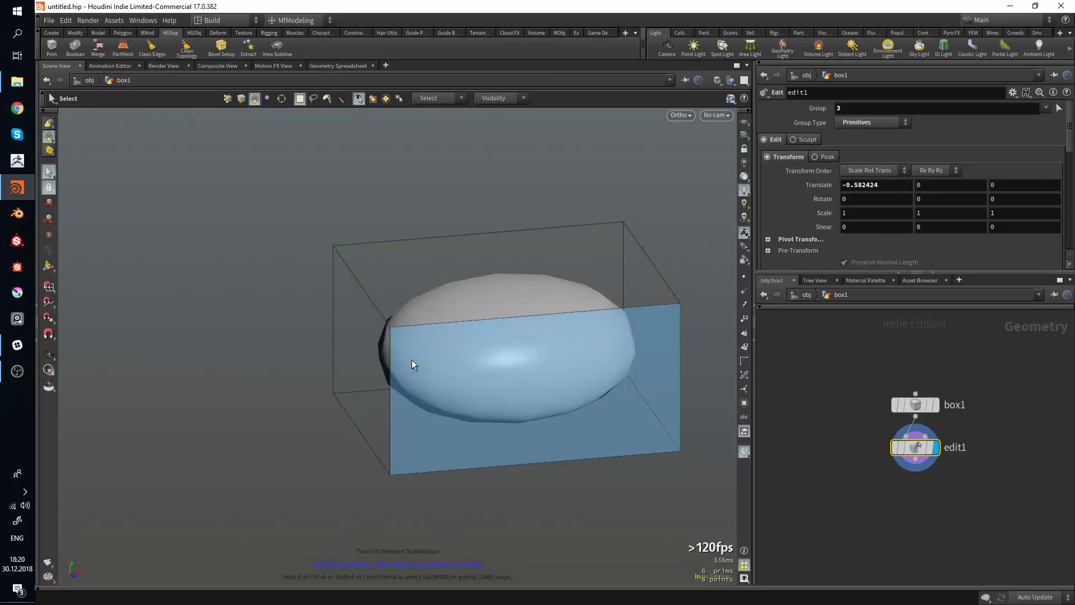
pyautogui.click(391, 358)
# Switch the subdivision preview off and on with the View Subdive shelf tool and inspect the shape.
pyautogui.click(316, 110)
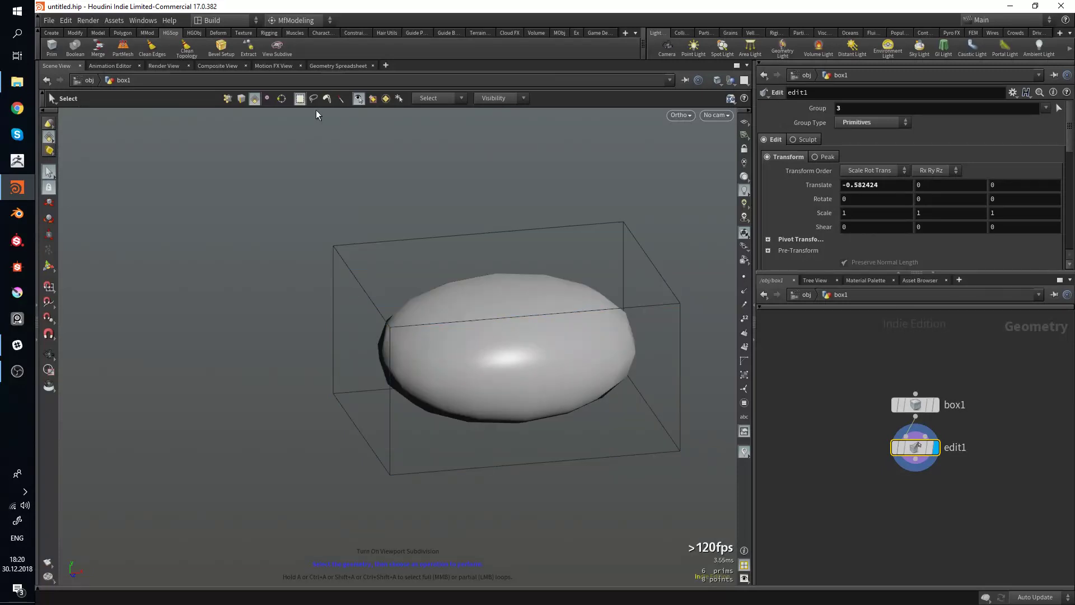
pyautogui.click(273, 48)
pyautogui.click(274, 49)
pyautogui.keyDown('alt'); pyautogui.moveTo(616, 336); pyautogui.dragTo(374, 352); pyautogui.keyUp('alt')
pyautogui.scroll(5, 369, 352)
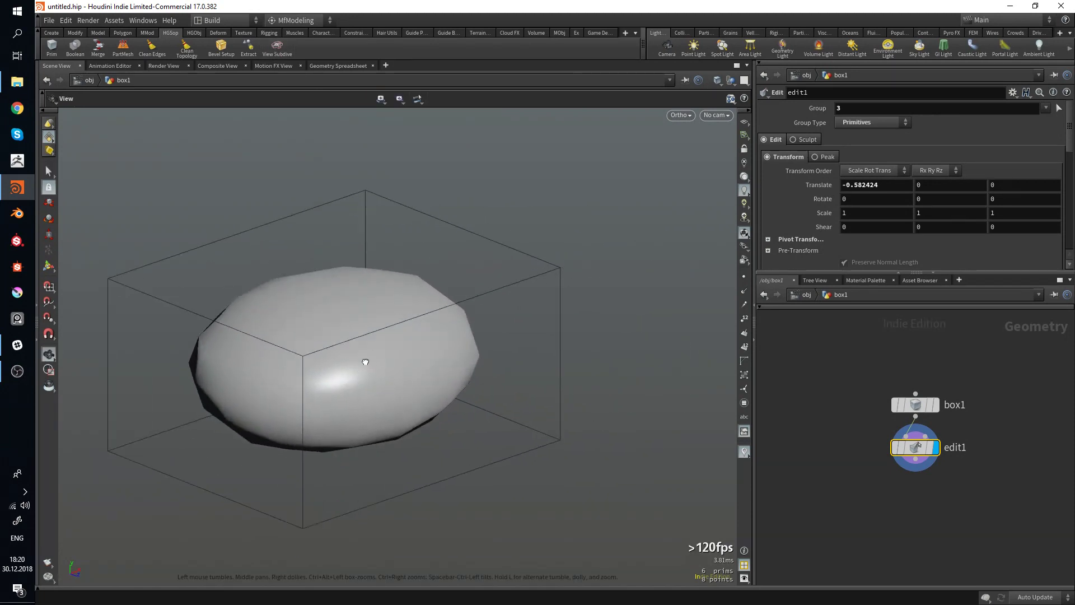
pyautogui.press('s')
# Check the View Subdive tool's Scene Viewer hotkey in its tool settings and the Hotkey Manager, and close both windows.
pyautogui.rightClick(277, 48)
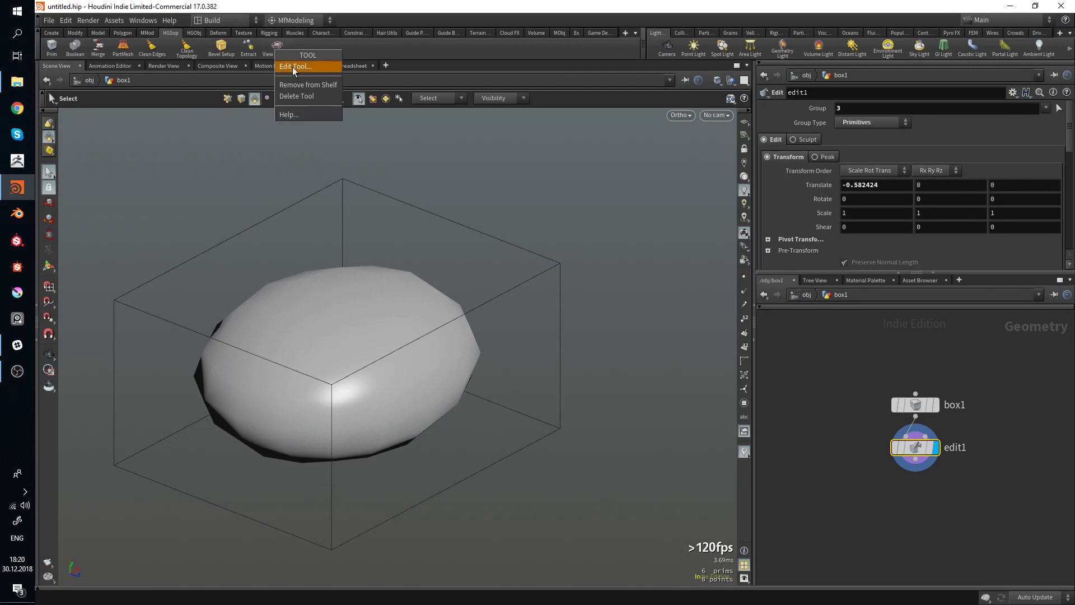
pyautogui.click(293, 66)
pyautogui.moveTo(322, 26); pyautogui.dragTo(469, 147)
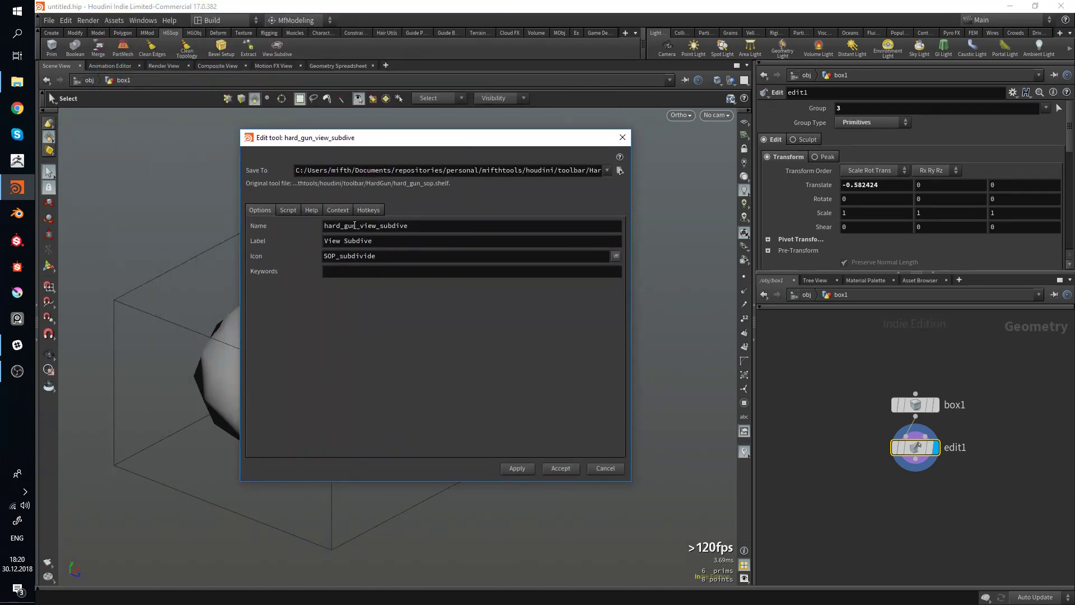
pyautogui.click(368, 210)
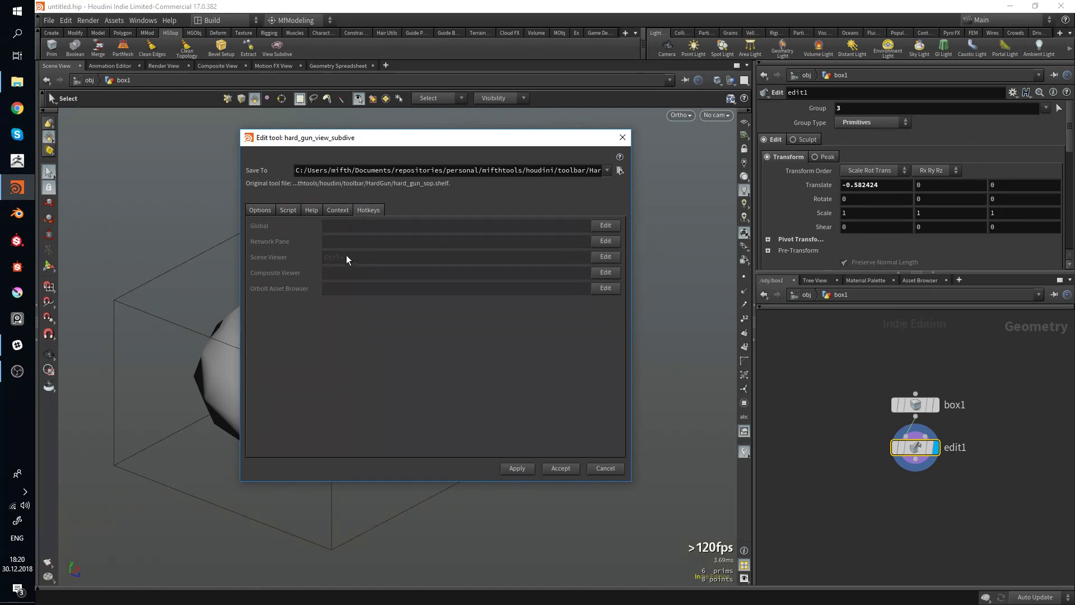
pyautogui.click(606, 257)
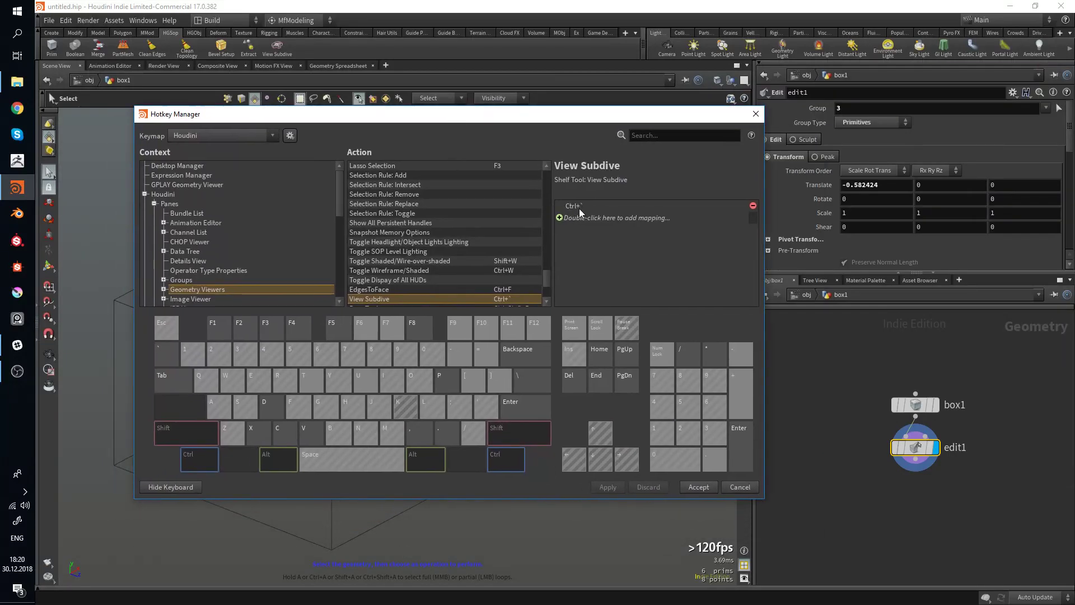
pyautogui.click(578, 207)
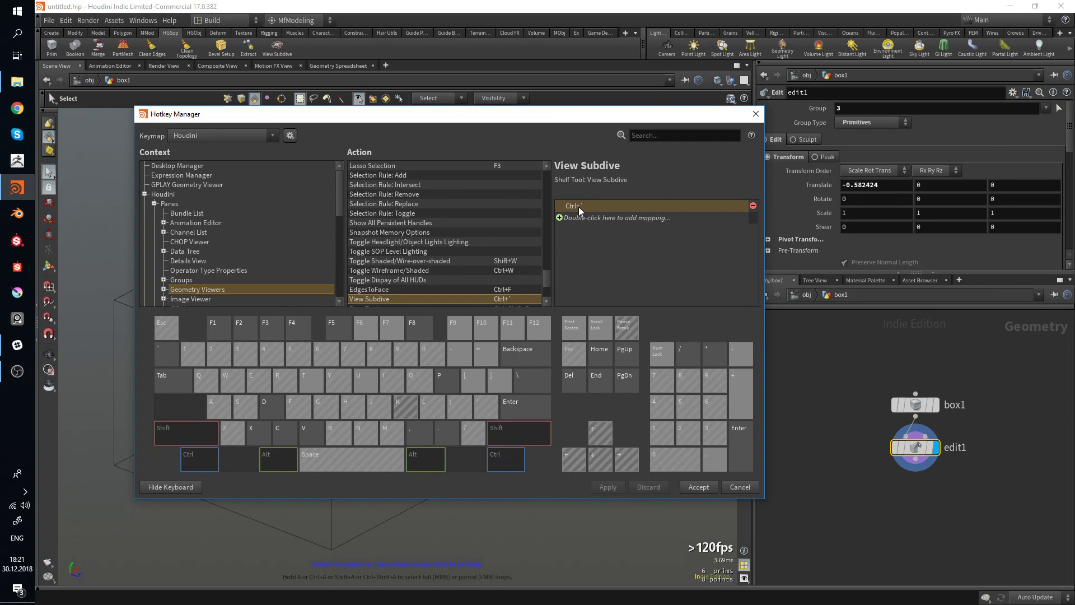
pyautogui.click(755, 113)
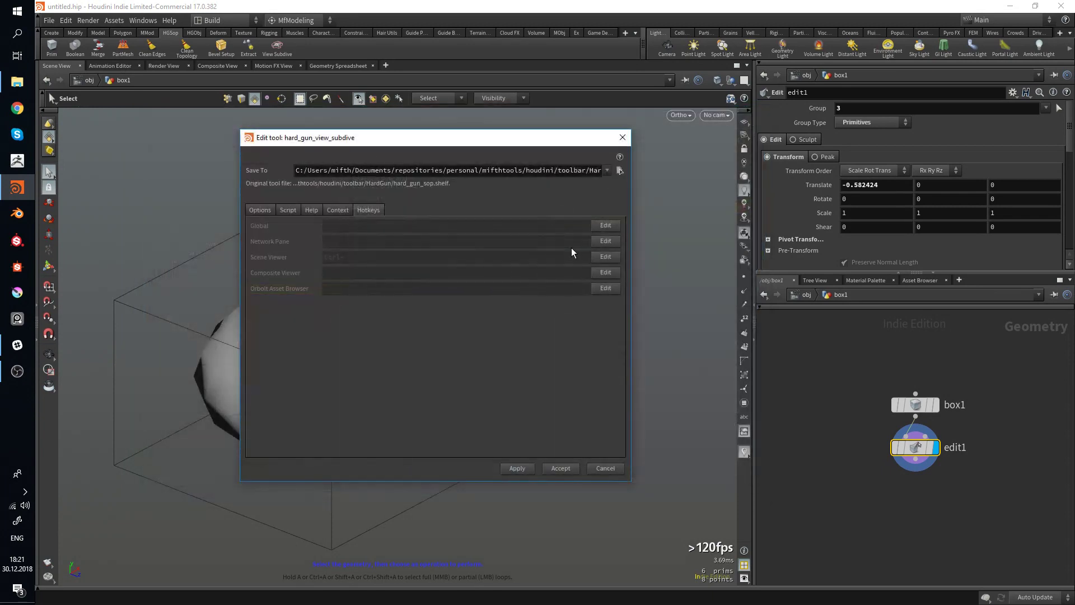
pyautogui.click(622, 137)
# Toggle the subdivision preview with its assigned hotkey, select two faces of the cage, clear the selection and view the shape.
pyautogui.hotkey('ctrl', '`')
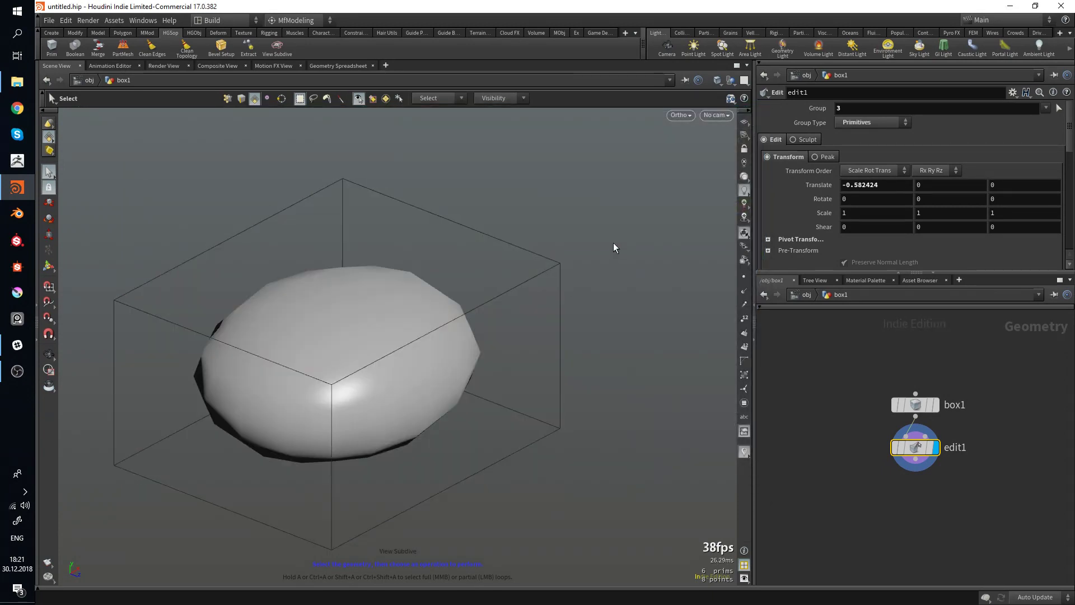
pyautogui.click(457, 381)
pyautogui.keyDown('shift'); pyautogui.click(341, 297); pyautogui.keyUp('shift')
pyautogui.press('super')
pyautogui.keyDown('alt'); pyautogui.moveTo(448, 374); pyautogui.dragTo(560, 358); pyautogui.keyUp('alt')
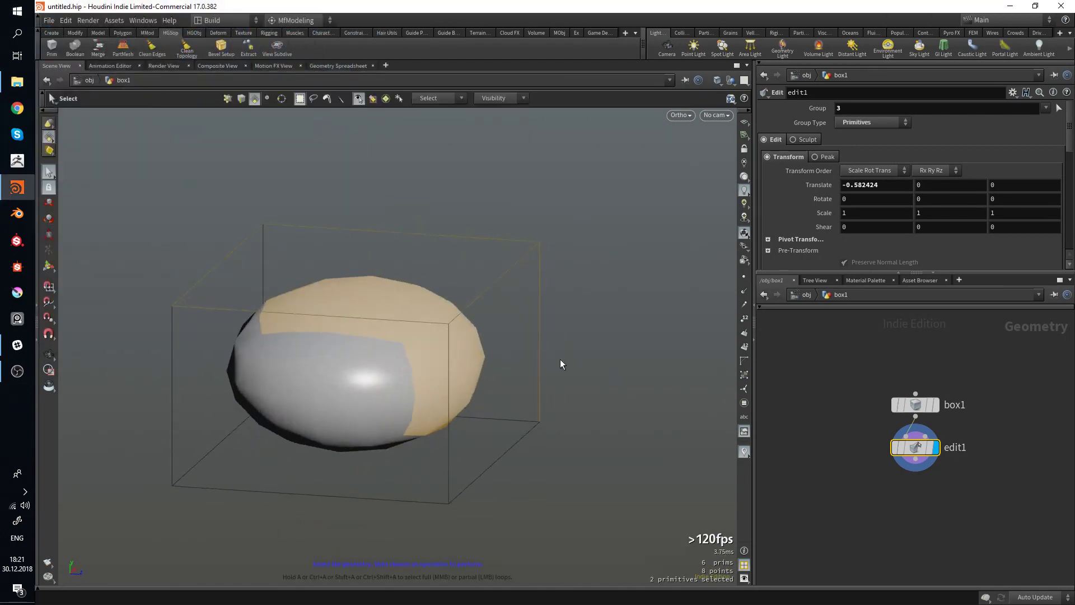
pyautogui.keyDown('alt'); pyautogui.moveTo(560, 358); pyautogui.dragTo(444, 355, button='right'); pyautogui.keyUp('alt')
pyautogui.click(616, 312)
pyautogui.keyDown('alt'); pyautogui.moveTo(617, 312); pyautogui.dragTo(512, 357); pyautogui.keyUp('alt')
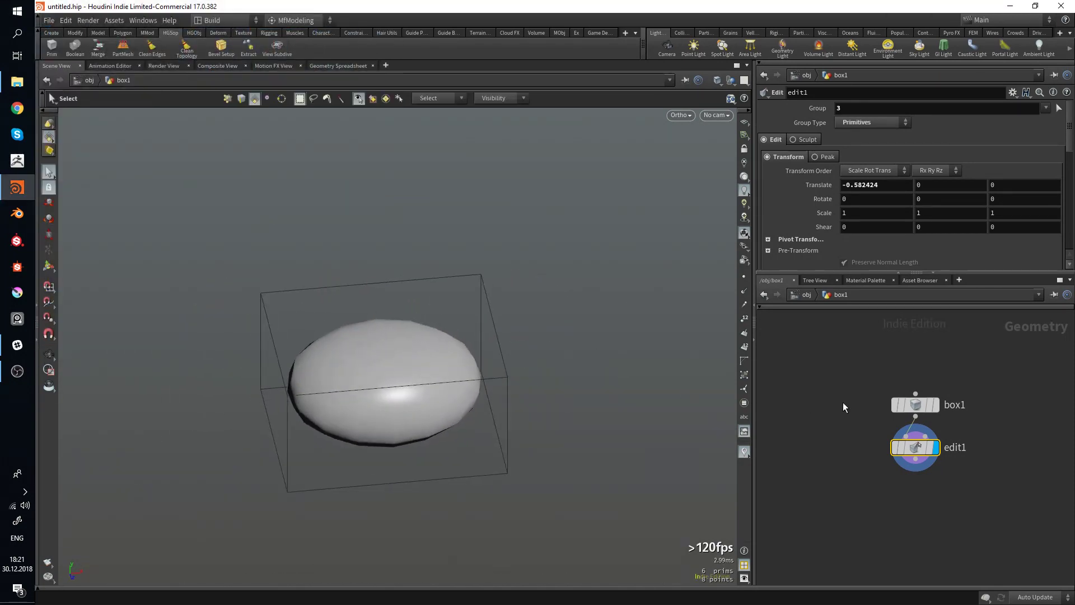